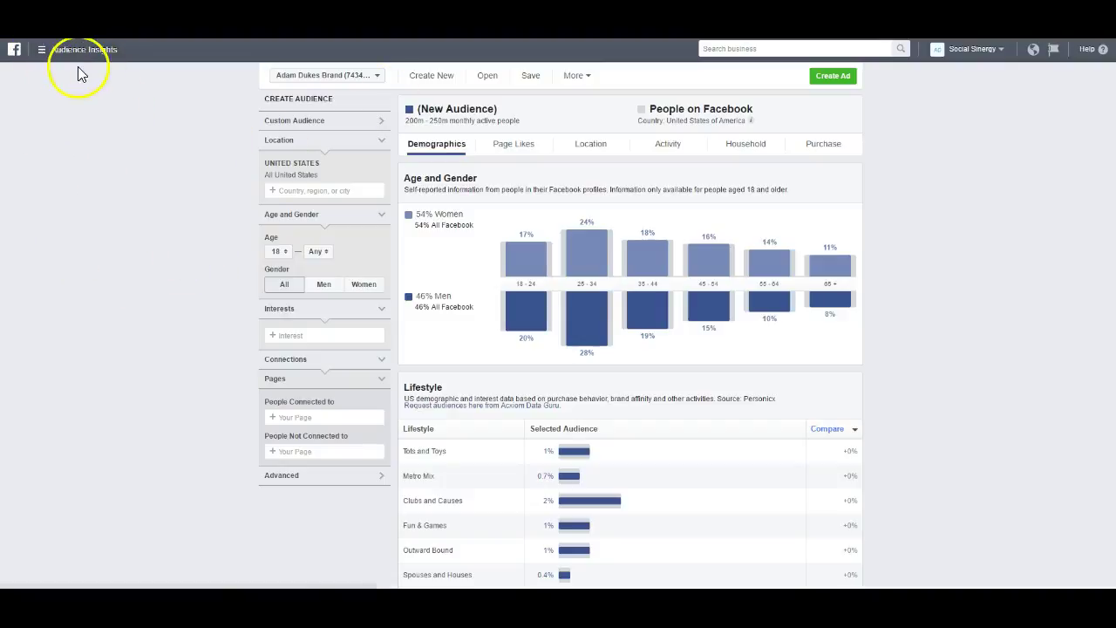
Open Audience Insights from the full list of advertising tools
left_click(41, 52)
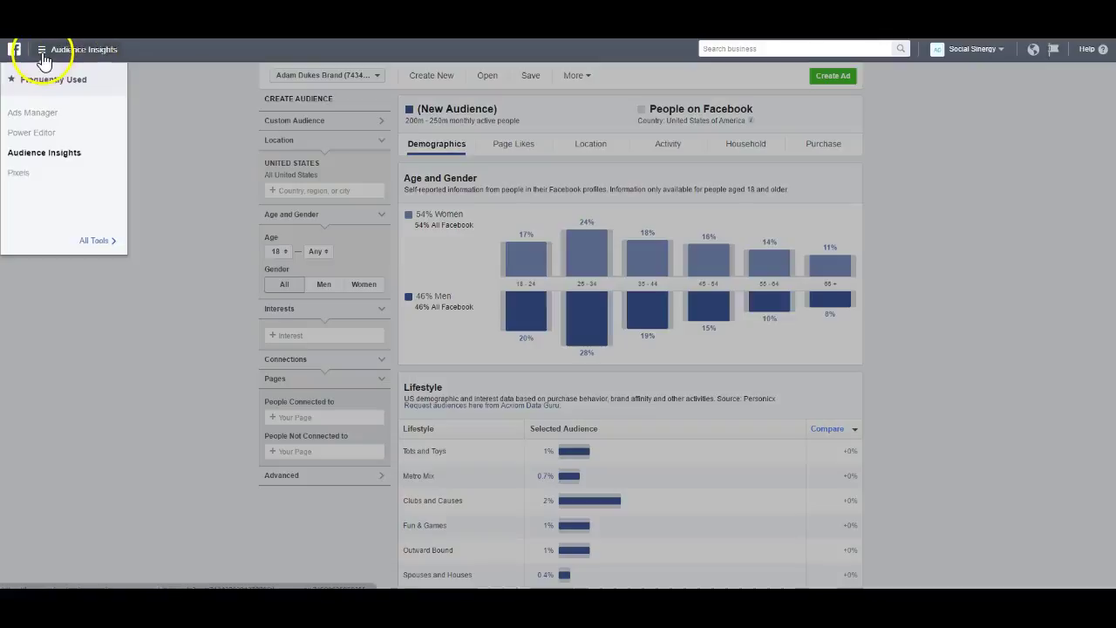
left_click(93, 241)
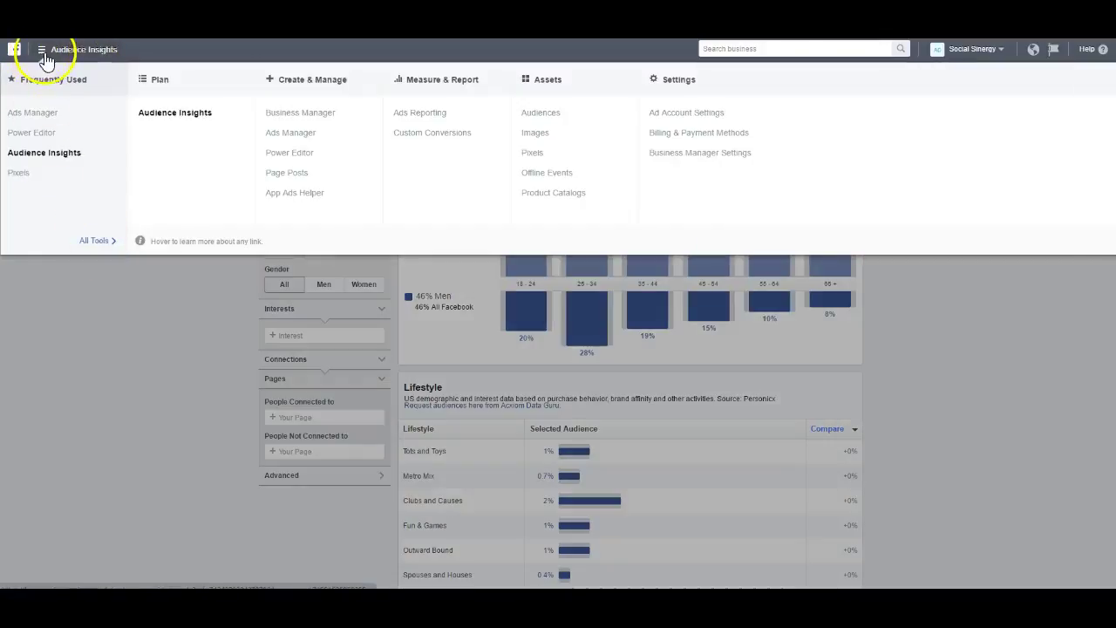
left_click(172, 118)
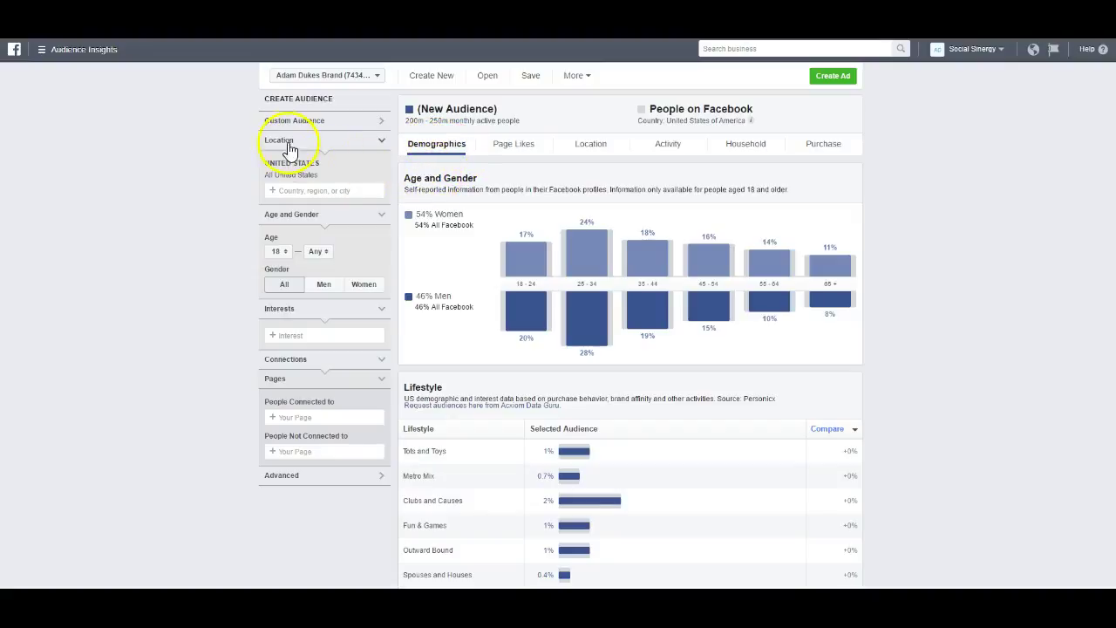
Set the audience's minimum age to 25 and limit the gender to women
left_click(282, 261)
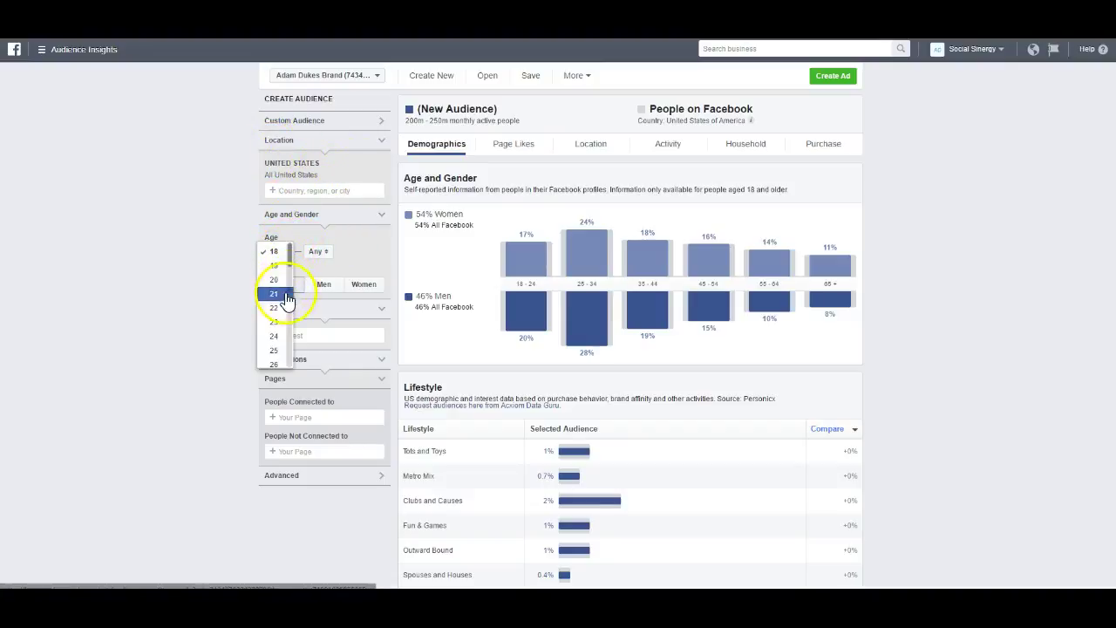
left_click(279, 318)
left_click(324, 299)
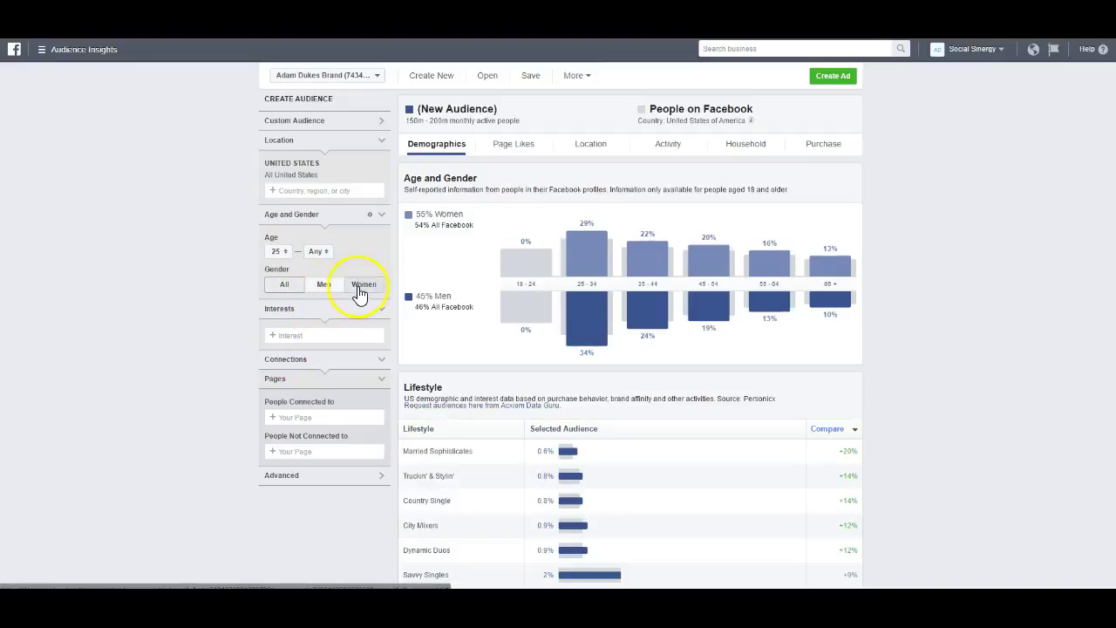
left_click(359, 283)
Set the audience's maximum age to 65
left_click(321, 252)
left_click(323, 255)
left_click(319, 253)
scroll(324, 312, "down", 6)
scroll(322, 323, "down", 2)
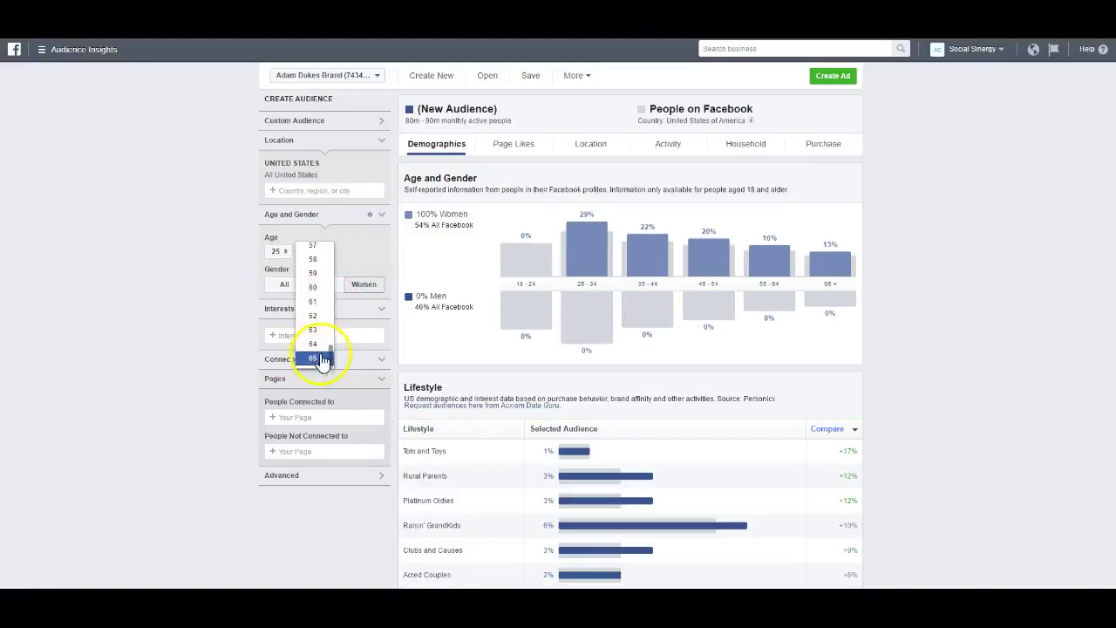
left_click(311, 351)
left_click(321, 335)
left_click(173, 319)
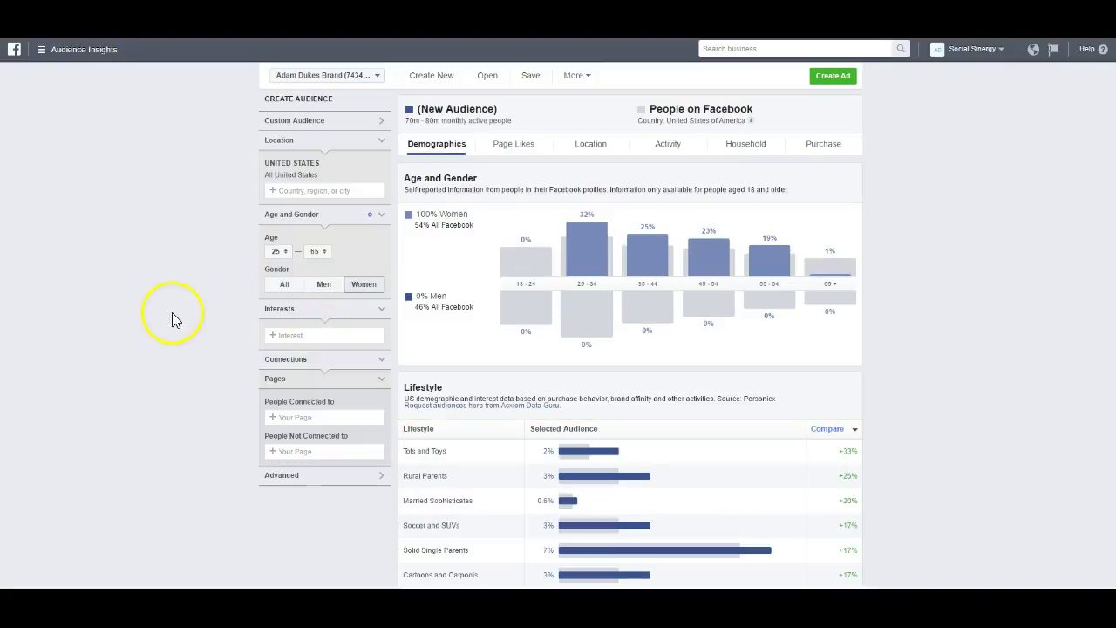
Review the suggested interest categories and the pages offered for the People Connected to filter
left_click(311, 337)
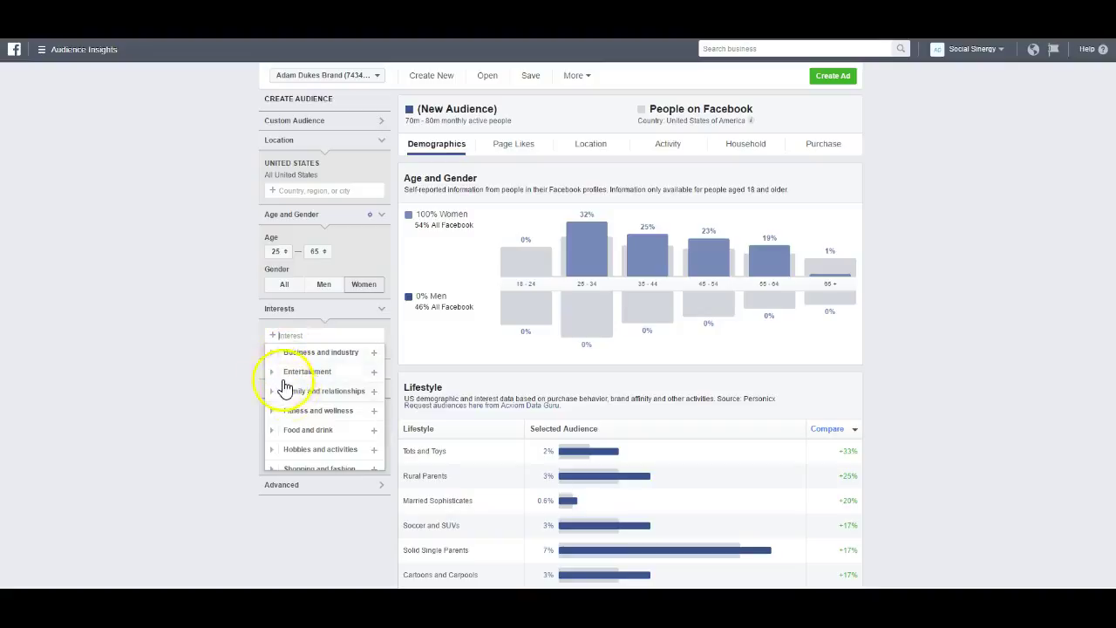
left_click(124, 306)
left_click(282, 366)
left_click(282, 367)
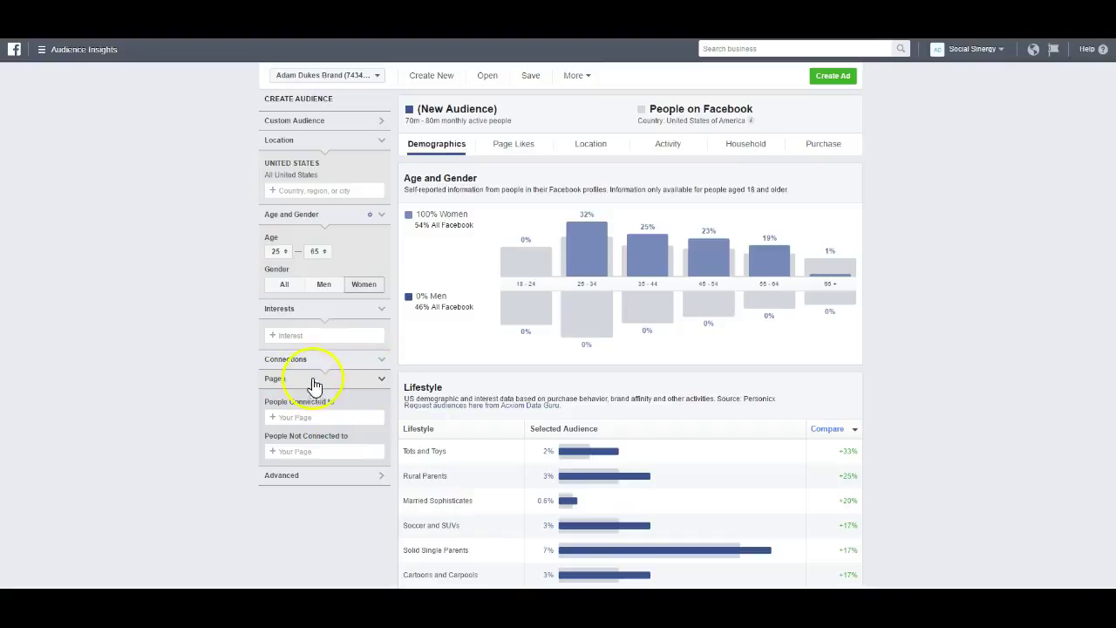
left_click(314, 385)
left_click(380, 364)
left_click(381, 366)
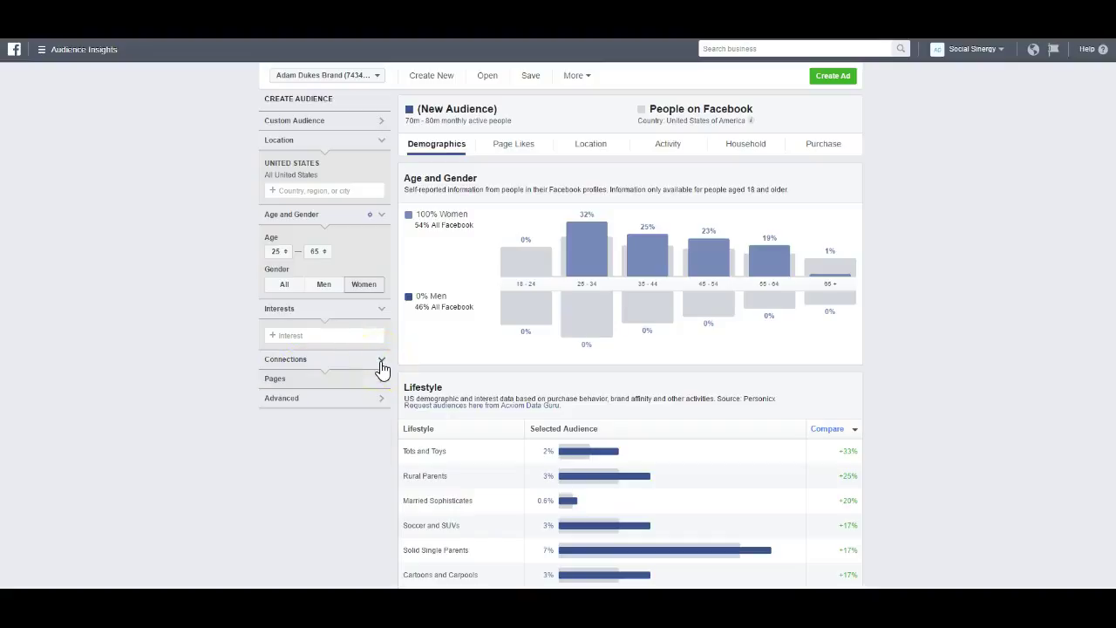
left_click(327, 384)
left_click(328, 386)
left_click(327, 387)
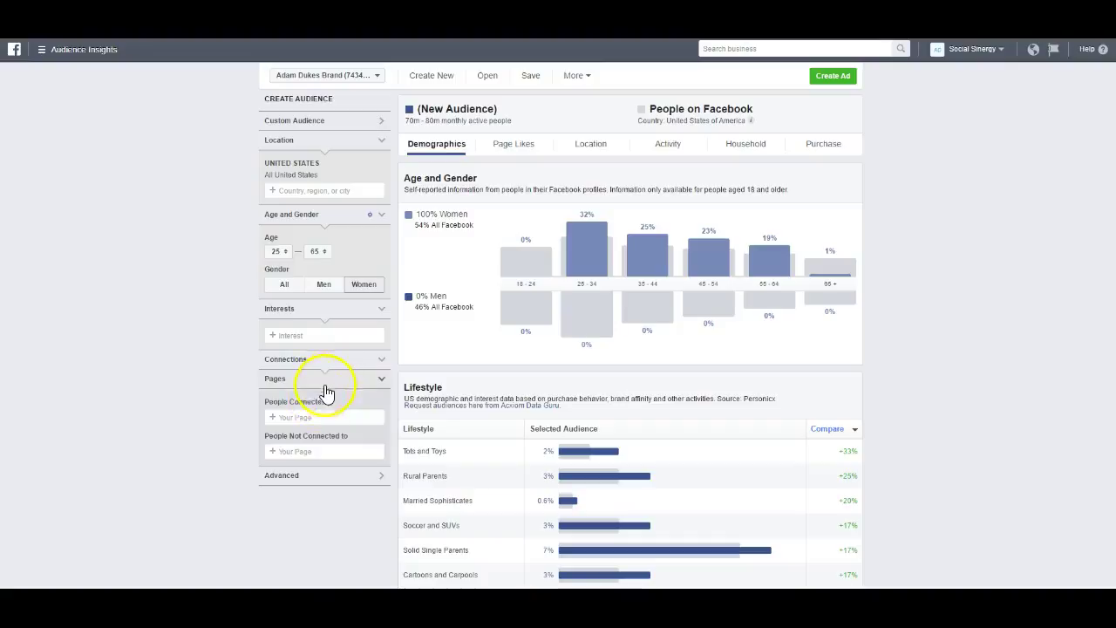
left_click(311, 419)
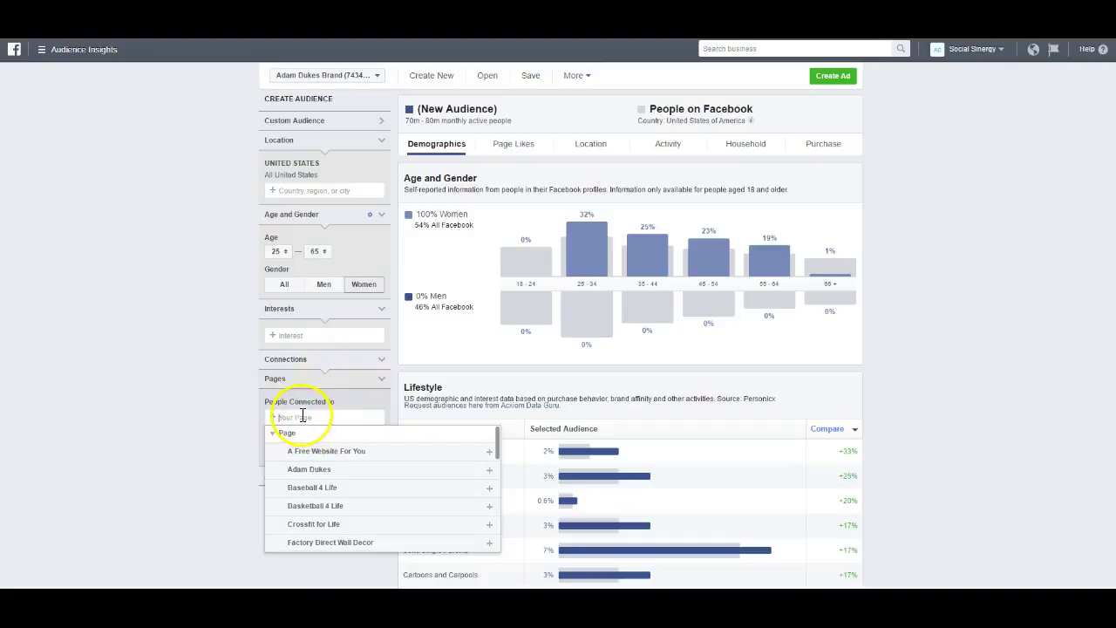
left_click(149, 377)
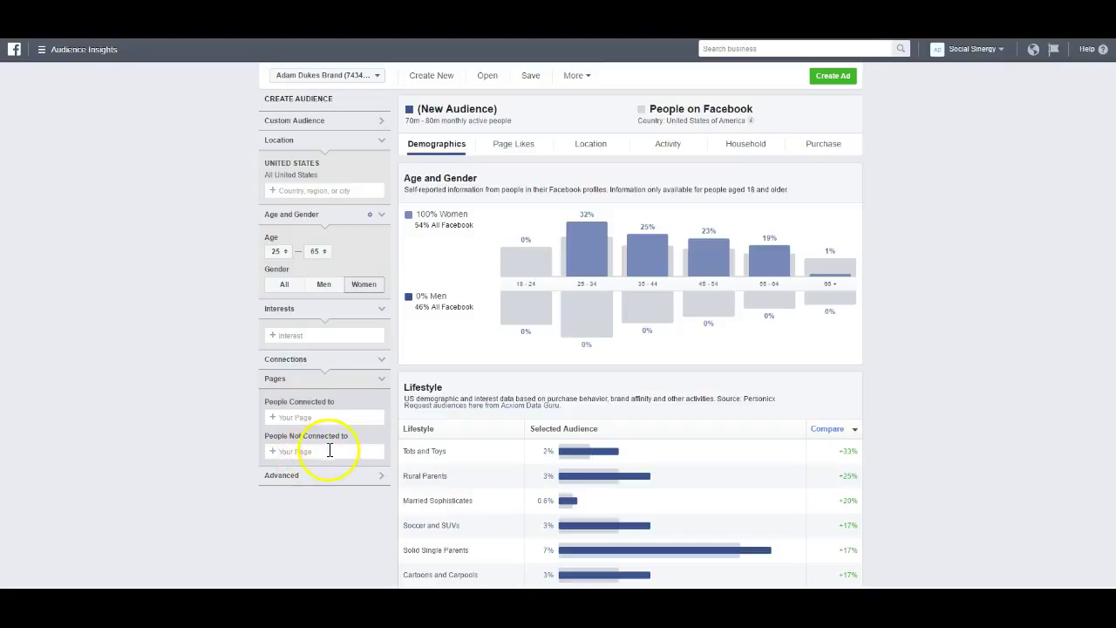
Expand the advanced audience filters and review the available behavior categories
left_click(294, 477)
scroll(201, 331, "down", 3)
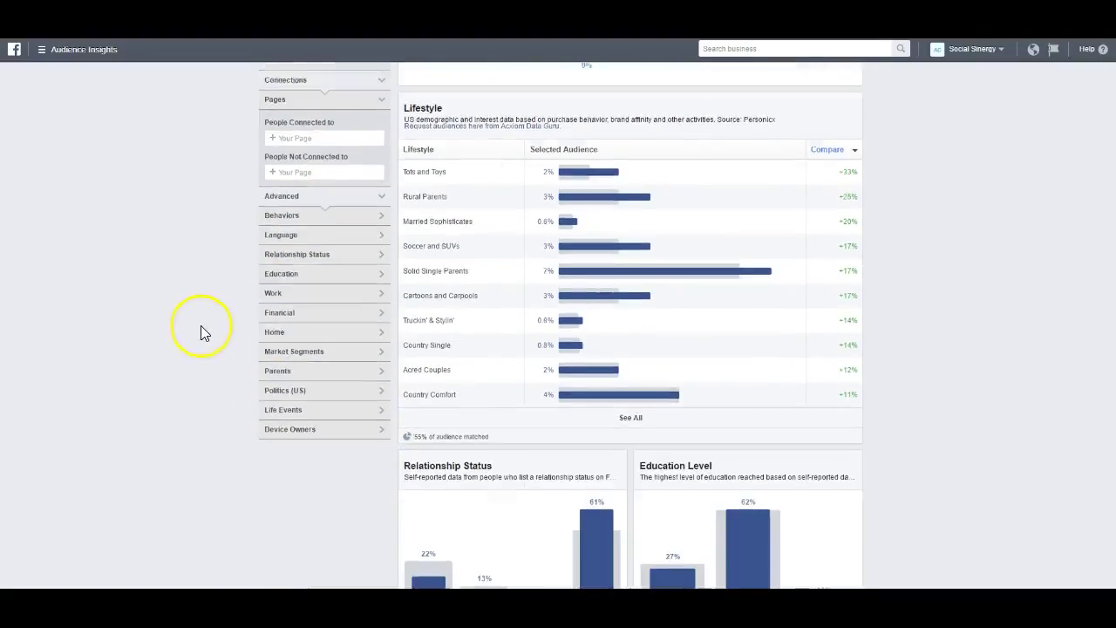
left_click(293, 184)
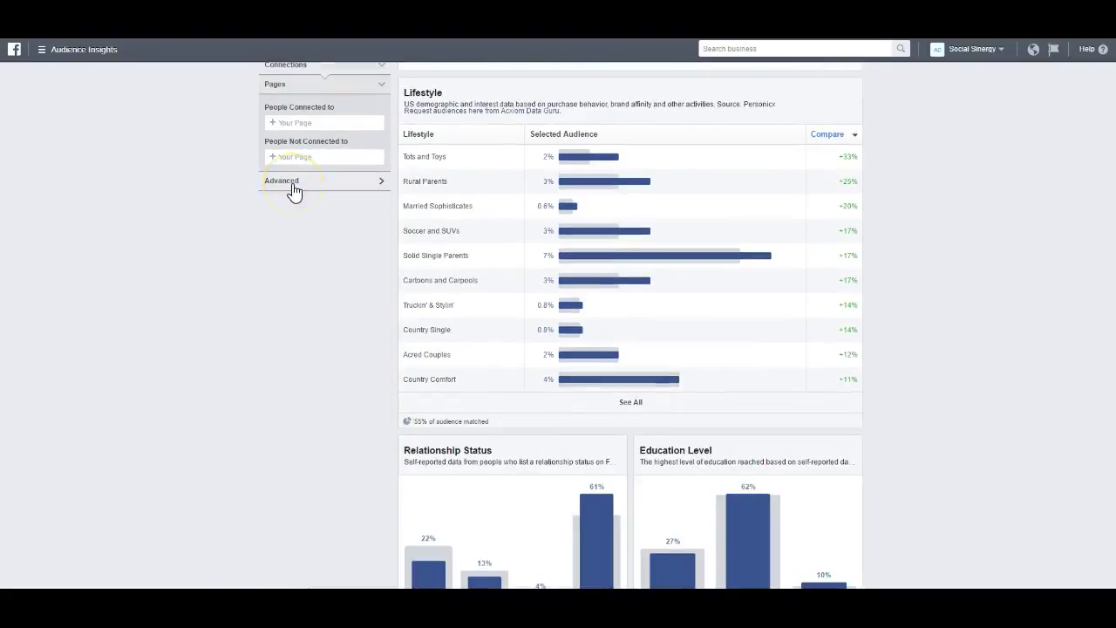
left_click(290, 204)
left_click(288, 228)
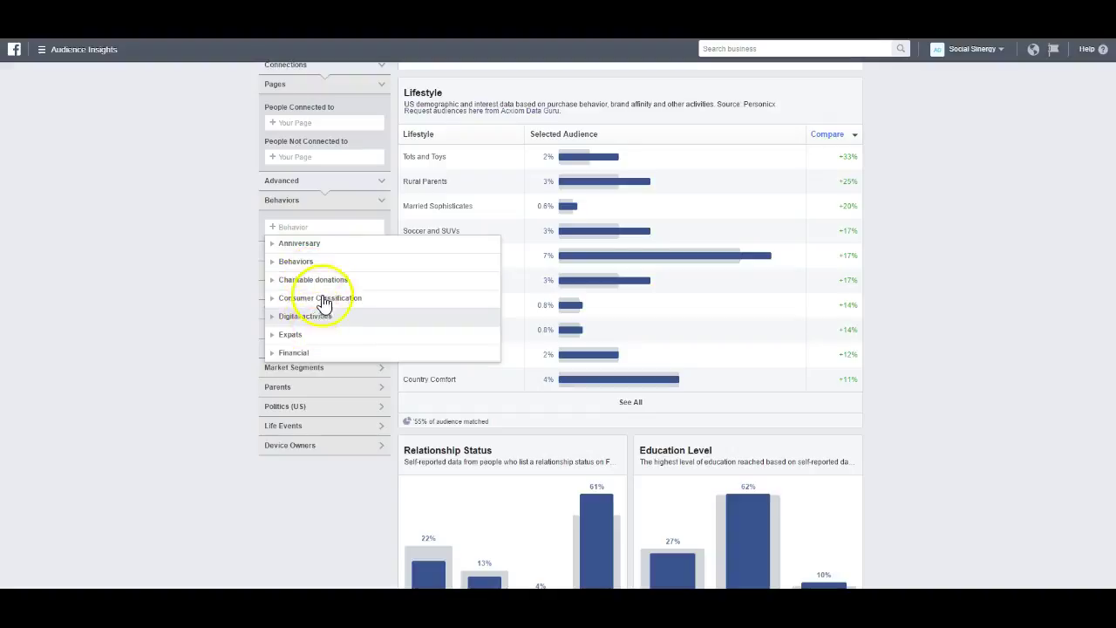
left_click(201, 255)
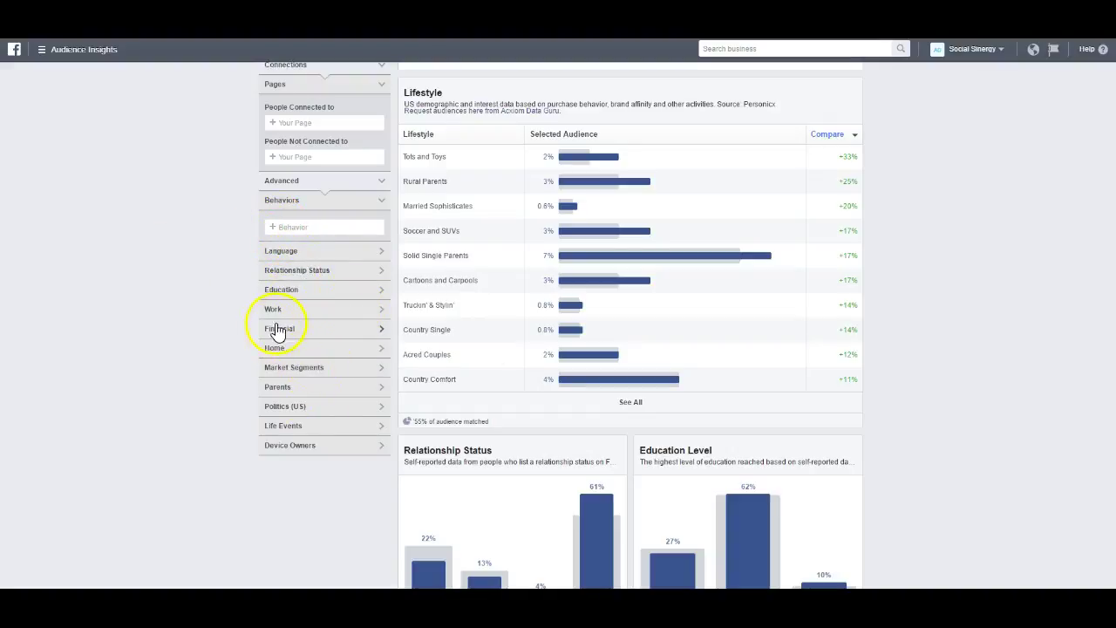
Review the targeting options under Politics (US), Parents and Market Segments
left_click(286, 407)
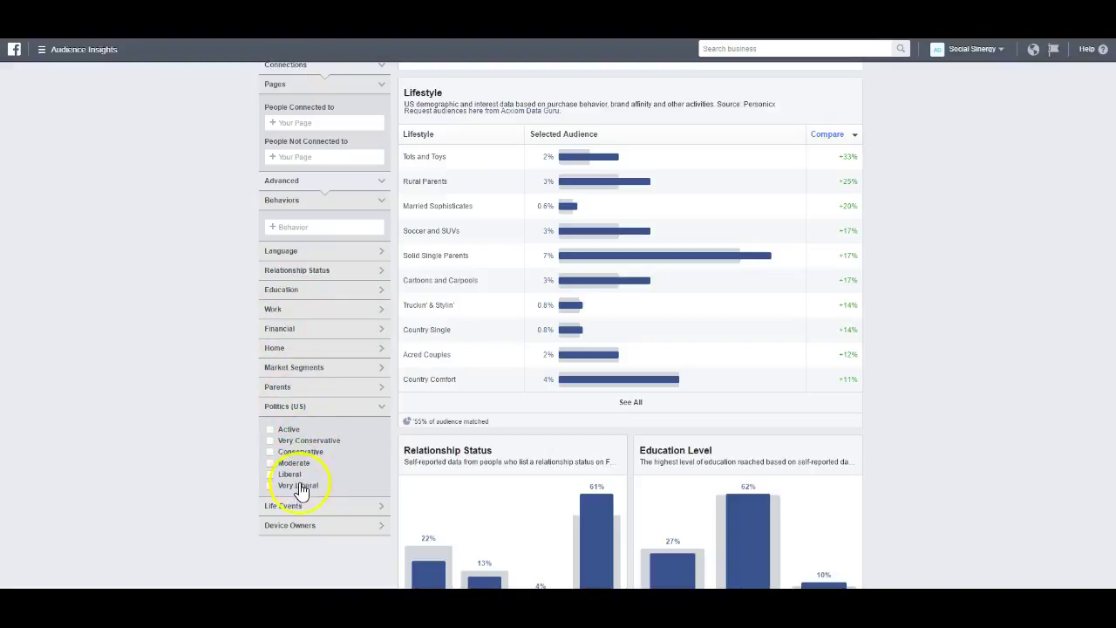
left_click(286, 406)
left_click(279, 387)
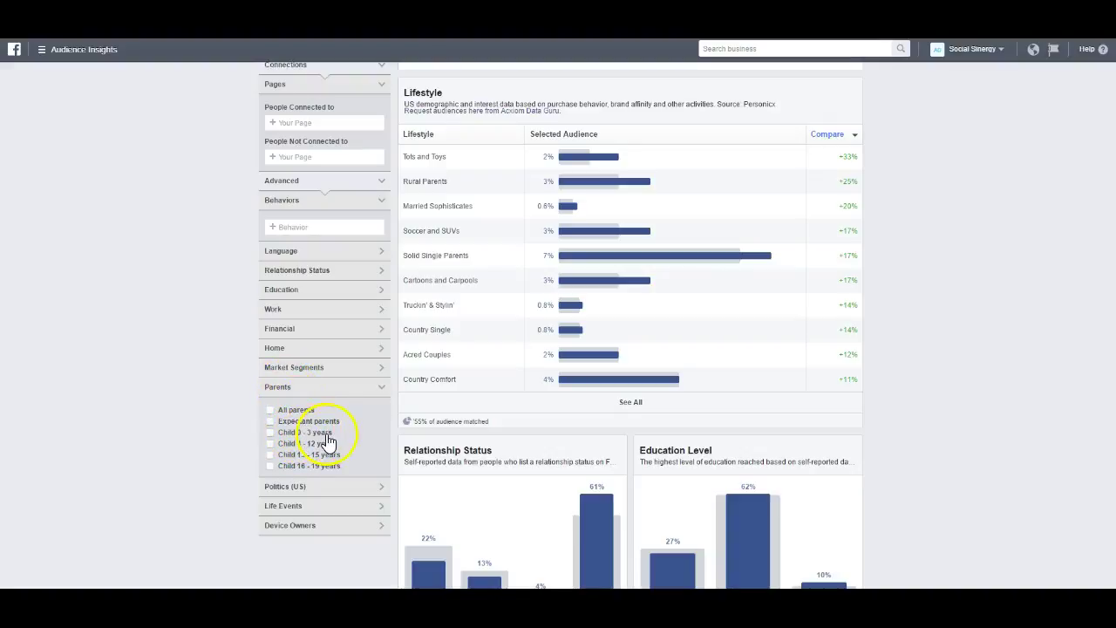
left_click(295, 384)
left_click(293, 373)
scroll(293, 376, "down", 3)
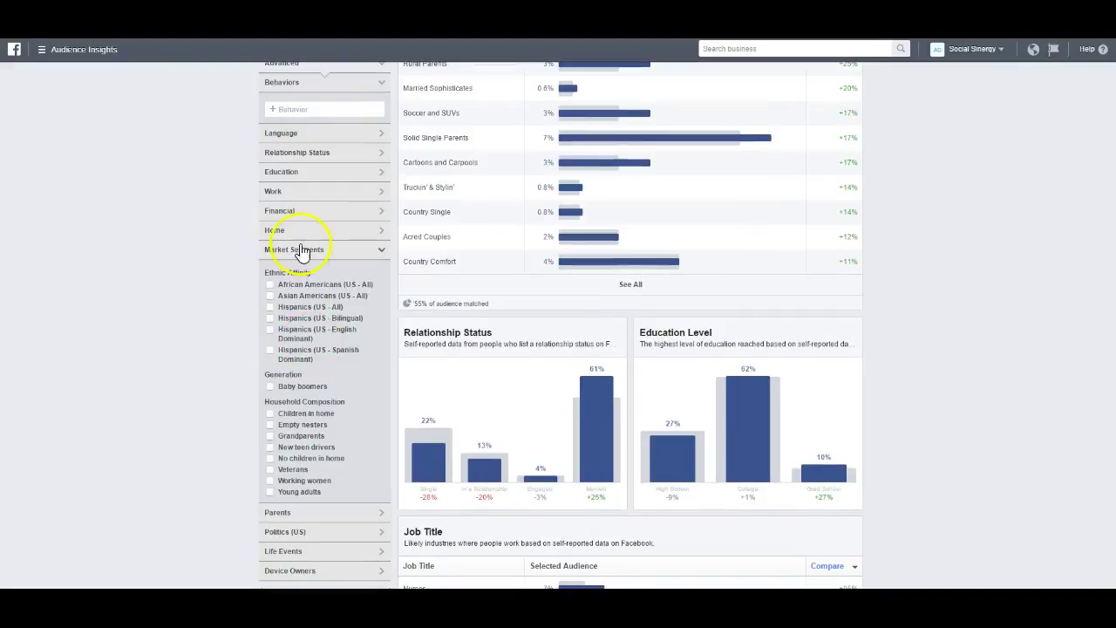
left_click(298, 253)
Review the targeting options under Financial, Work, Education and Relationship Status
scroll(301, 262, "up", 2)
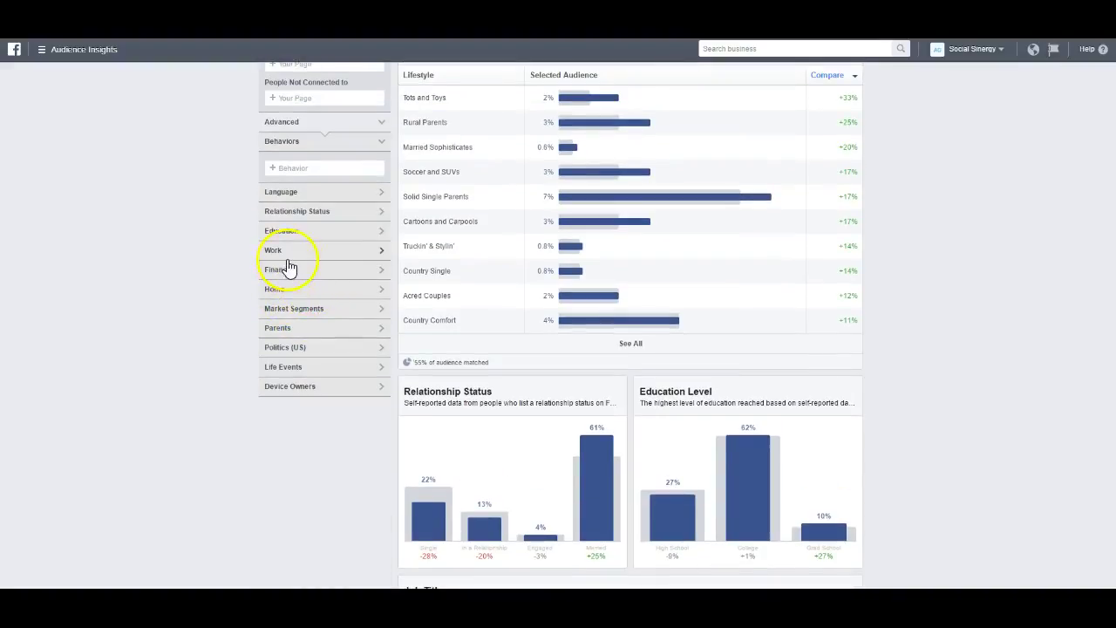
left_click(297, 274)
left_click(288, 272)
left_click(287, 252)
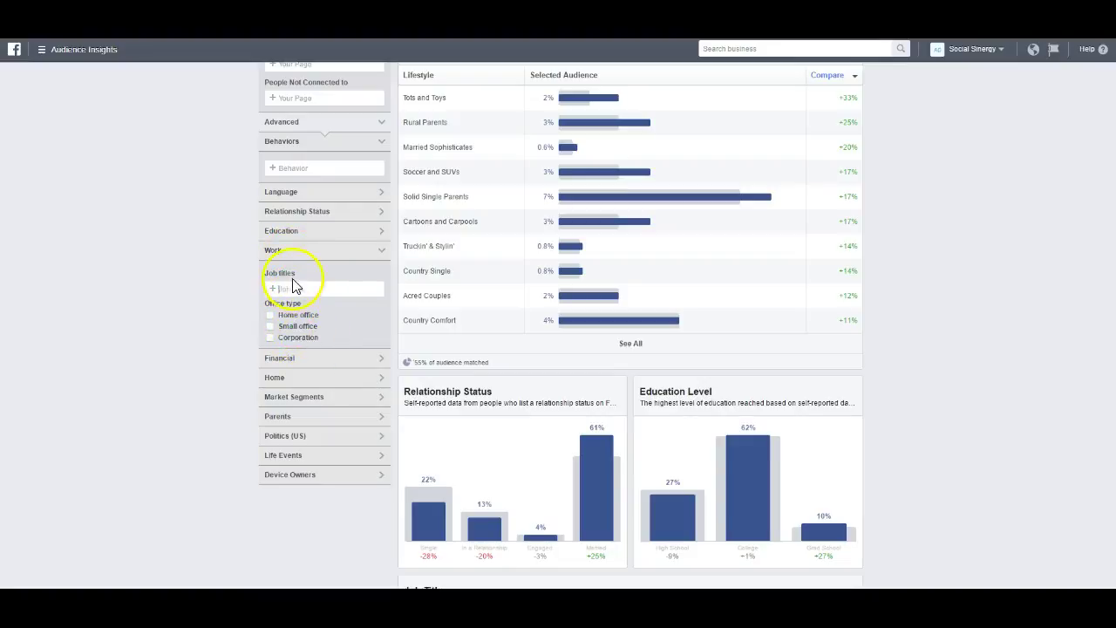
left_click(281, 252)
left_click(286, 232)
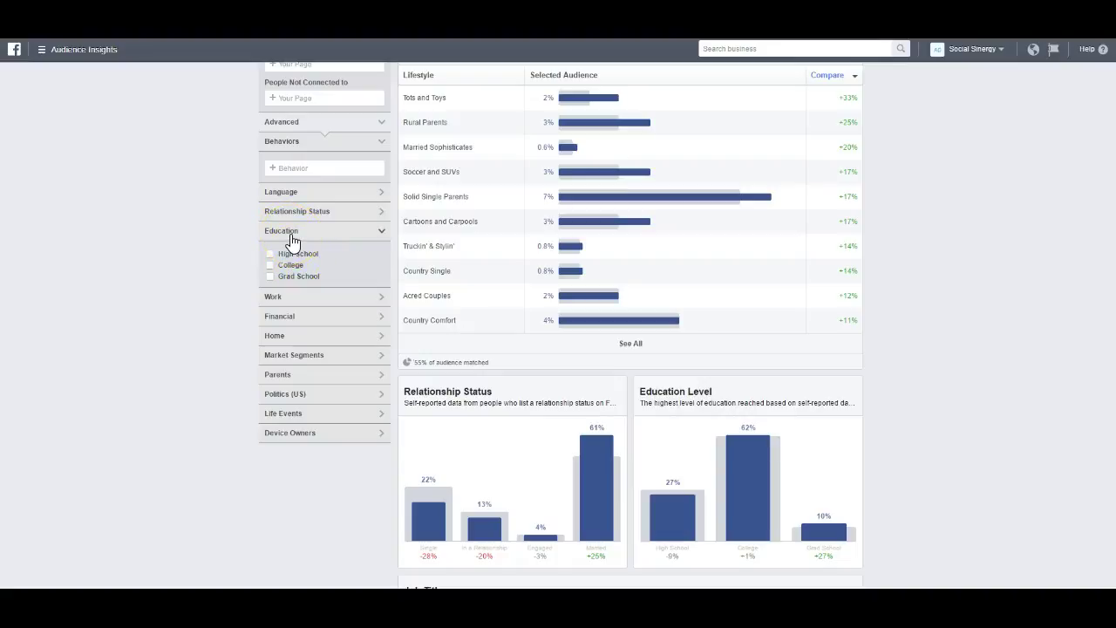
left_click(292, 233)
left_click(291, 212)
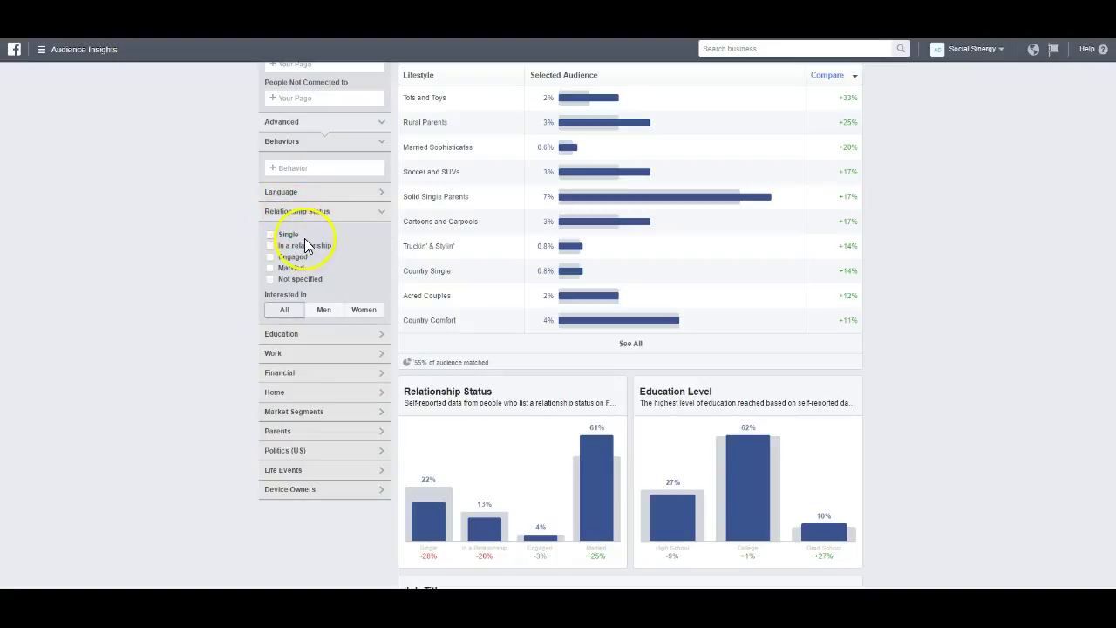
left_click(309, 212)
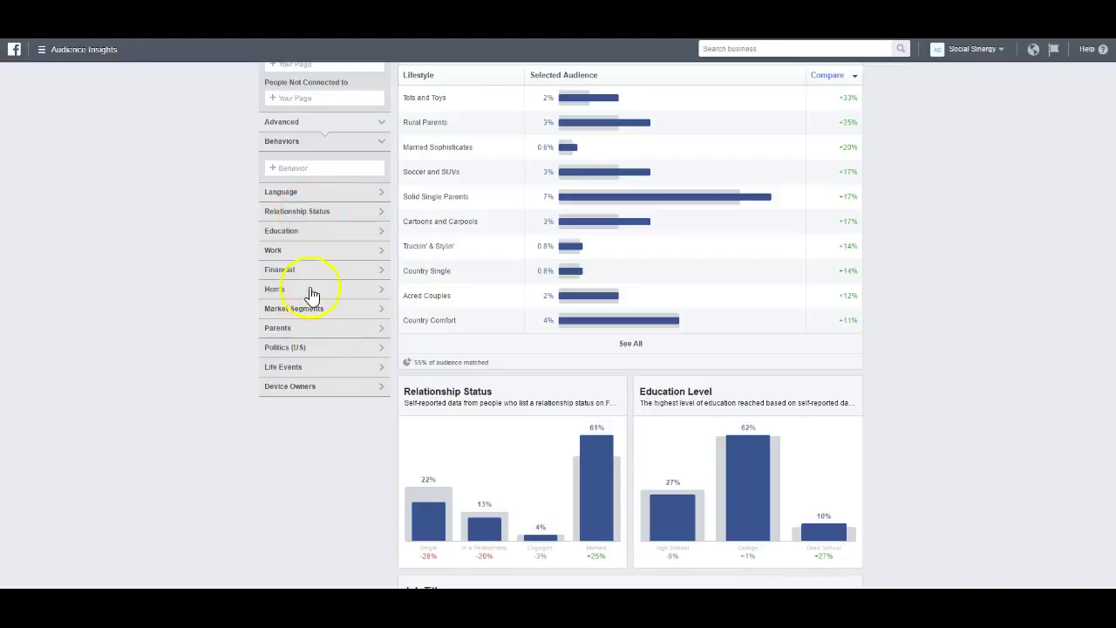
Review the mobile device brands under Device Owners and the options under Life Events
left_click(296, 386)
left_click(312, 412)
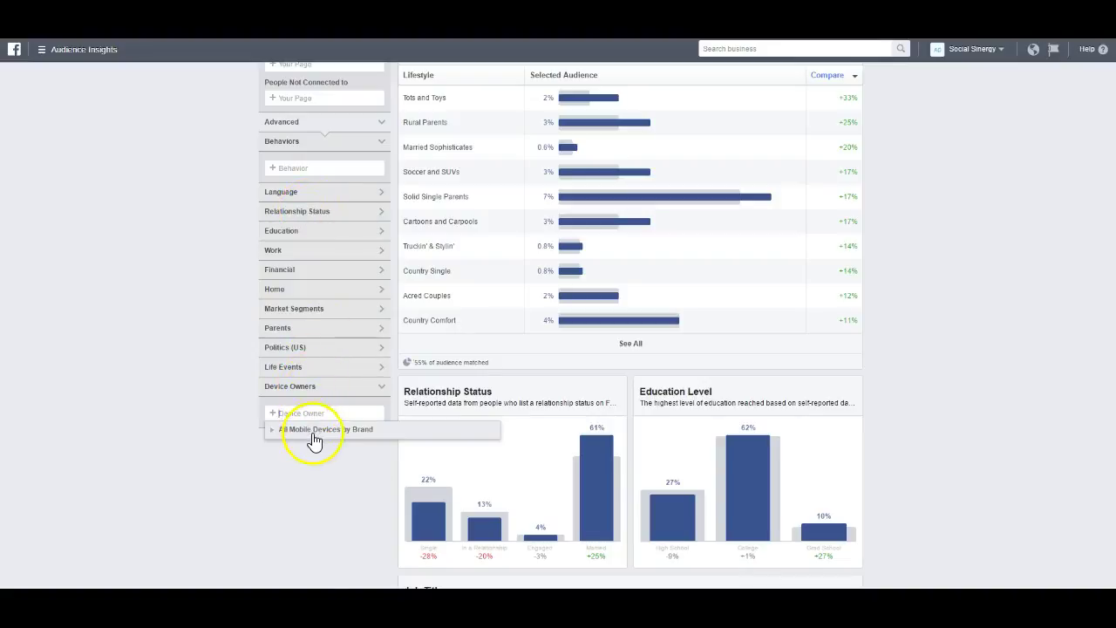
left_click(315, 431)
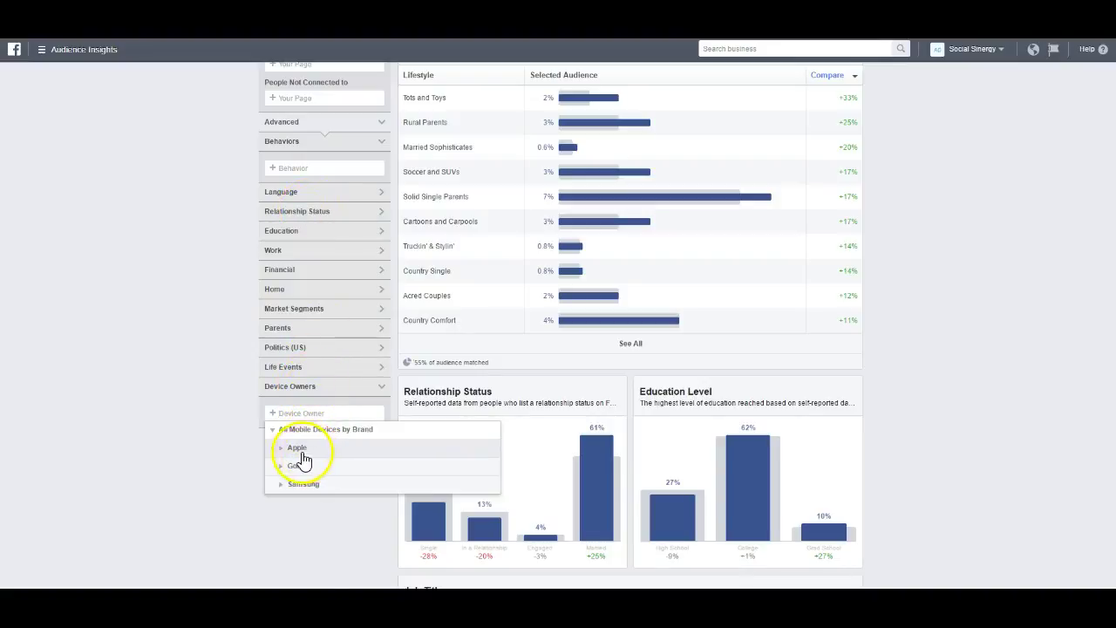
left_click(194, 438)
left_click(287, 367)
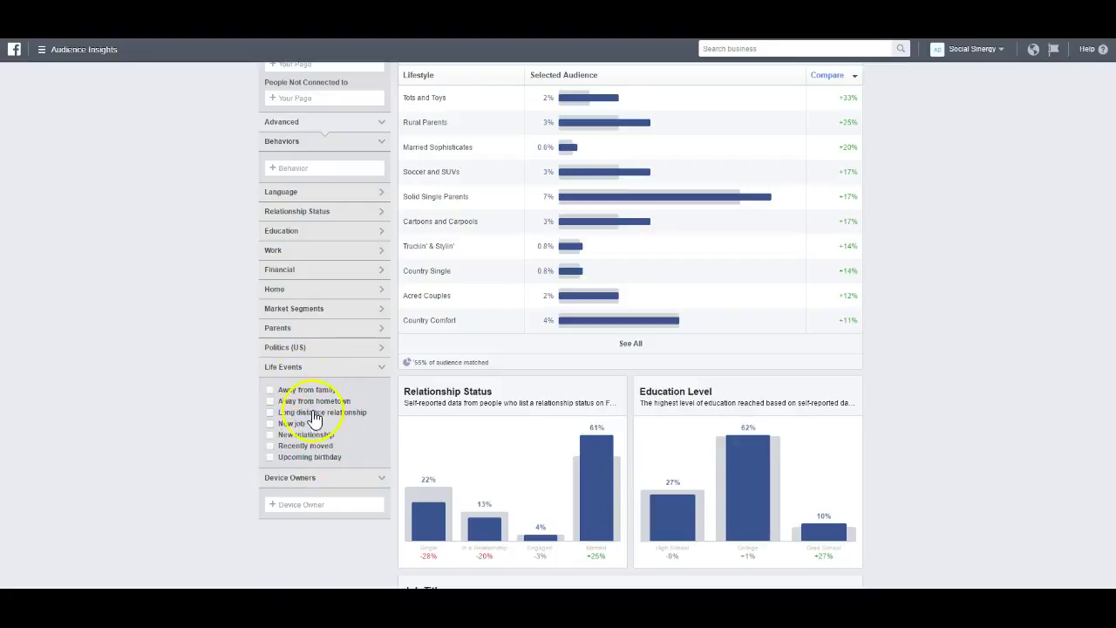
left_click(298, 373)
Collapse the Behaviors and Pages filter sections
scroll(198, 358, "up", 3)
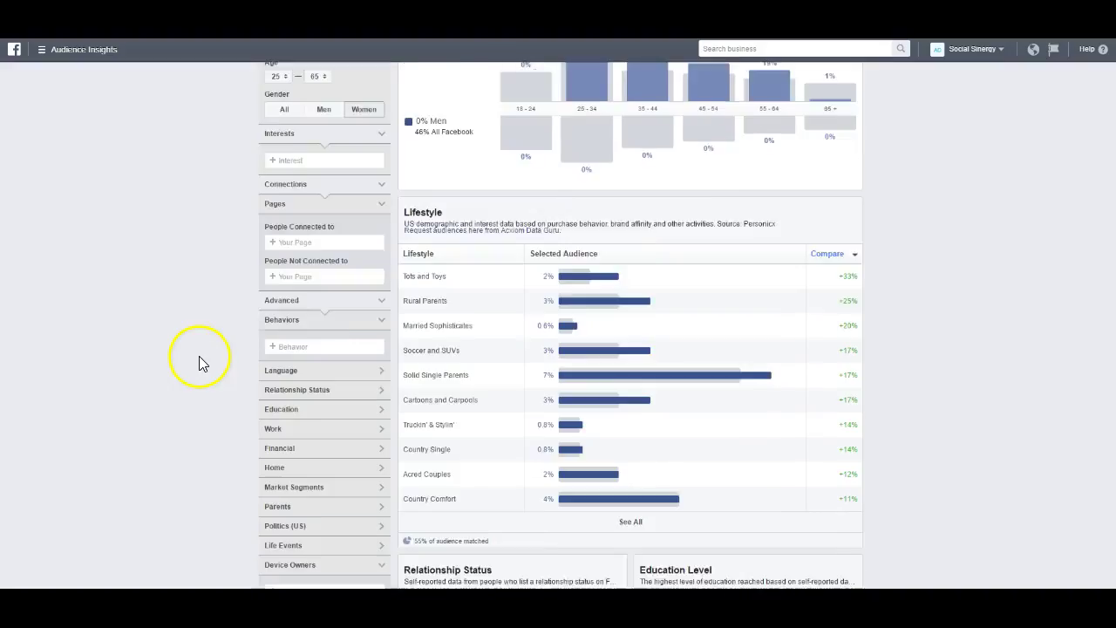
left_click(294, 321)
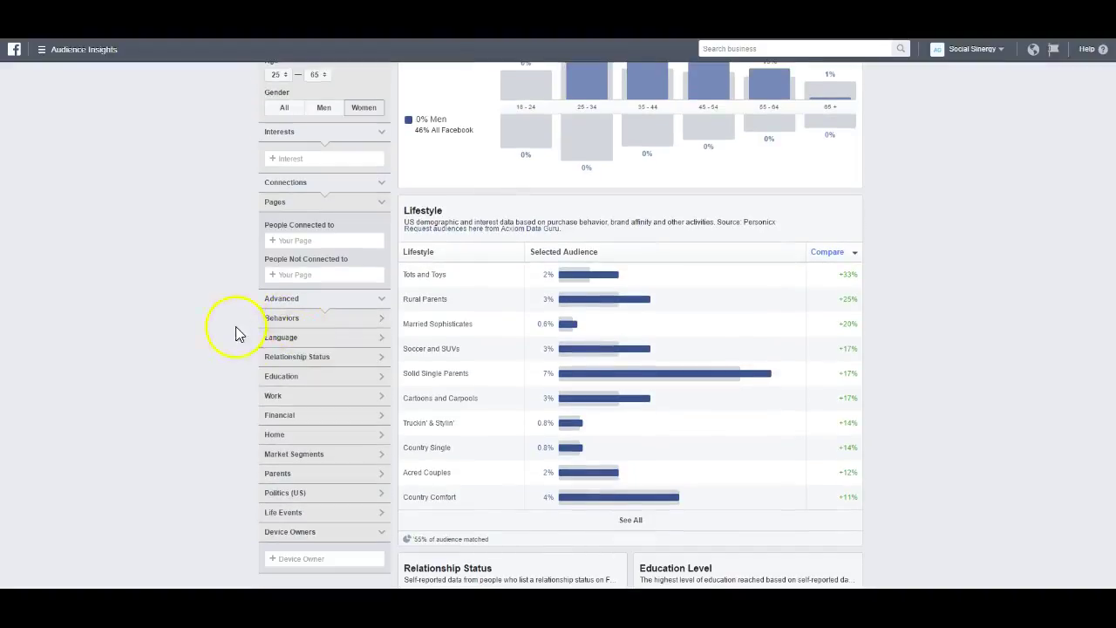
scroll(214, 346, "up", 1)
left_click(284, 258)
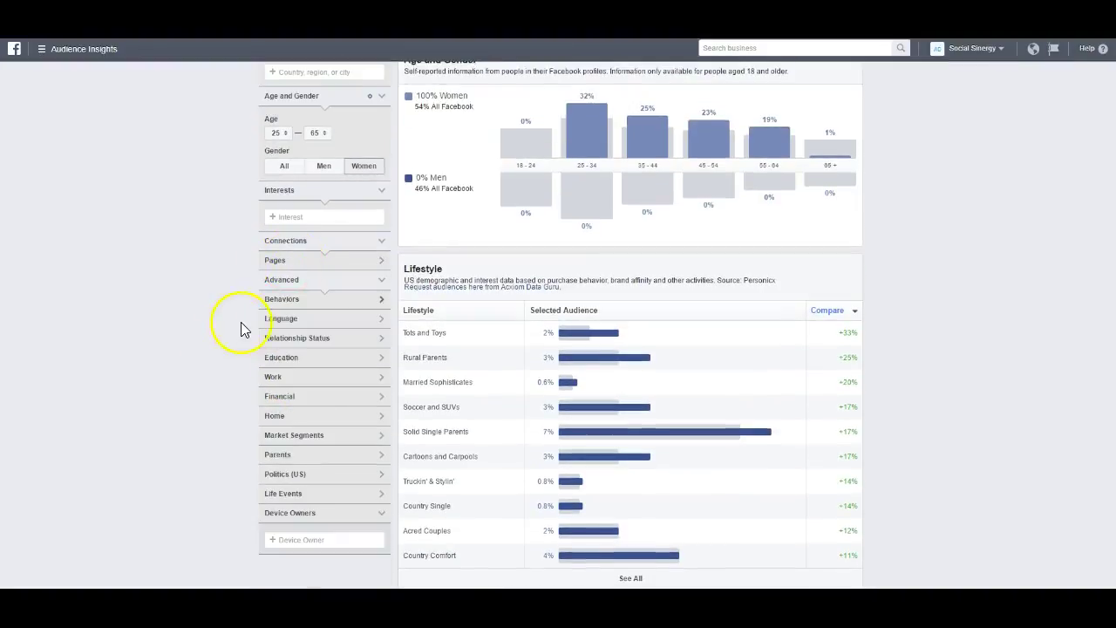
Add Wine, under Food and drink > Alcoholic beverages, as an audience interest
scroll(246, 327, "up", 1)
scroll(242, 328, "up", 1)
left_click(277, 334)
type("wine")
key("Return")
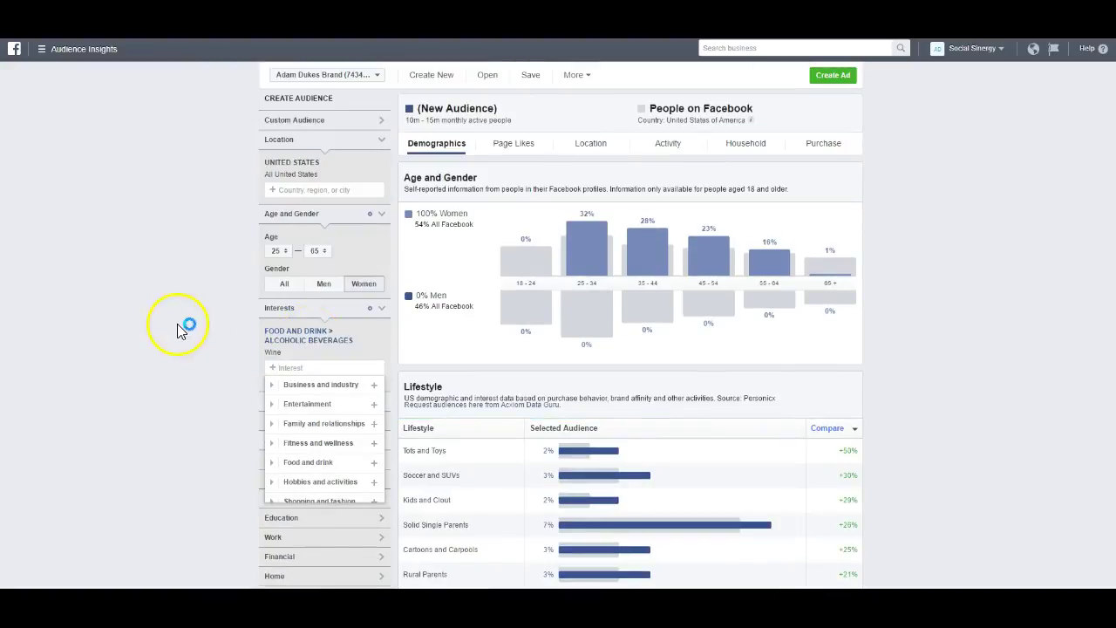
left_click(163, 296)
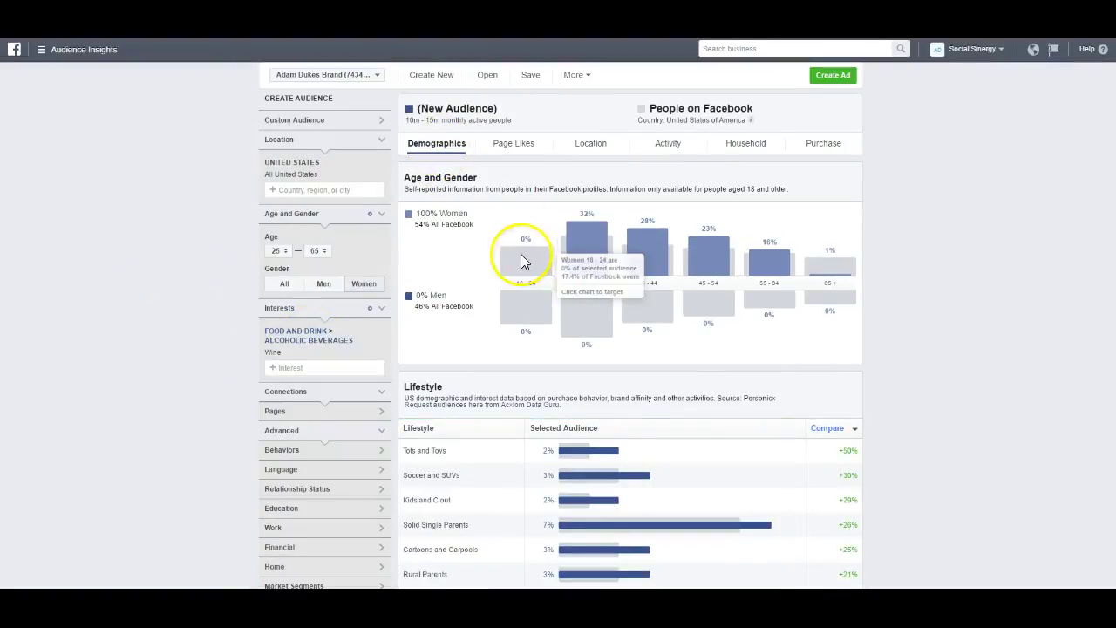
Examine the Age and Gender chart's details for women aged 25 to 34
mouse_move(584, 267)
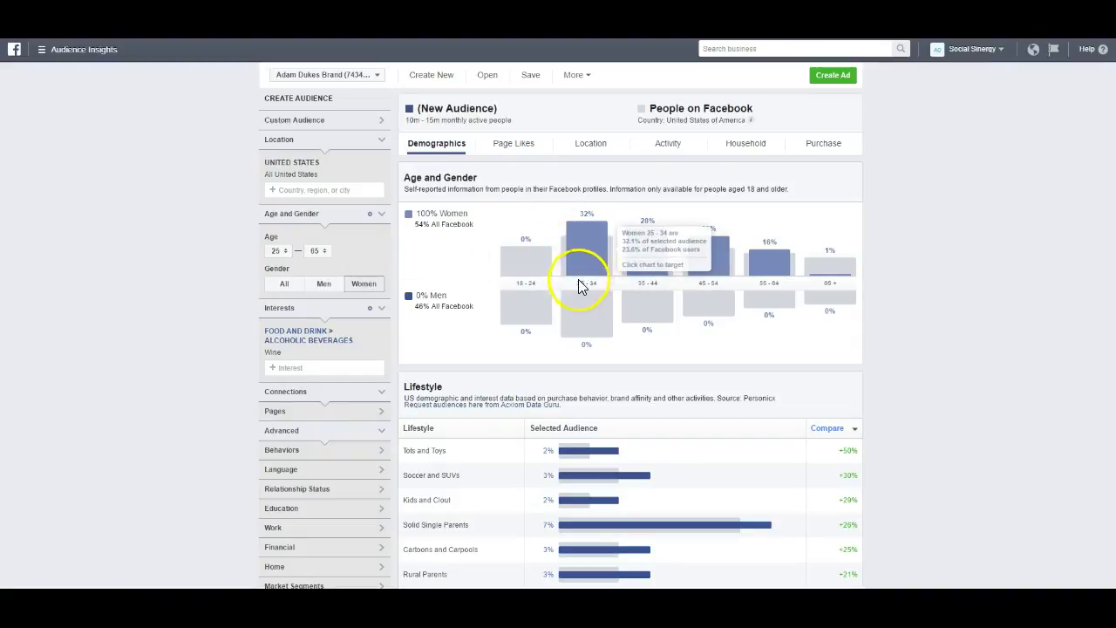
mouse_move(648, 280)
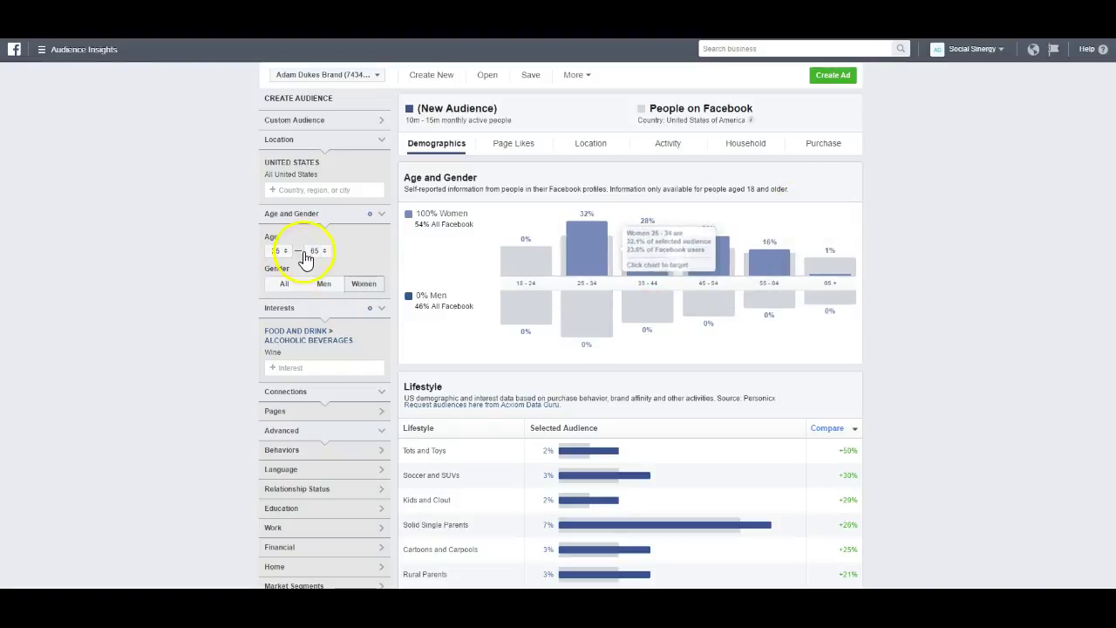
Compare age groups in the Age and Gender chart and widen the audience's gender to All
mouse_move(695, 279)
mouse_move(662, 252)
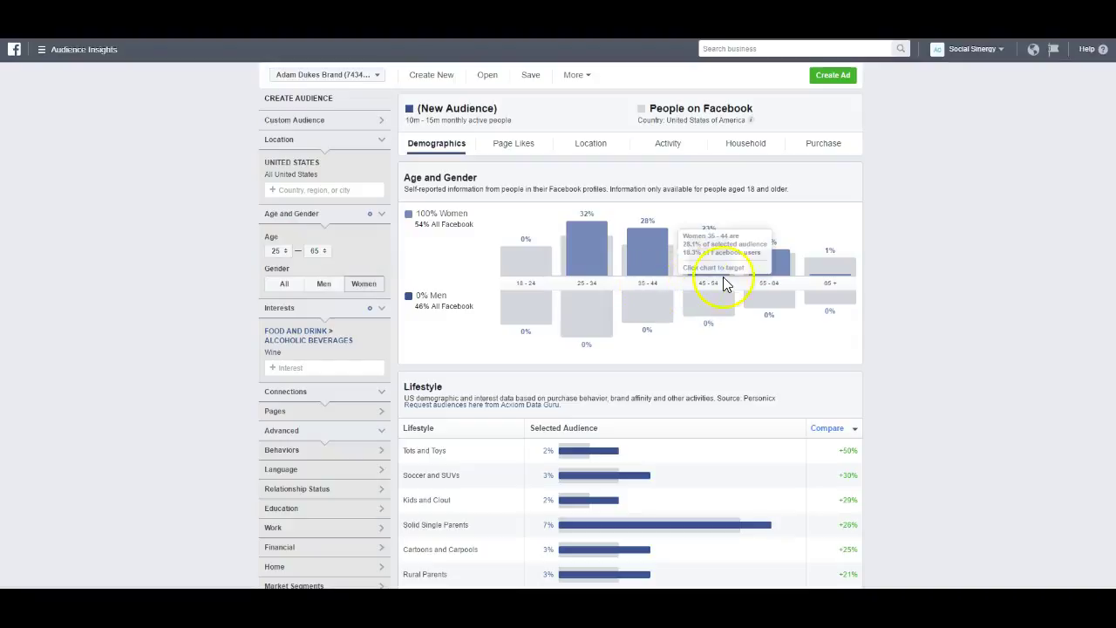
mouse_move(734, 290)
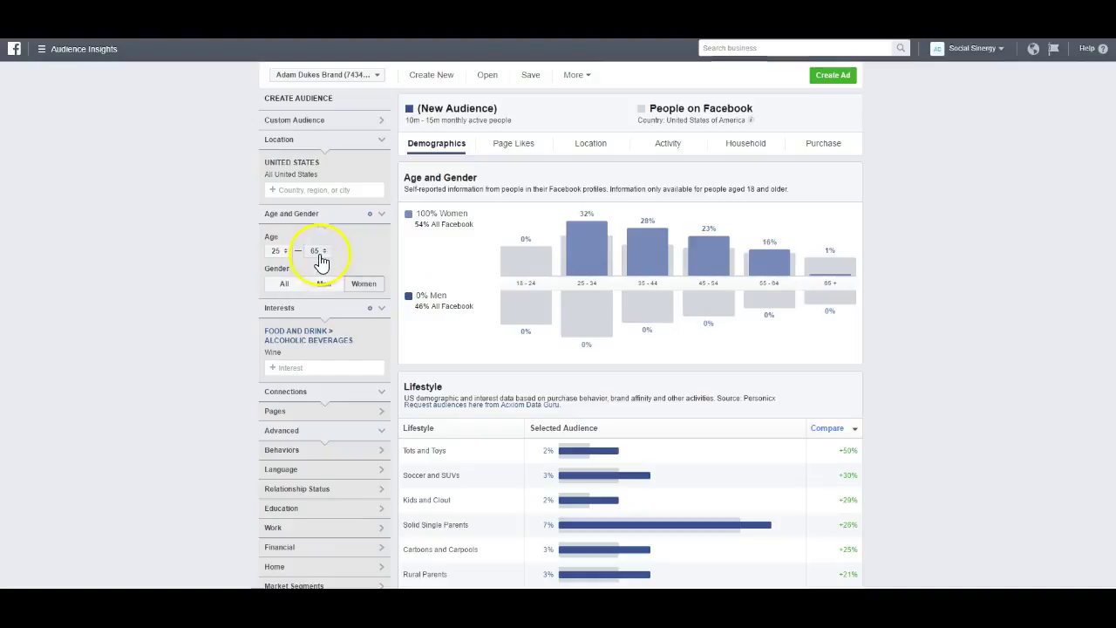
left_click(294, 284)
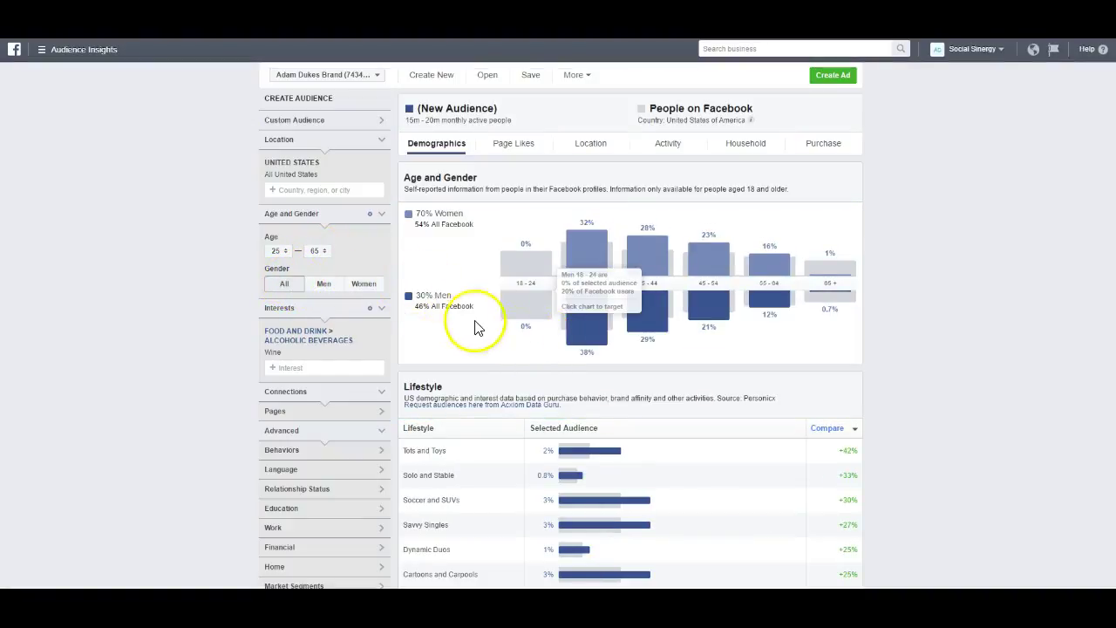
mouse_move(588, 330)
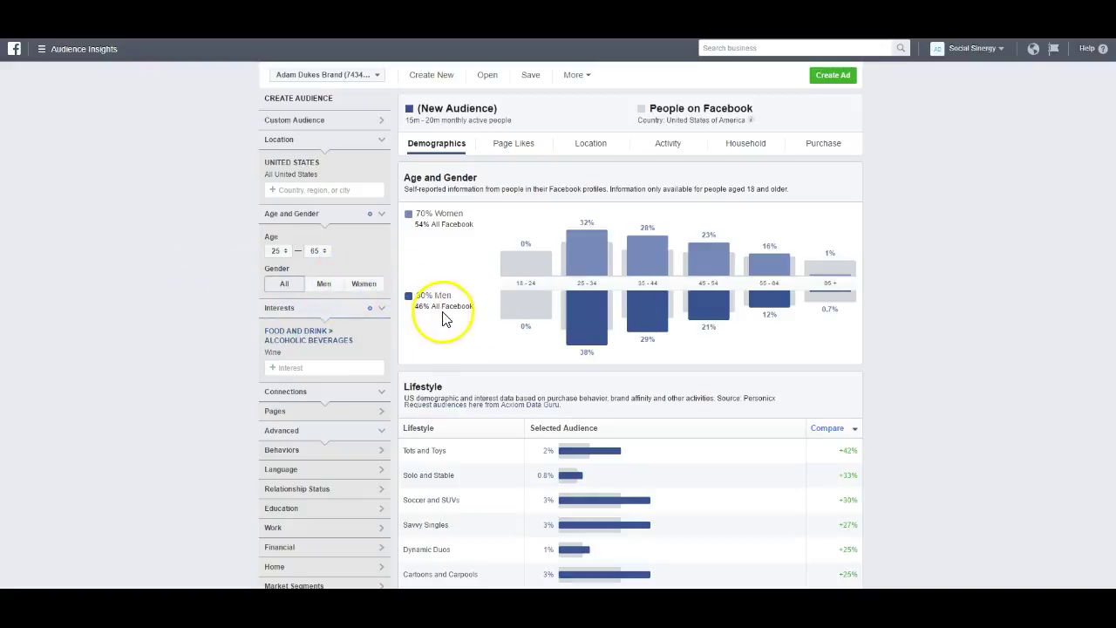
Review the audience's Page Likes, covering the Top Categories and the most relevant Facebook pages
left_click(533, 154)
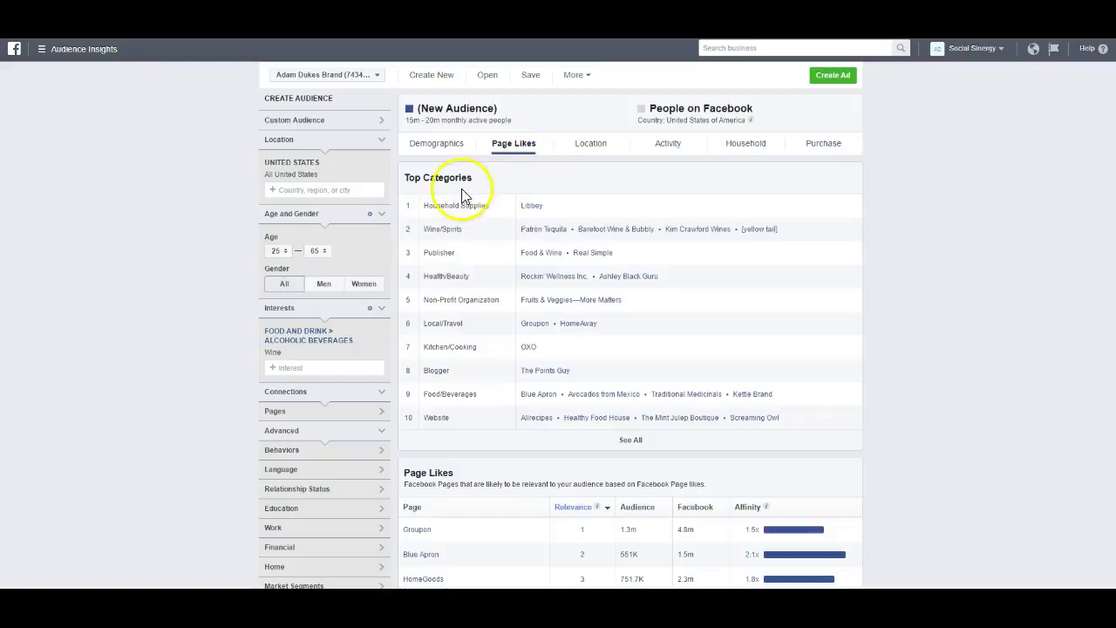
left_click_drag(430, 178, 472, 178)
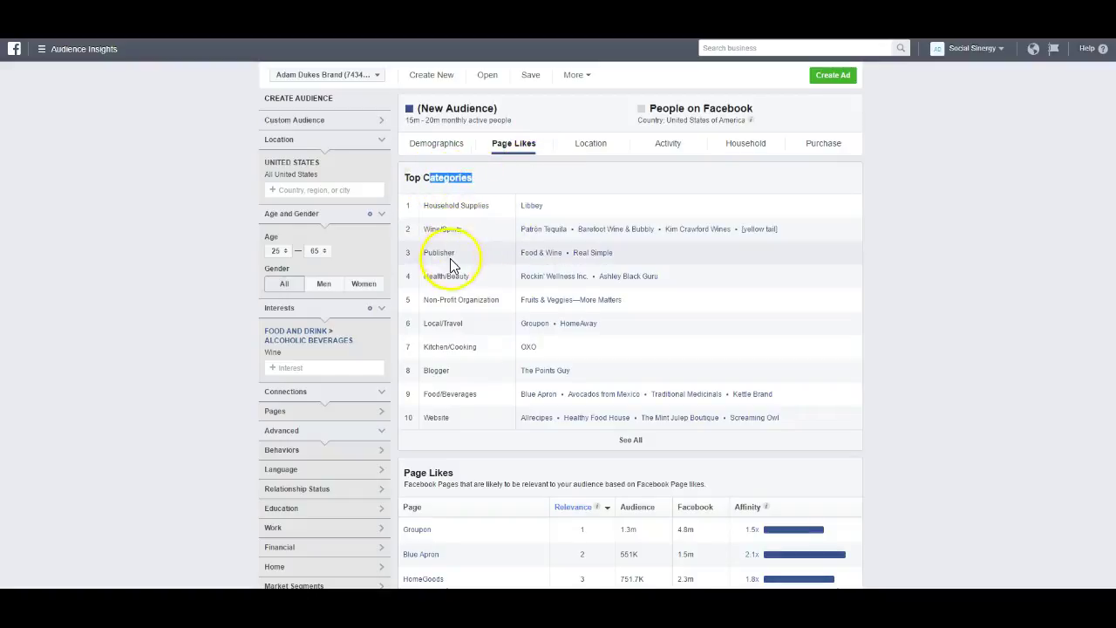
left_click_drag(436, 253, 450, 253)
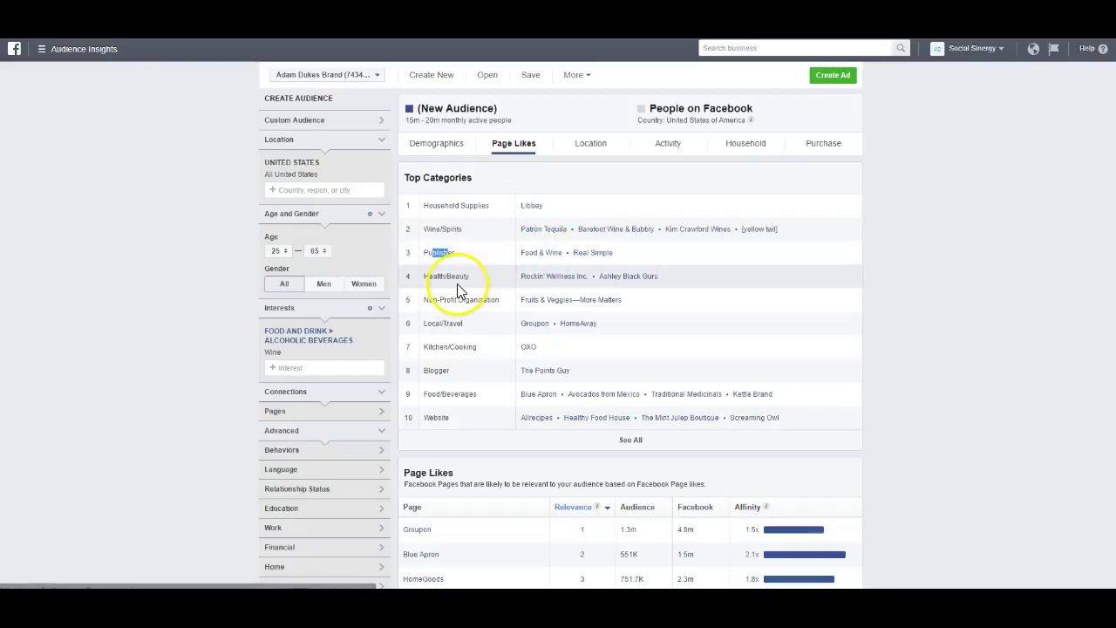
scroll(464, 364, "down", 2)
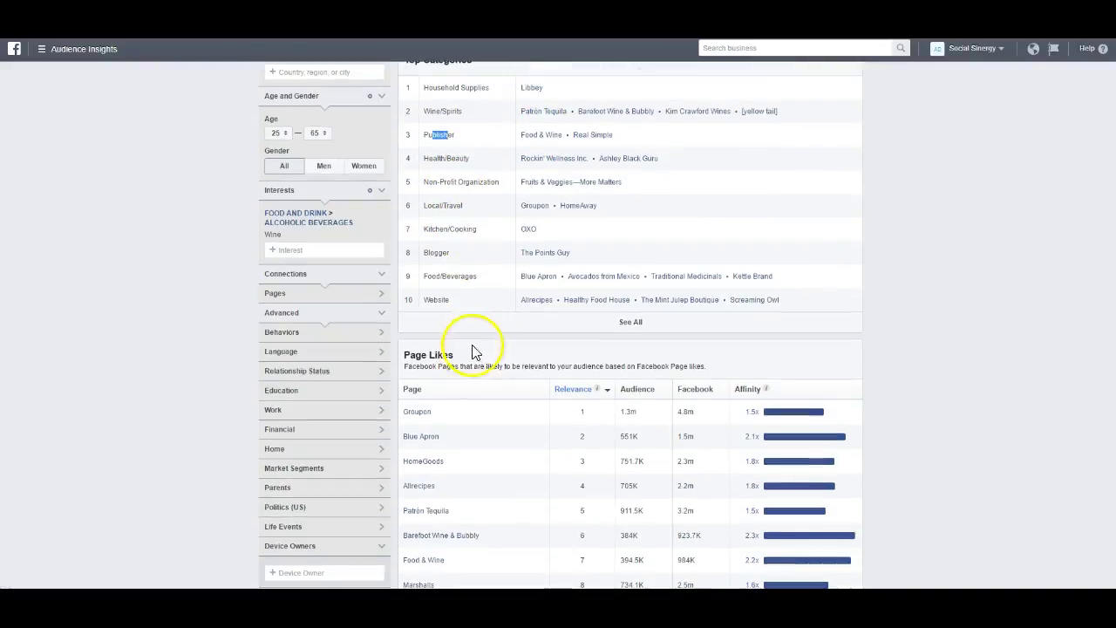
left_click(429, 412)
scroll(462, 416, "up", 2)
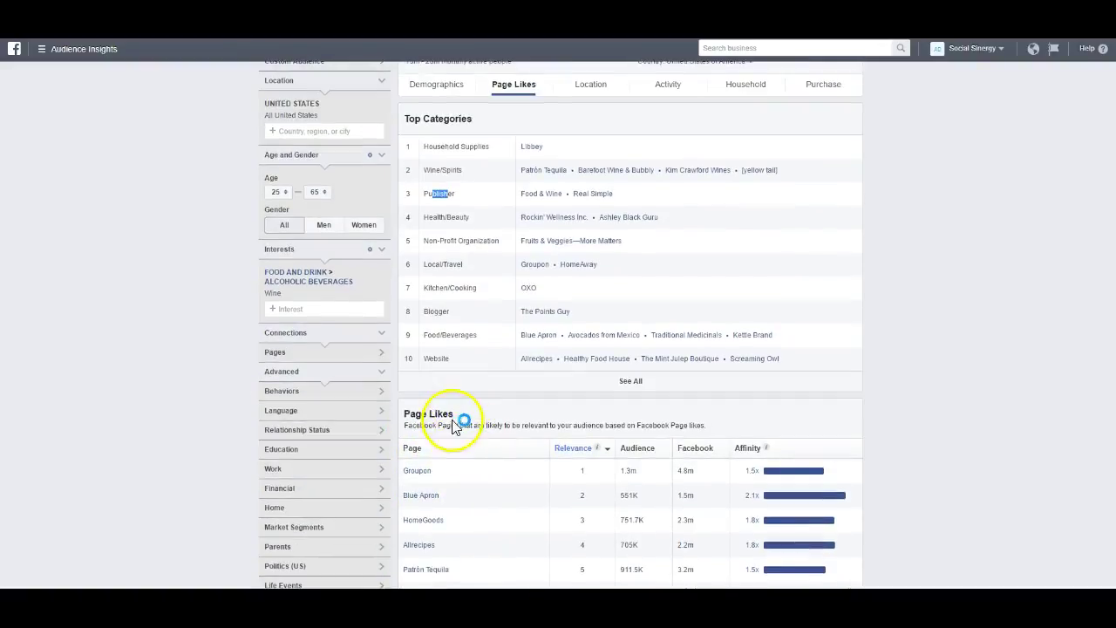
Examine the audience's top cities under Location and sort them by Selected Audience
left_click(597, 146)
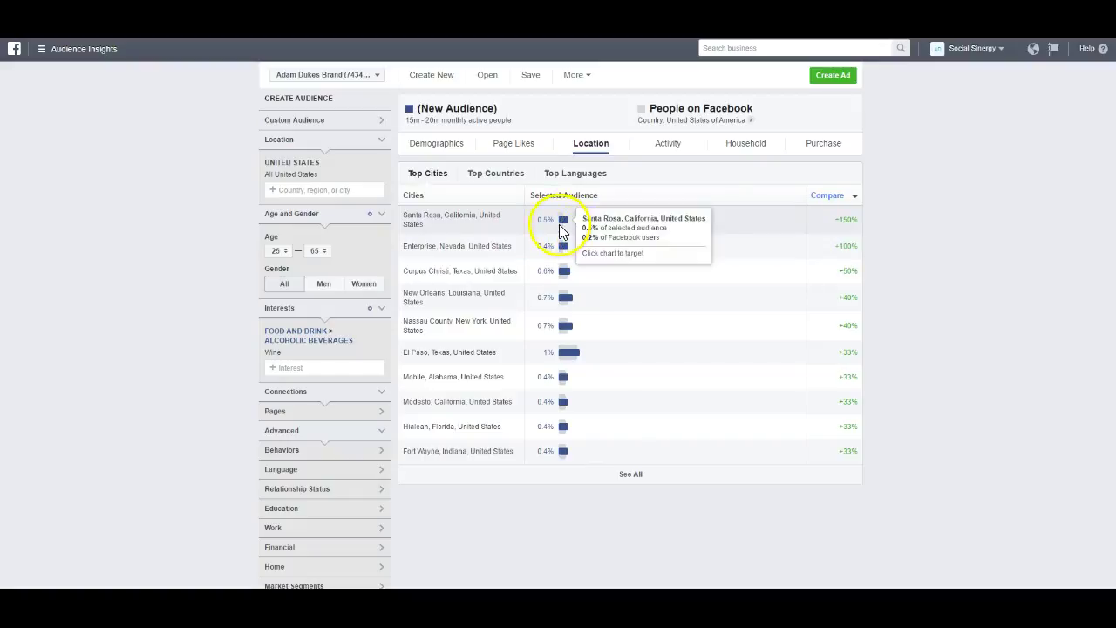
left_click_drag(454, 250, 555, 247)
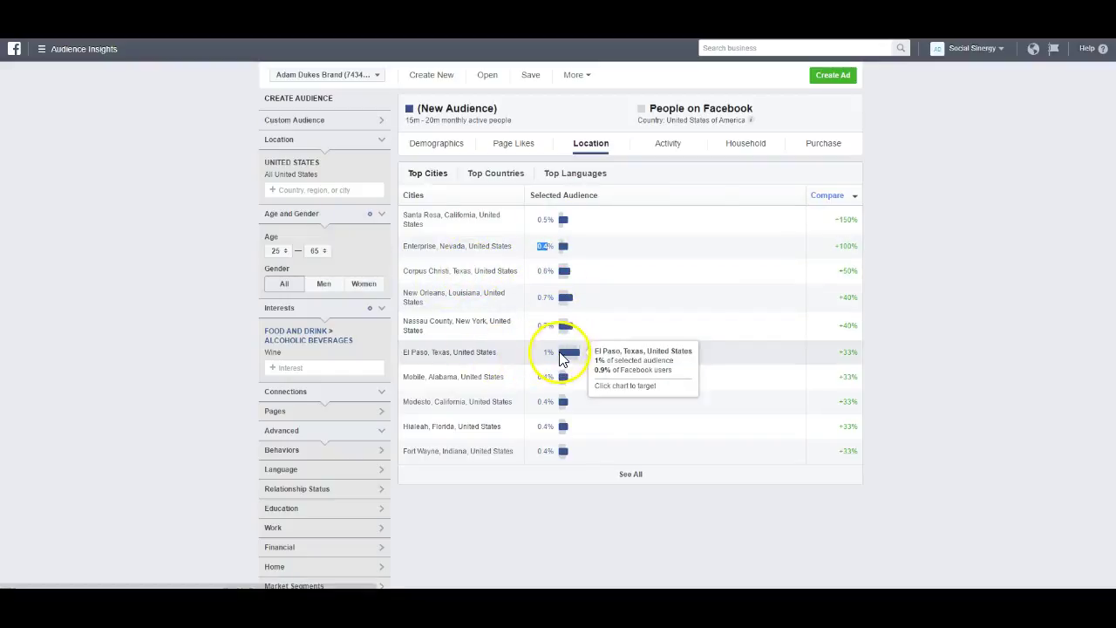
left_click(558, 198)
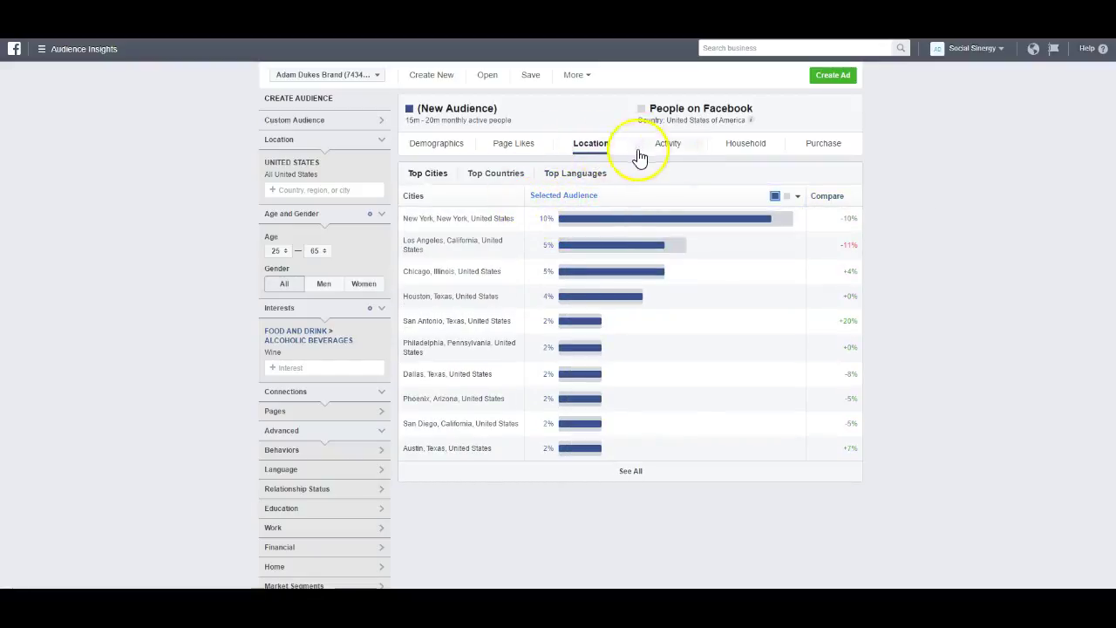
Review the audience's Activity charts and its Household data, including the $50-75 thousand income bracket
left_click(669, 153)
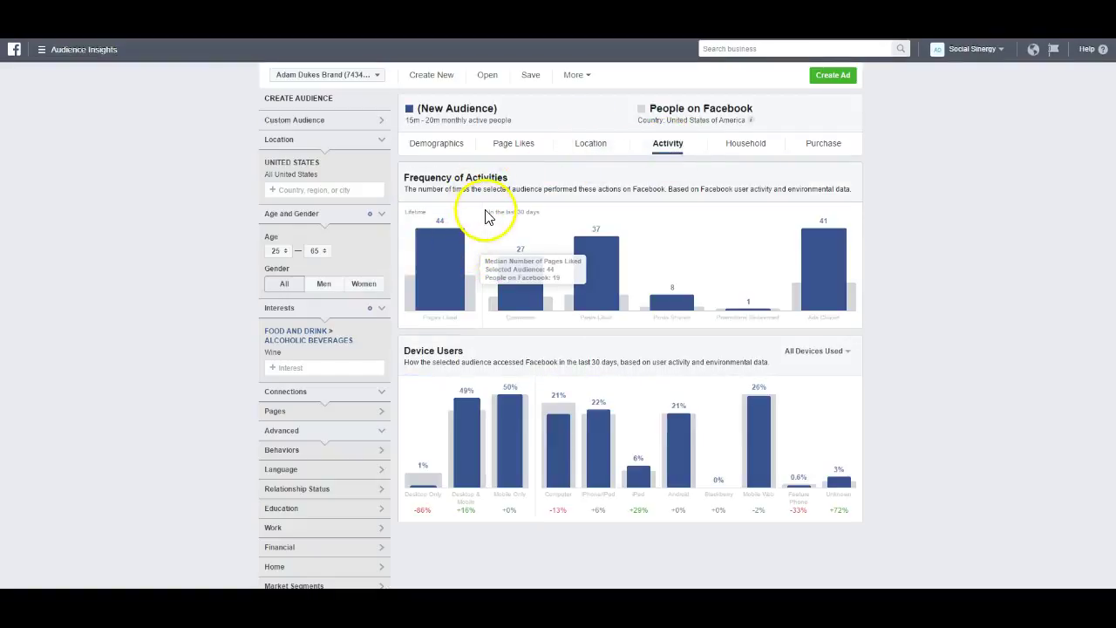
mouse_move(520, 291)
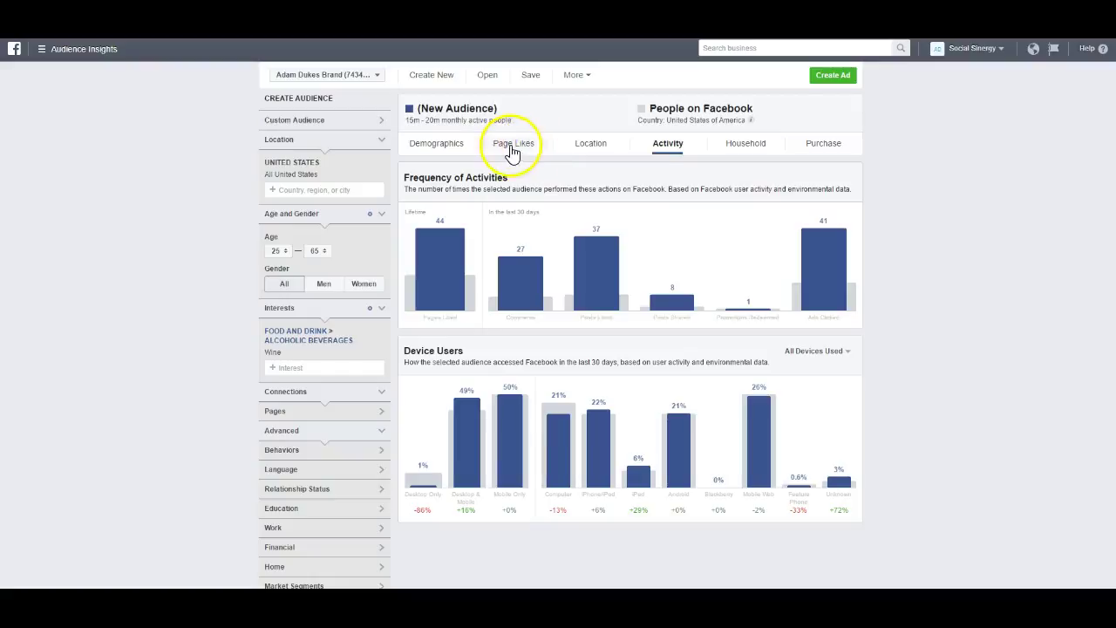
left_click(737, 147)
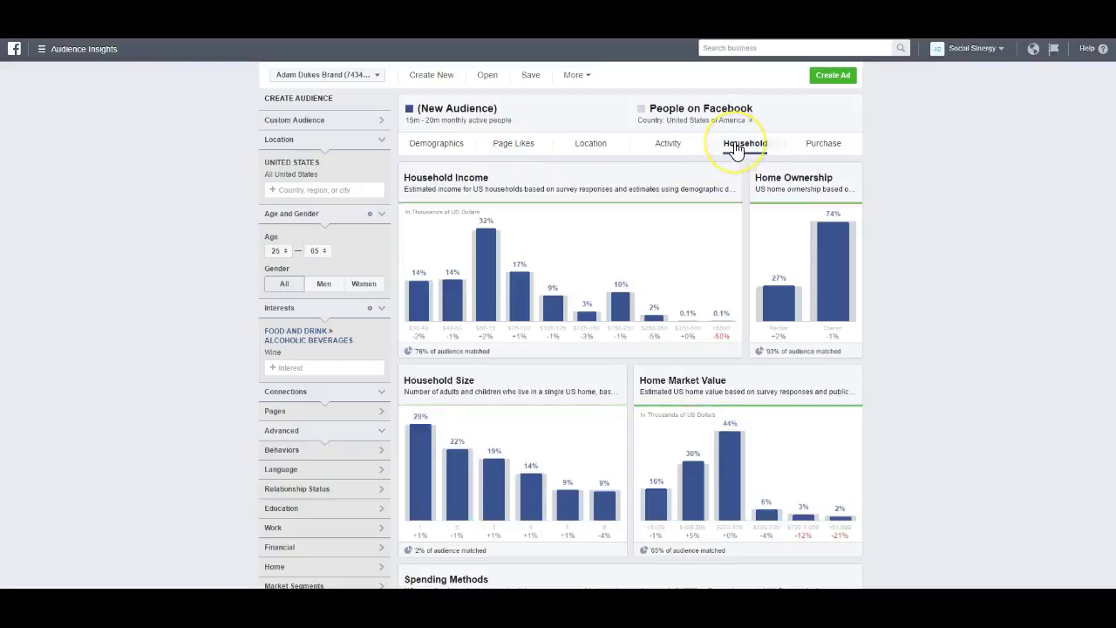
mouse_move(480, 270)
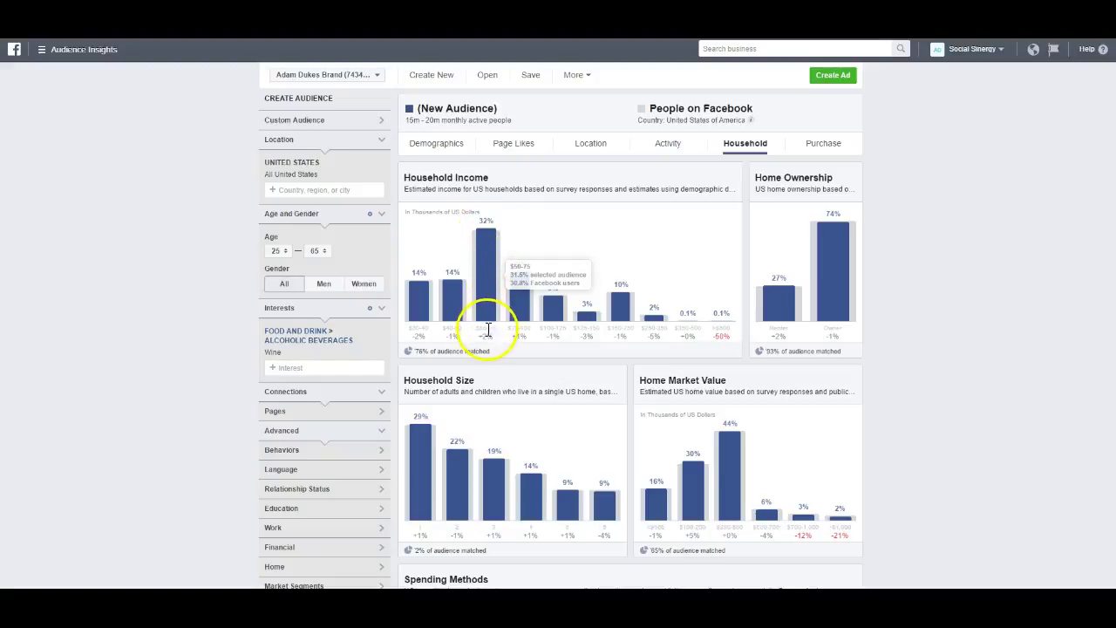
left_click_drag(480, 327, 495, 330)
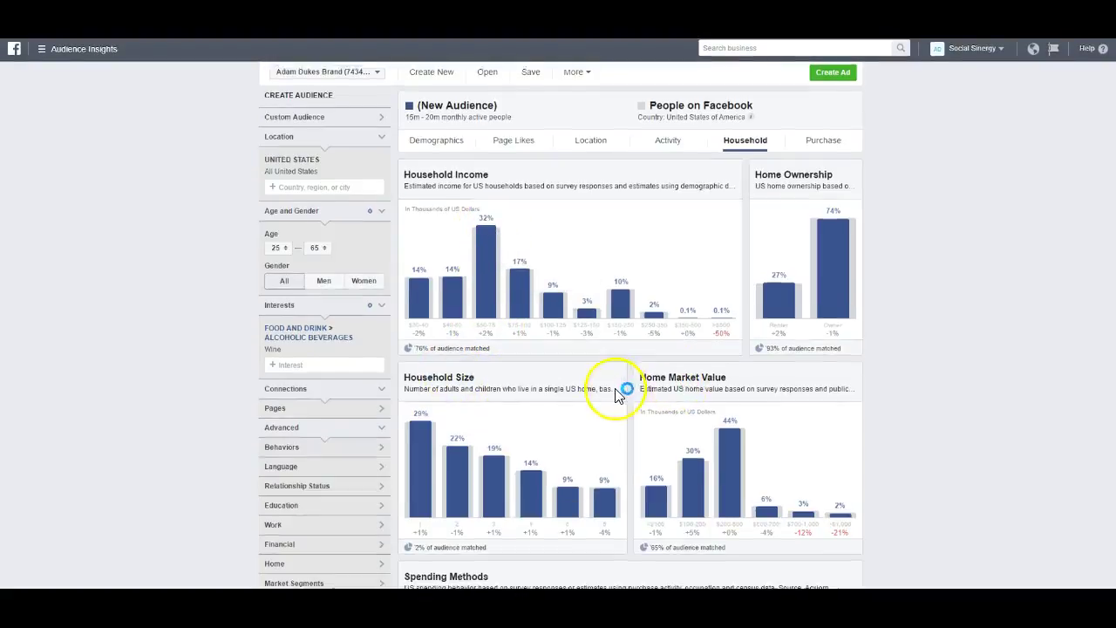
scroll(623, 393, "down", 2)
scroll(567, 392, "up", 2)
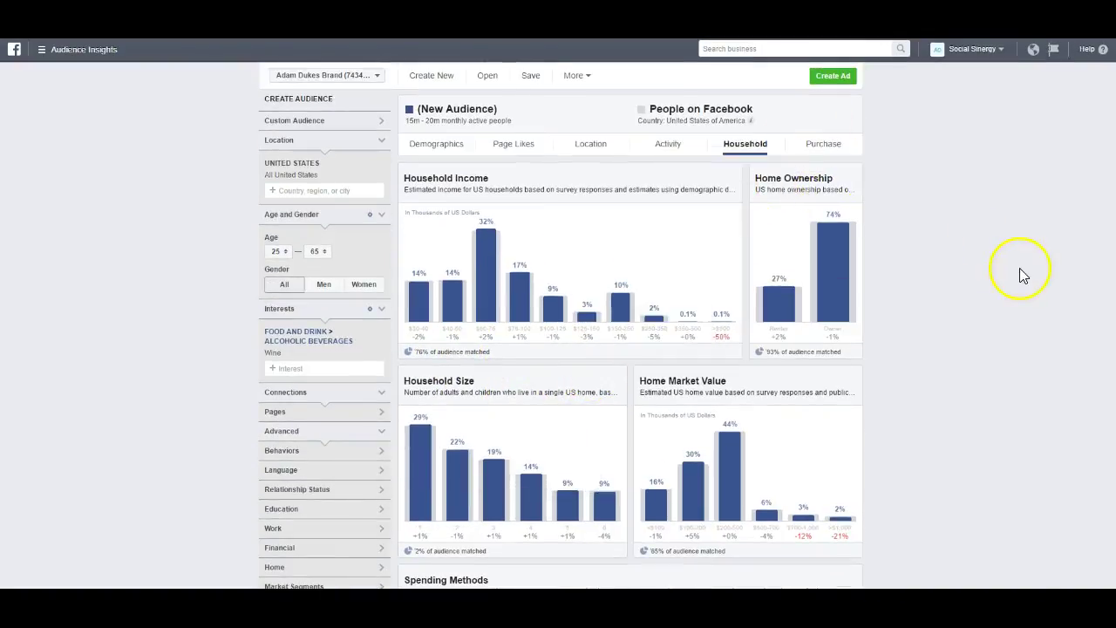
Review the audience's purchase data with Purchase Behavior sorted by Selected Audience, and return to Page Likes
left_click(818, 155)
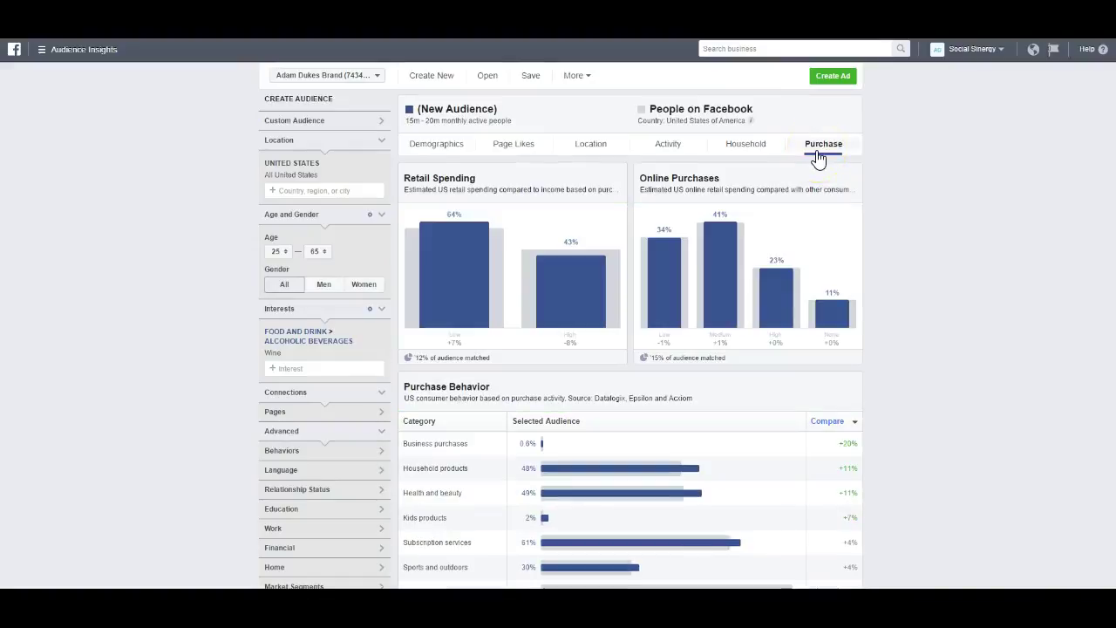
left_click(545, 425)
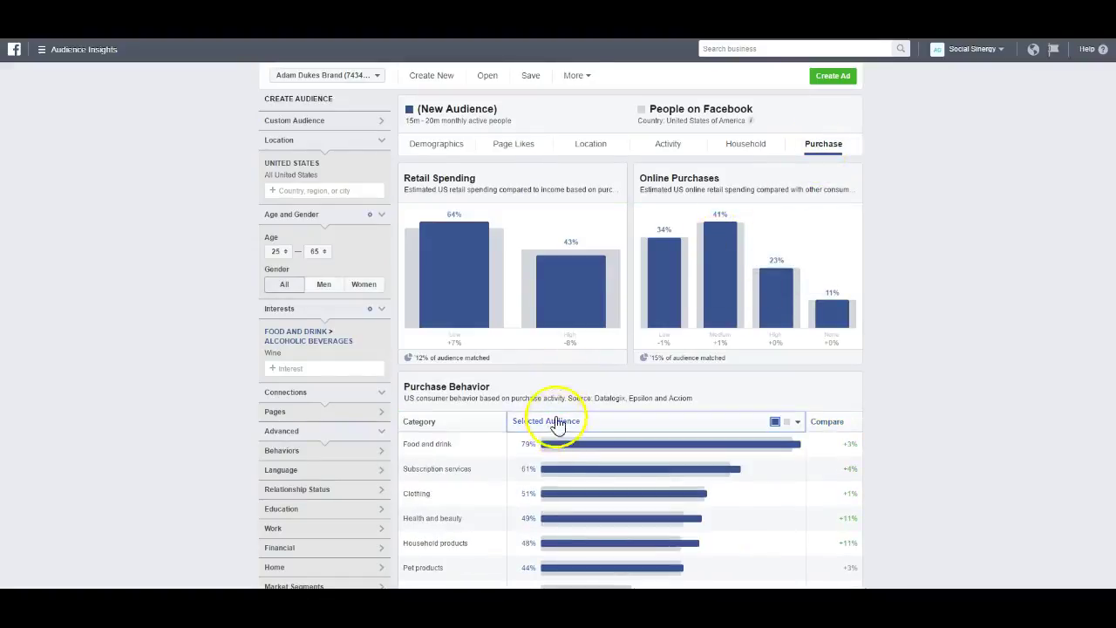
scroll(523, 425, "down", 1)
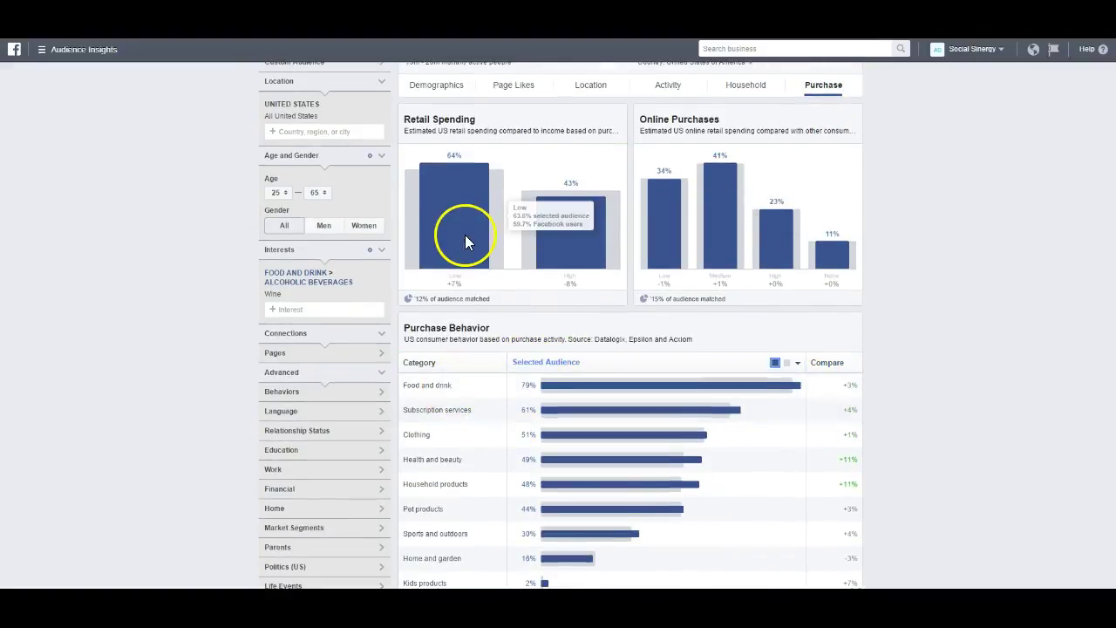
scroll(704, 195, "up", 1)
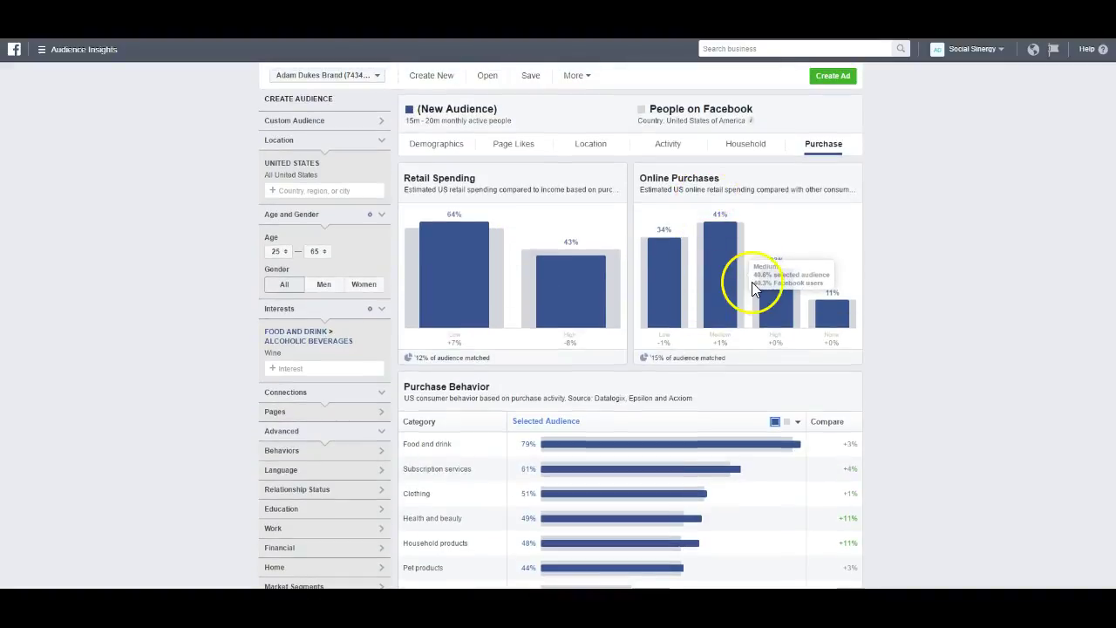
left_click(509, 150)
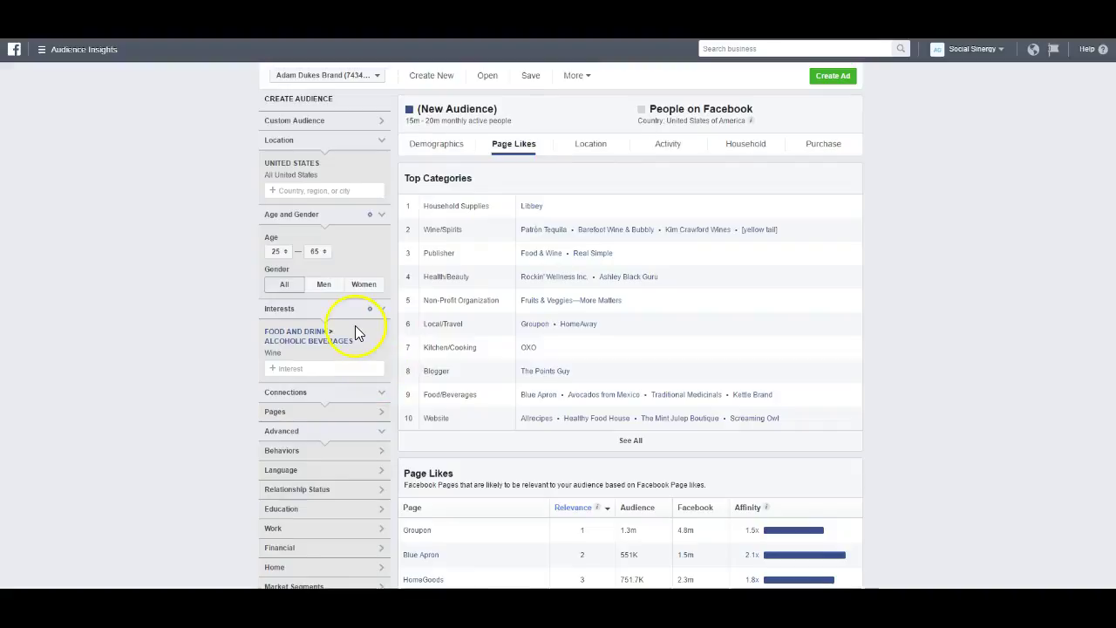
Switch to the Targeting Cheat Sheet in Excel and look over its first categories, starting from Associations
key("alt+Tab")
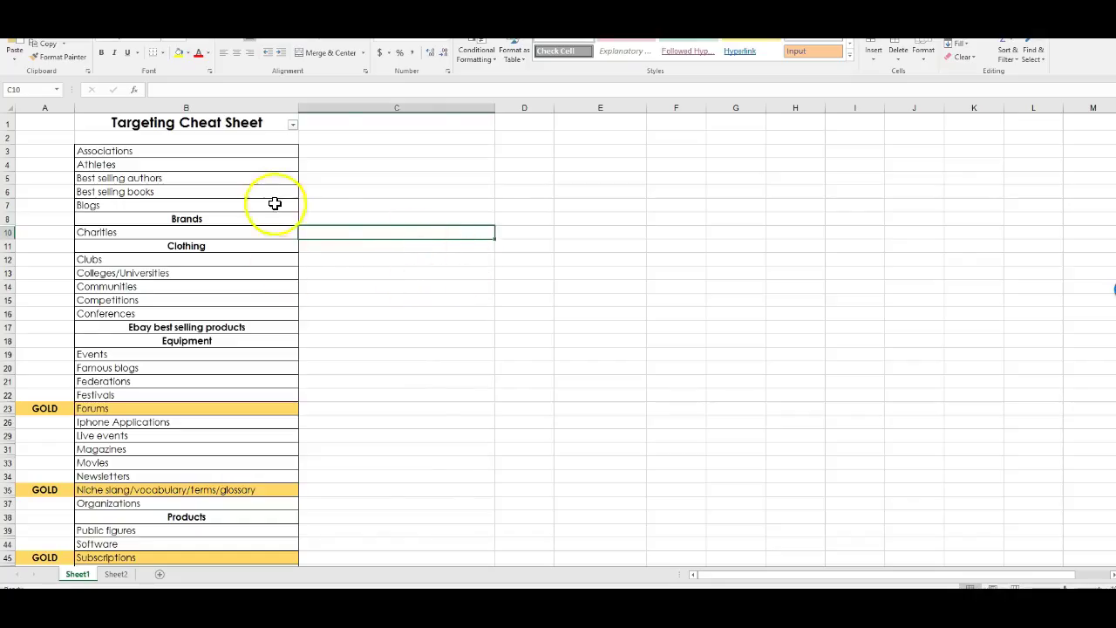
left_click(275, 203)
left_click(114, 120)
left_click(98, 152)
left_click_drag(98, 152, 104, 229)
left_click(94, 155)
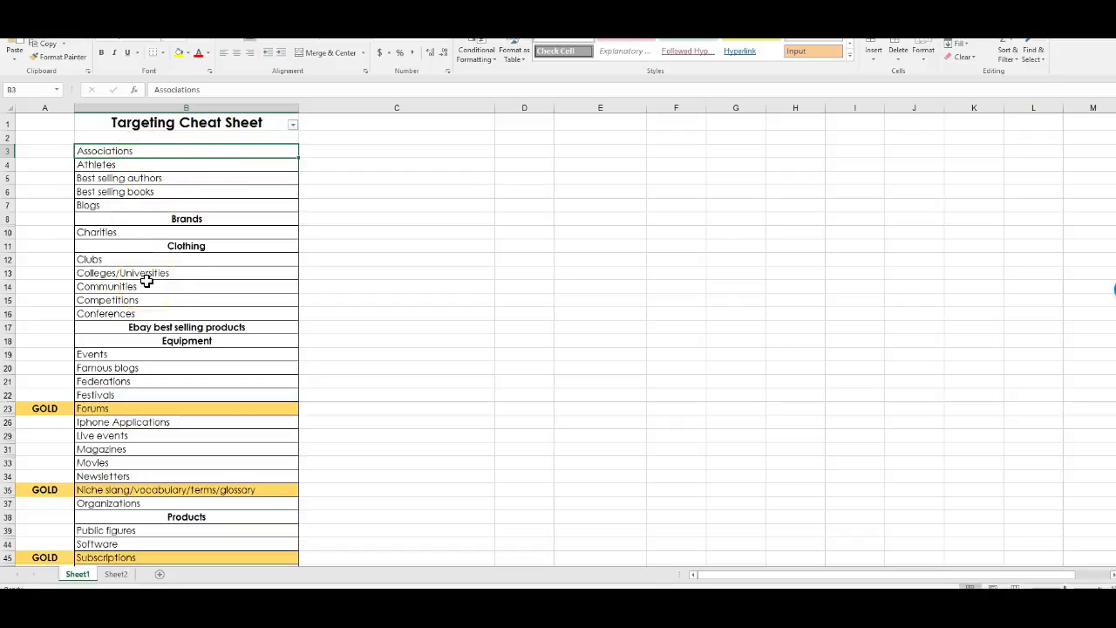
Go through the cheat sheet's targeting categories from Athletes and Best selling authors down to Charities
left_click(116, 165)
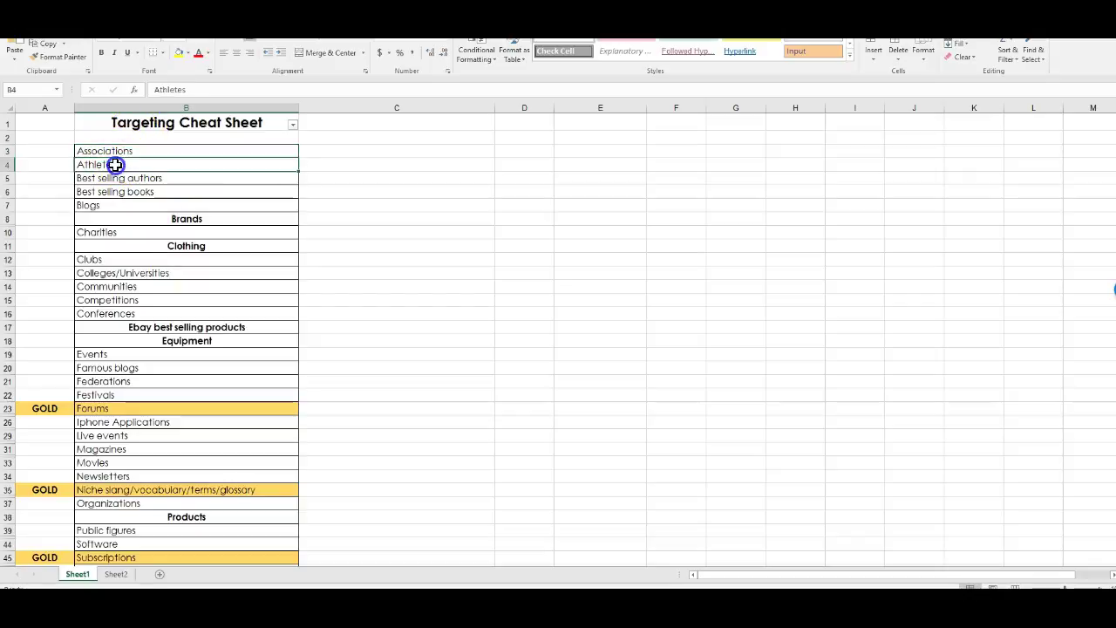
left_click(160, 181)
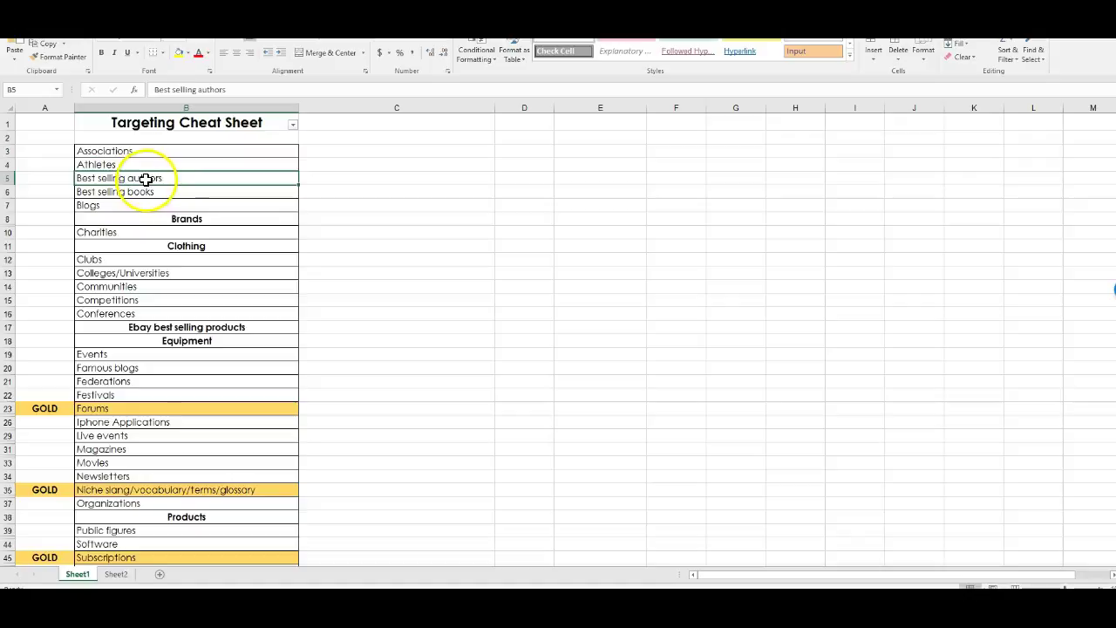
left_click(156, 177)
left_click(135, 193)
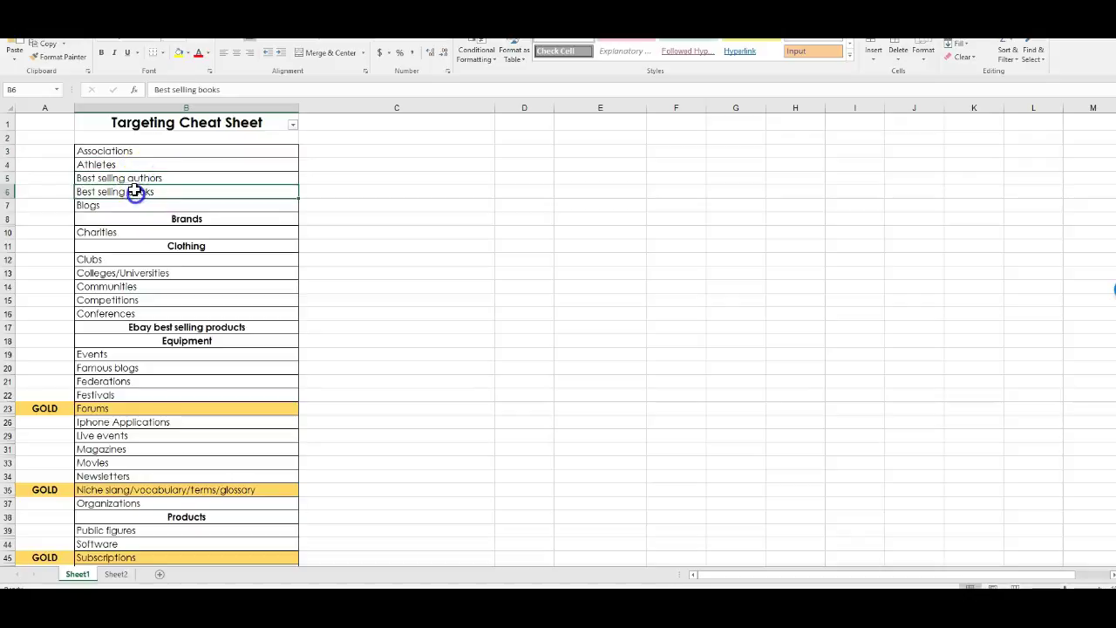
left_click(131, 193)
left_click(150, 208)
left_click(121, 234)
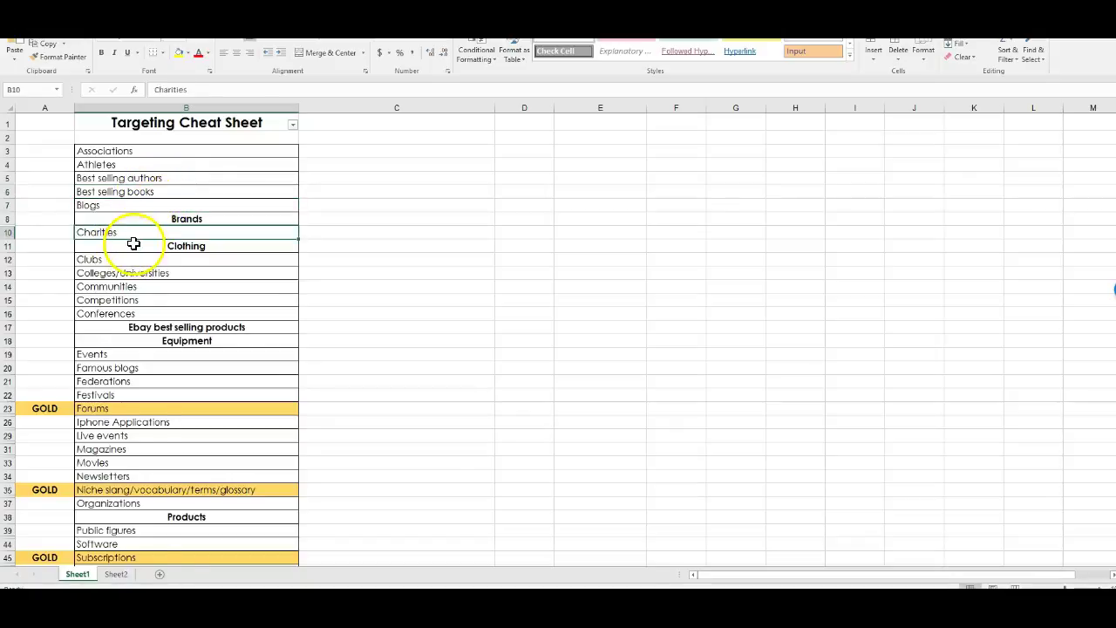
Review the cheat sheet's categories from Clubs, Colleges/Universities and Conferences through to Writers at the end of the list
scroll(133, 243, "down", 1)
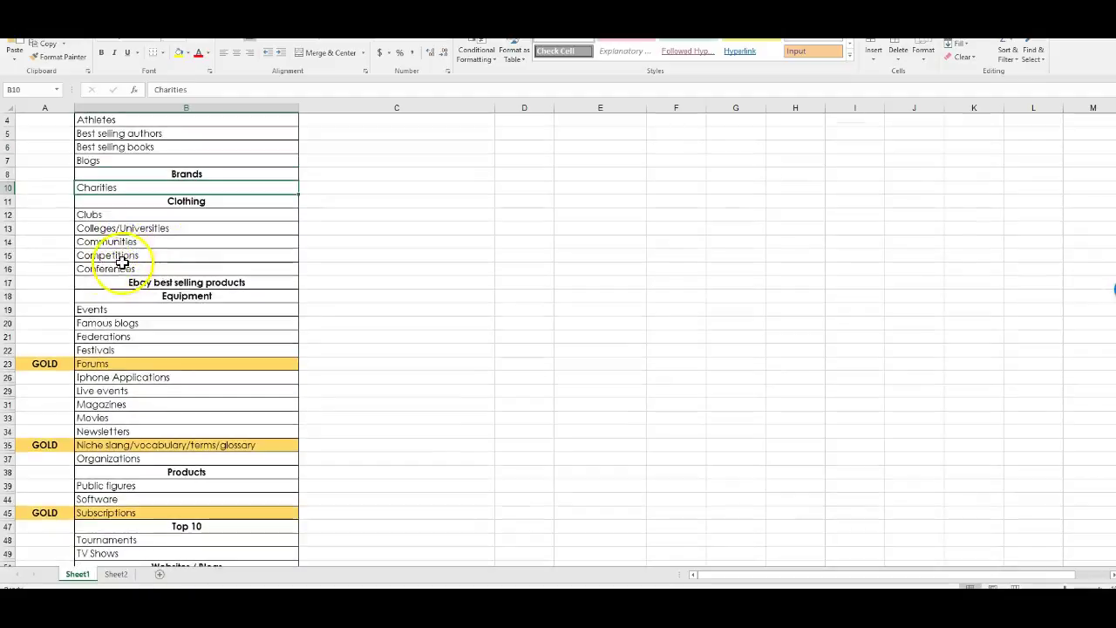
left_click(117, 217)
left_click(131, 229)
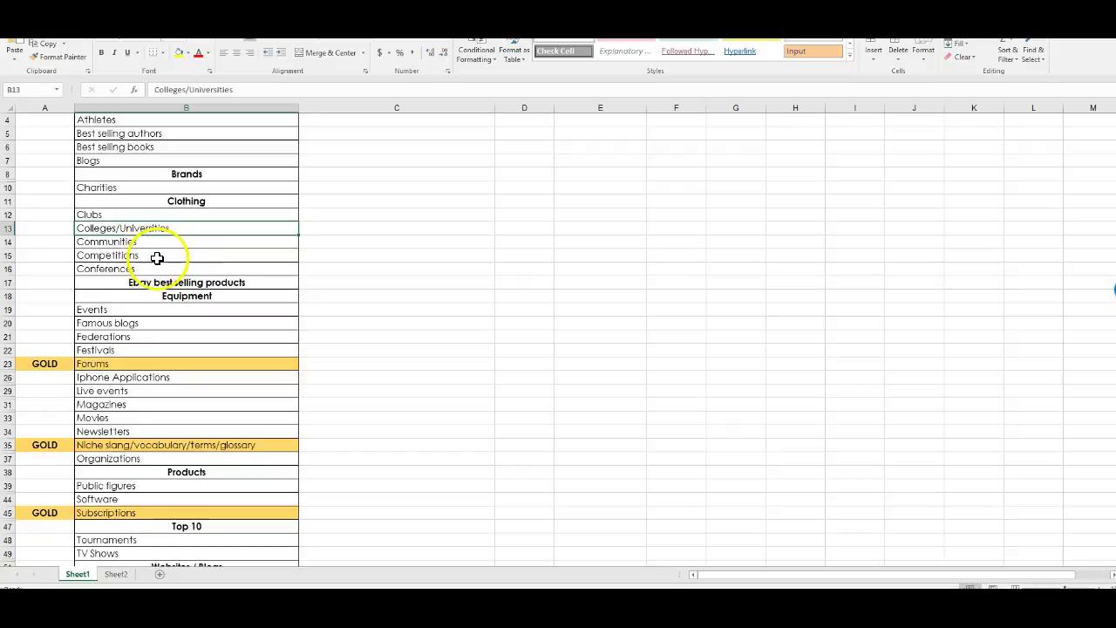
left_click(145, 270)
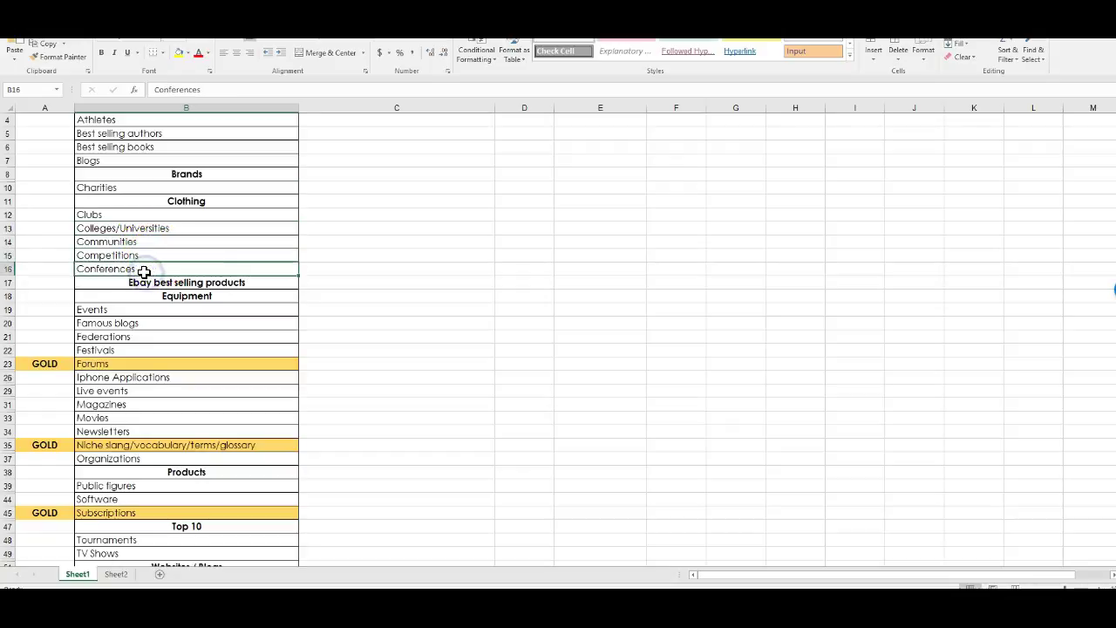
scroll(162, 283, "down", 3)
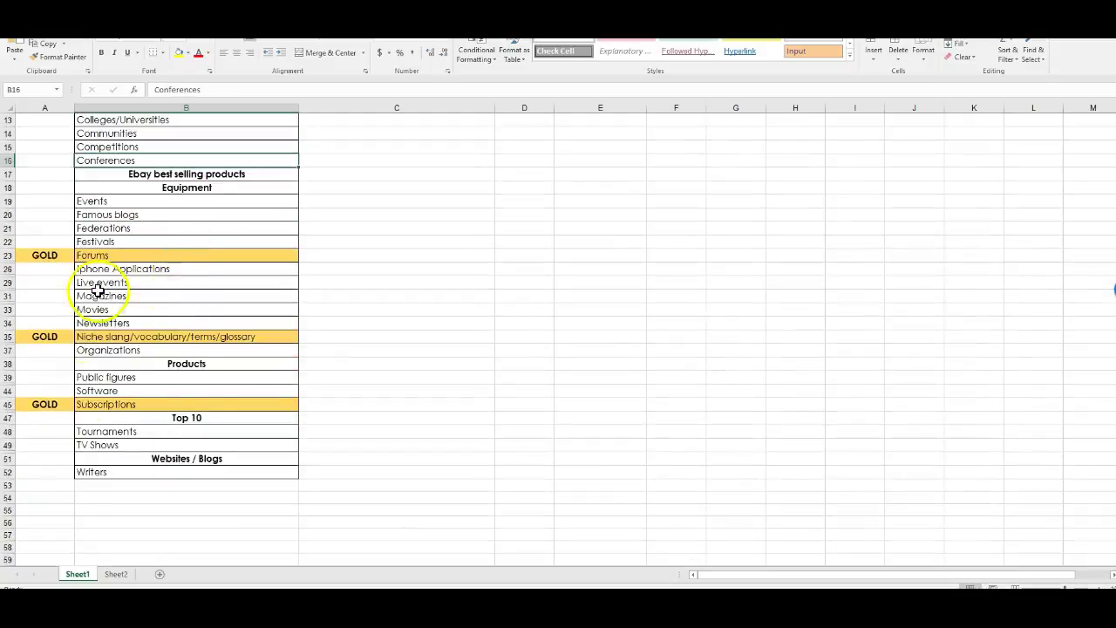
scroll(259, 306, "up", 4)
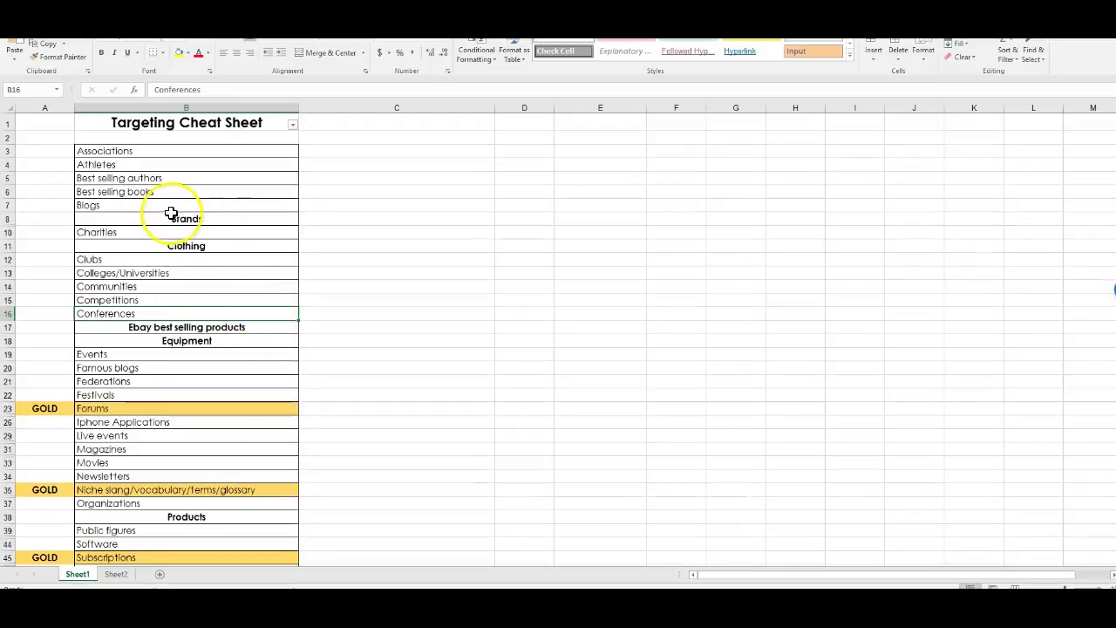
Switch to the blank Excel workbook, enter "Wine Manufacturers" in B2, and fit column B to the text
key("alt+Tab")
key("alt+Tab")
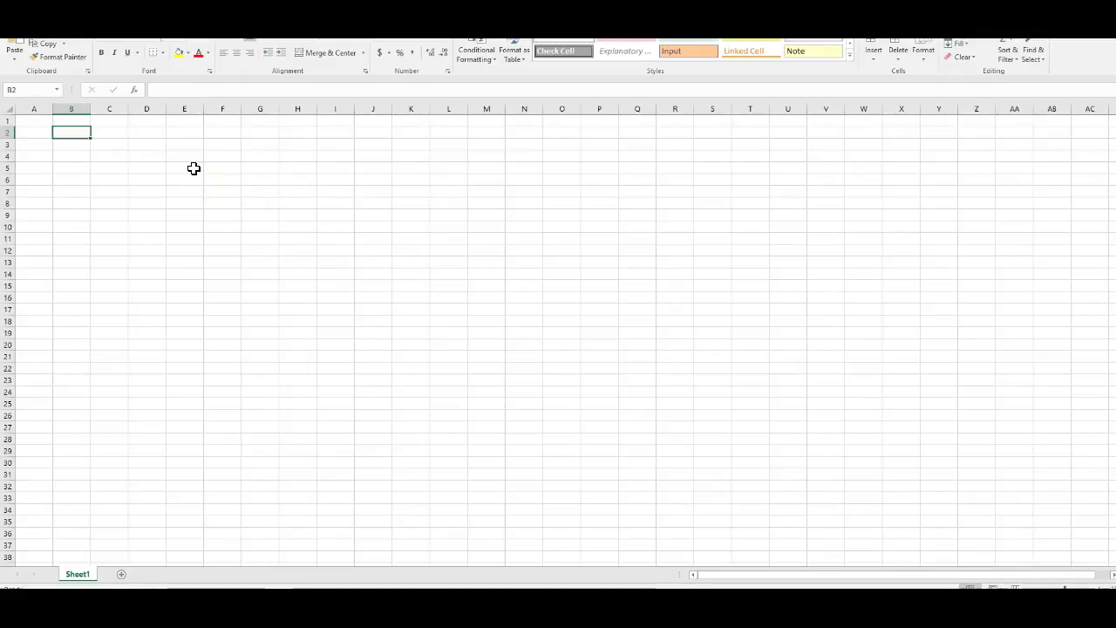
type("Wine Manufacturers")
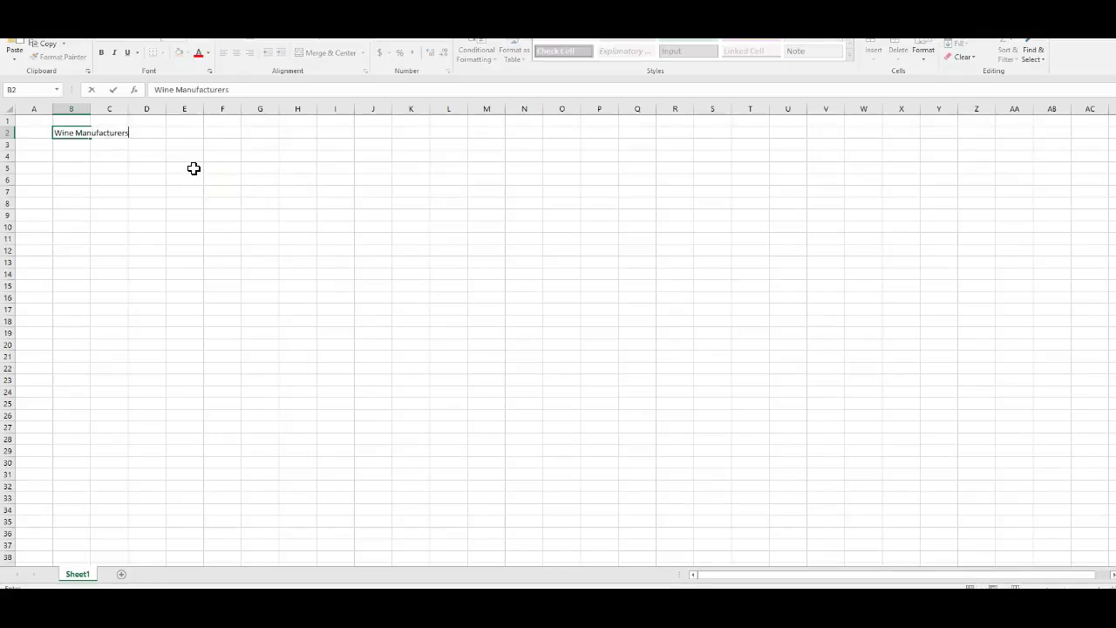
key("Return")
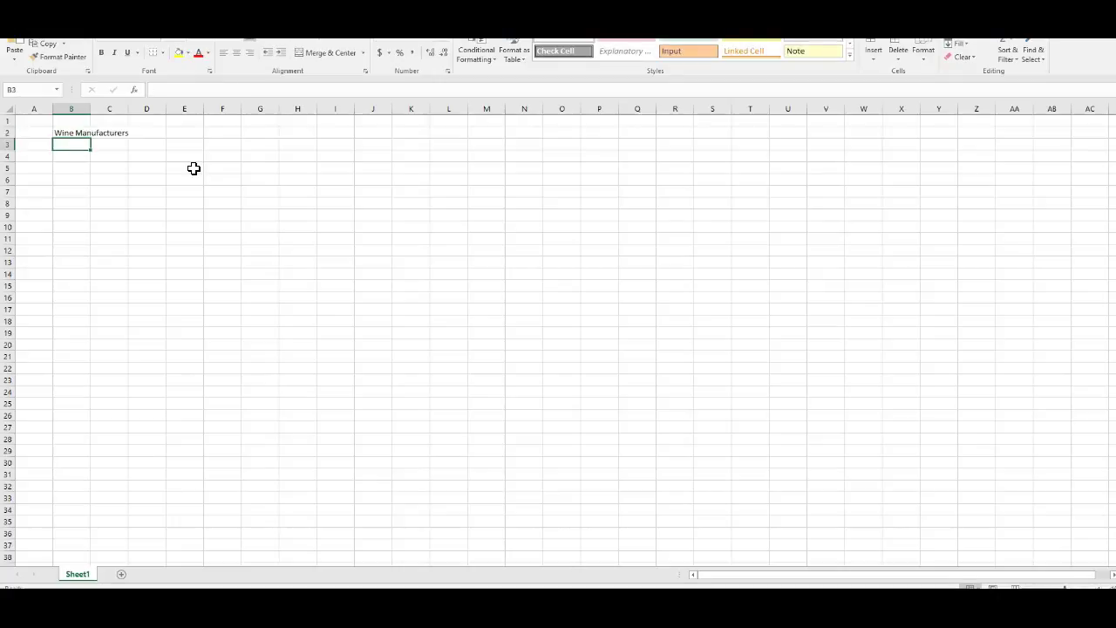
double_click(91, 103)
Switch to Chrome and search Google for "wine manufacturers" in a new tab
key("alt+Tab")
key("alt+Tab")
key("alt+Tab")
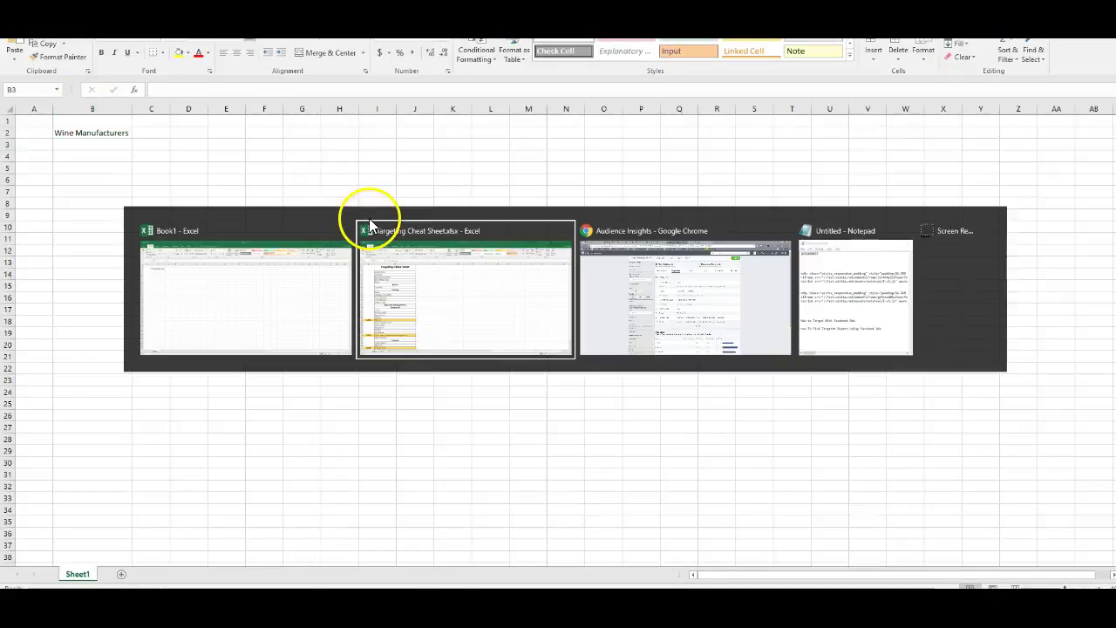
key("Escape")
key("alt+Tab")
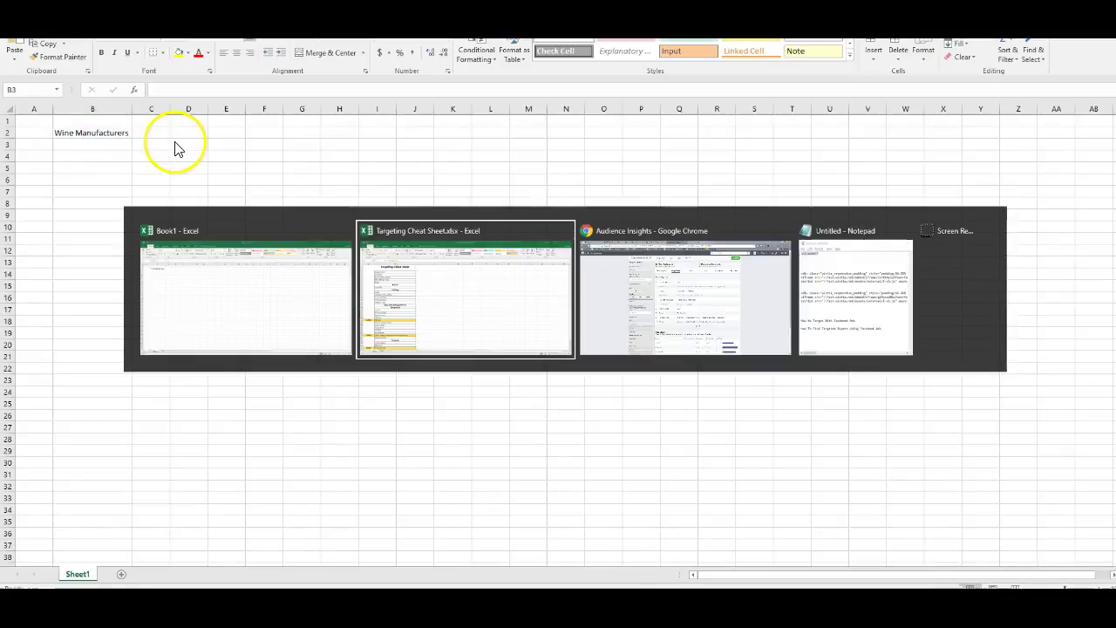
key("alt+Tab")
key("ctrl+t")
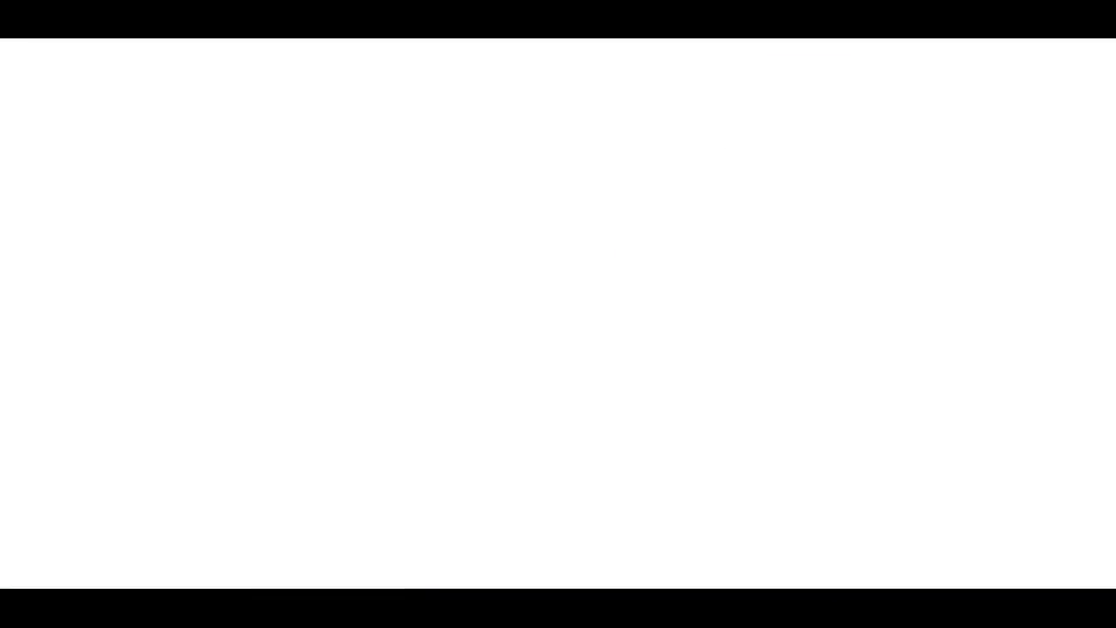
type("wi")
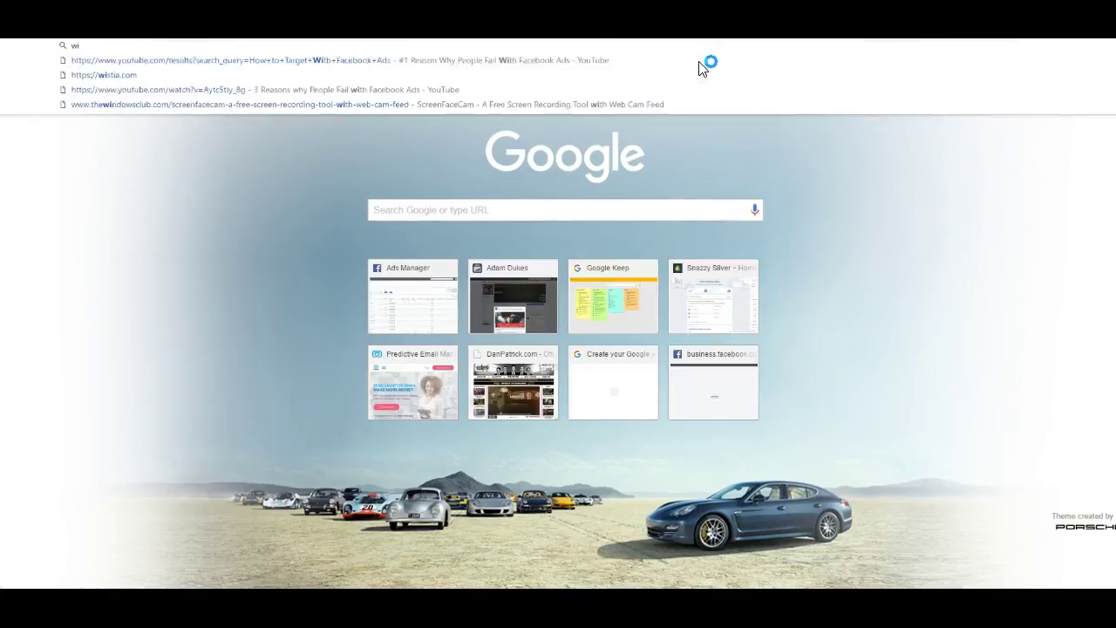
type("ne manu")
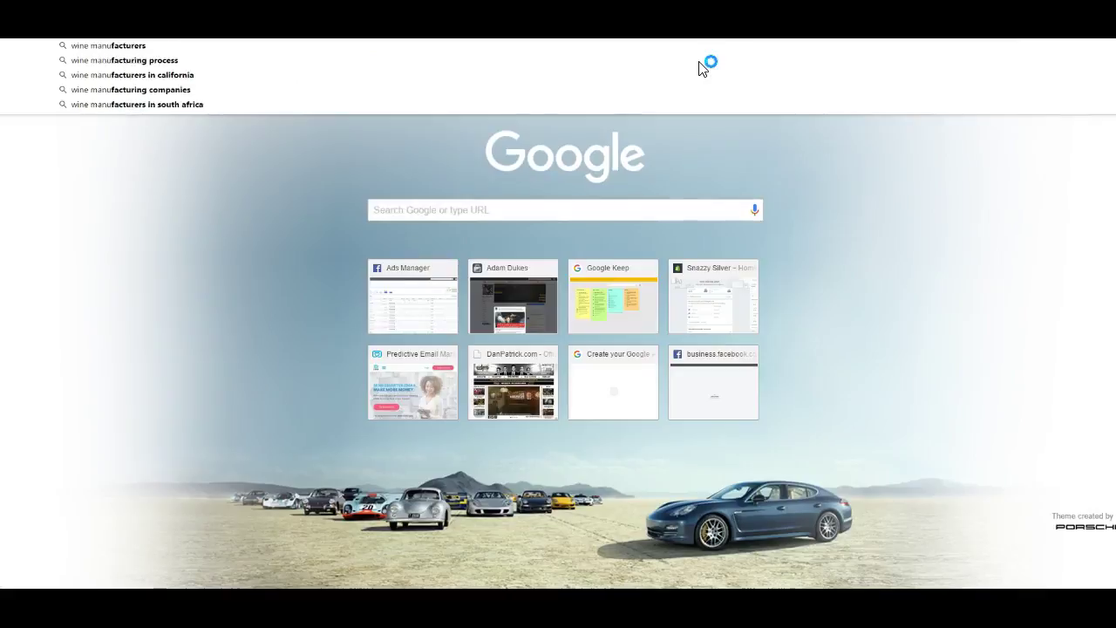
type("facturers")
key("Return")
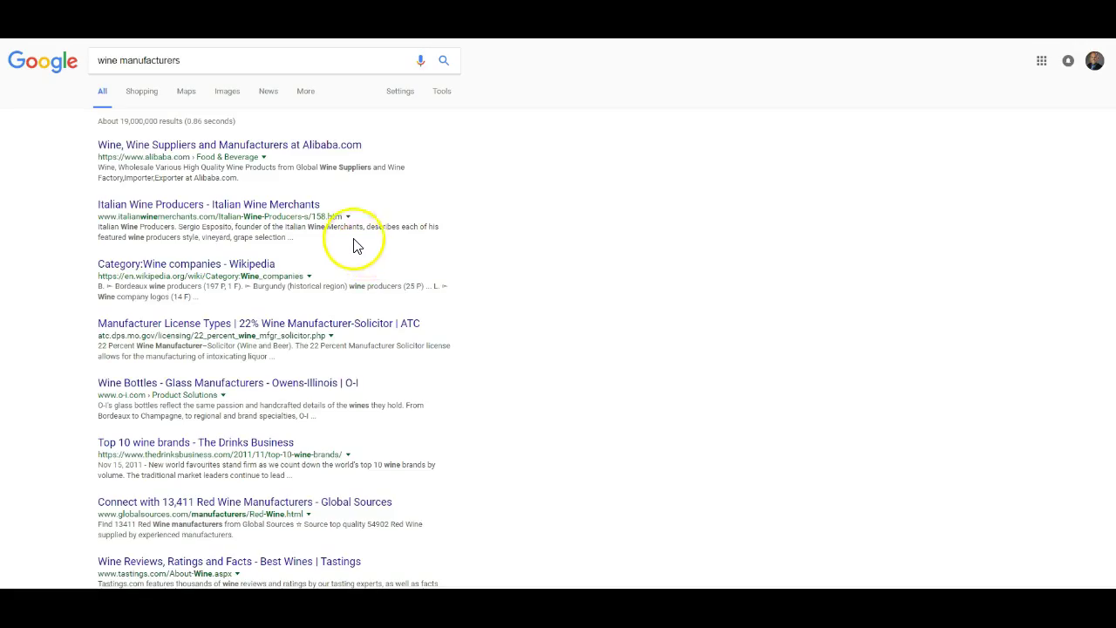
Search Google for "wine brands" instead and open Restaurant Wine's Top 100 Wine Brands page at its top 20 brands table
scroll(135, 230, "down", 1)
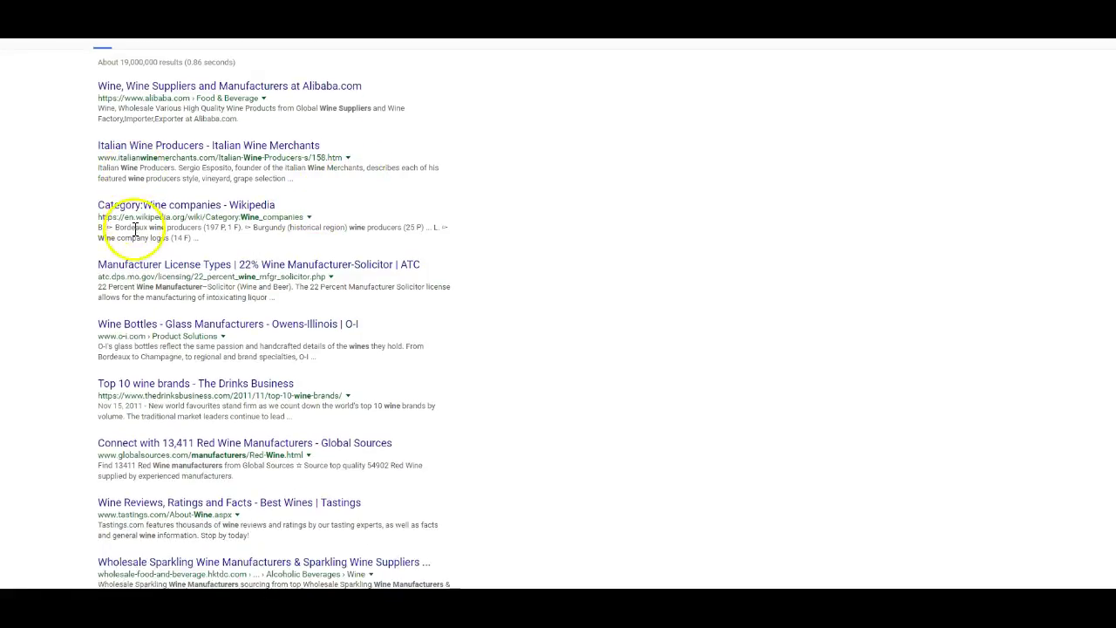
scroll(131, 229, "up", 1)
double_click(163, 58)
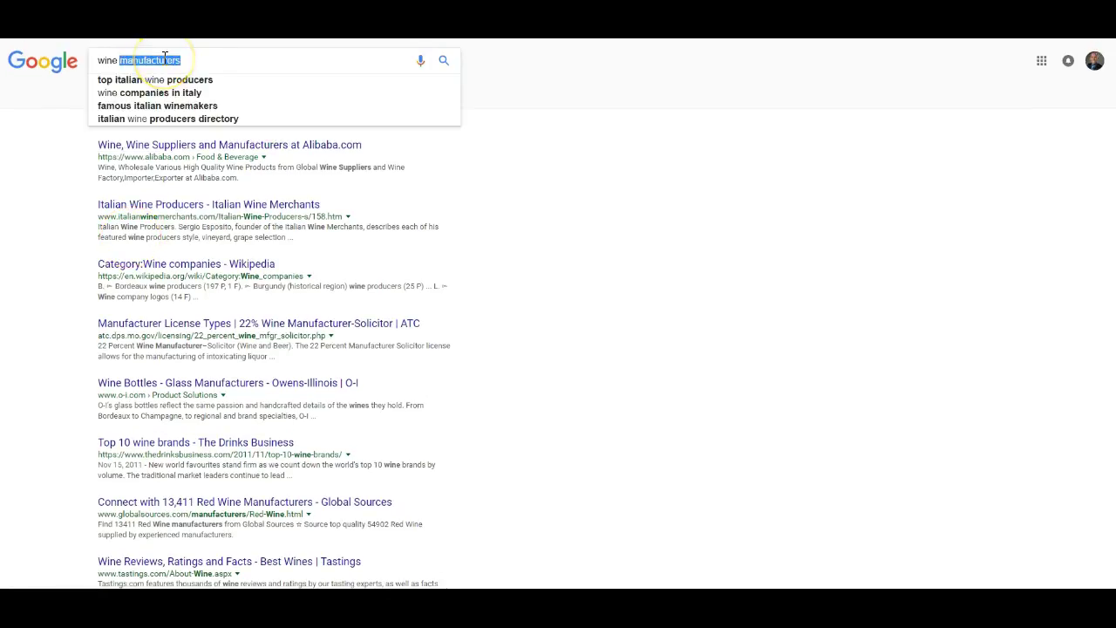
type("brands")
key("Return")
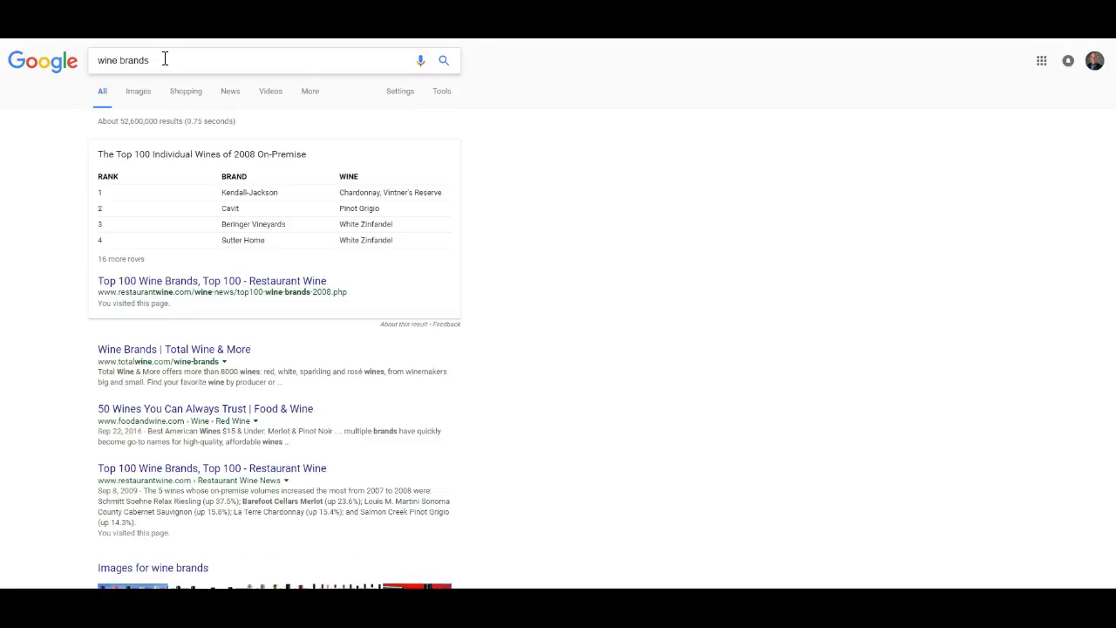
left_click(321, 282)
scroll(431, 273, "down", 7)
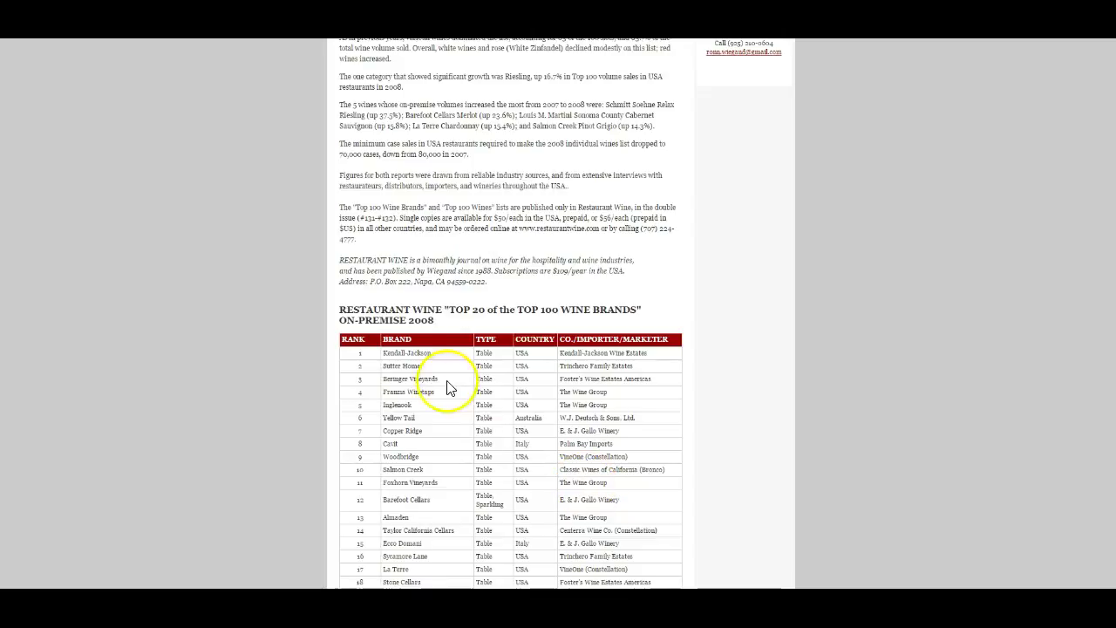
Copy Kendall-Jackson from the brand table and add it as an interest in Audience Insights
left_click_drag(436, 354, 382, 353)
key("ctrl+c")
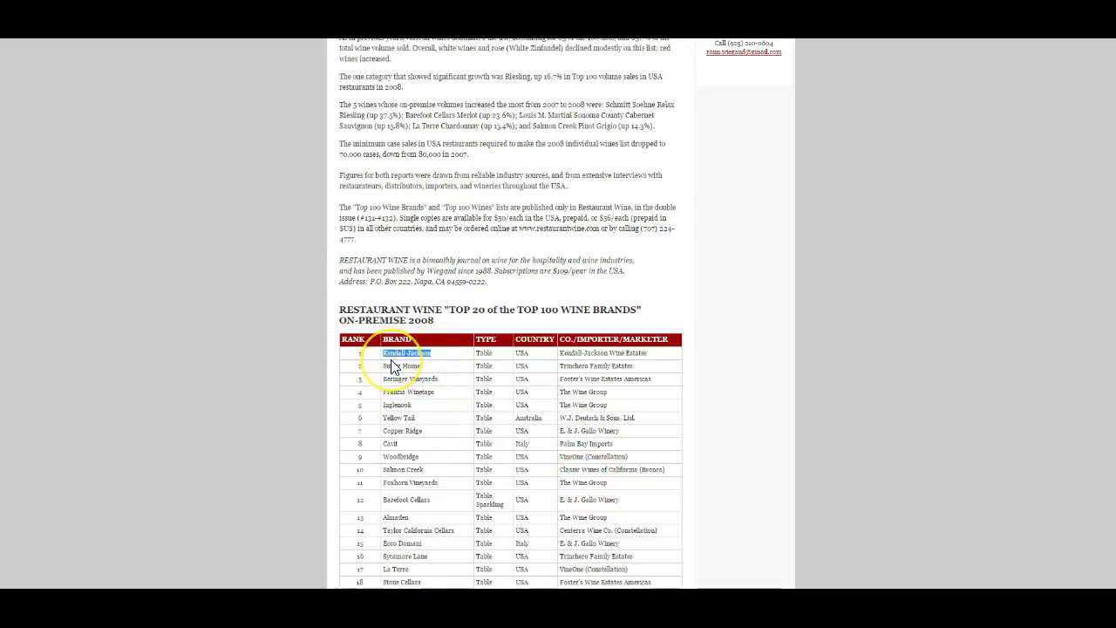
key("alt+Tab")
key("alt+Tab")
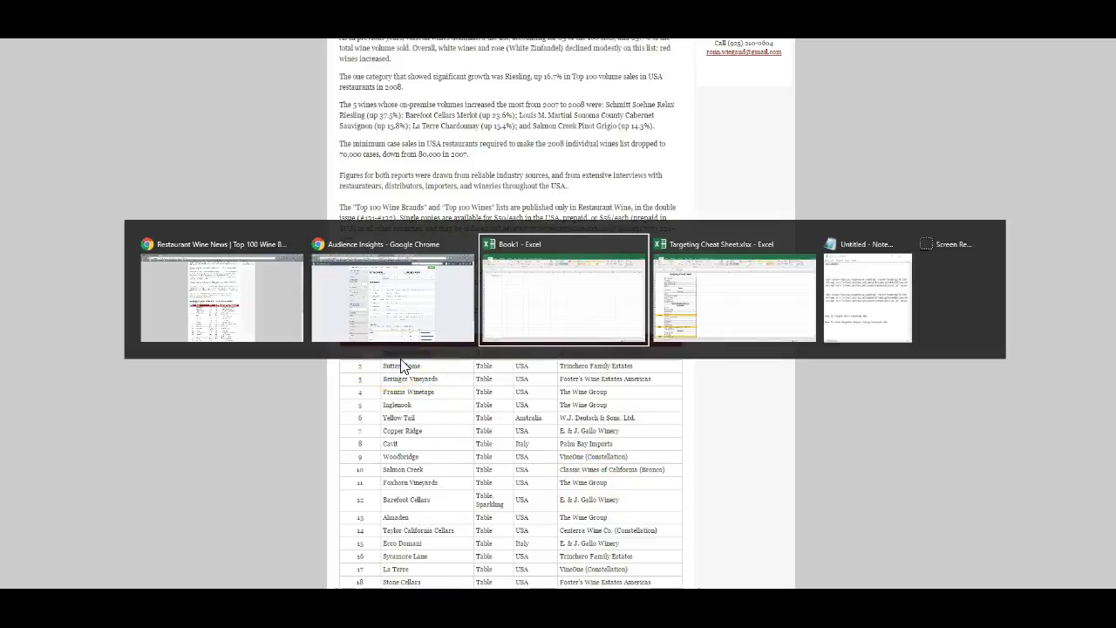
left_click(395, 312)
key("alt+Tab")
scroll(380, 366, "down", 2)
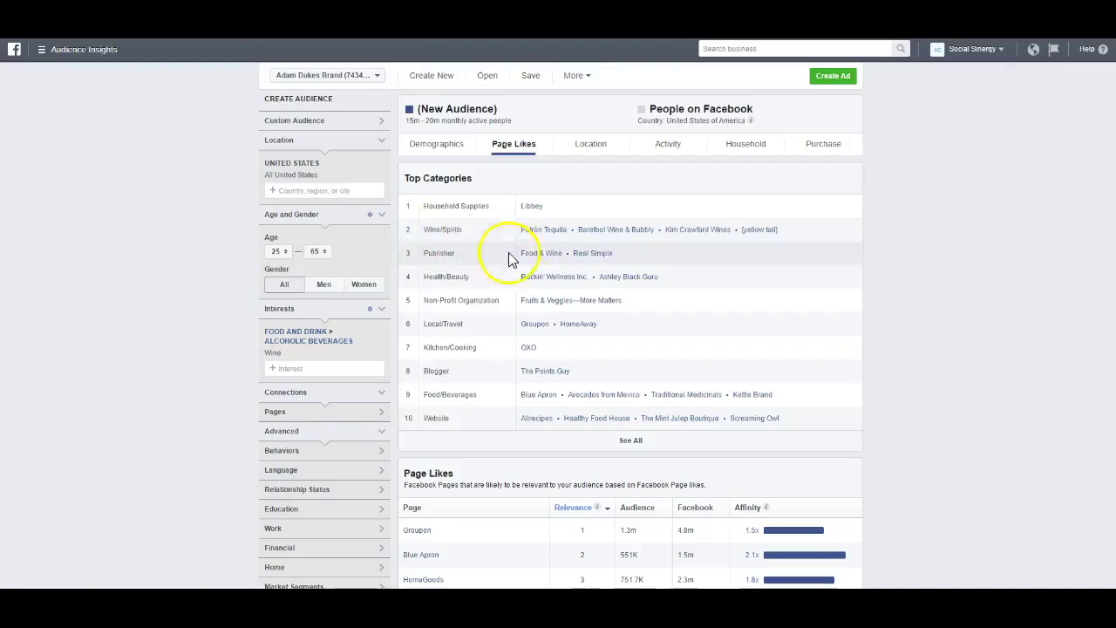
left_click(292, 367)
key("ctrl+v")
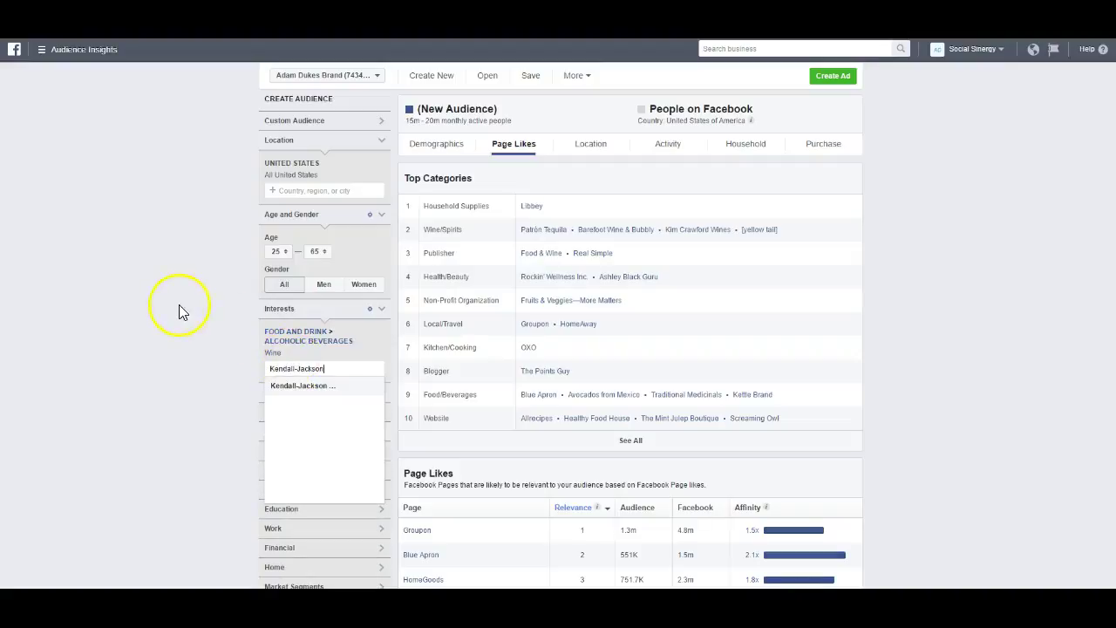
left_click(301, 386)
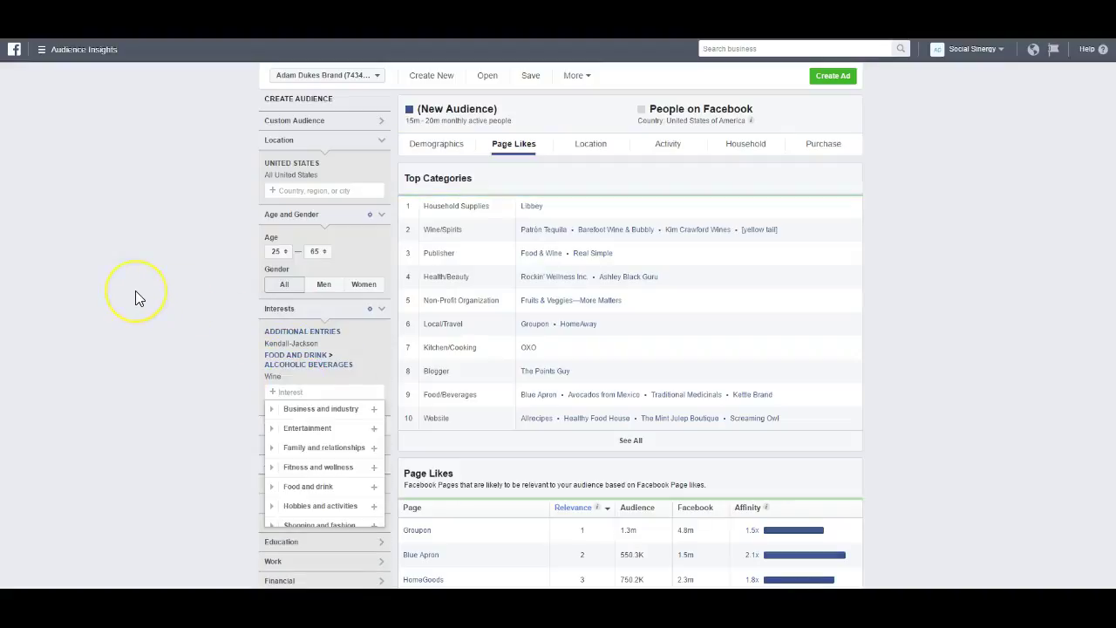
Switch to the Excel workbook and enter "Kendall-Jackson" in B3 under Wine Manufacturers
key("alt+Tab")
key("alt+Tab")
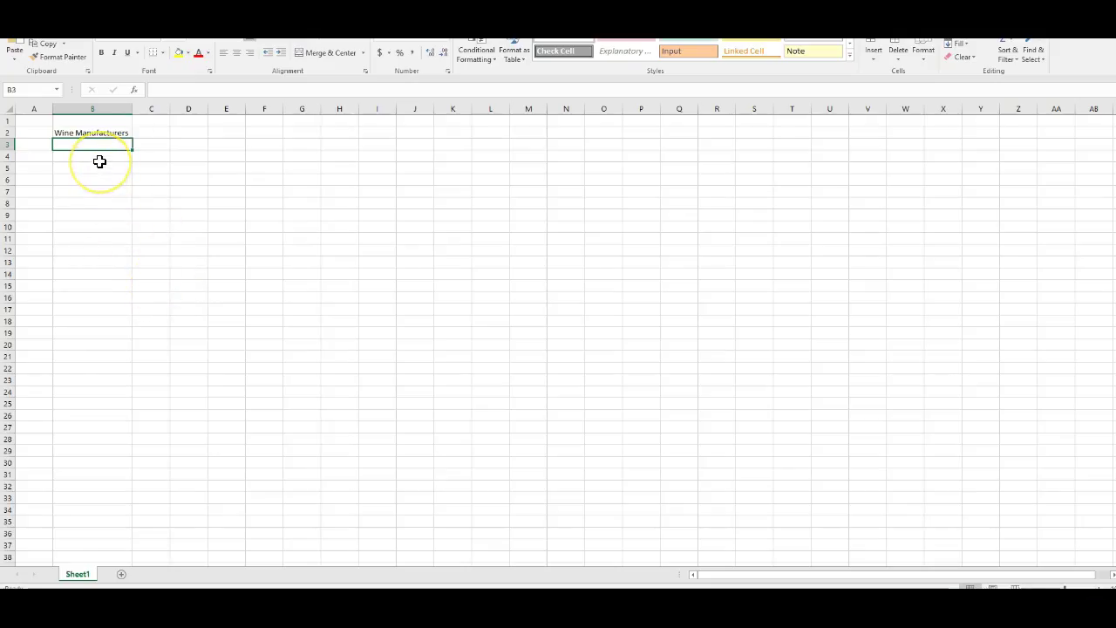
type("Kendall-")
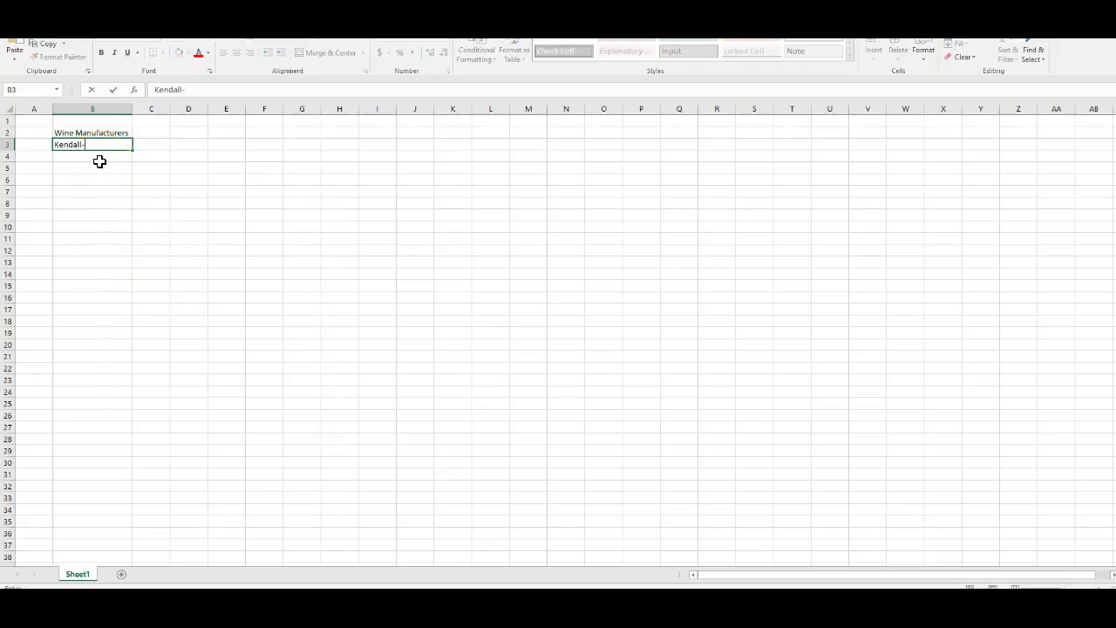
type("Jackson")
key("Return")
Make the Wine Manufacturers heading in B2 bold and give it a yellow fill
key("Up")
key("Up")
key("ctrl+b")
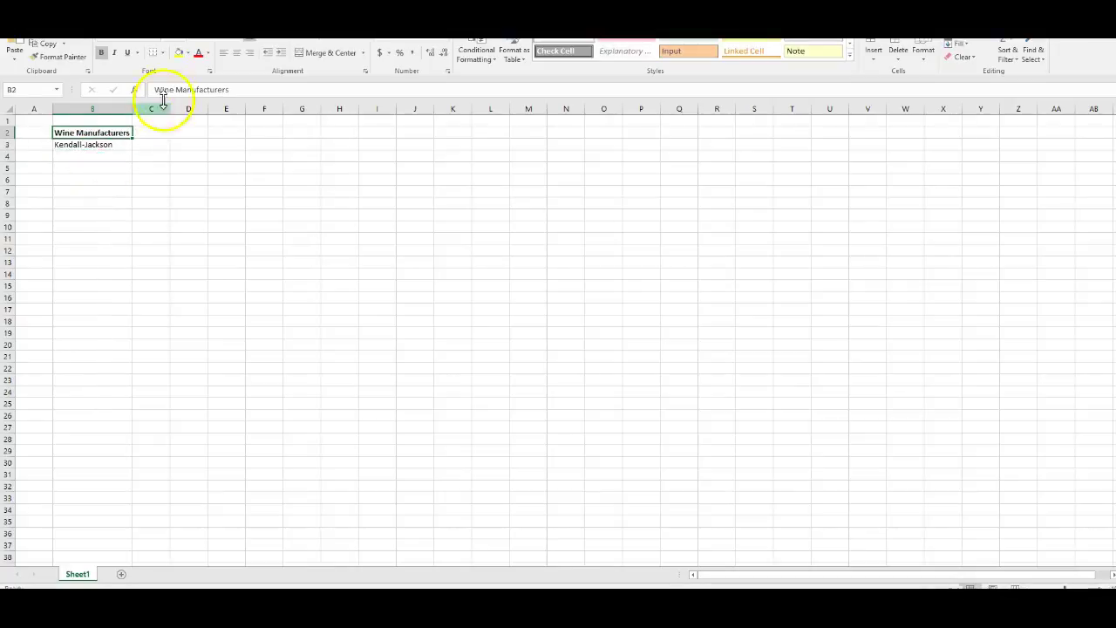
left_click(179, 53)
left_click(219, 193)
left_click(122, 155)
Look up Sutter Home from the brand table in Audience Insights, add its three matching interests, and remove Sutter Home Winery
key("alt+Tab")
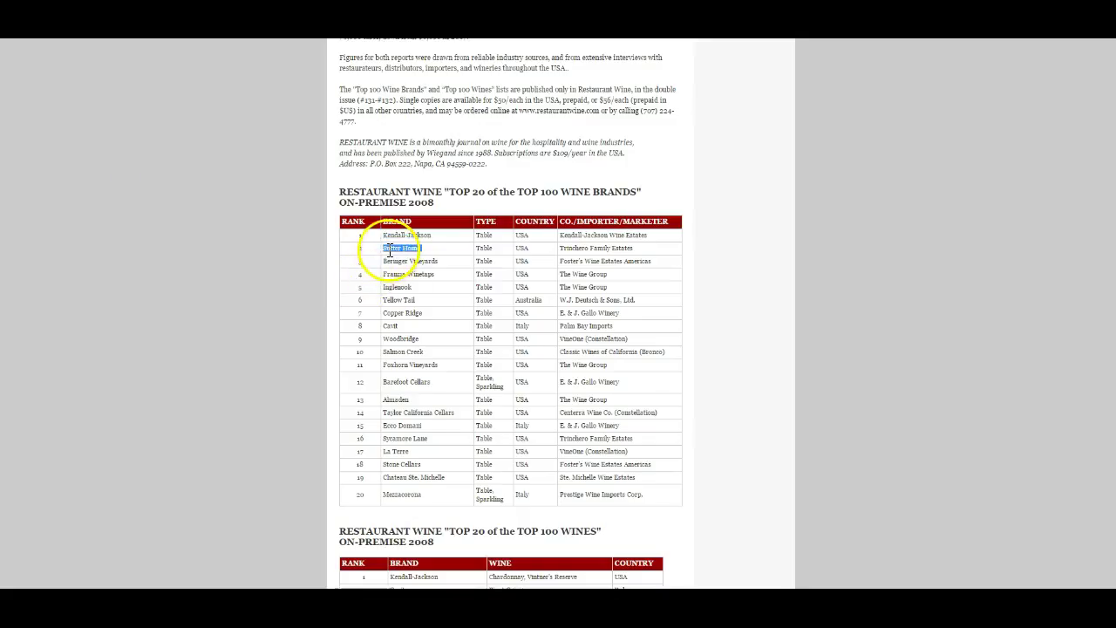
key("alt+Tab")
key("alt+Tab")
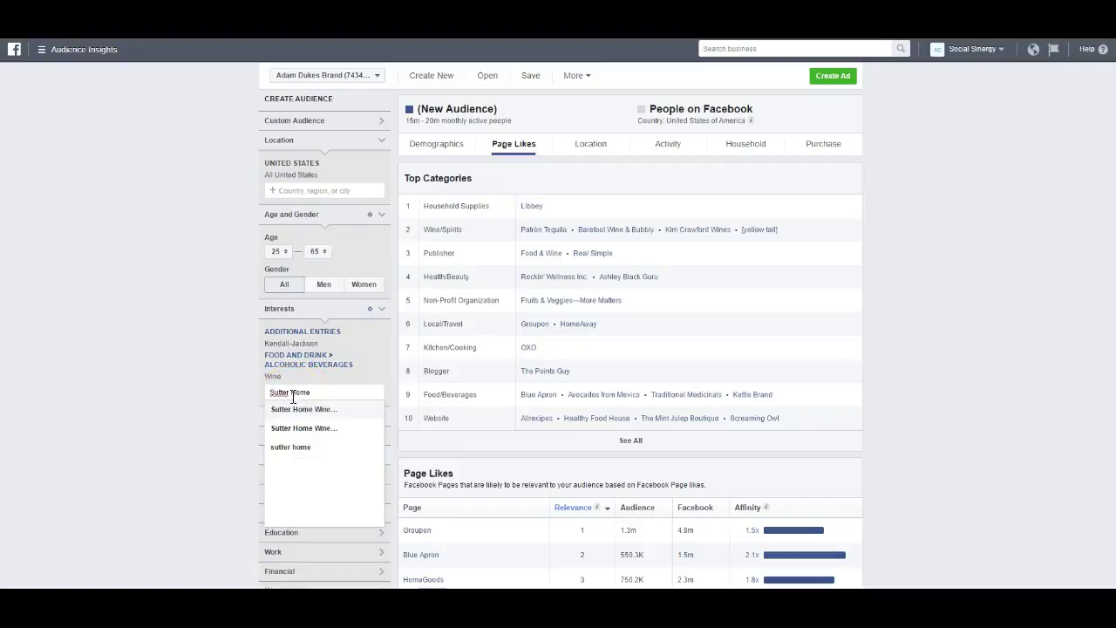
scroll(203, 369, "down", 2)
left_click(290, 312)
type("Sutter Home")
left_click(300, 307)
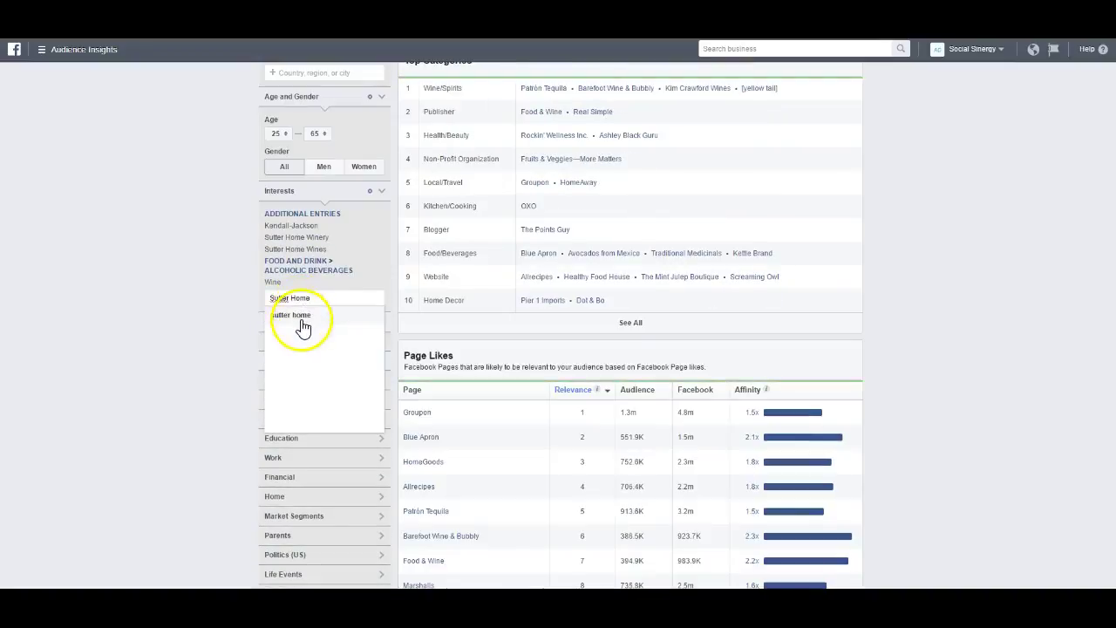
left_click(301, 321)
left_click(169, 316)
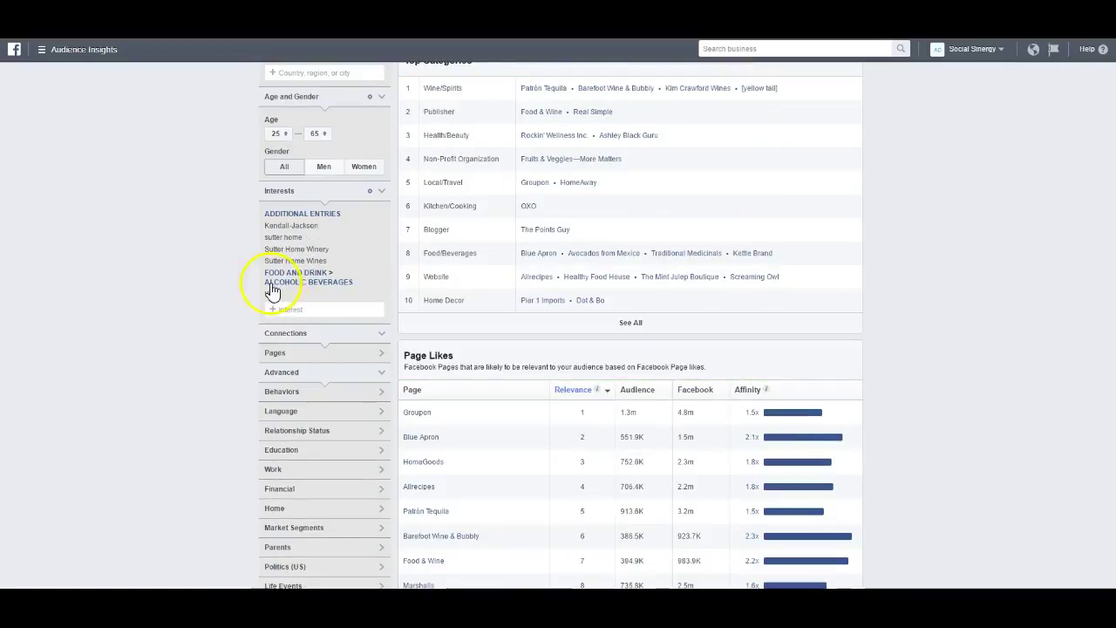
left_click(381, 258)
Switch to the Excel workbook, enter the heading "Winery" in D2, and add "Sutter Home" in B4
key("alt+Tab")
key("alt+Tab")
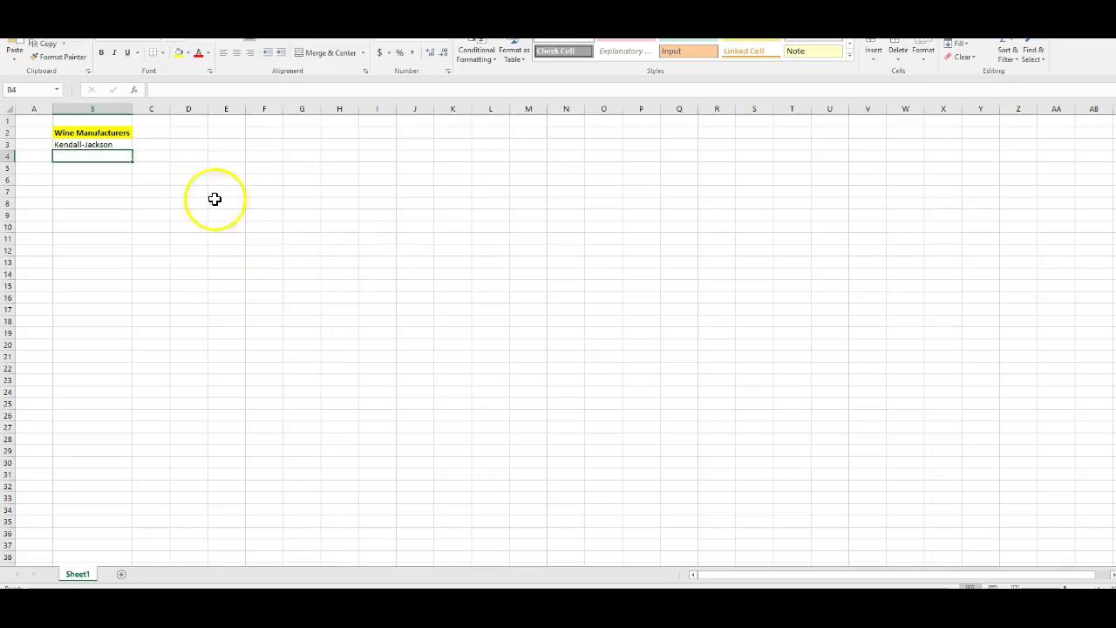
left_click(155, 133)
type("W")
key("Escape")
key("Tab")
type("Winery")
key("Tab")
key("Return")
key("Left")
key("Down")
type("Sutter Home")
key("Return")
Take Beringer Vineyards from the brand table and add it as an interest in Audience Insights
key("alt+Tab")
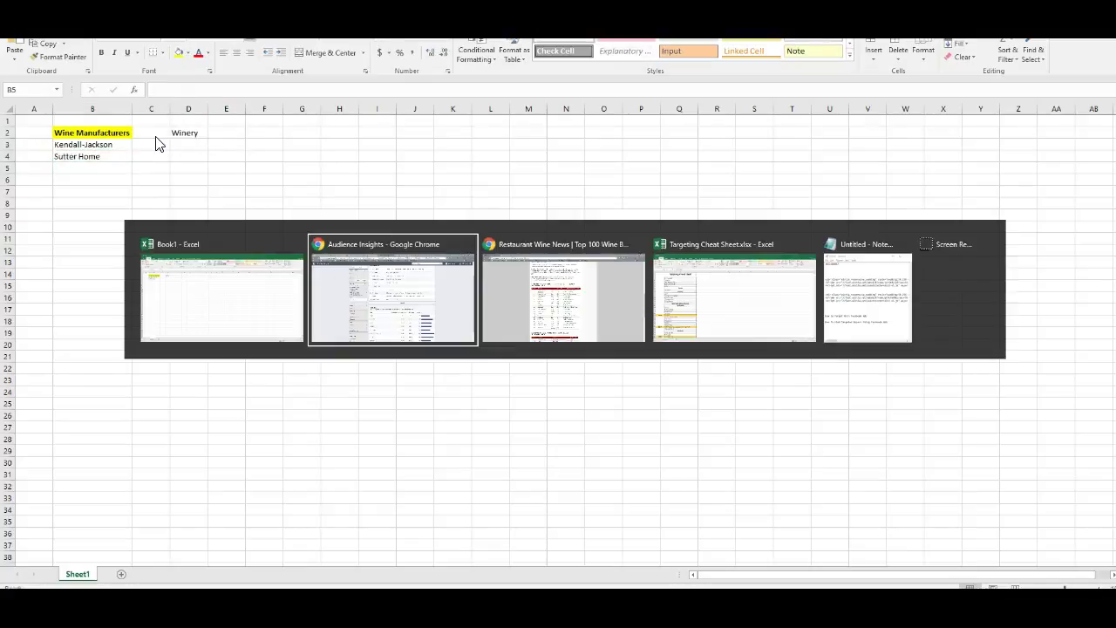
key("alt+Tab")
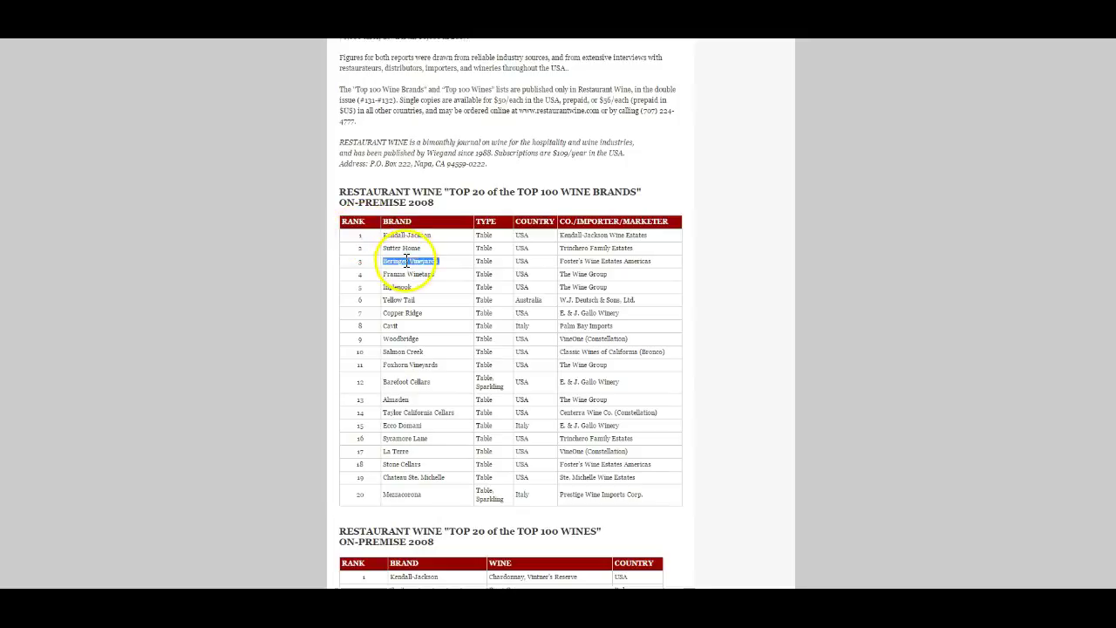
left_click(399, 264)
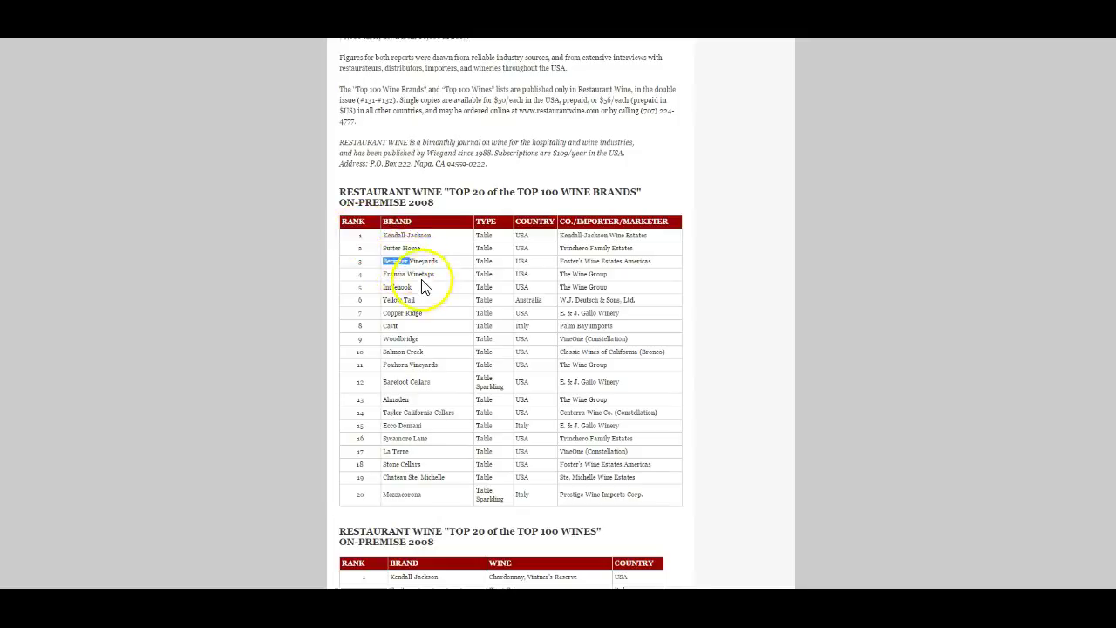
key("alt+Tab")
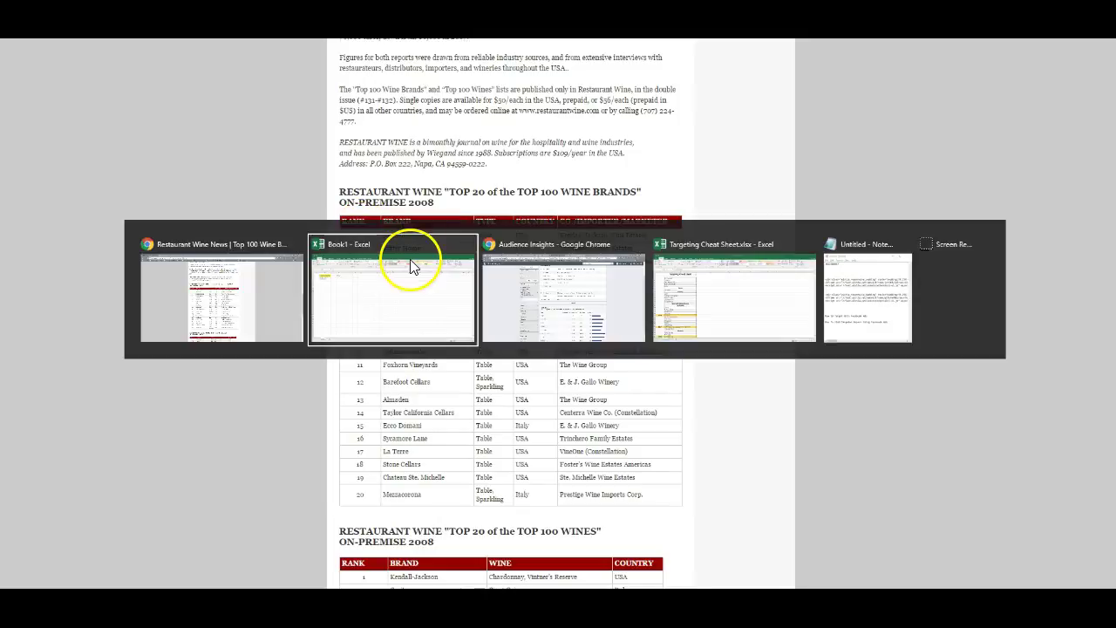
left_click(288, 297)
type("Beringer Vineyards")
left_click(307, 315)
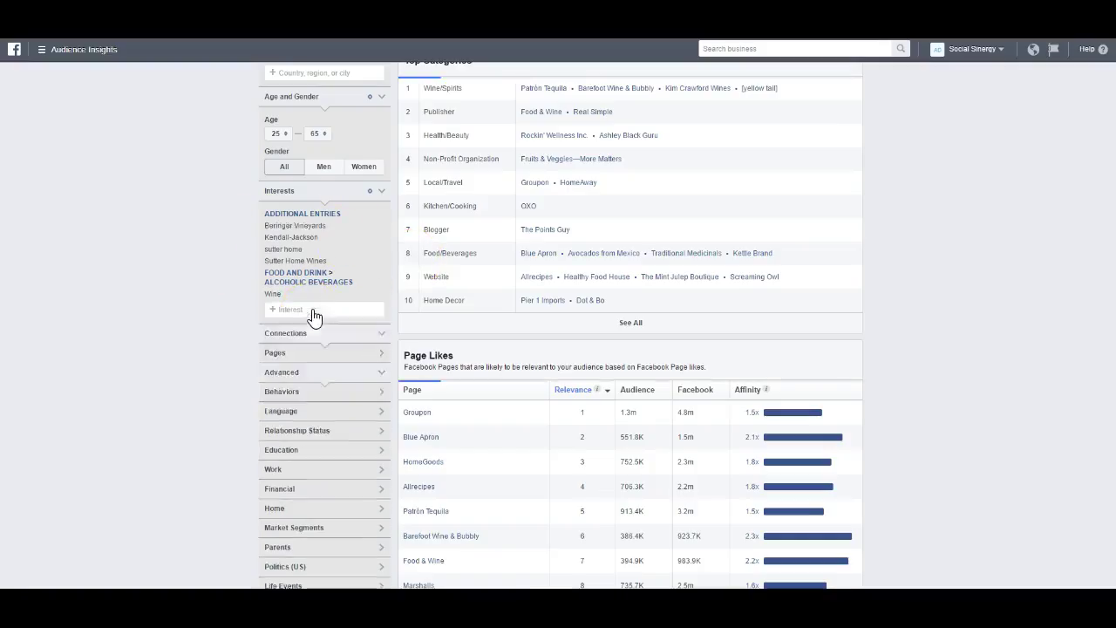
left_click(167, 276)
left_click(242, 248)
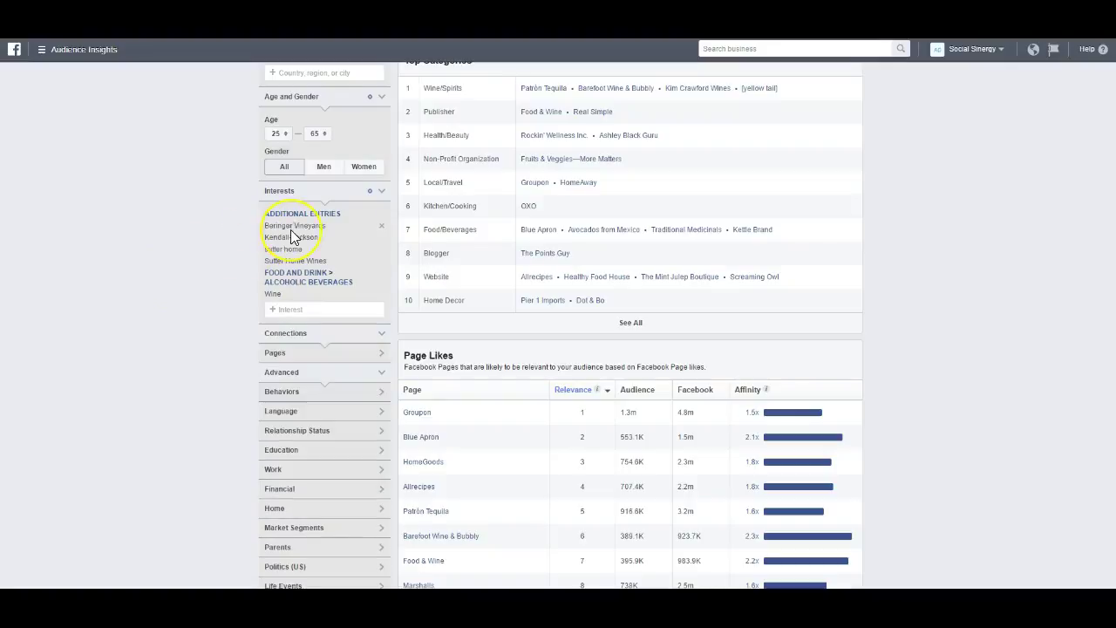
Paste Beringer Vineyards below Sutter Home in the workbook's Wine Manufacturers list
key("ctrl+c")
key("alt+Tab")
key("alt+Tab")
key("ctrl+v")
left_click(106, 179)
Take Franzia Winetaps from the brand table, shorten the search to Franzia, and add the Franzia interest in Audience Insights
key("alt+Tab")
key("alt+Tab")
triple_click(406, 275)
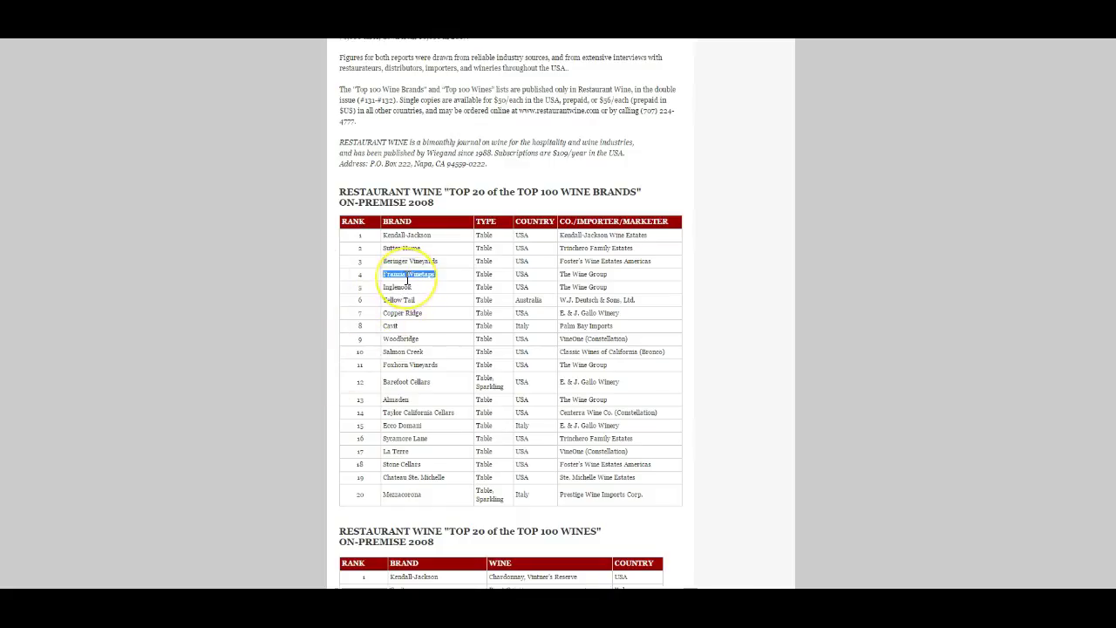
key("ctrl+c")
key("alt+Tab")
key("alt+Tab")
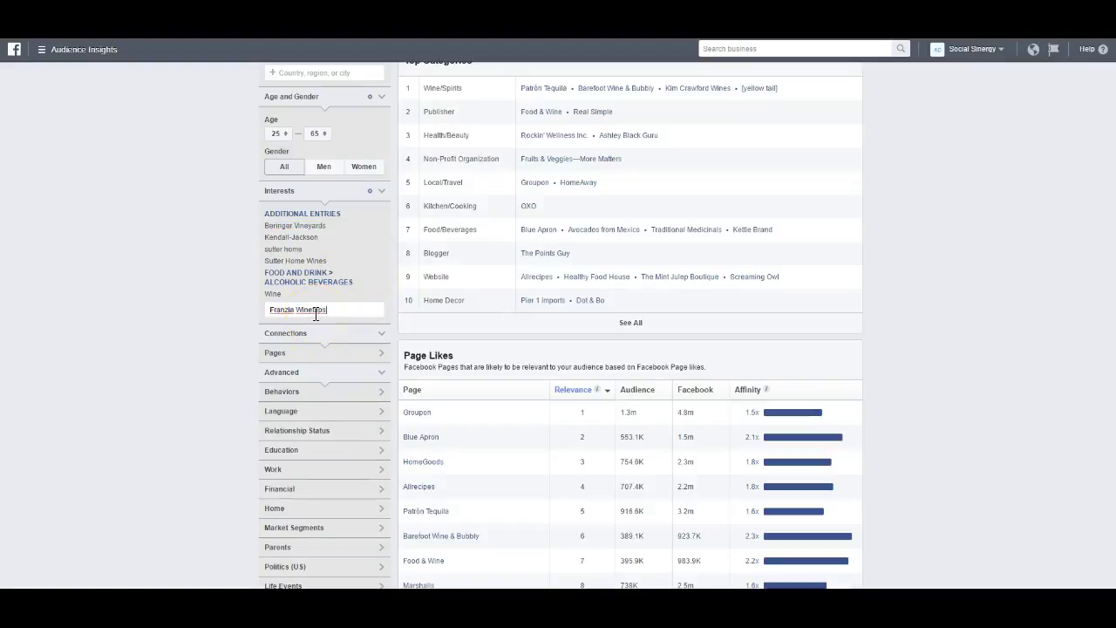
left_click(316, 315)
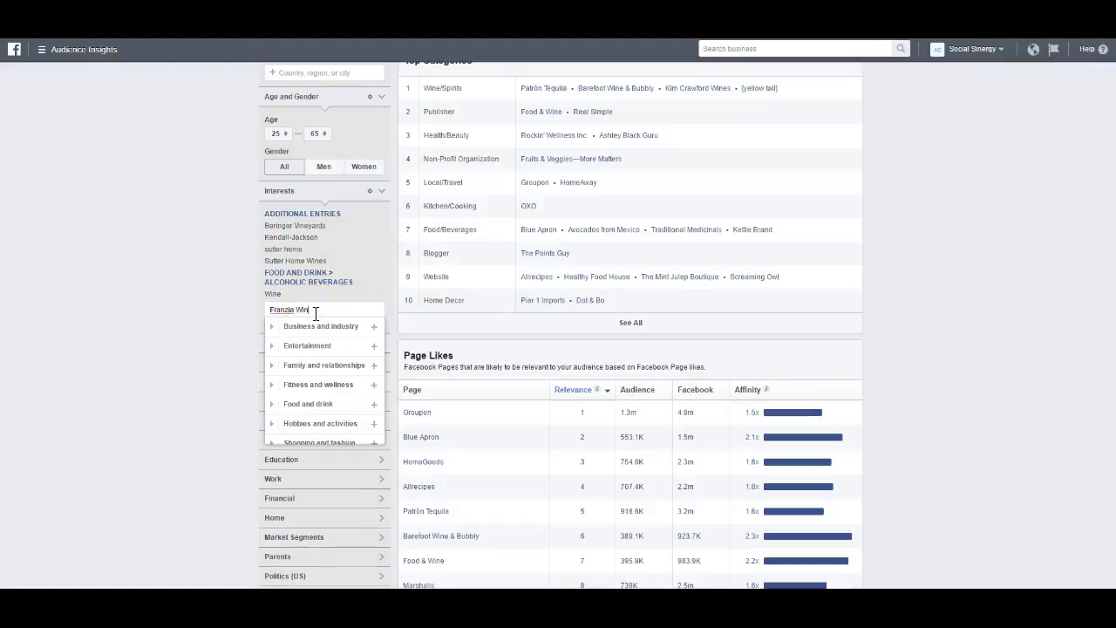
key("BackSpace")
key("BackSpace")
key("BackSpace")
left_click(313, 336)
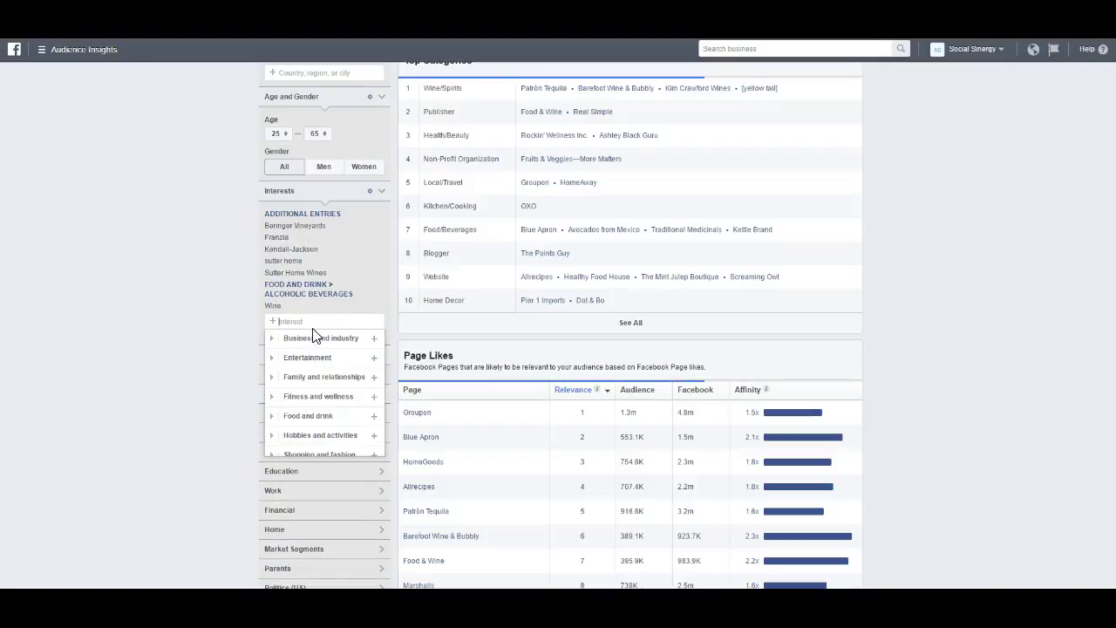
left_click(197, 308)
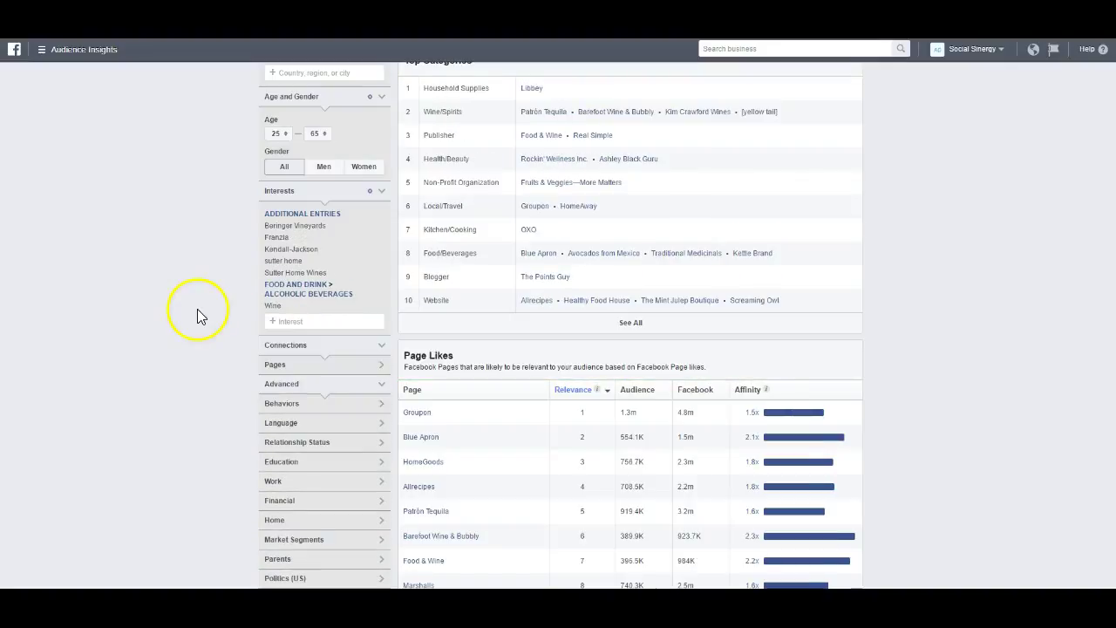
left_click(311, 322)
left_click(138, 293)
Switch to the Excel workbook and enter "Franzia" in B6, below Beringer Vineyards
key("alt+Tab")
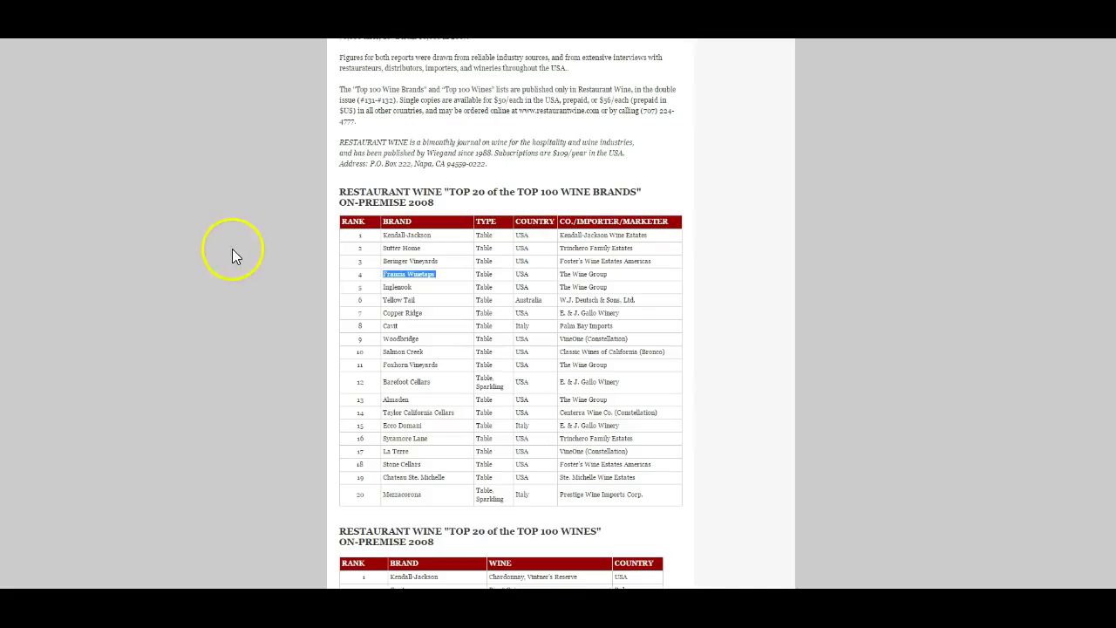
key("alt+Tab")
type("F")
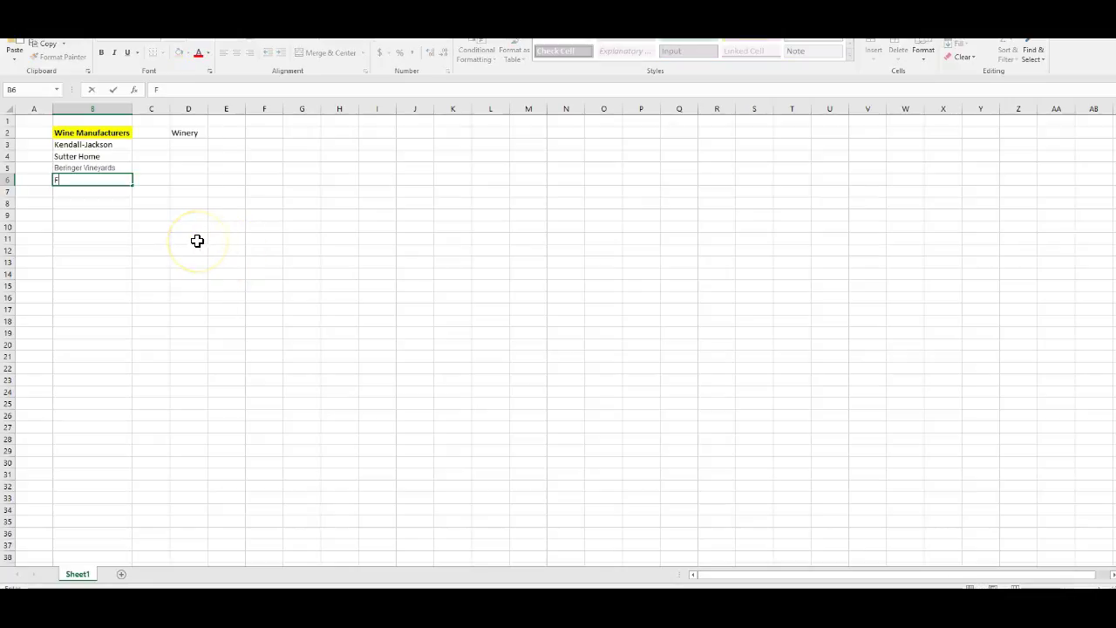
type("ranzia")
key("Return")
key("alt+Tab")
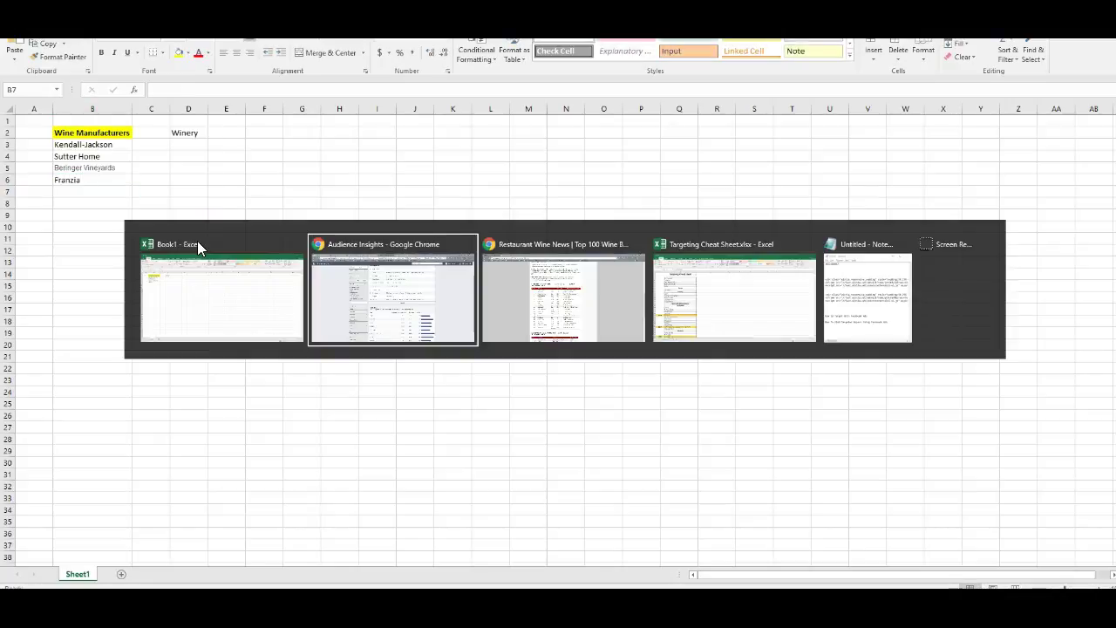
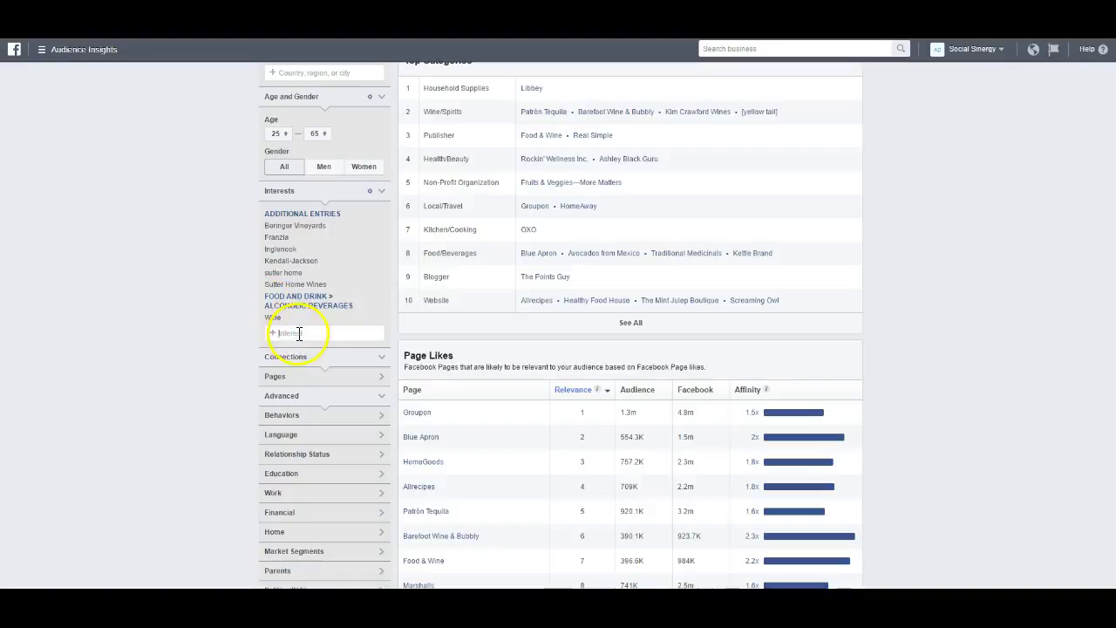
Add Yellow Tail (wine) and Yellow-tail as interests in Audience Insights, and list "Yellow Tail" in B7 of the workbook
left_click(296, 351)
type("yellow tail")
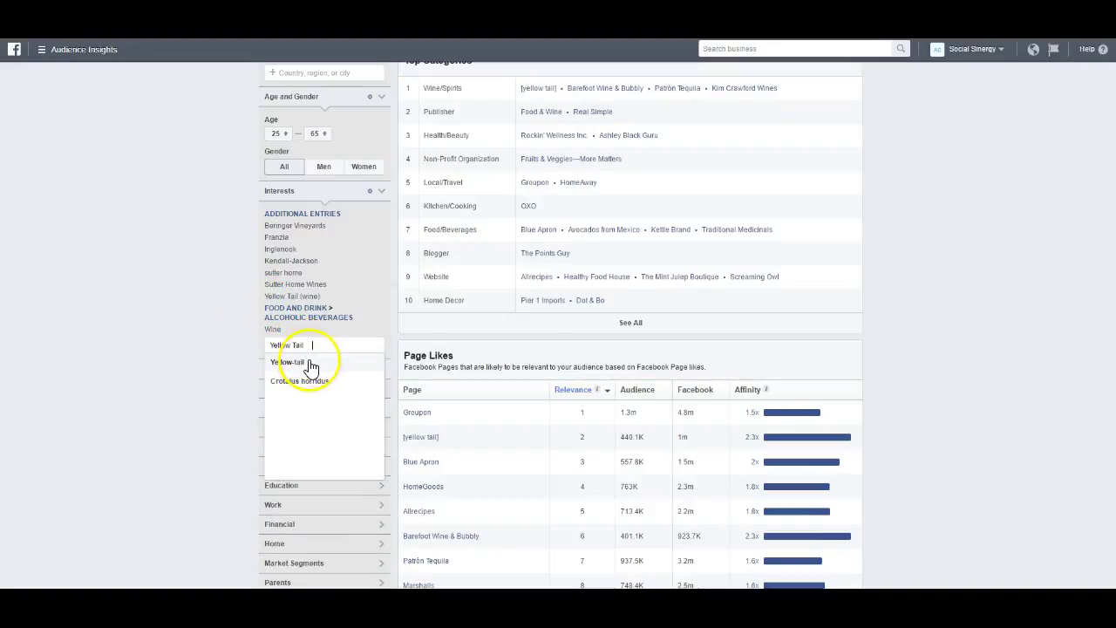
key("alt+Tab")
left_click(406, 314)
key("alt+Tab")
type("Yellow Tail")
key("alt+Tab")
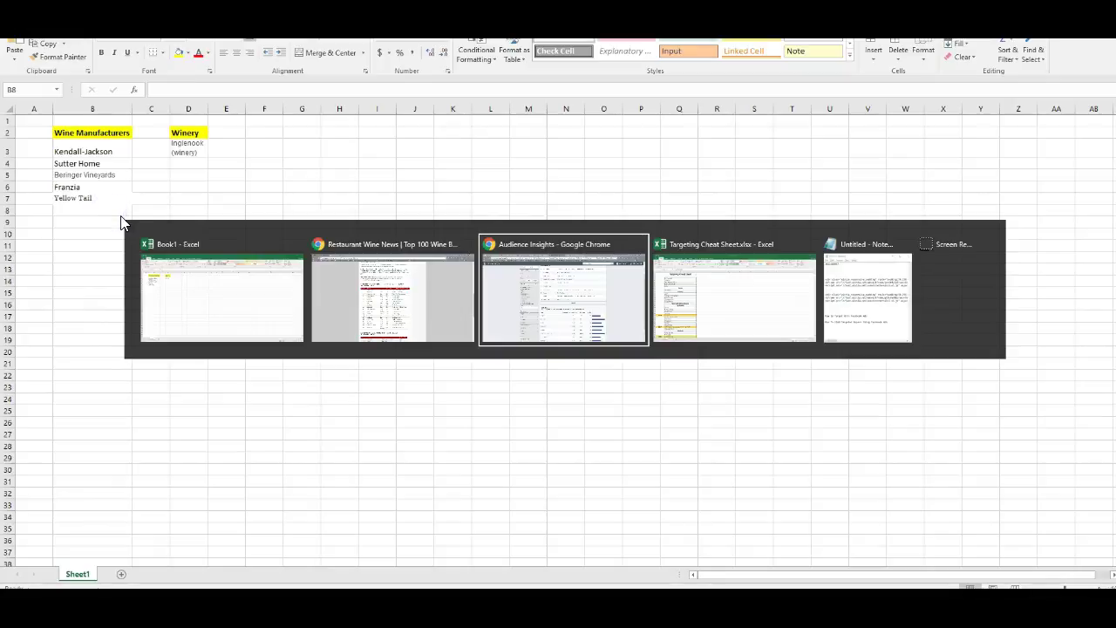
Look up Copper Ridge from the brand table as an interest, try its Scottsdale Unified School District suggestion, and remove that entry
double_click(409, 313)
left_click(405, 314)
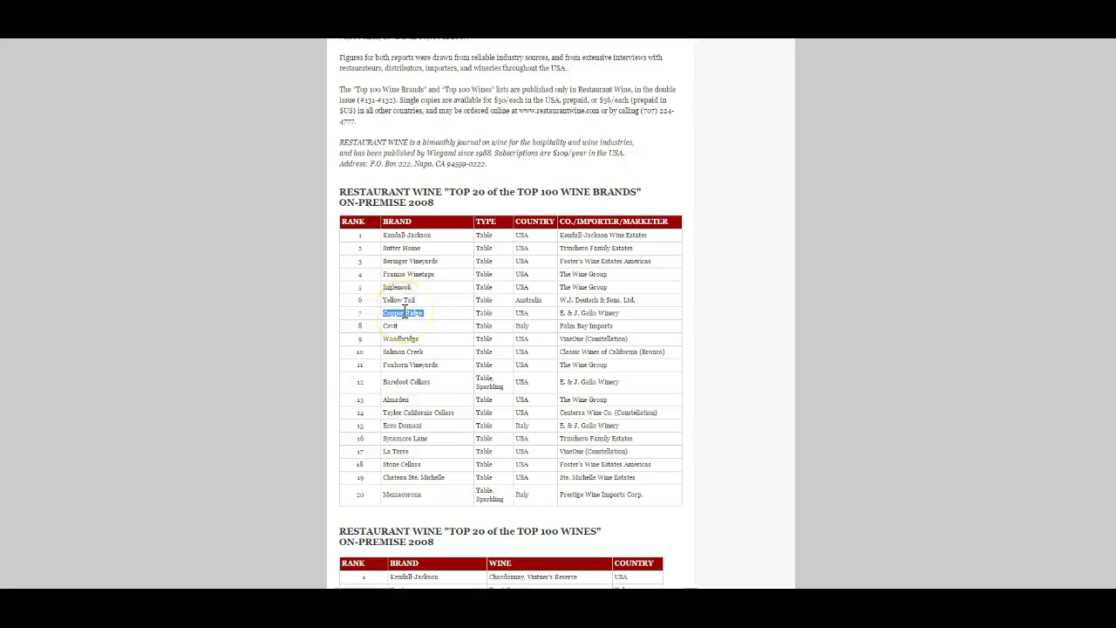
key("ctrl+c")
key("alt+Tab")
left_click(315, 356)
key("ctrl+v")
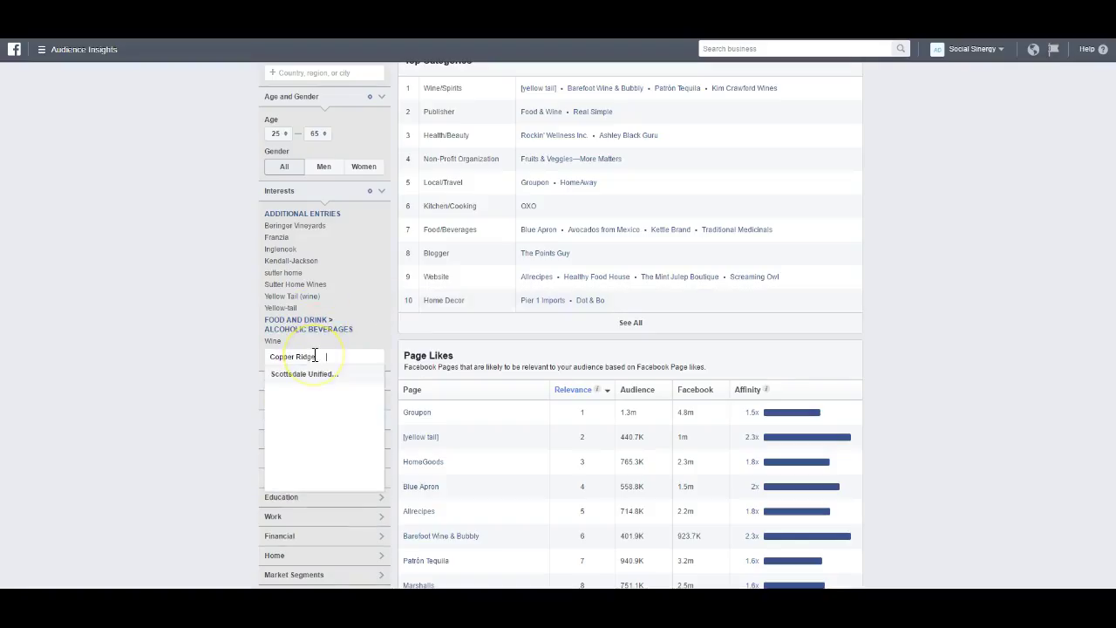
left_click(320, 373)
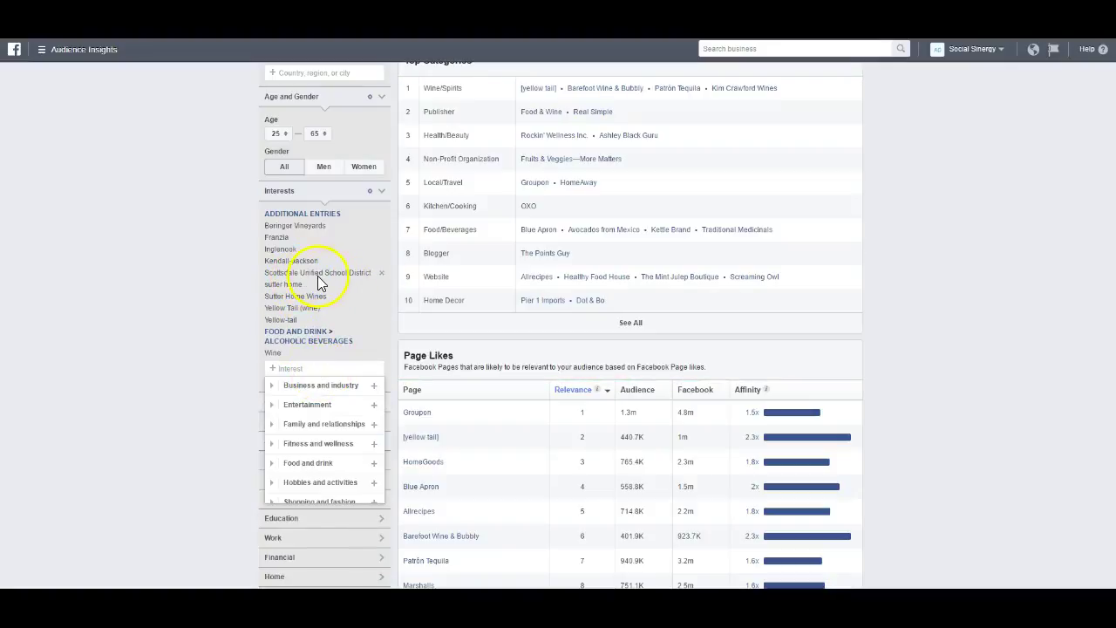
left_click(380, 274)
left_click(320, 357)
key("ctrl+v")
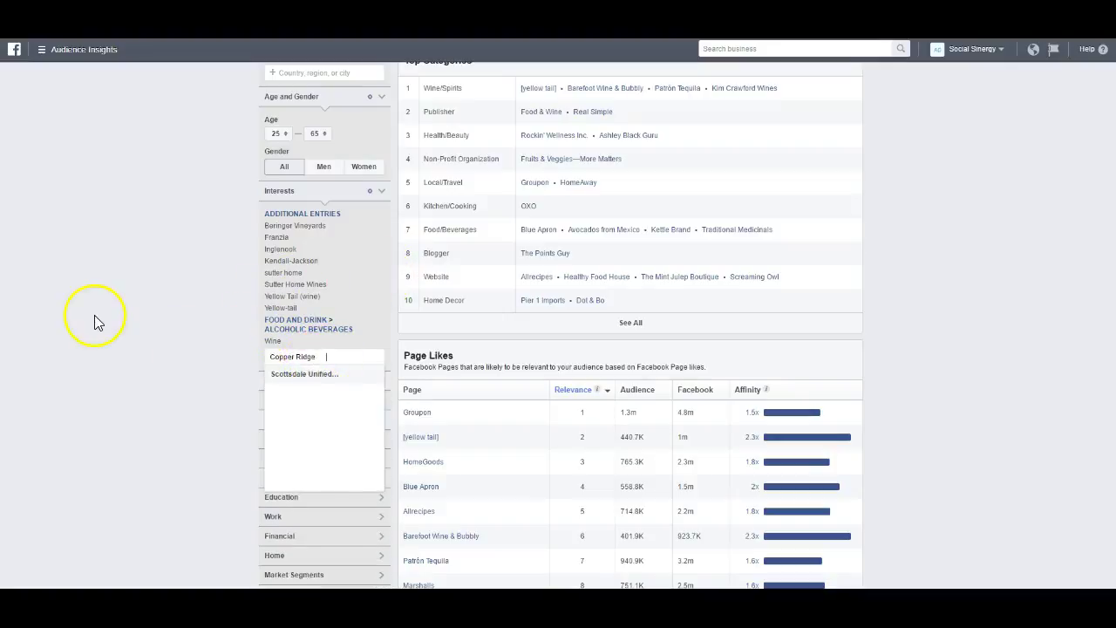
Look up Cavit from the brand table as an interest in Audience Insights and check the suggestions for a wine match
key("alt+Tab")
left_click_drag(369, 282, 411, 323)
left_click(394, 325)
key("alt+Tab")
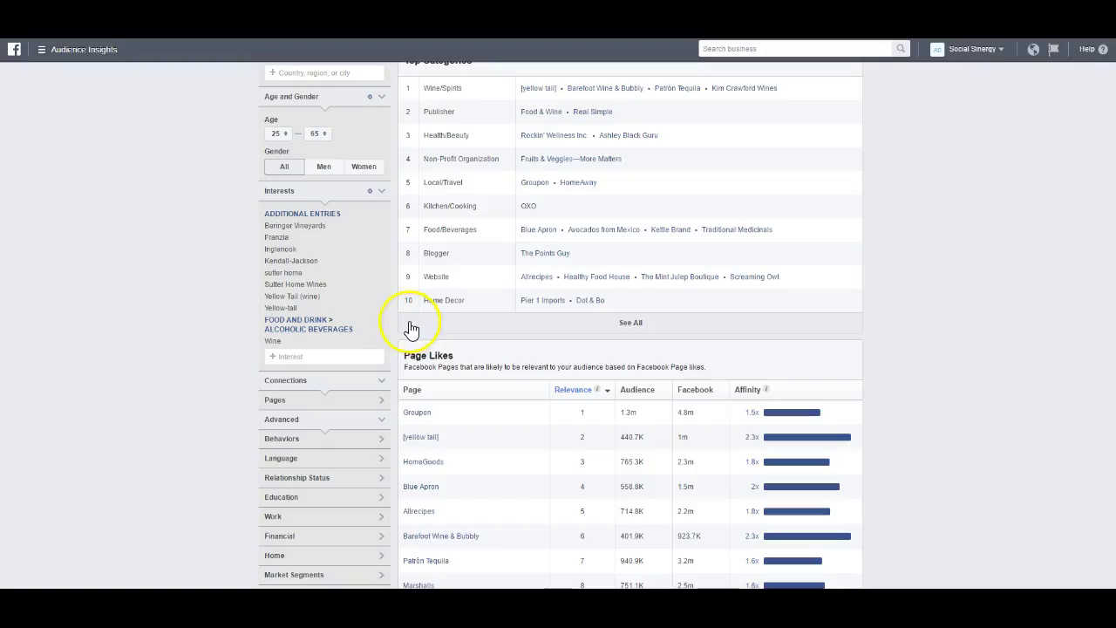
key("ctrl+v")
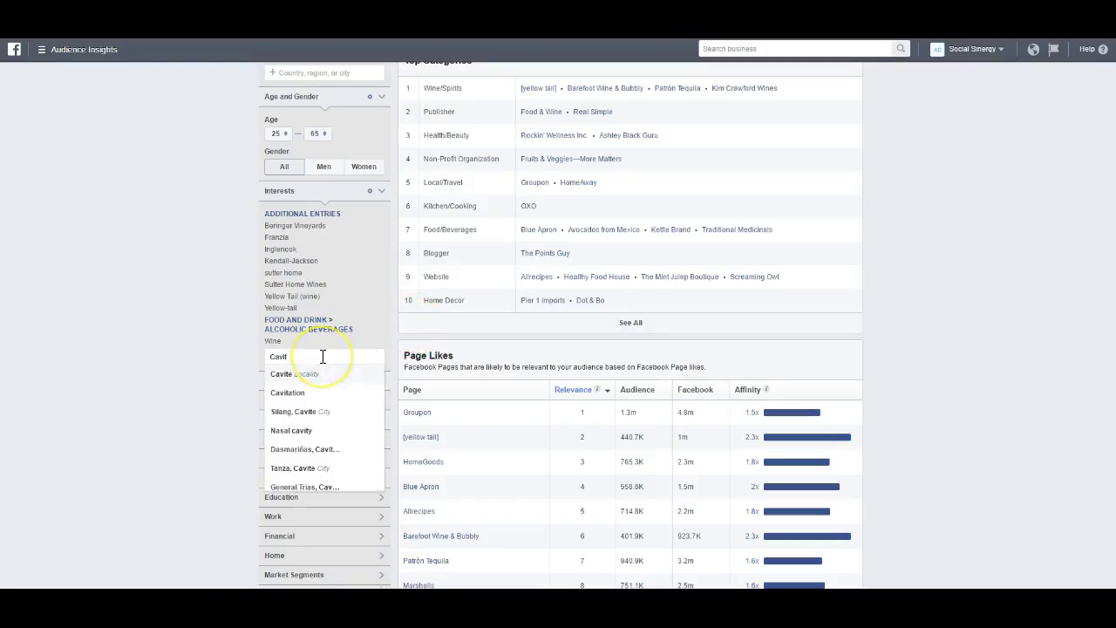
scroll(332, 408, "down", 1)
scroll(332, 408, "up", 1)
Look up Woodbridge from the brand table as an interest in Audience Insights and review its suggestions
key("alt+Tab")
left_click(400, 338)
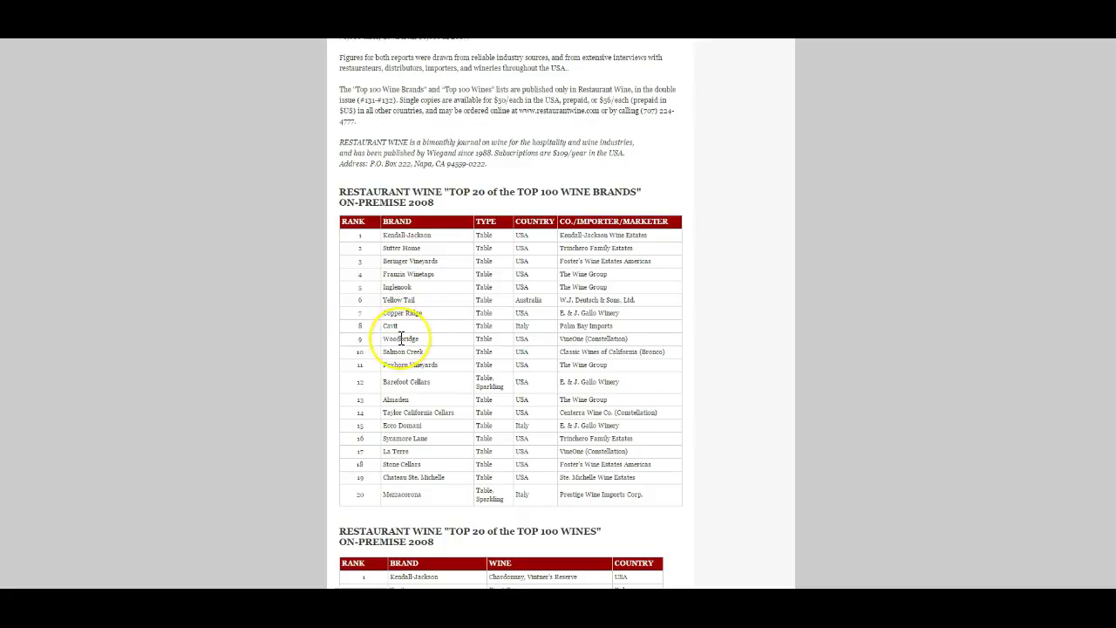
key("alt+Tab")
key("ctrl+v")
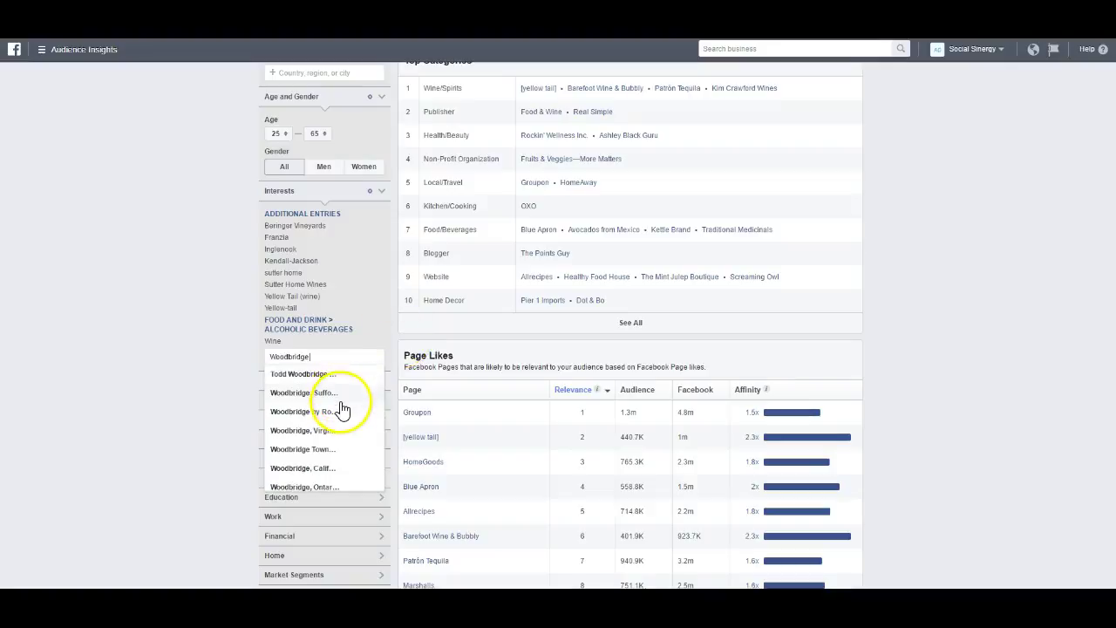
scroll(343, 410, "down", 1)
scroll(341, 406, "up", 2)
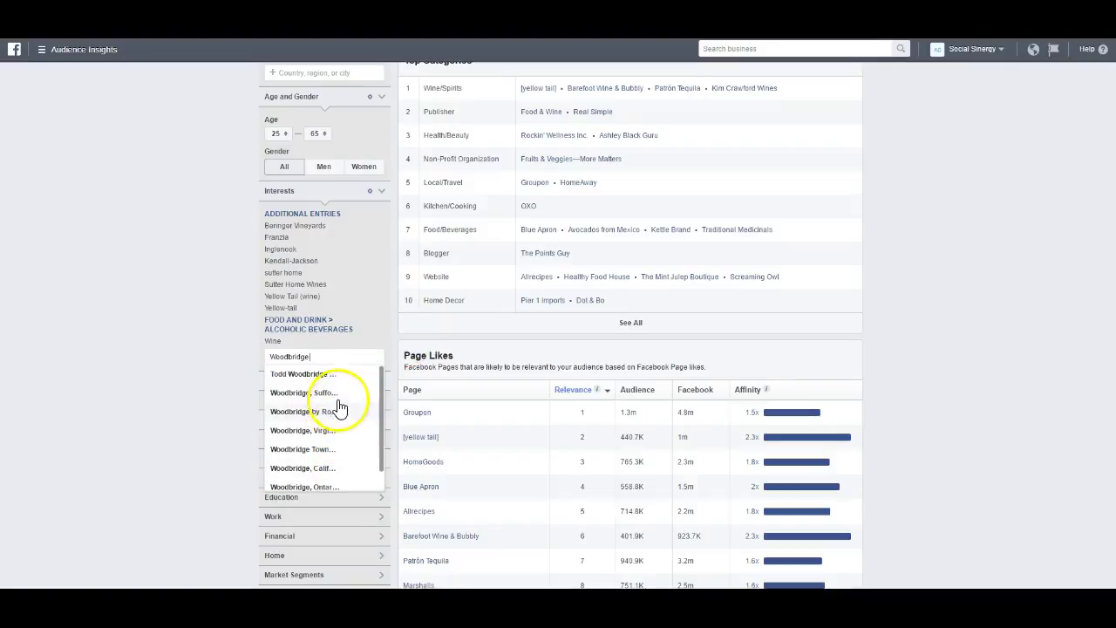
left_click(172, 304)
Look up Salmon Creek from the brand table as an interest in Audience Insights and check its suggestion
key("alt+Tab")
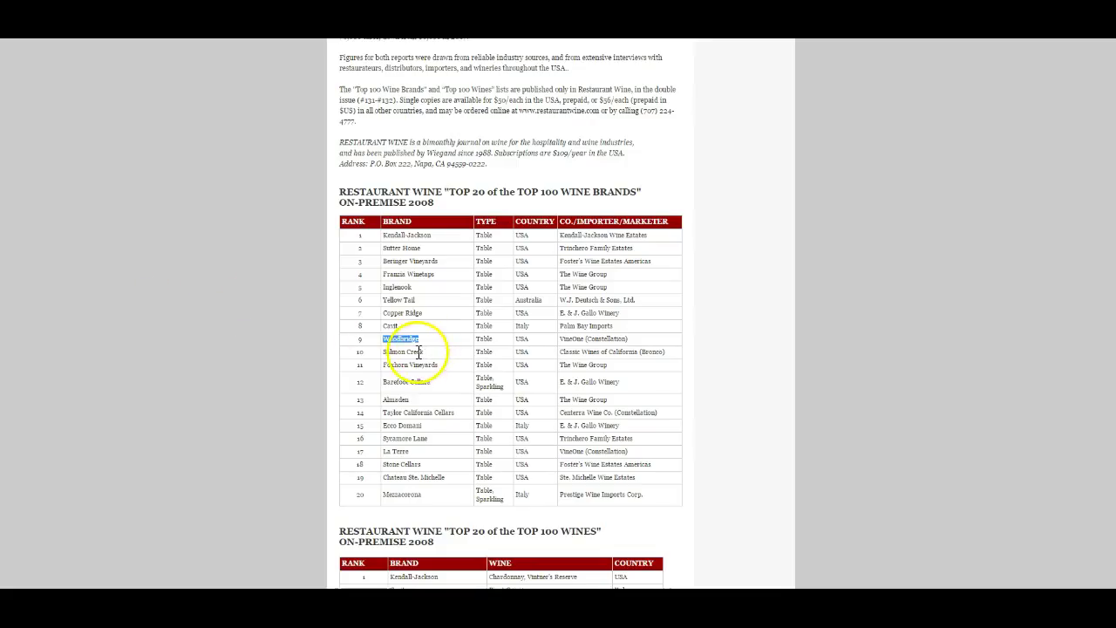
key("ctrl+c")
key("alt+Tab")
left_click(281, 356)
key("ctrl+v")
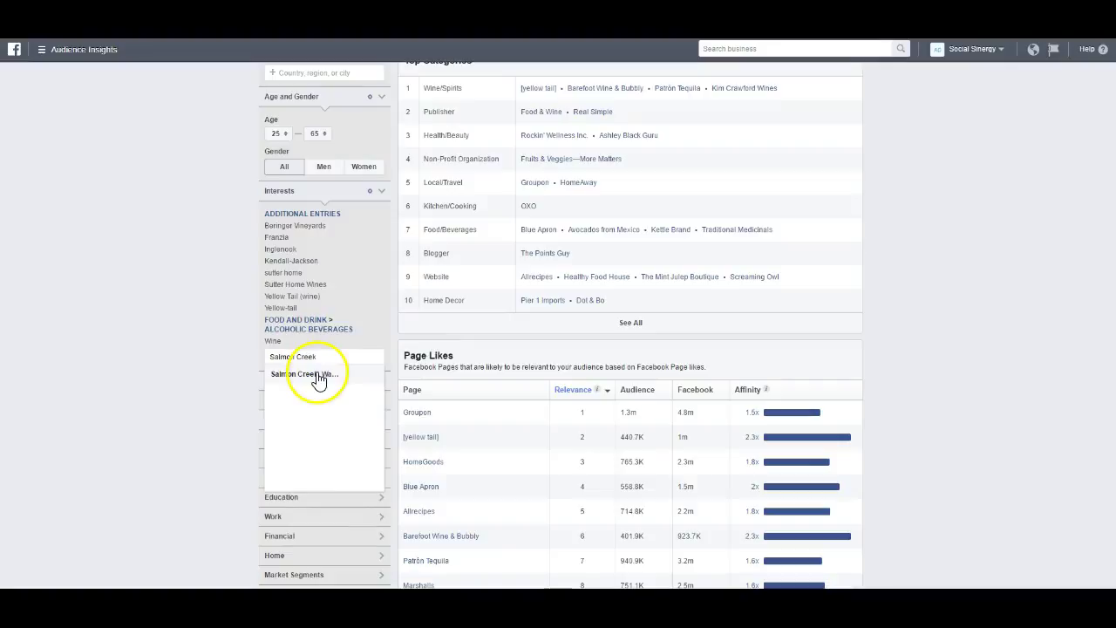
left_click(314, 374)
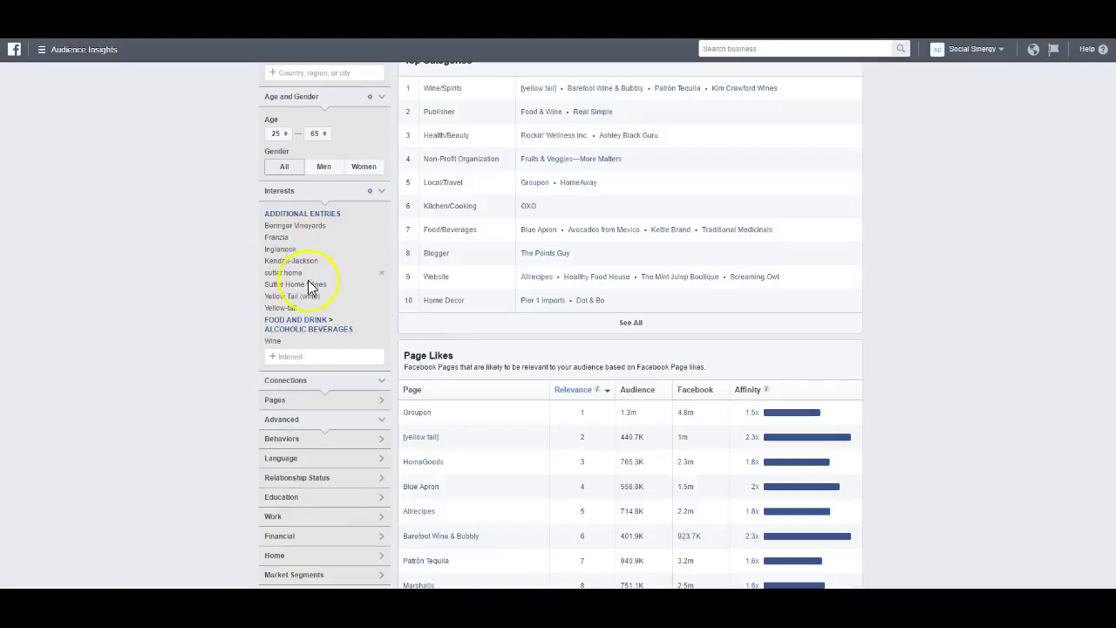
Sort the Page Likes table in Audience Insights by affinity, highest first
scroll(288, 240, "down", 1)
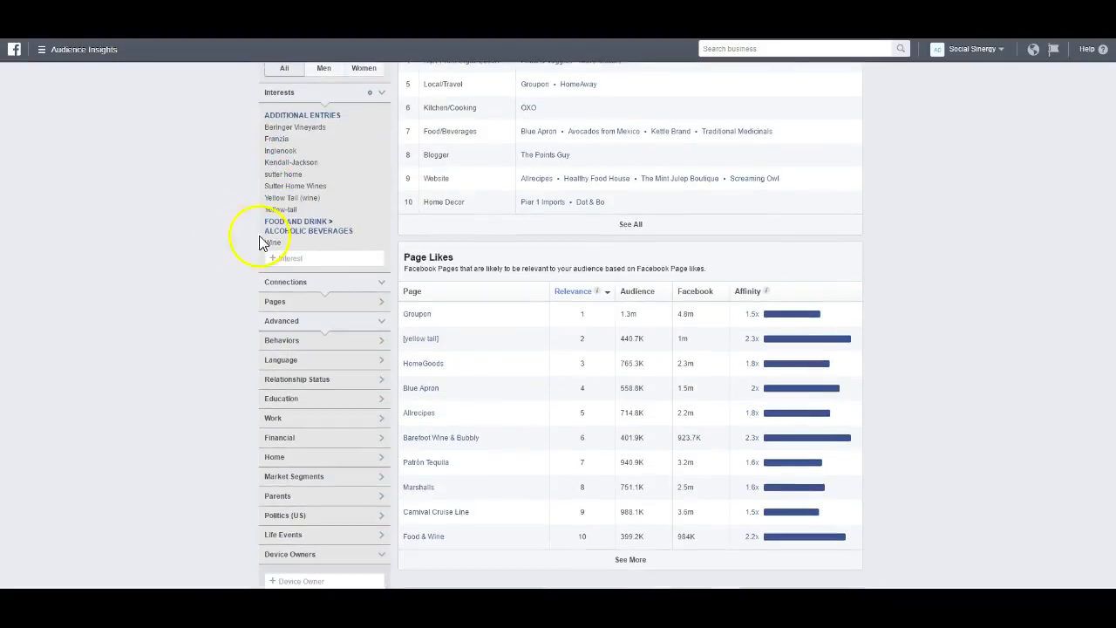
double_click(420, 269)
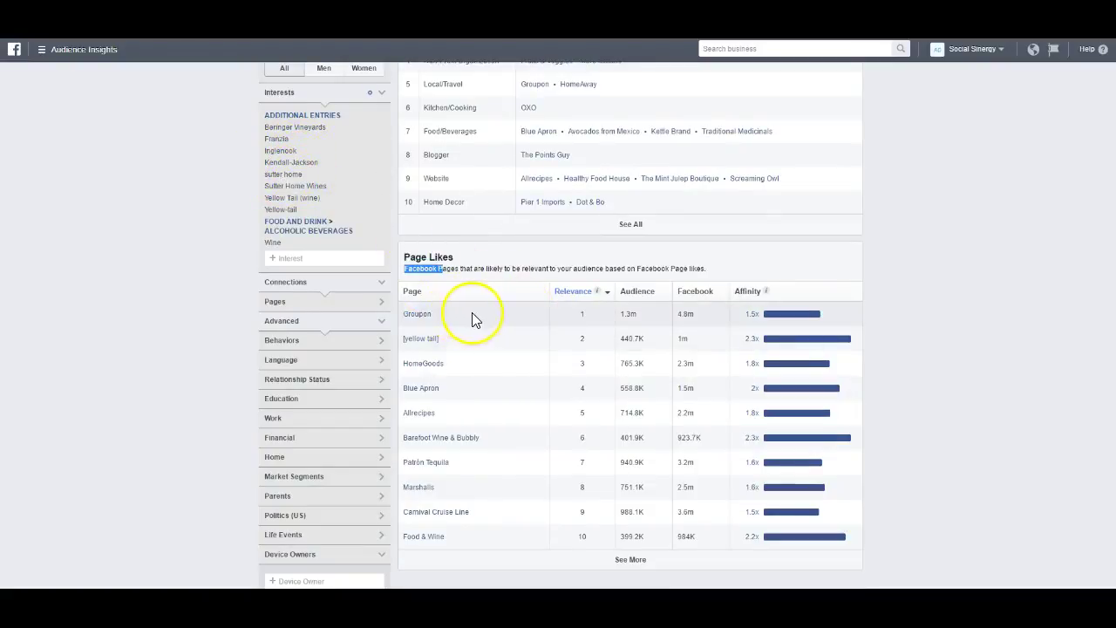
left_click(442, 344)
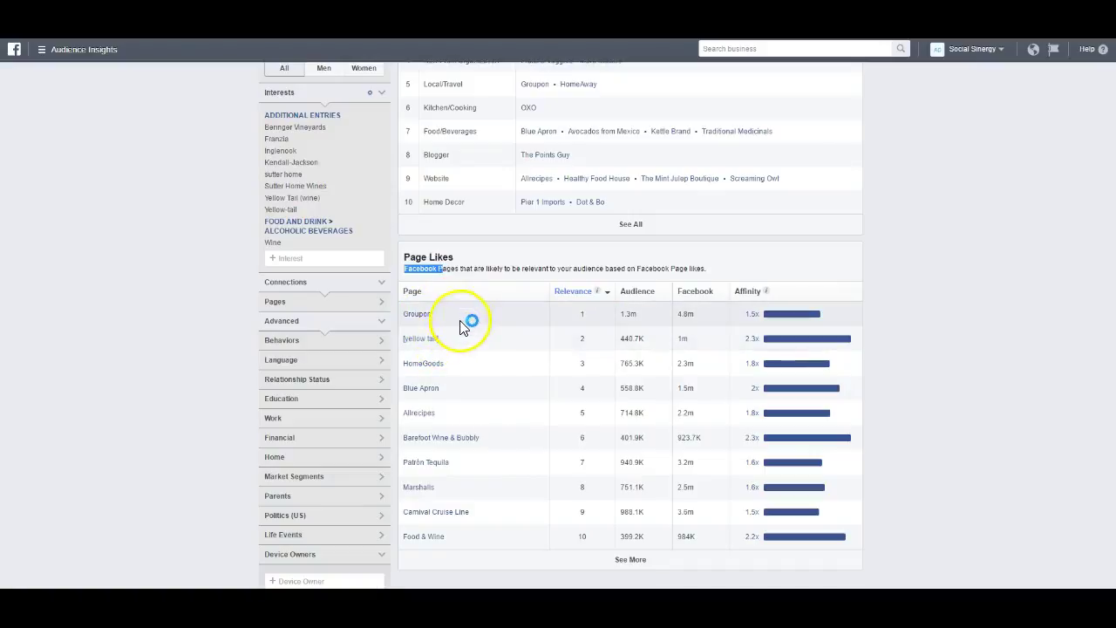
left_click(749, 296)
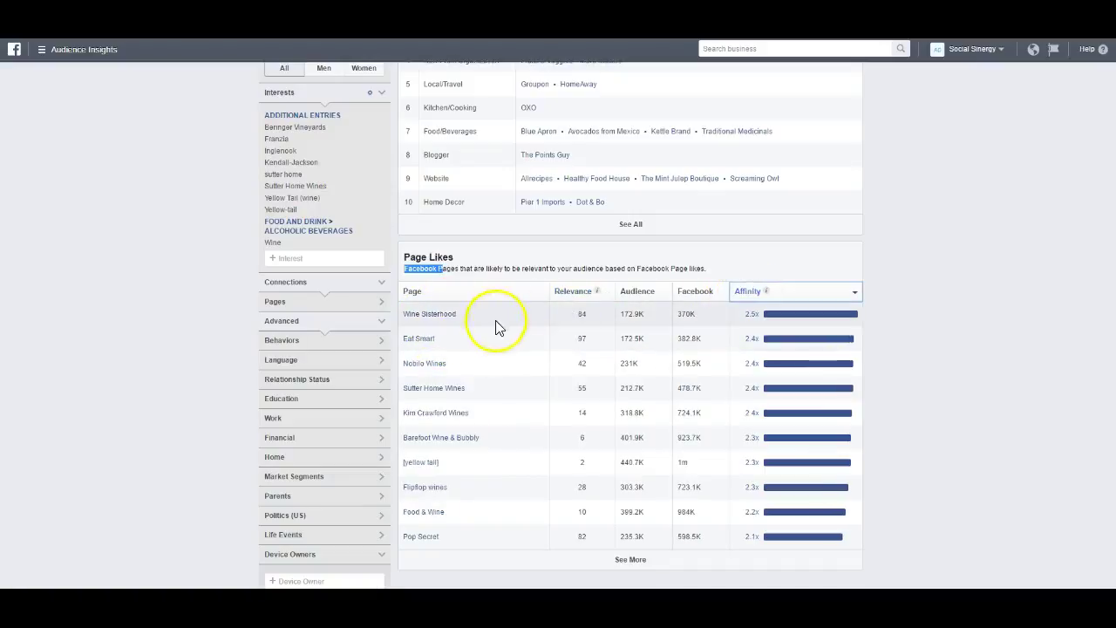
mouse_move(745, 340)
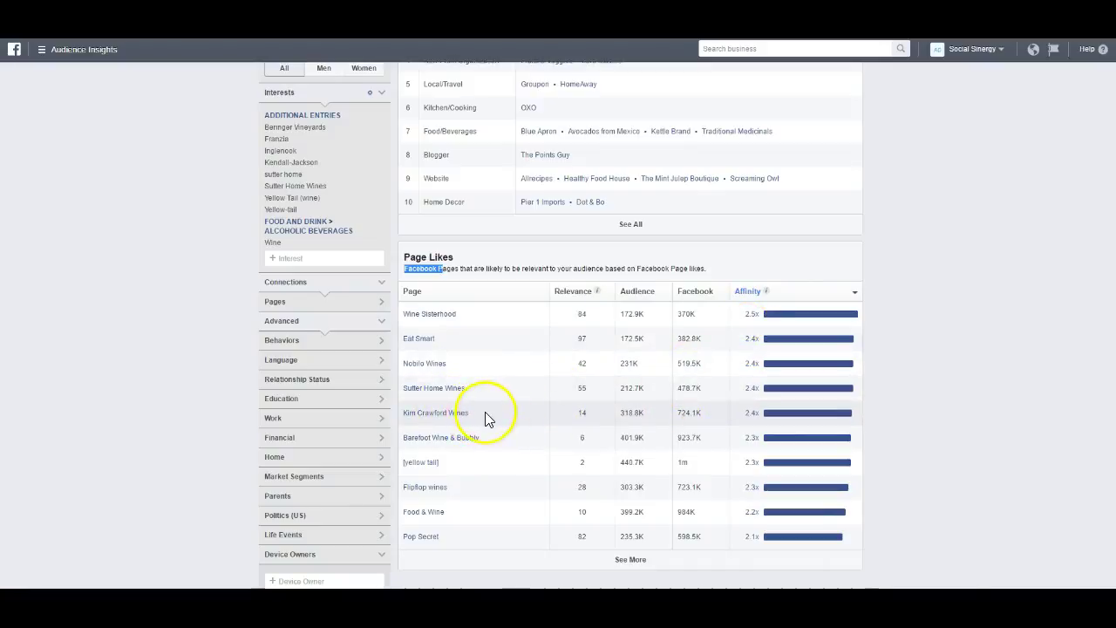
Add Kim Crawford Wines from the Page Likes table as an interest and remove the broad Wine interest
left_click_drag(479, 420, 399, 430)
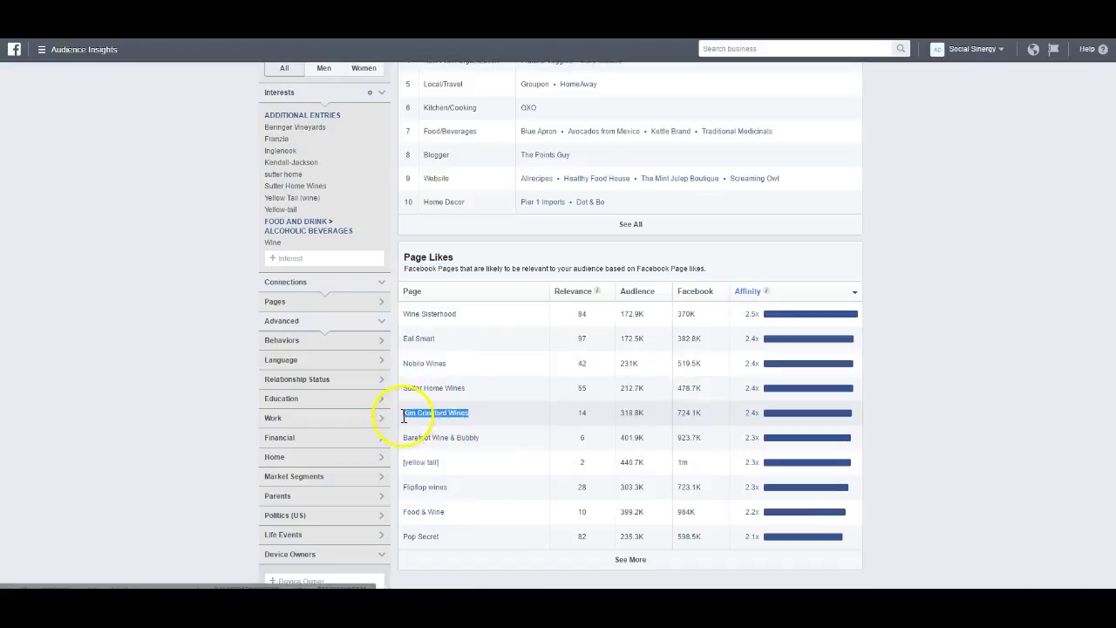
left_click(292, 258)
key("ctrl+v")
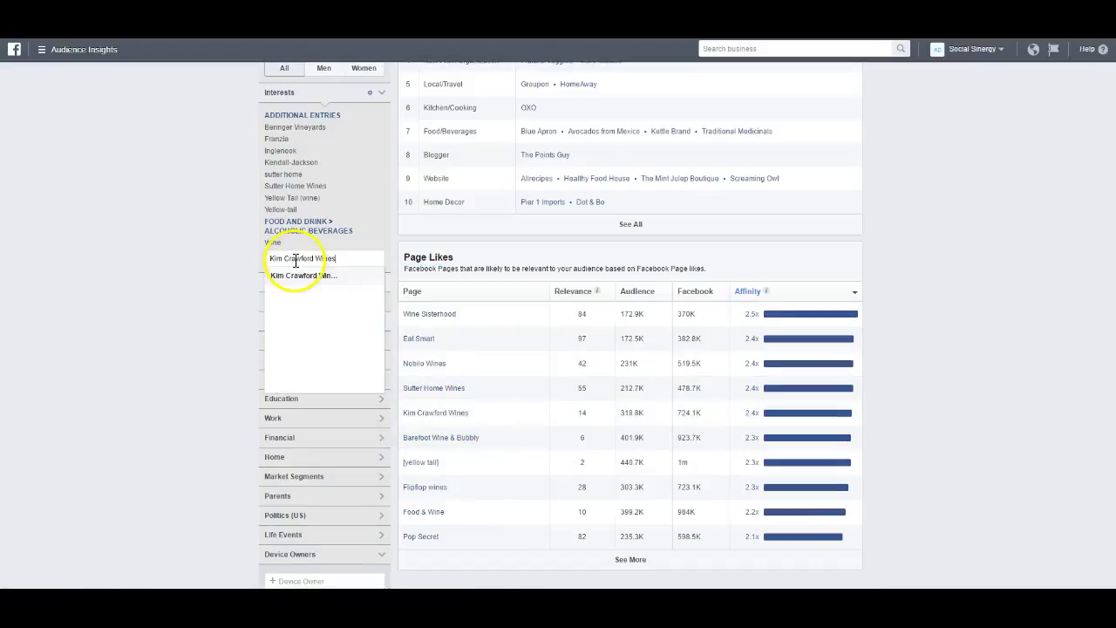
left_click(302, 277)
left_click(146, 269)
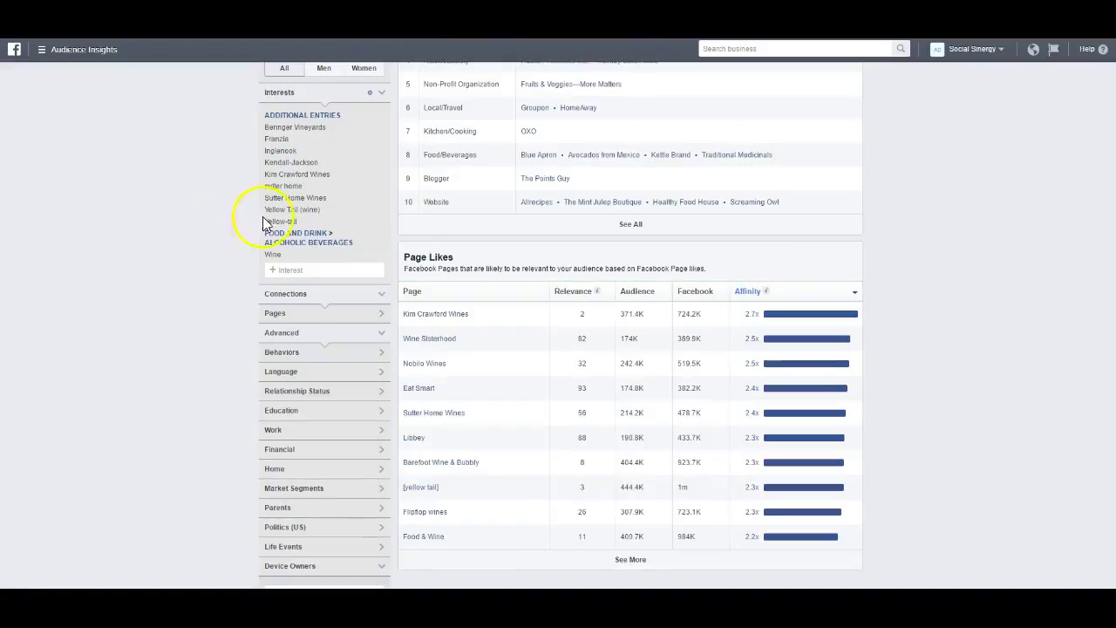
mouse_move(384, 256)
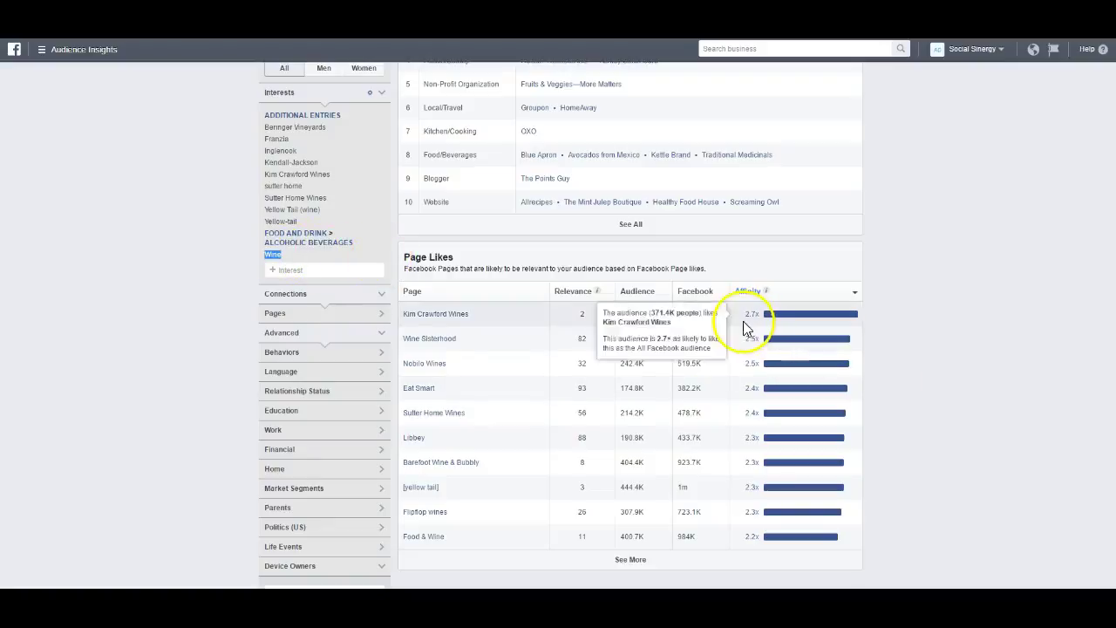
left_click(381, 256)
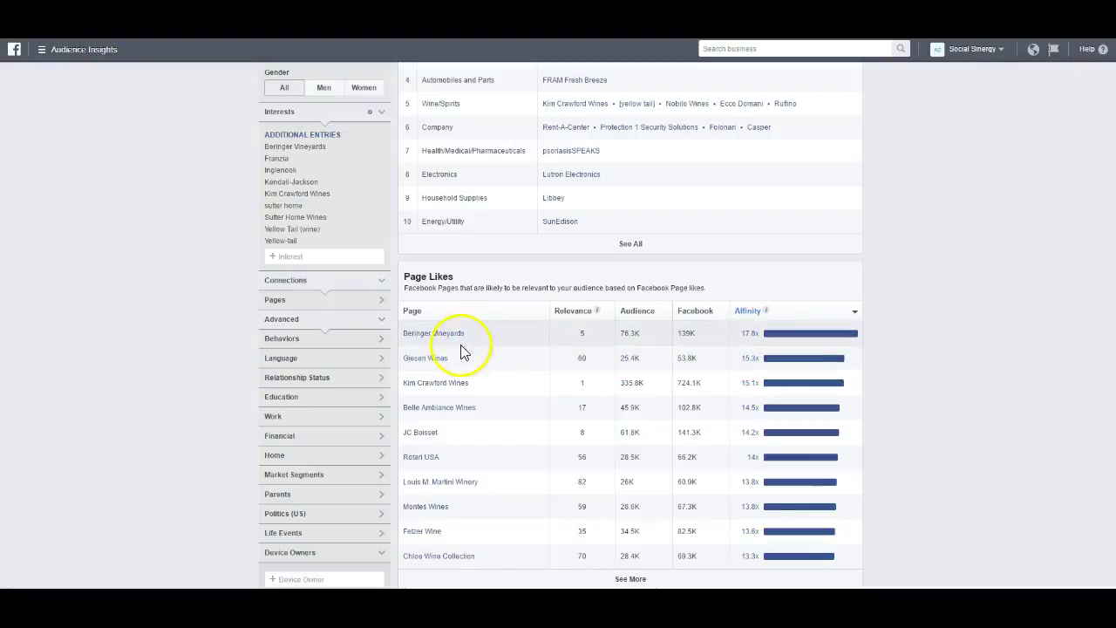
Paste Giesen Wines from the Page Likes table into the workbook's Wine Manufacturers list below Yellow Tail
key("alt+Tab")
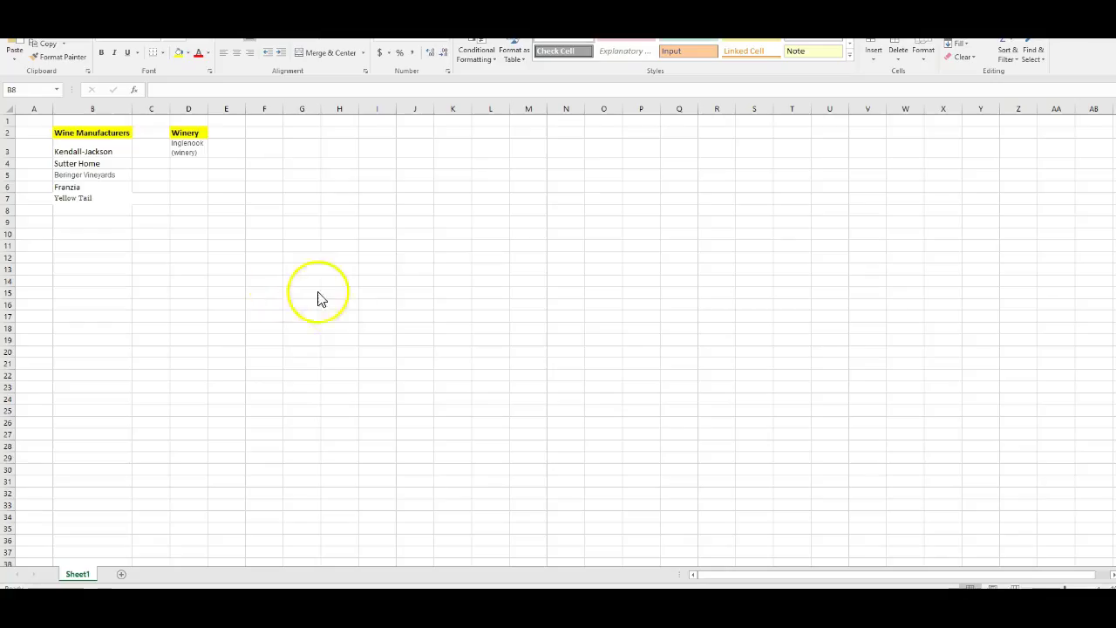
key("ctrl+v")
left_click(114, 227)
key("alt+Tab")
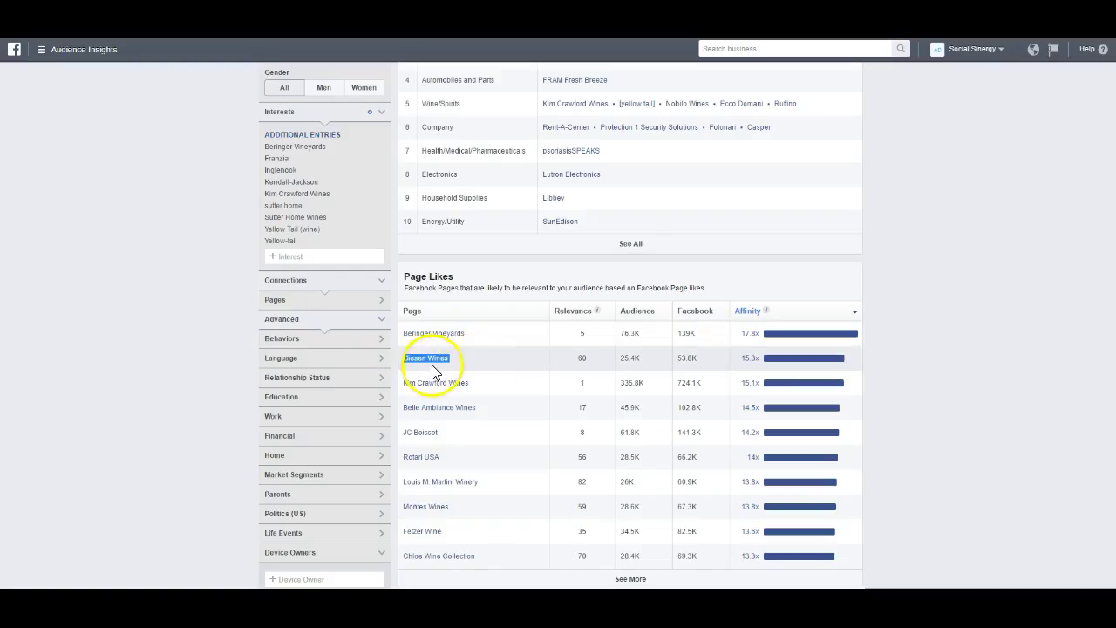
Look up Giesen Wines and Belle Ambiance Wines from the Page Likes table as Audience Insights interests
left_click(311, 259)
key("ctrl+v")
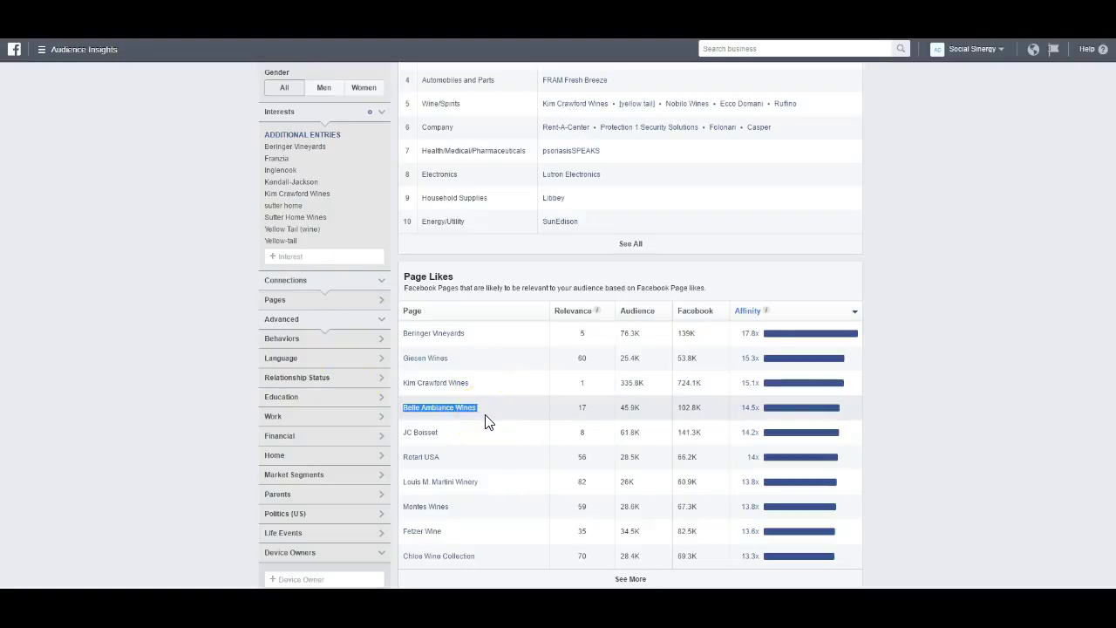
left_click(306, 256)
key("ctrl+v")
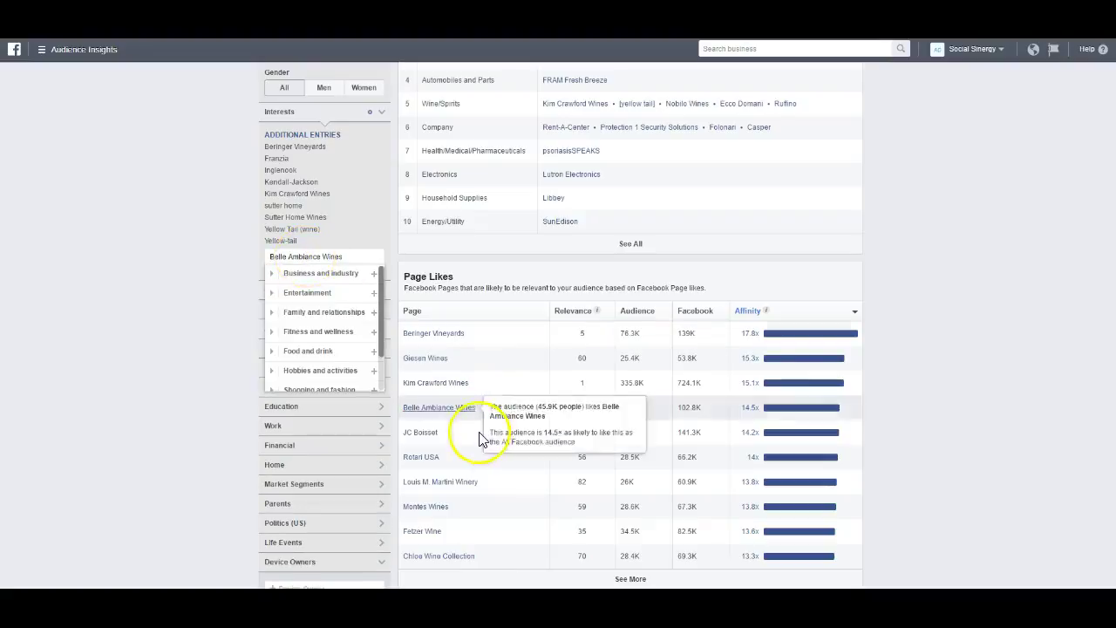
Look up JC Boisset and Rotari USA from the Page Likes table as interests
triple_click(462, 442)
key("ctrl+c")
left_click(307, 307)
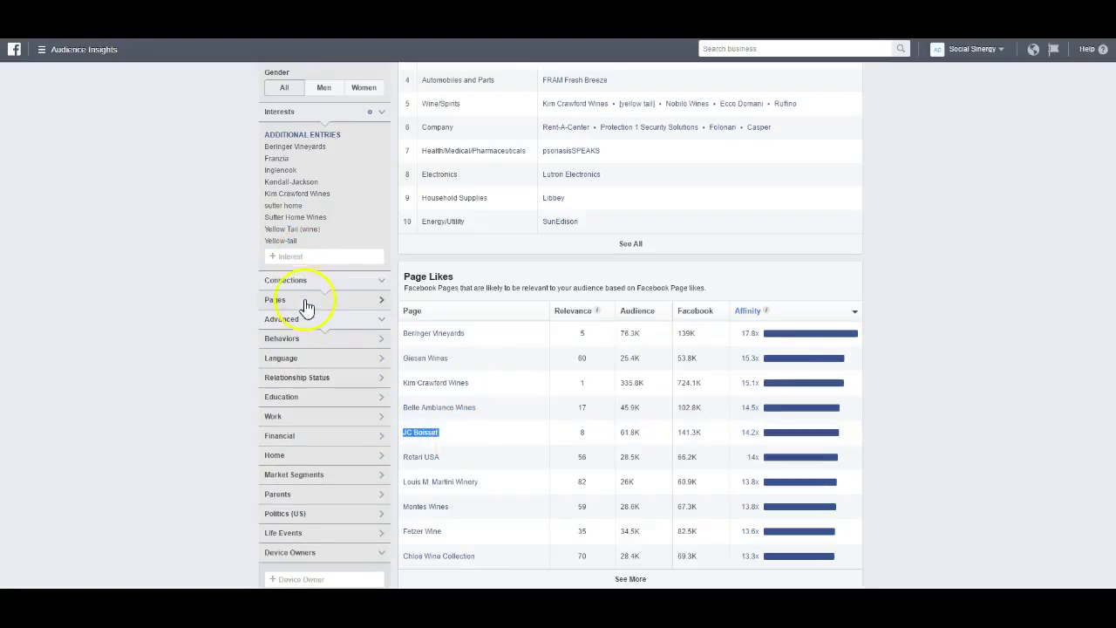
left_click(306, 256)
key("ctrl+v")
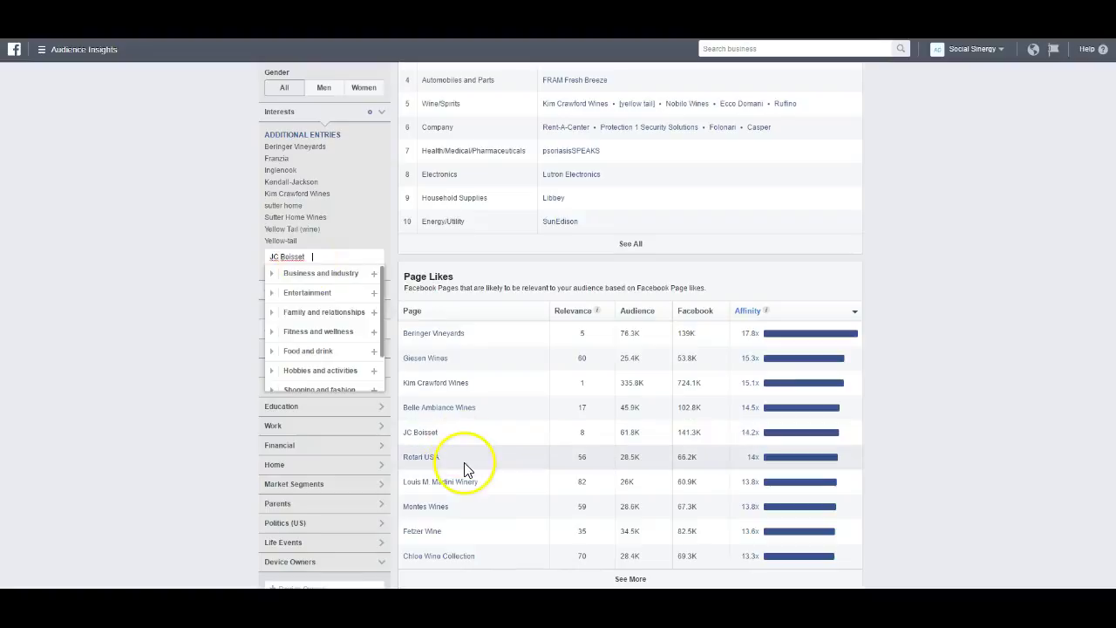
triple_click(463, 462)
left_click(303, 257)
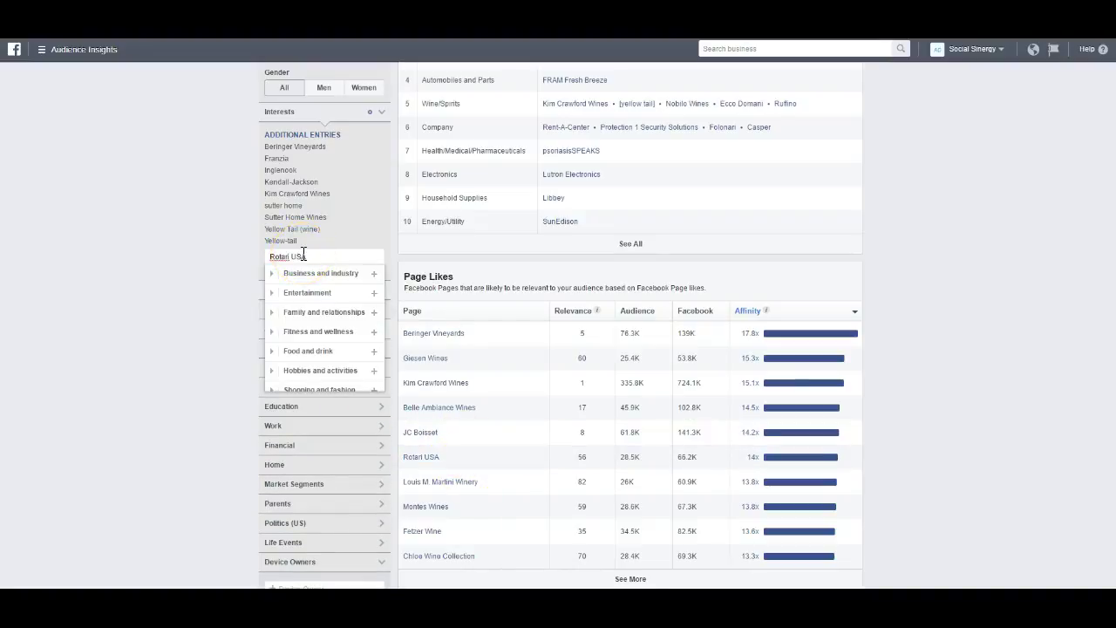
Look up Louis M. Martini Winery and Montes Wines from the Page Likes table as interests
triple_click(494, 489)
key("ctrl+c")
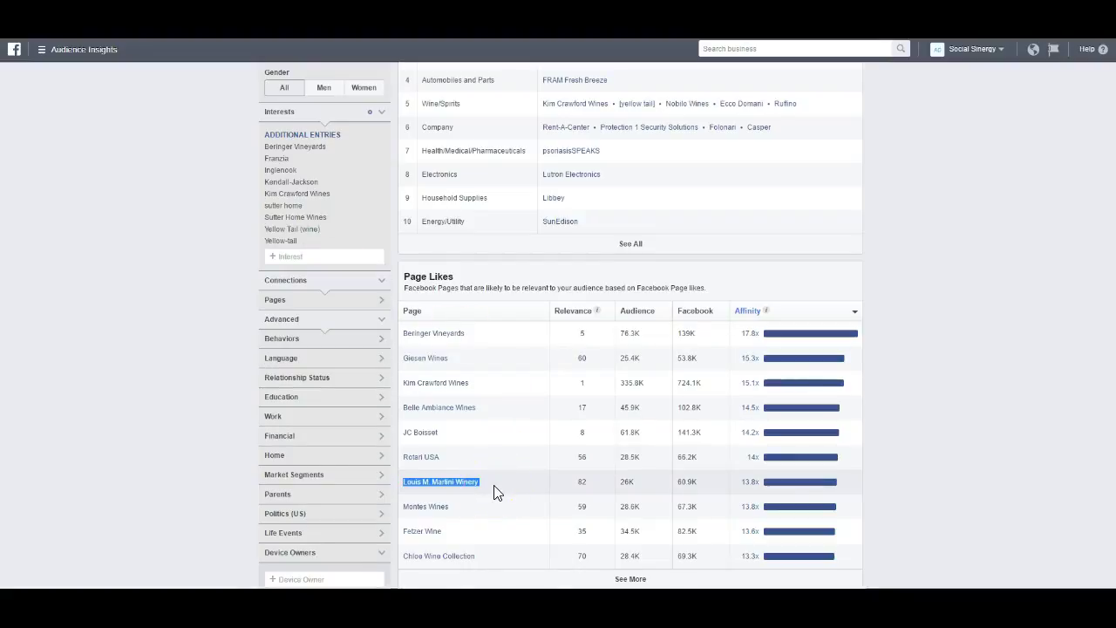
left_click(310, 258)
key("ctrl+v")
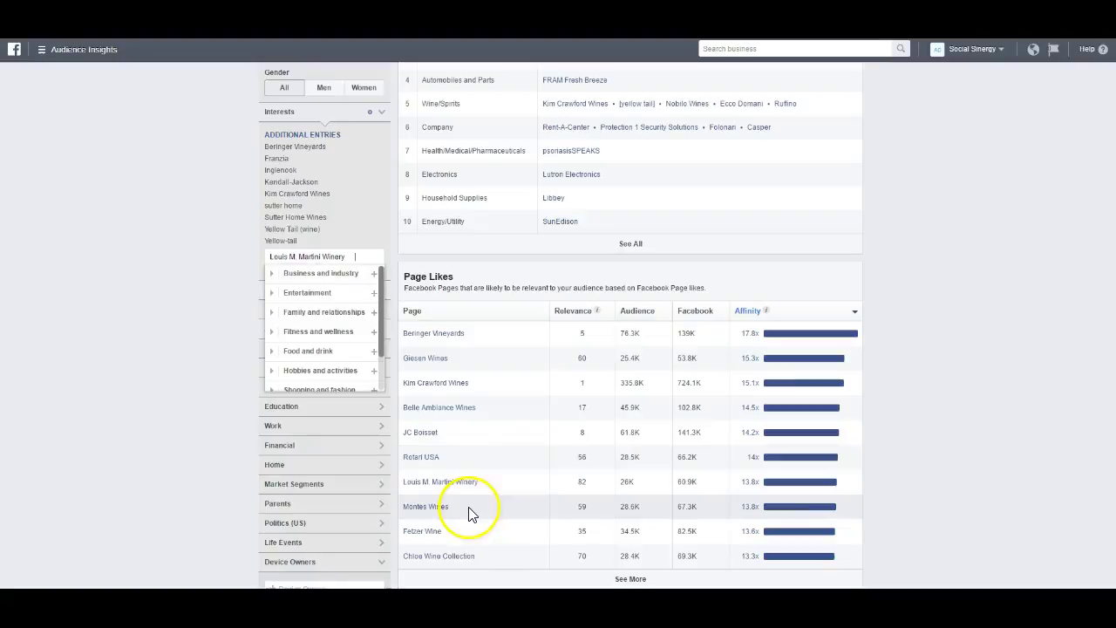
left_click(471, 513)
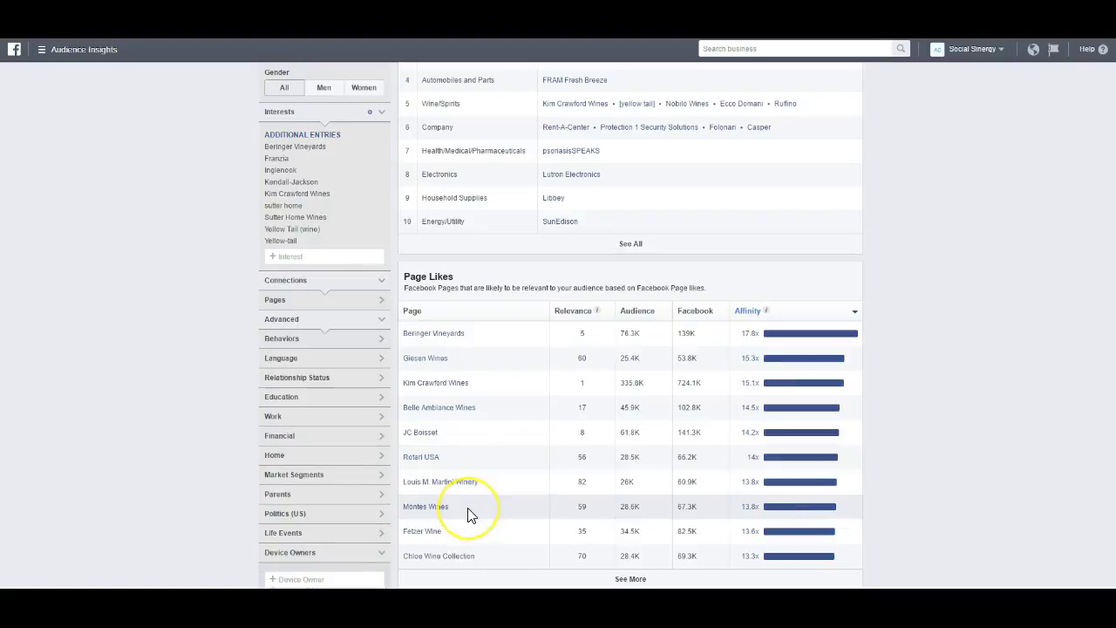
left_click(300, 257)
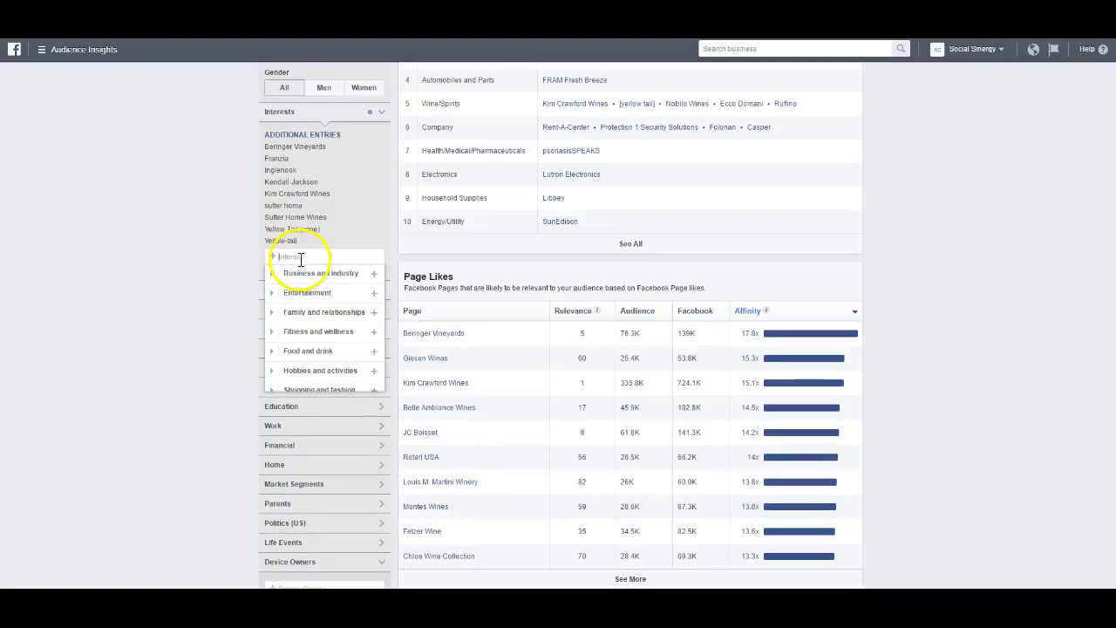
Look up Fetzer Wine and Chloe Wine Collection from the Page Likes table as interests
left_click(469, 528)
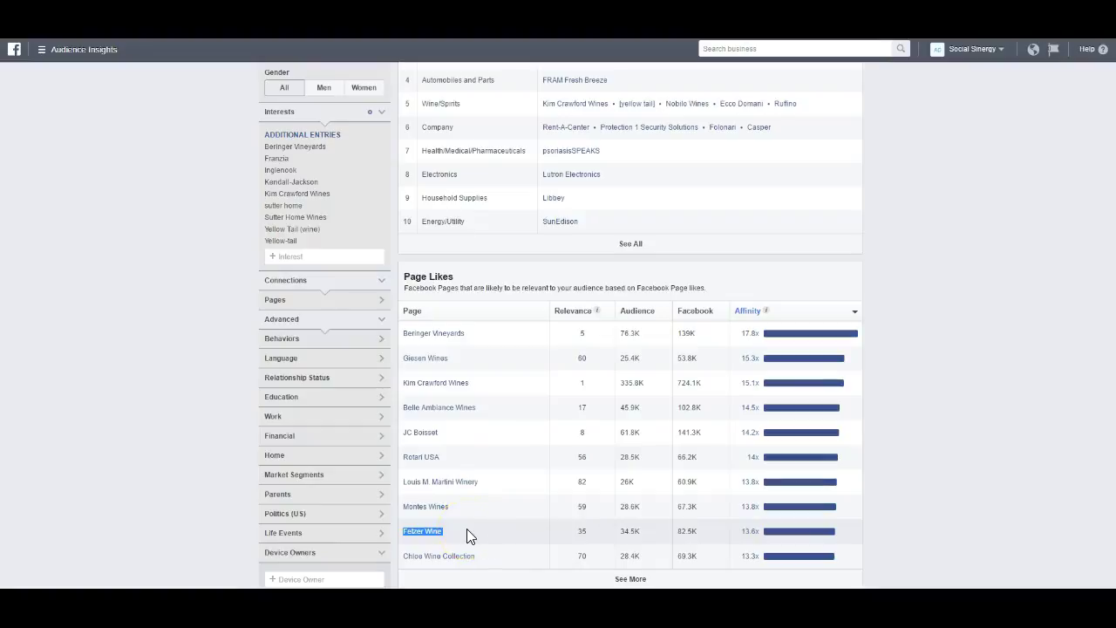
left_click(311, 254)
type("Fetzer Wine")
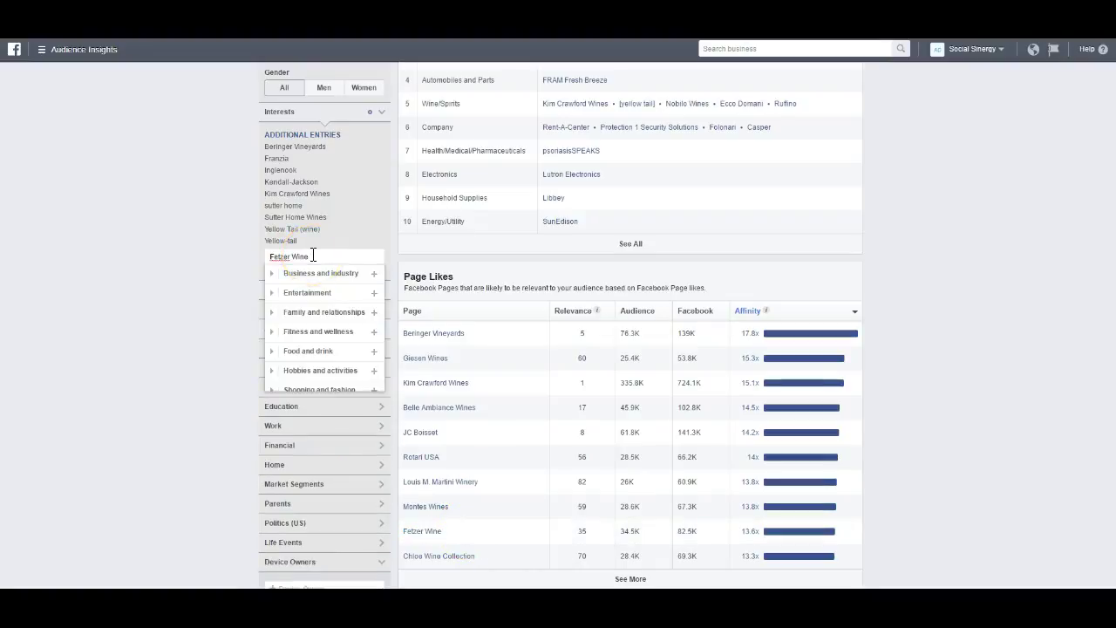
triple_click(512, 564)
key("ctrl+c")
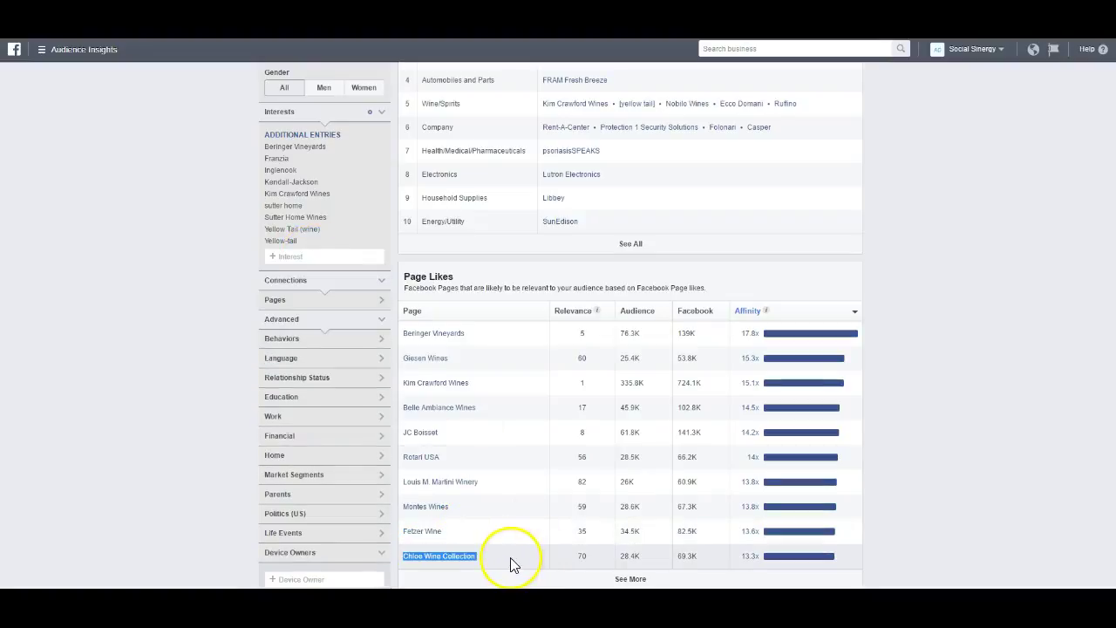
left_click(313, 256)
key("ctrl+v")
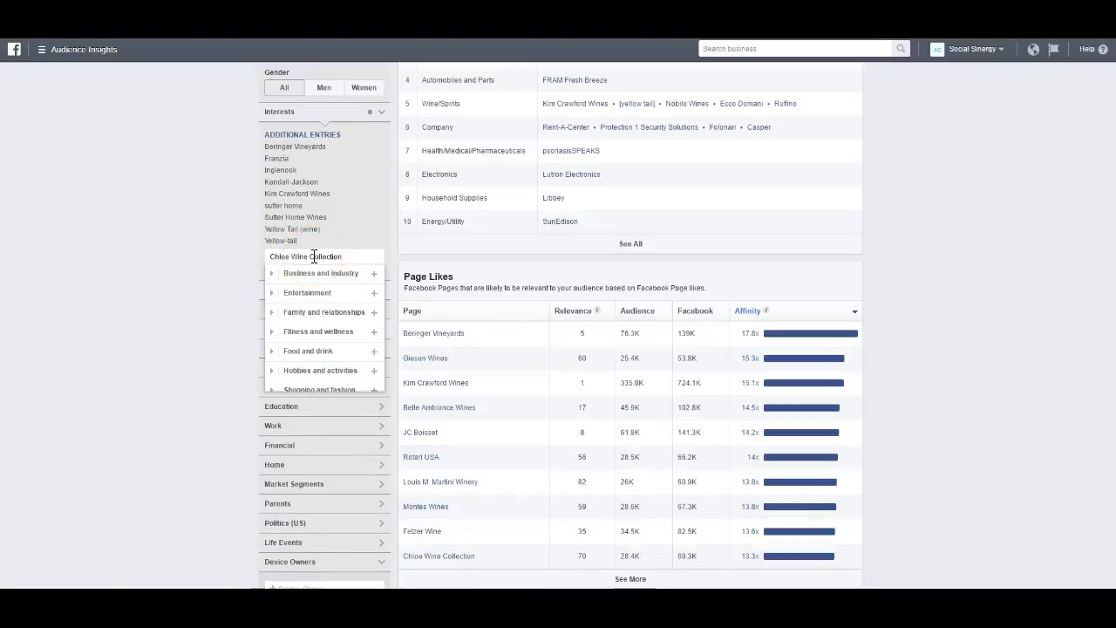
left_click(179, 258)
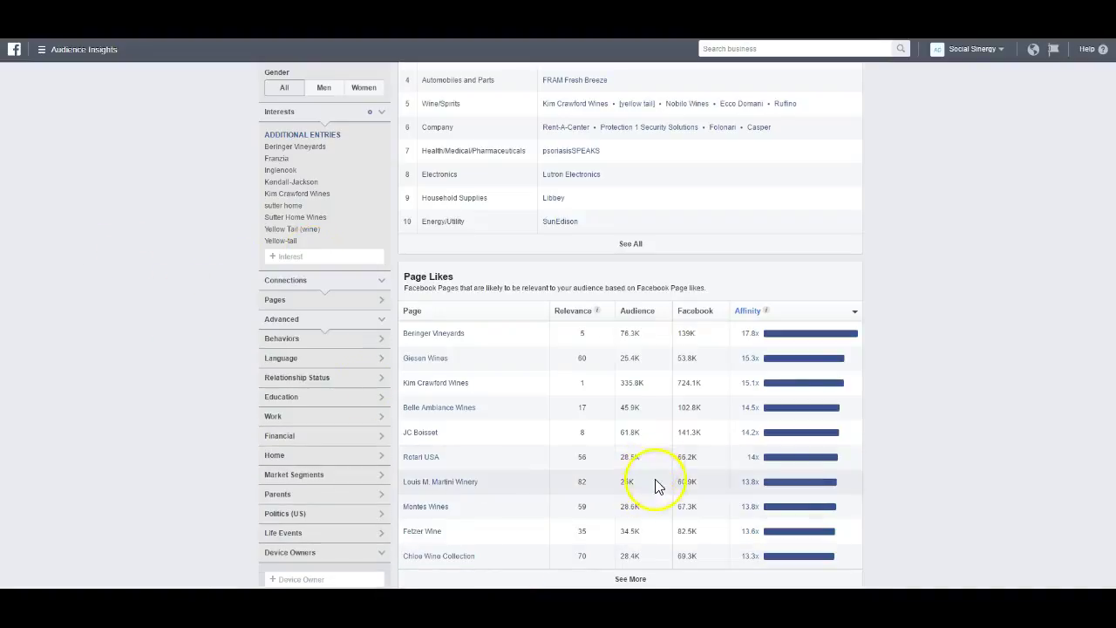
Show more rows of the Page Likes table and look up Folonari and Root: 1 Wine as interests
left_click(630, 579)
scroll(593, 447, "down", 1)
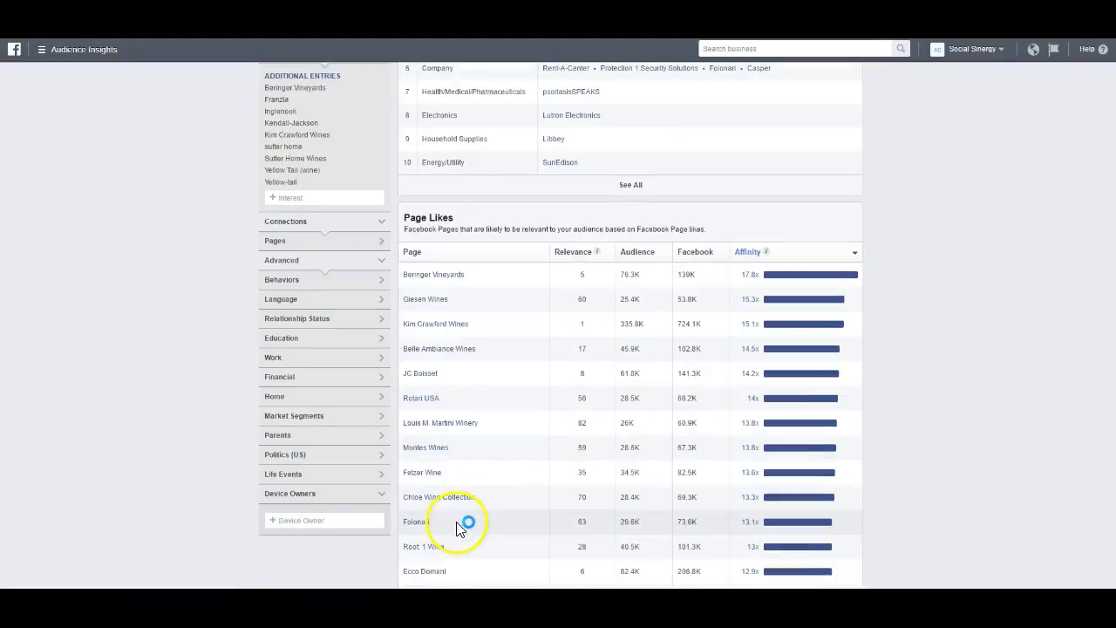
left_click(297, 196)
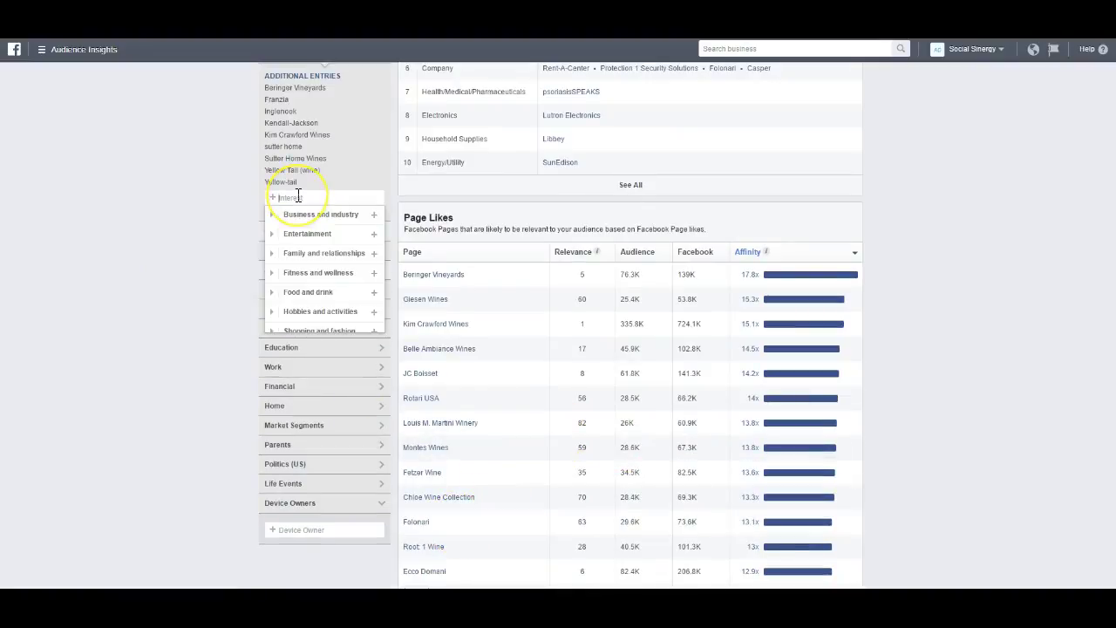
type("Folonari")
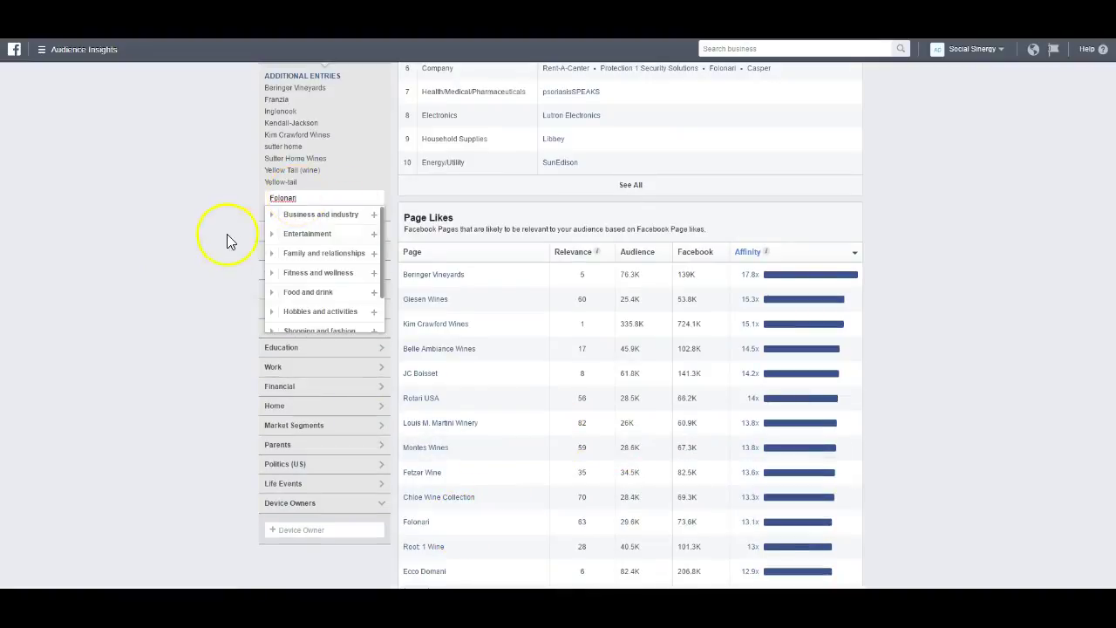
left_click(463, 549)
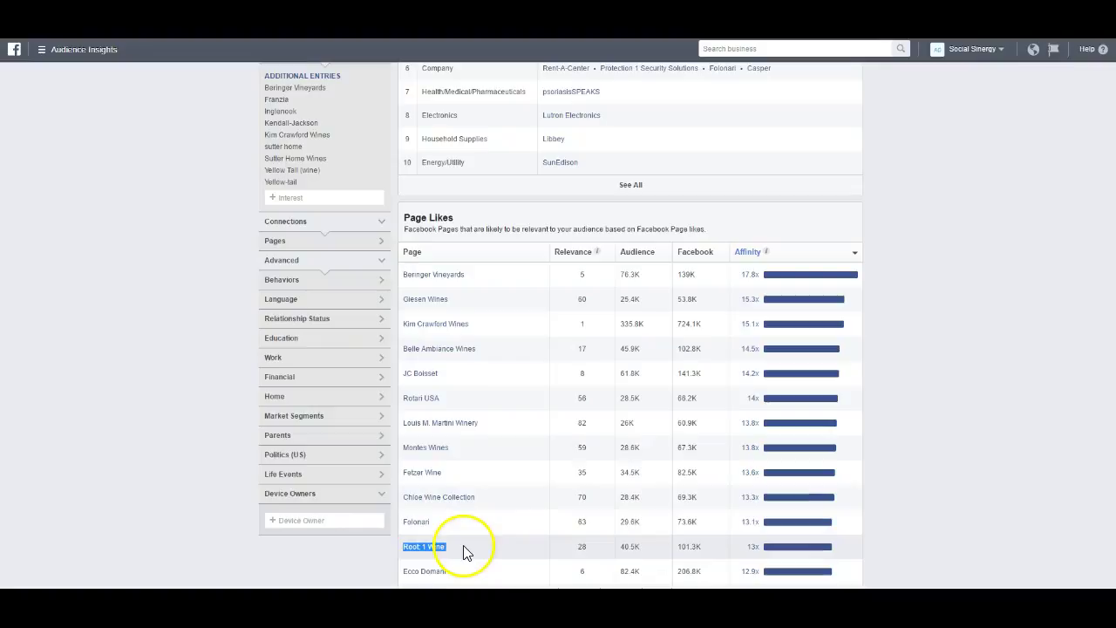
left_click(291, 198)
type("Root: 1 Wine")
Add Ecco Domani from the Page Likes table as an additional interest for the audience
left_click(462, 575)
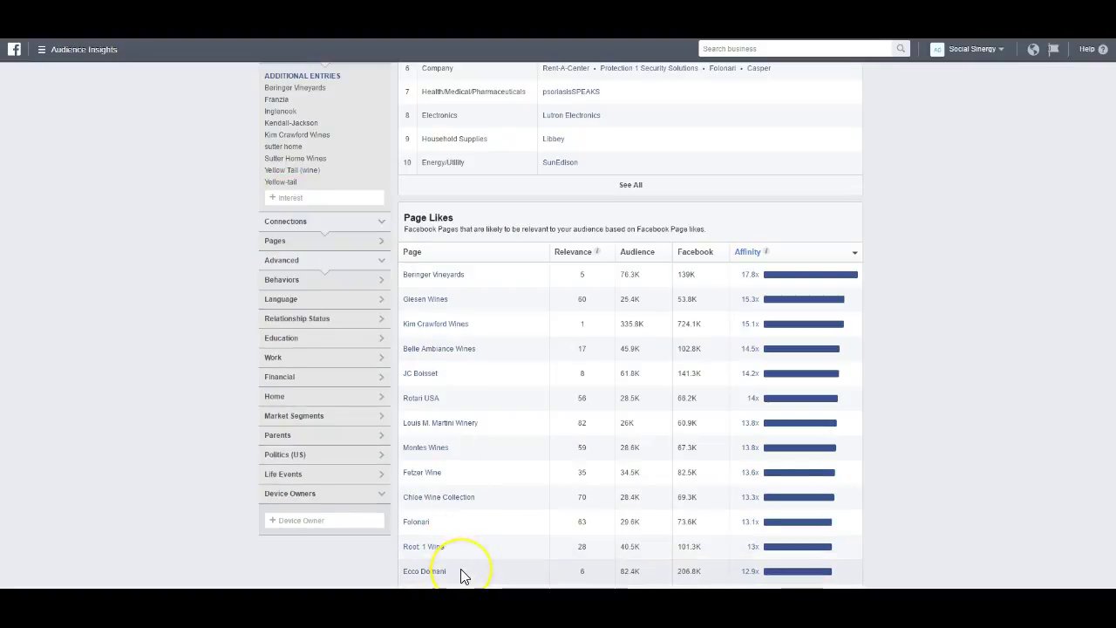
left_click(293, 198)
type("Ecco Domani")
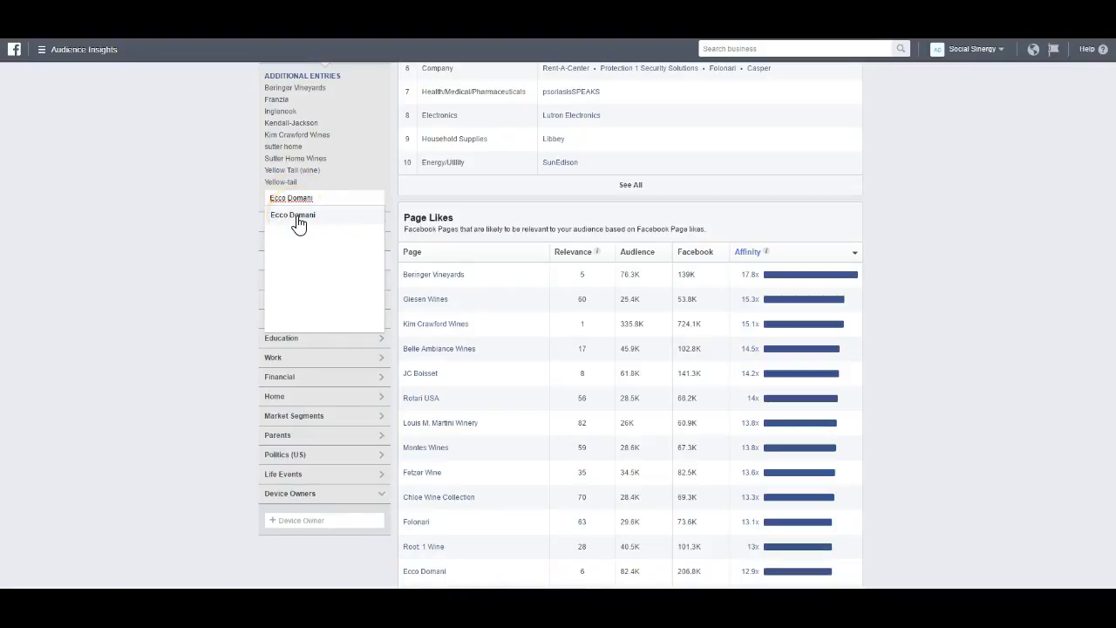
left_click(297, 218)
Switch to the Excel workbook and enter Ecco Domani in the Wine Manufacturers list below Kim Crawford Wines
key("alt+Tab")
type("Ecco Domani")
left_click(94, 237)
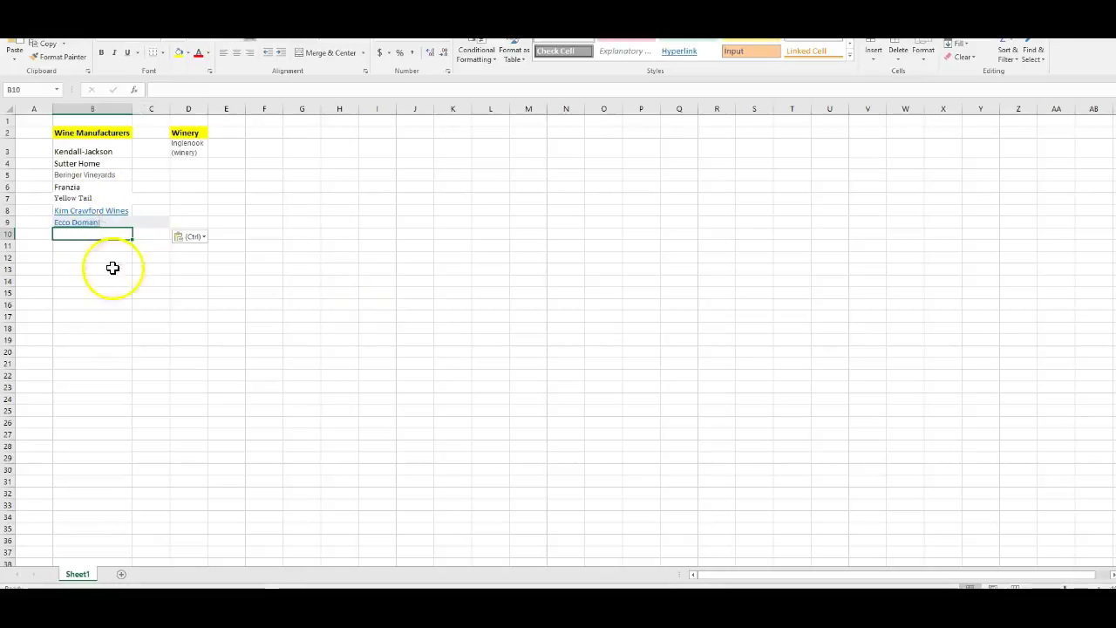
Return to Audience Insights and look up Noble Vines Wine from the Page Likes table as an interest
key("alt+Tab")
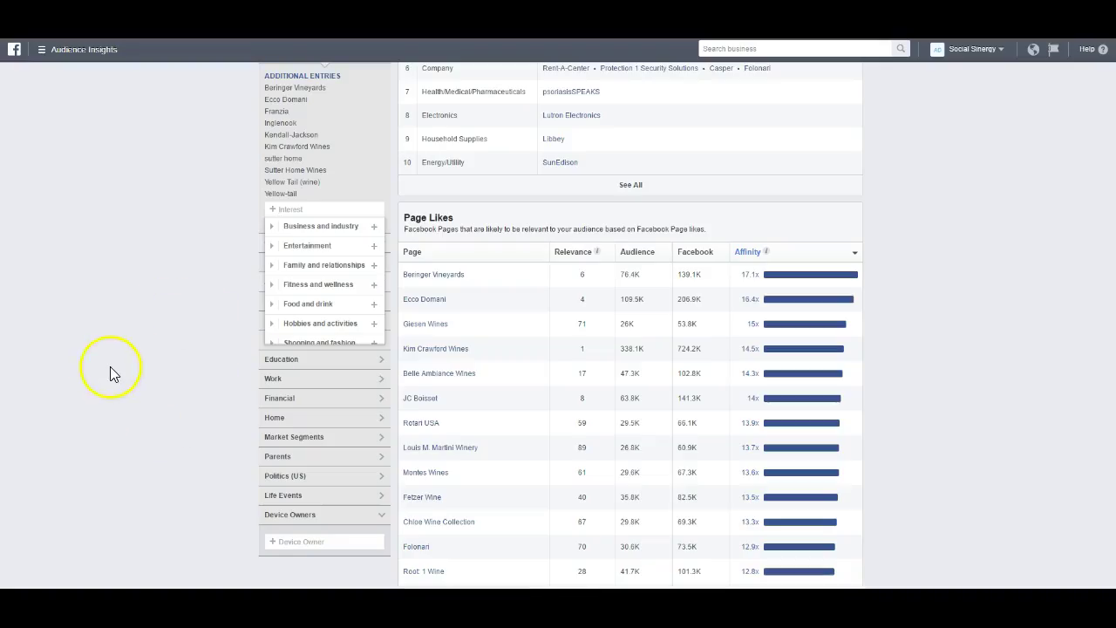
scroll(110, 366, "down", 1)
triple_click(470, 537)
key("ctrl+c")
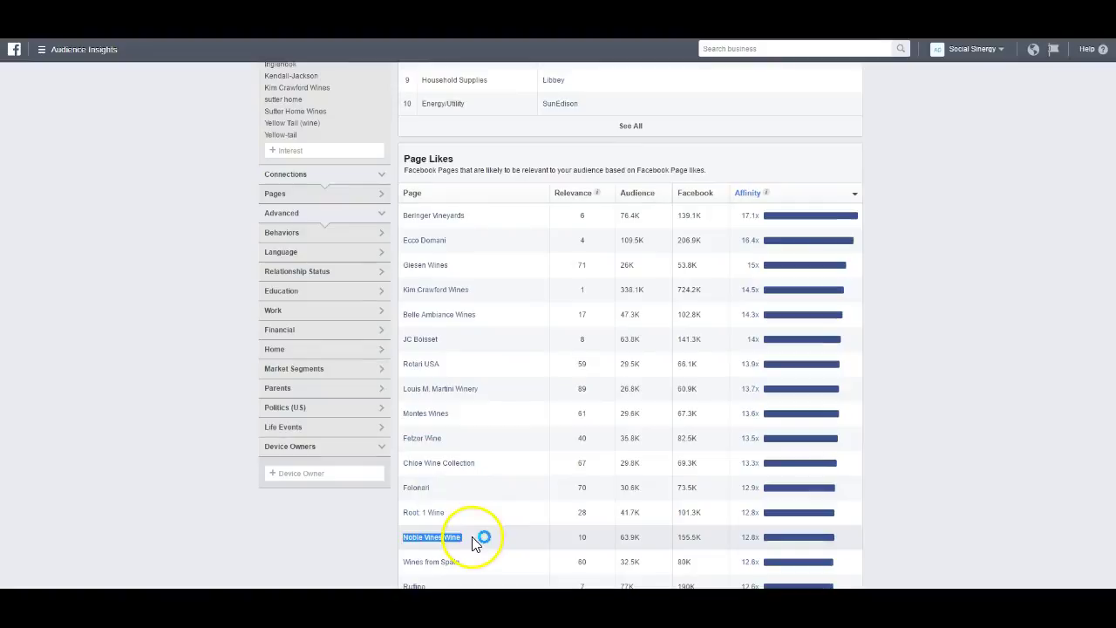
left_click(297, 152)
key("ctrl+v")
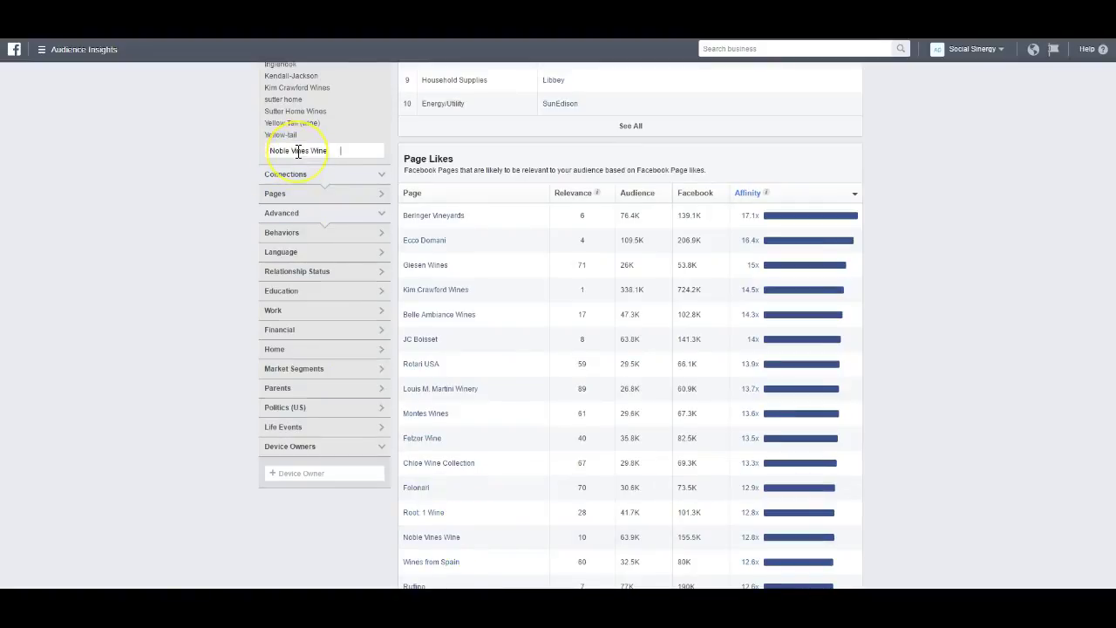
Look up Wines from Spain from the Page Likes table and add the suggested Spanish wine interest
left_click(488, 574)
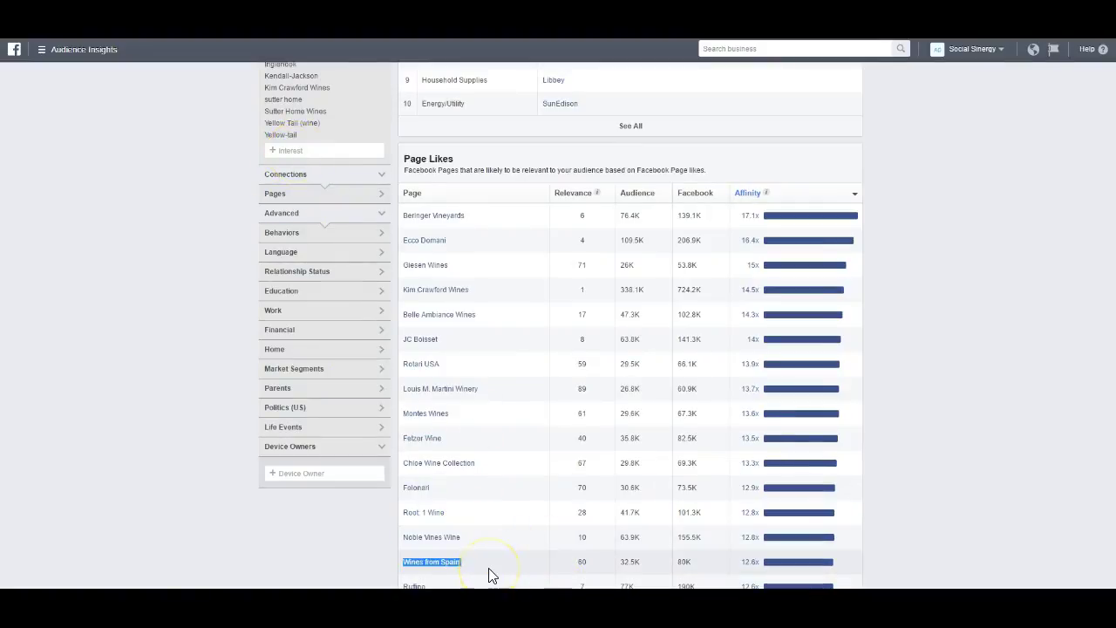
left_click(311, 153)
type("Wines from Spain")
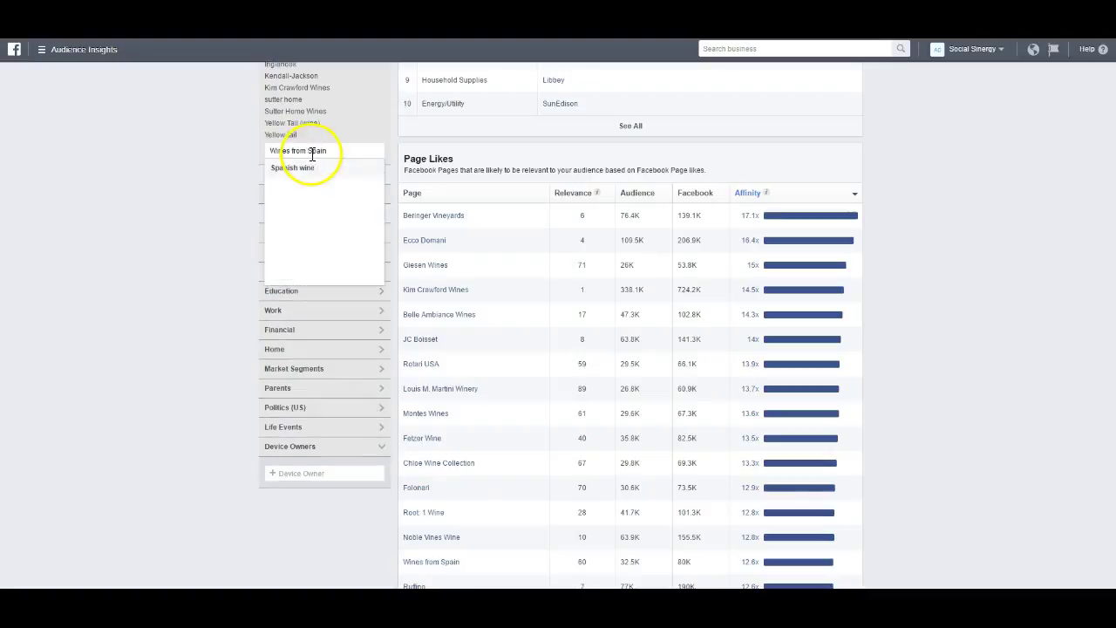
left_click(314, 173)
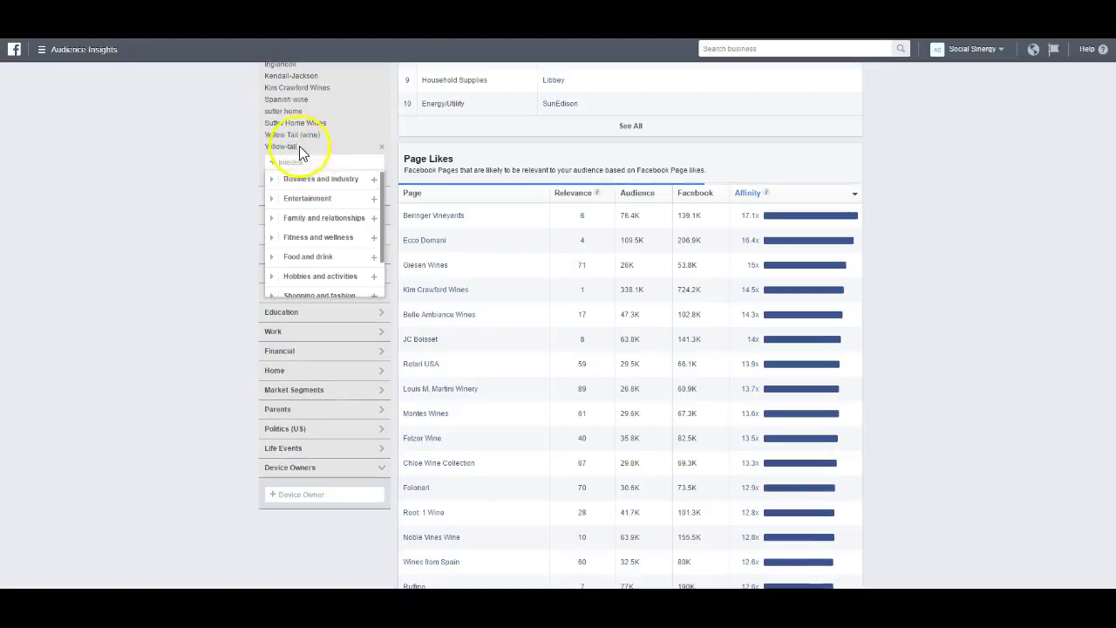
Record Spanish wine in the Excel workbook's brand list and return to Audience Insights
key("alt+Tab")
type("Spanish wine")
key("alt+Tab")
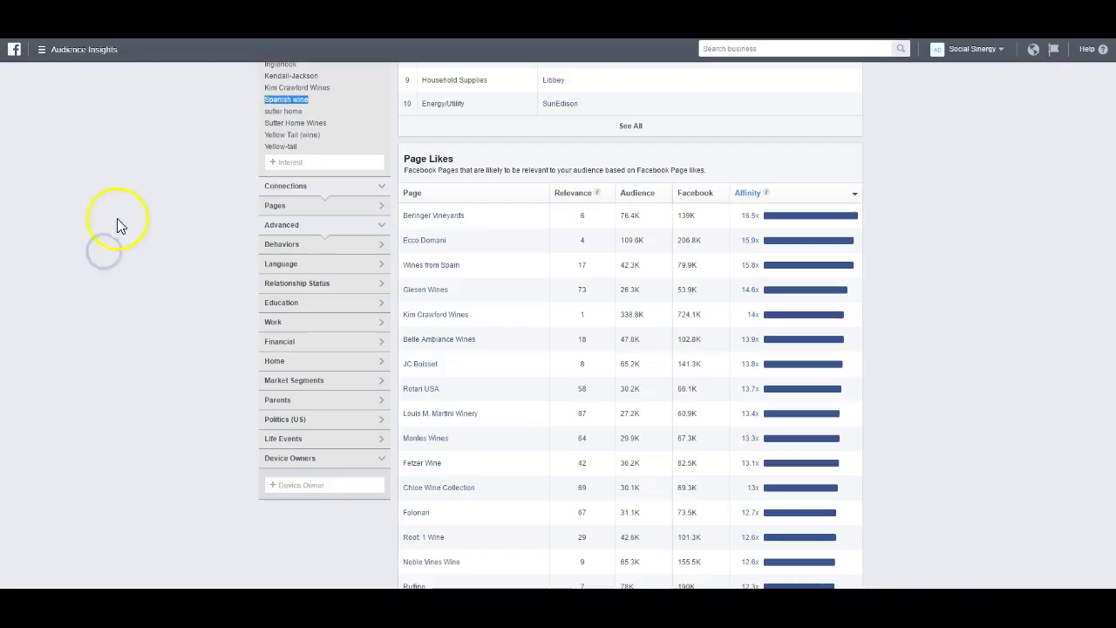
key("alt+Tab")
key("alt+Tab")
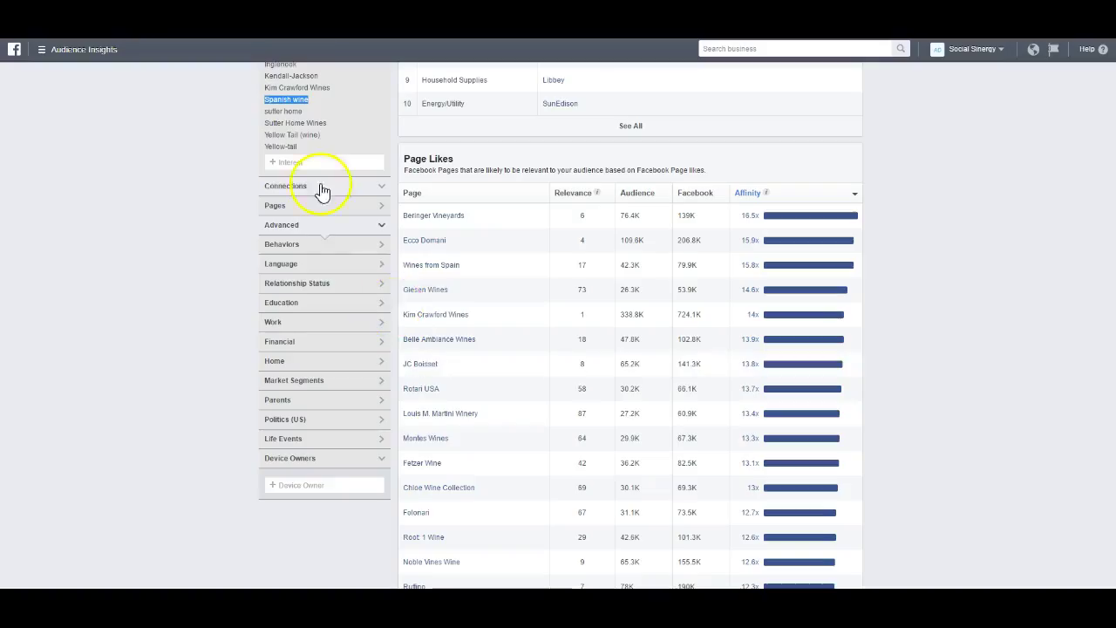
Look up Foxhorn Vineyards from the restaurant wine brand table as an interest, shortening the search to Foxhorn, and select Barefoot Cellars in the table
key("alt+Tab")
type("Foxhorn Vineyards")
left_click(308, 162)
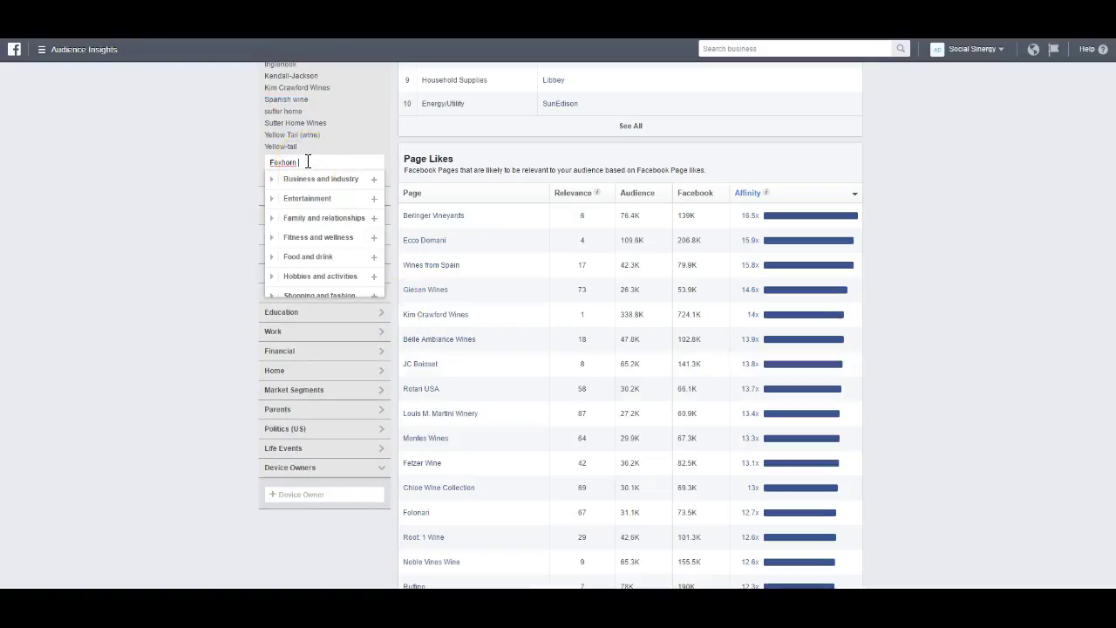
key("alt+Tab")
left_click(426, 384)
key("alt+Tab")
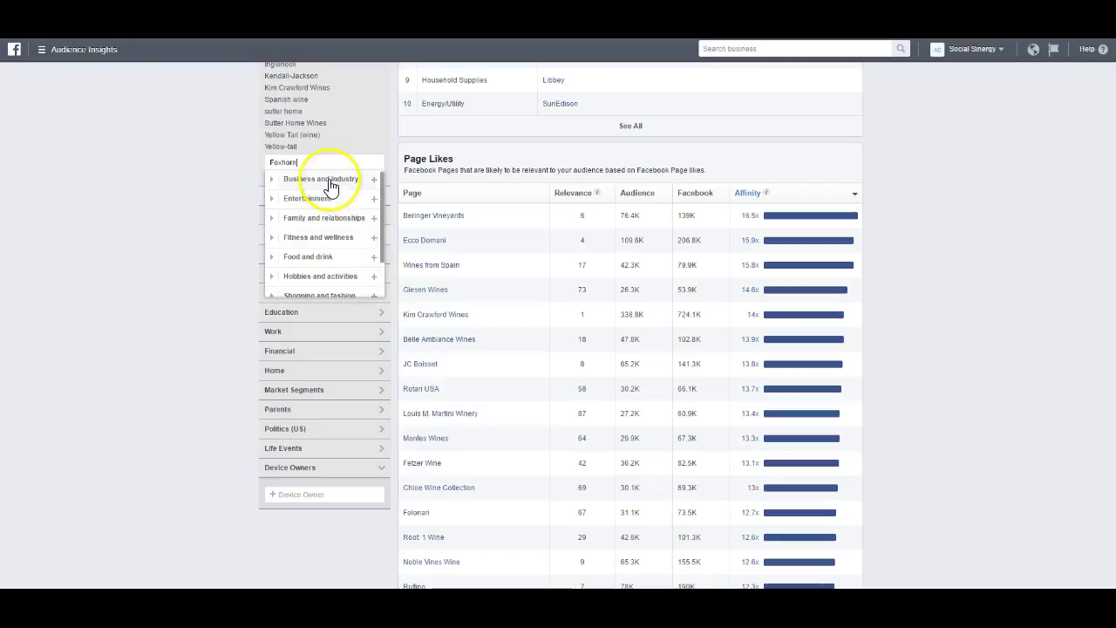
Look up Almaden and Taylor California Cellars from the restaurant wine brand table as interests in Audience Insights
key("alt+Tab")
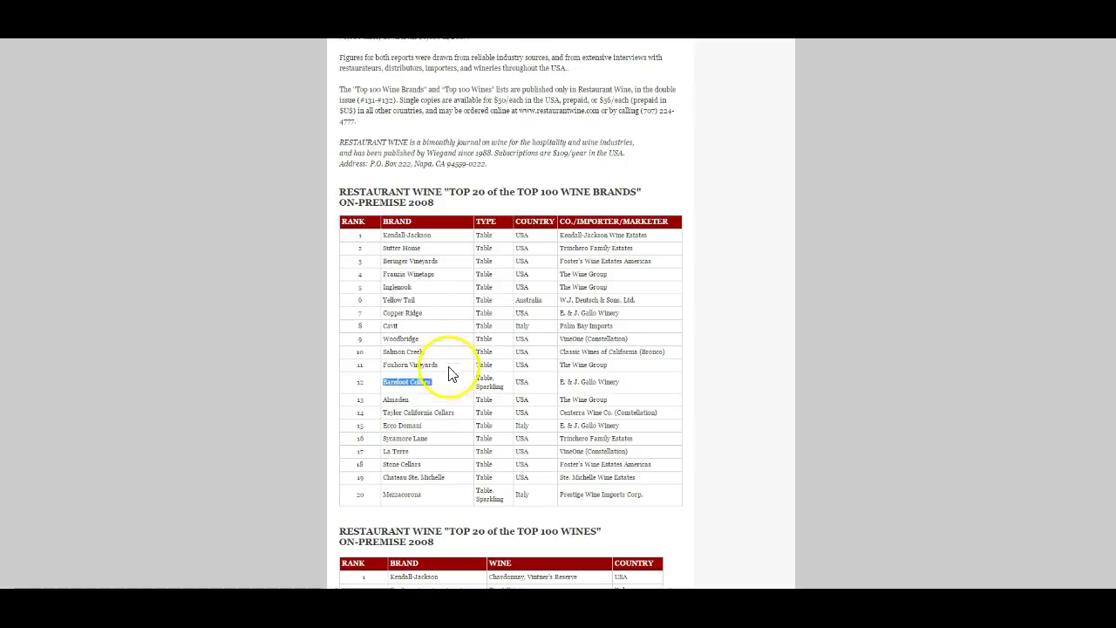
key("alt+Tab")
type("Almaden")
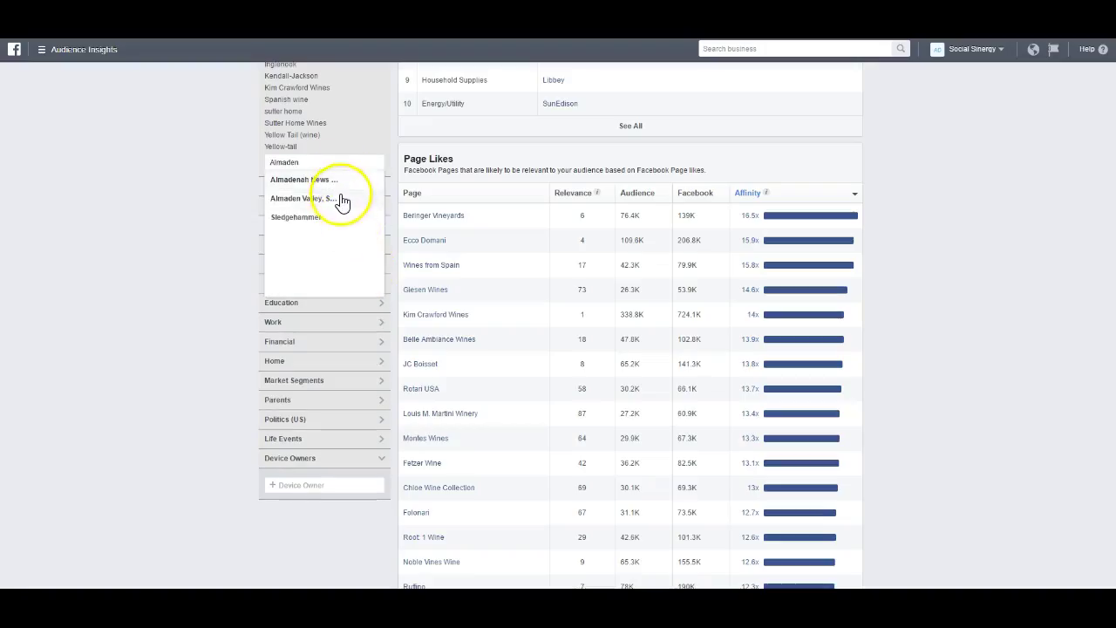
key("alt+Tab")
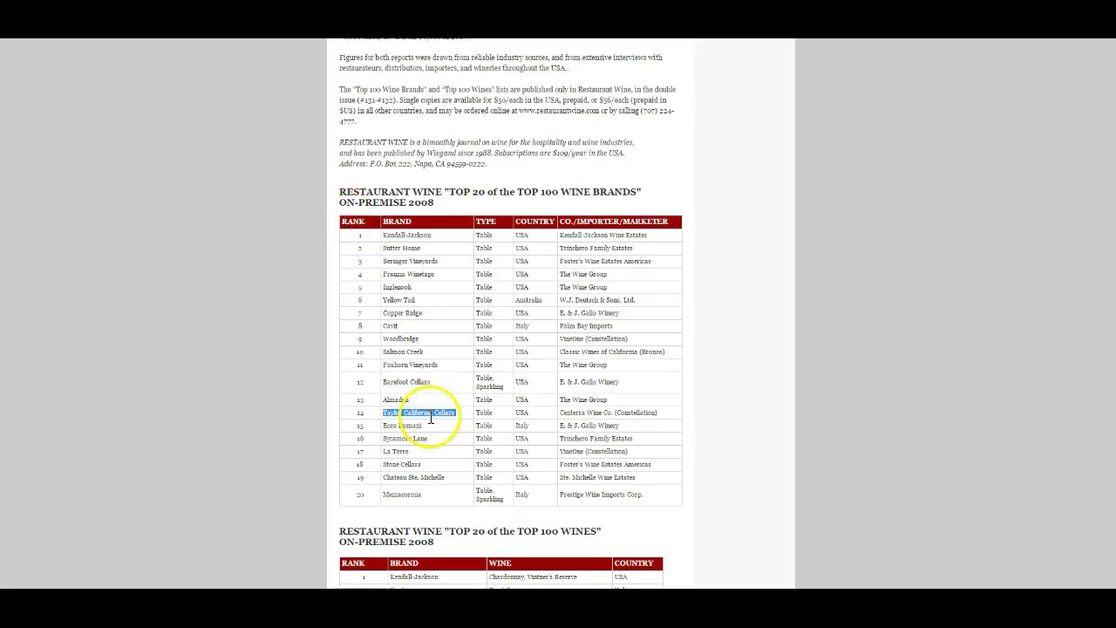
key("ctrl+c")
key("alt+Tab")
key("ctrl+v")
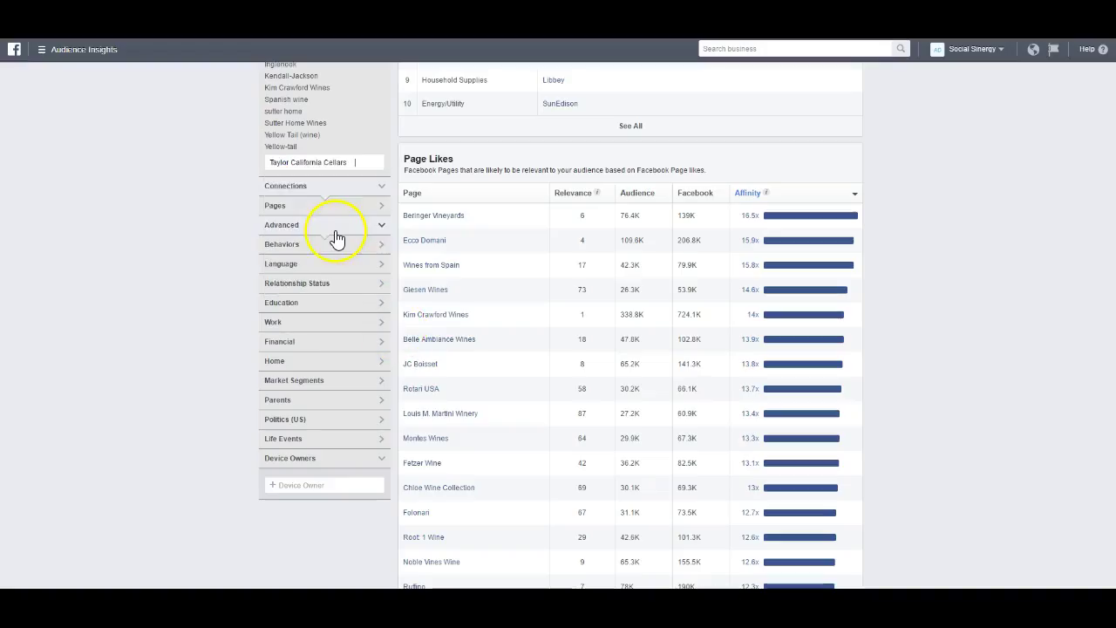
Look up Sycamore Lane and La Terre from the restaurant wine brand table as interests in Audience Insights
key("alt+Tab")
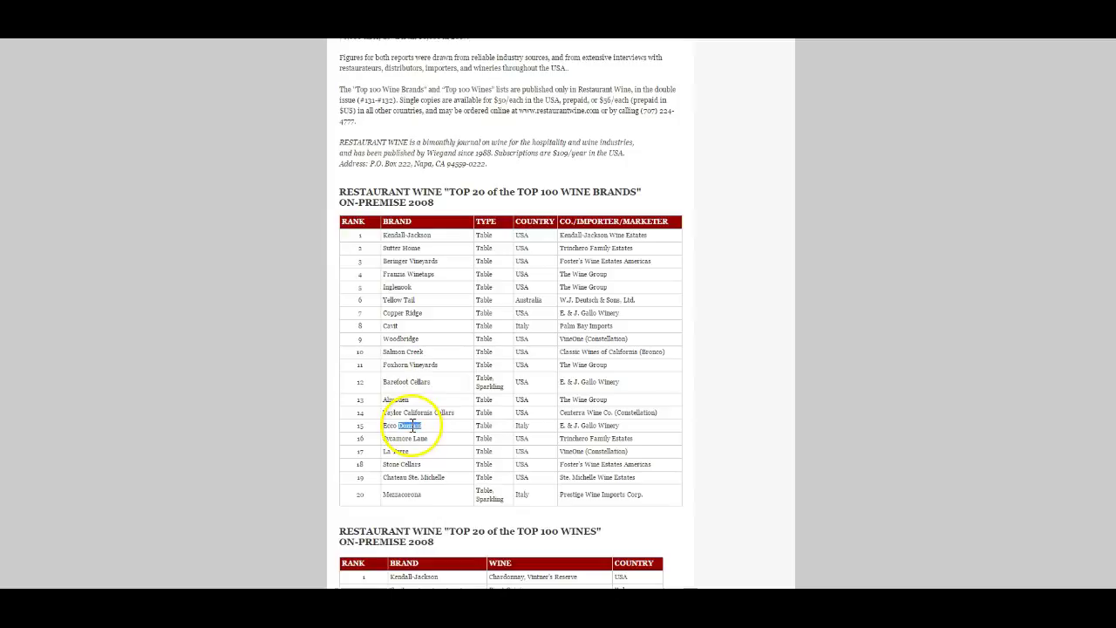
left_click(418, 441)
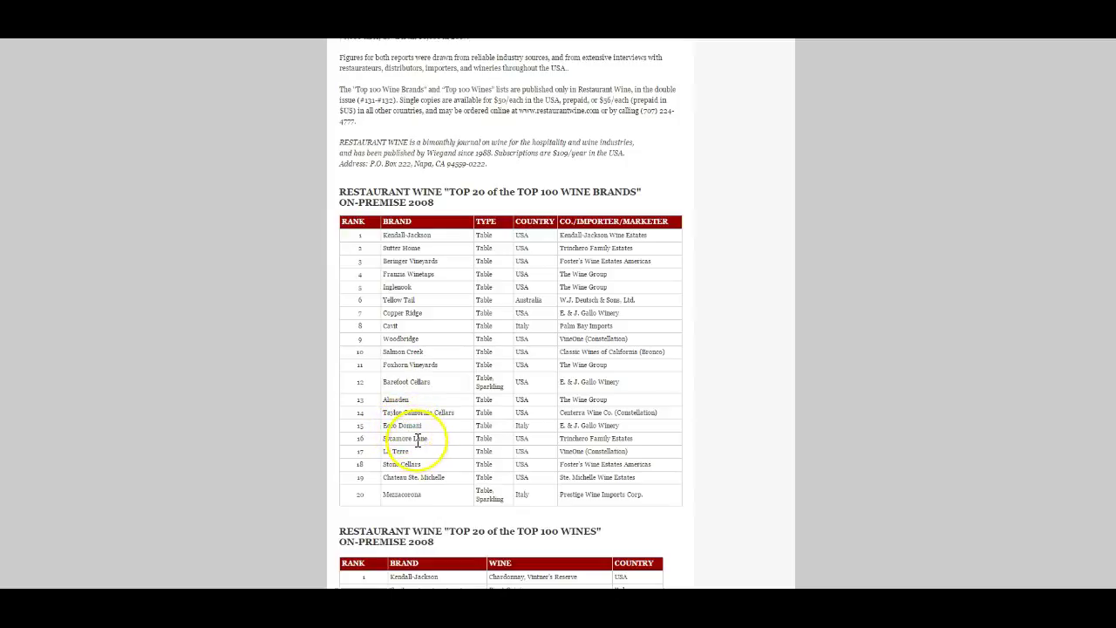
key("alt+Tab")
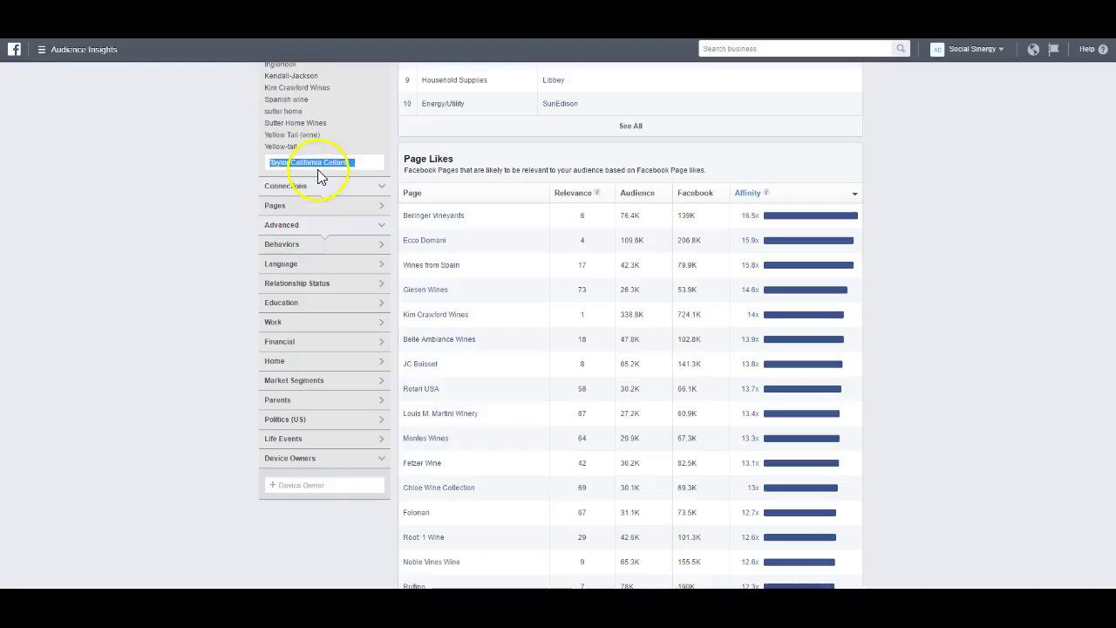
key("alt+Tab")
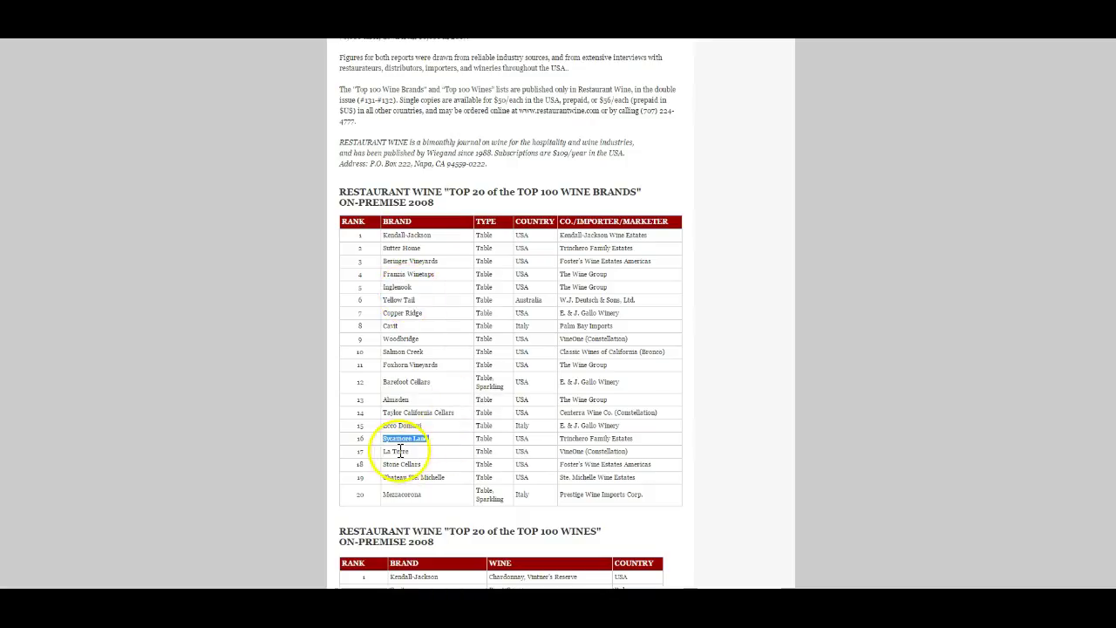
key("alt+Tab")
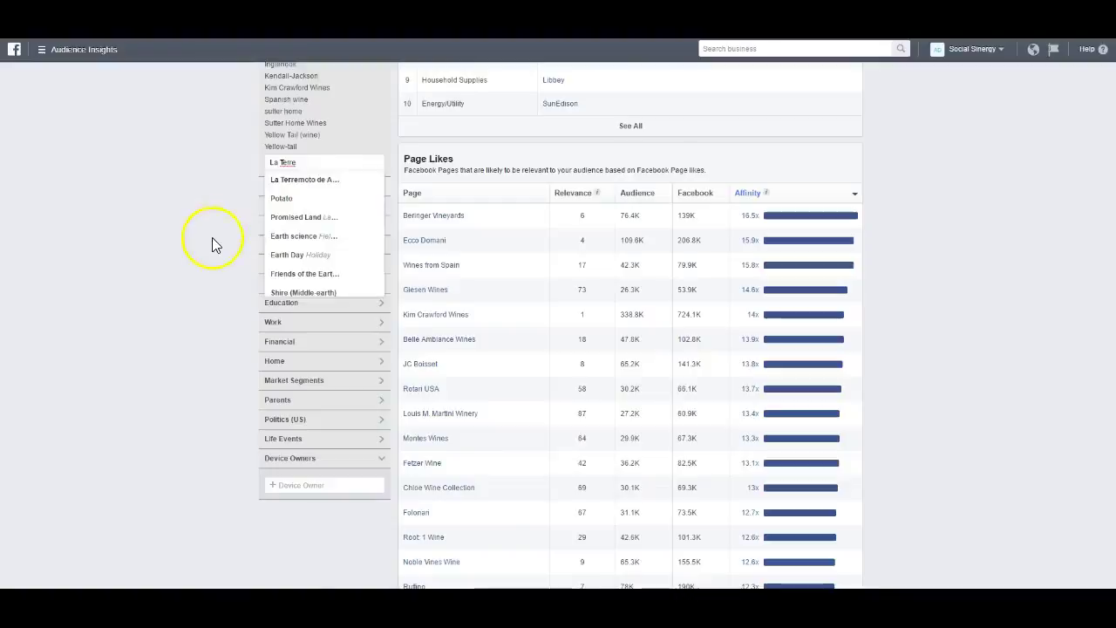
Look up Stone Cellars from the restaurant wine brand table as an interest in Audience Insights
key("alt+Tab")
key("ctrl+c")
key("alt+Tab")
key("ctrl+a")
key("ctrl+v")
Look up Chateau Ste. Michelle from the restaurant wine brand table and add it as an interest in Audience Insights
key("alt+Tab")
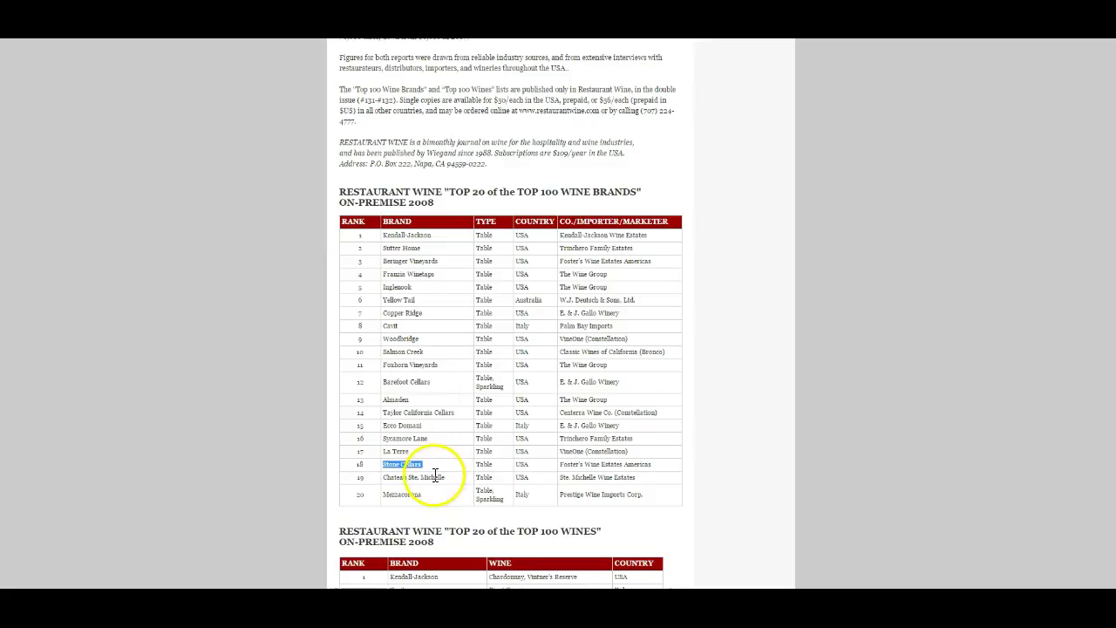
key("ctrl+c")
key("alt+Tab")
key("ctrl+a")
key("ctrl+v")
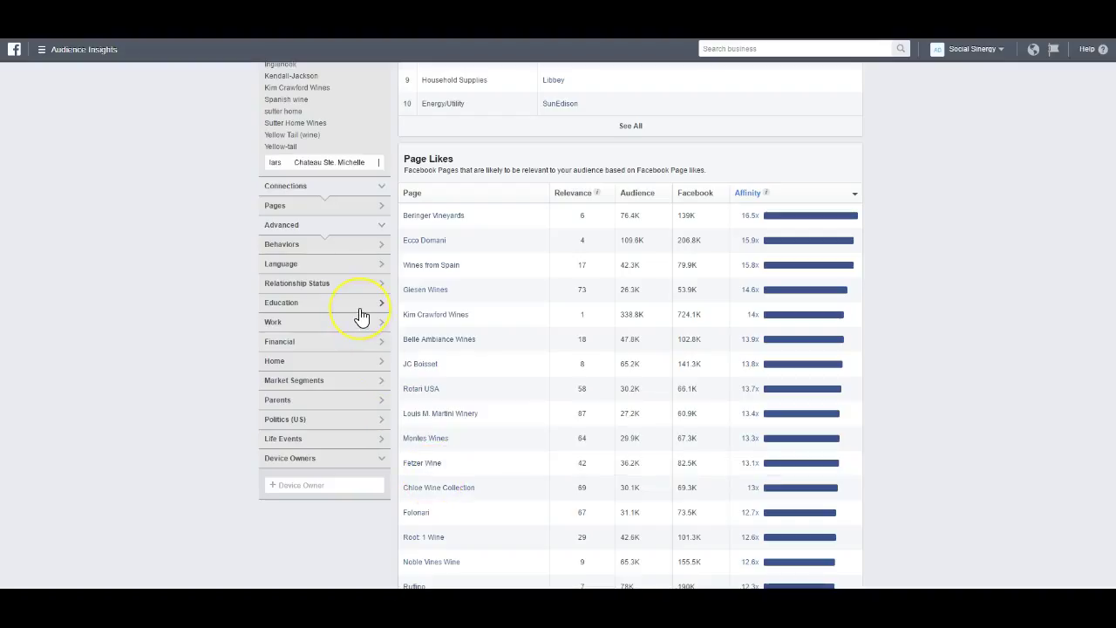
left_click(324, 176)
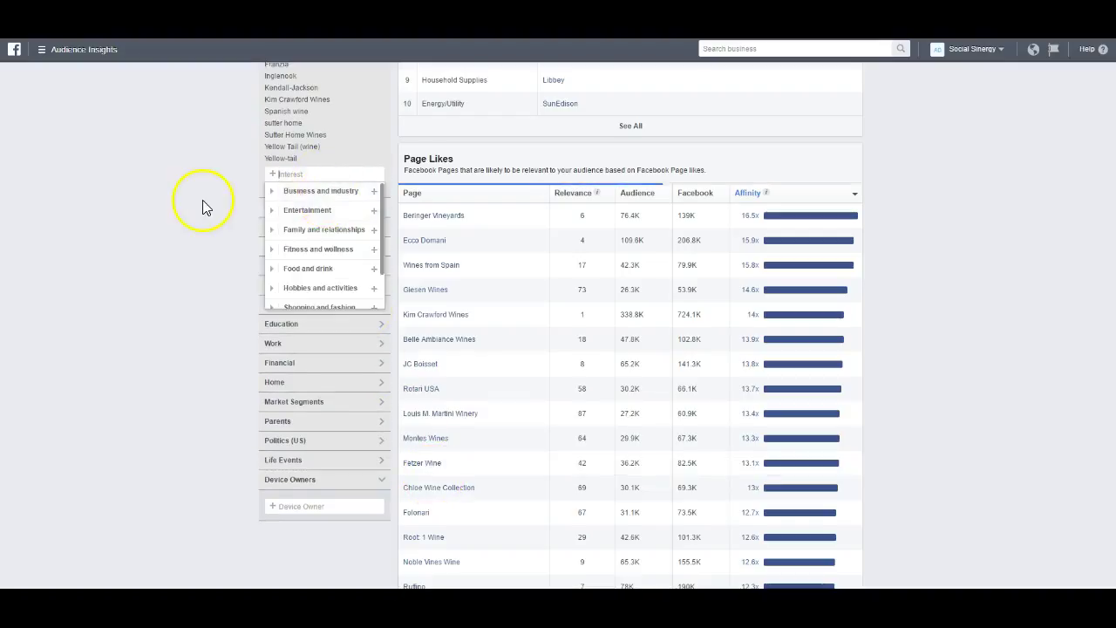
Copy Chateau Ste. Michelle into cell B11 of the Excel workbook's Wine Manufacturers list
left_click(307, 101)
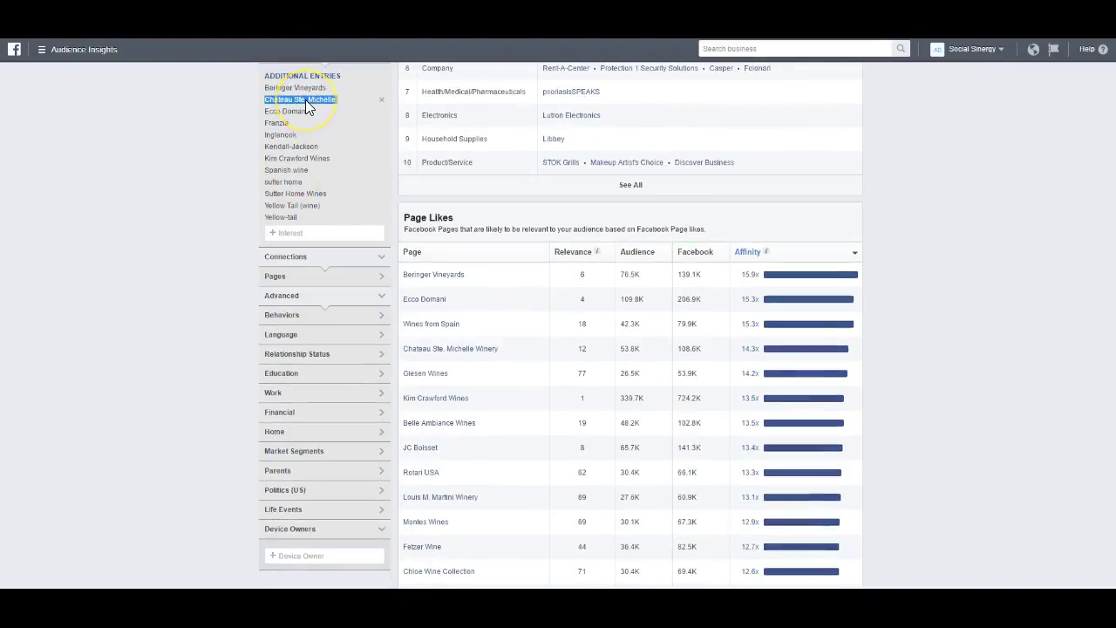
key("alt+Tab")
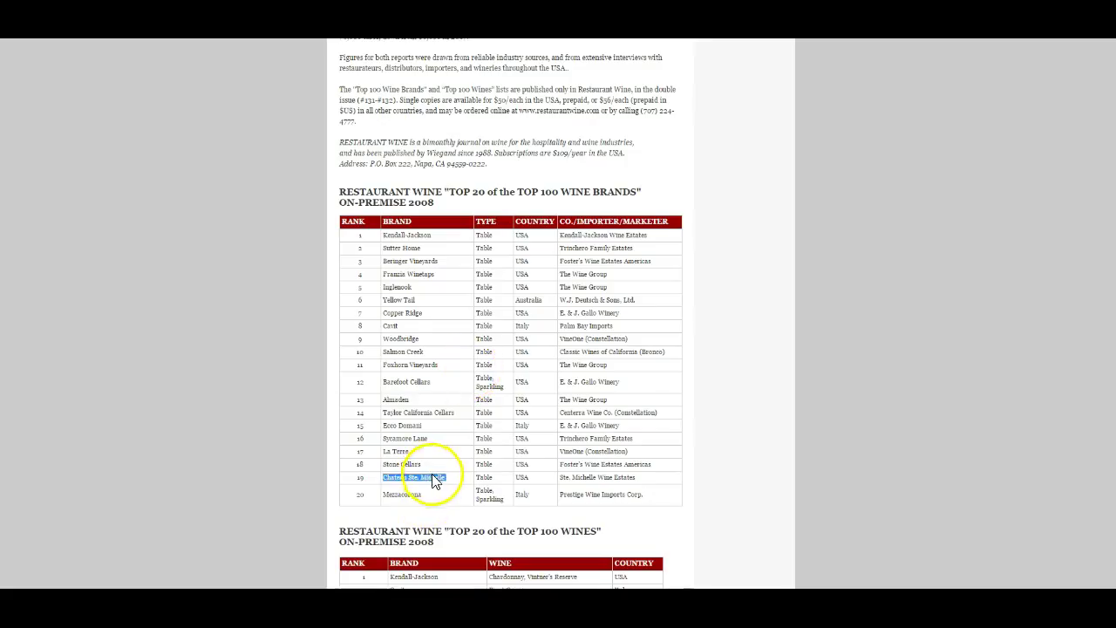
key("alt+Tab")
key("alt+Tab")
key("Tab")
left_click(94, 246)
key("ctrl+v")
key("Return")
Look up Mezzacorona from the restaurant wine brand table and add Mezzacorona Wines as an interest in Audience Insights
key("alt+Tab")
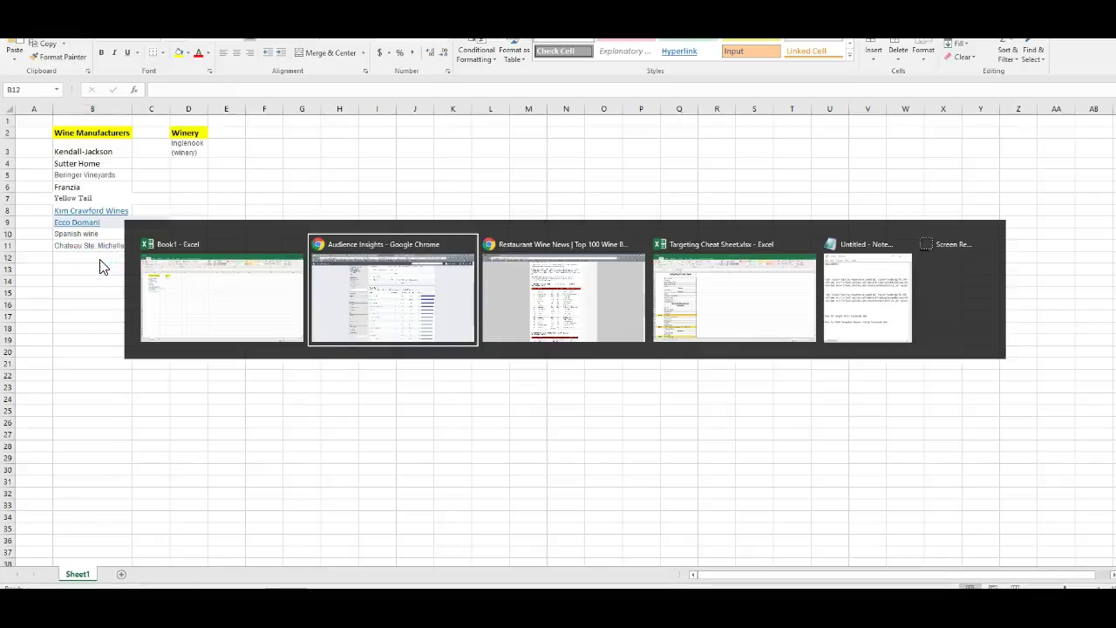
key("alt+Tab")
key("Tab")
left_click(394, 494)
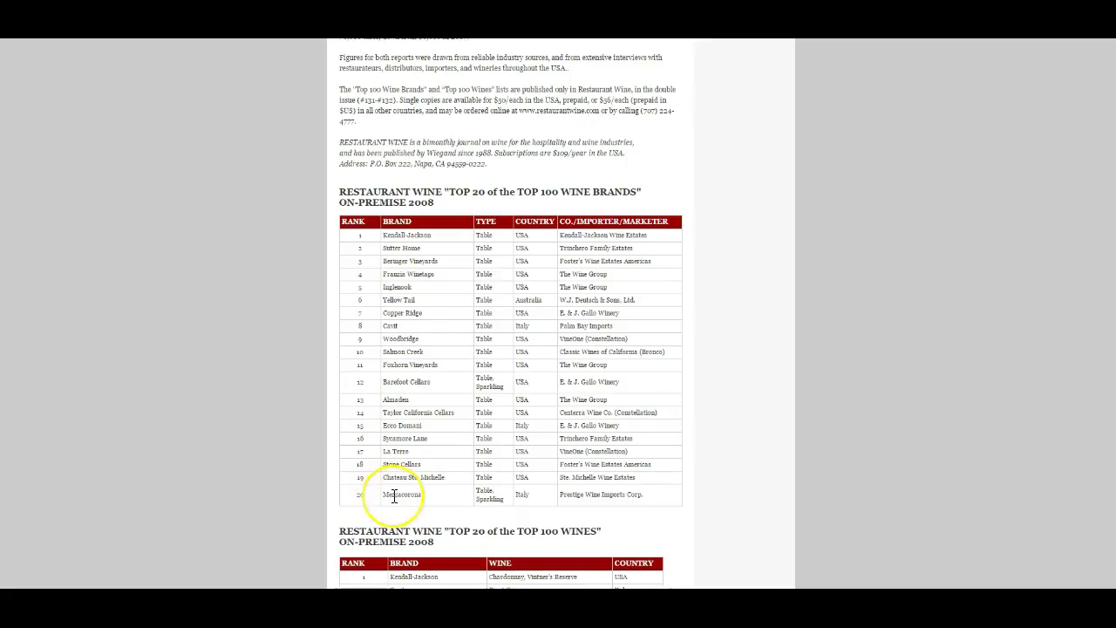
key("alt+Tab")
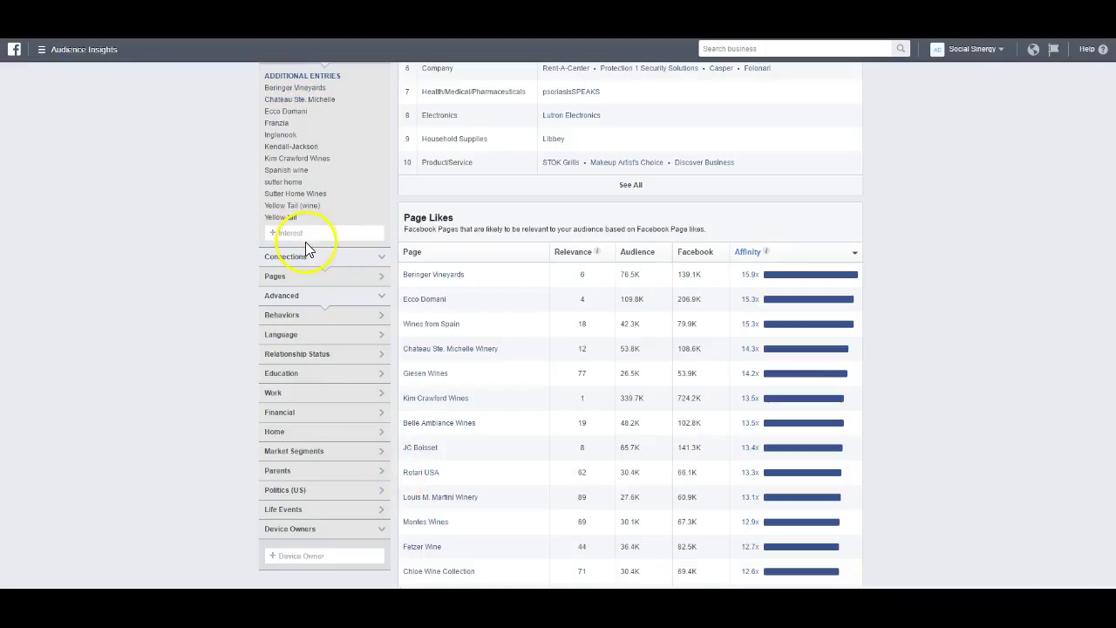
left_click(313, 248)
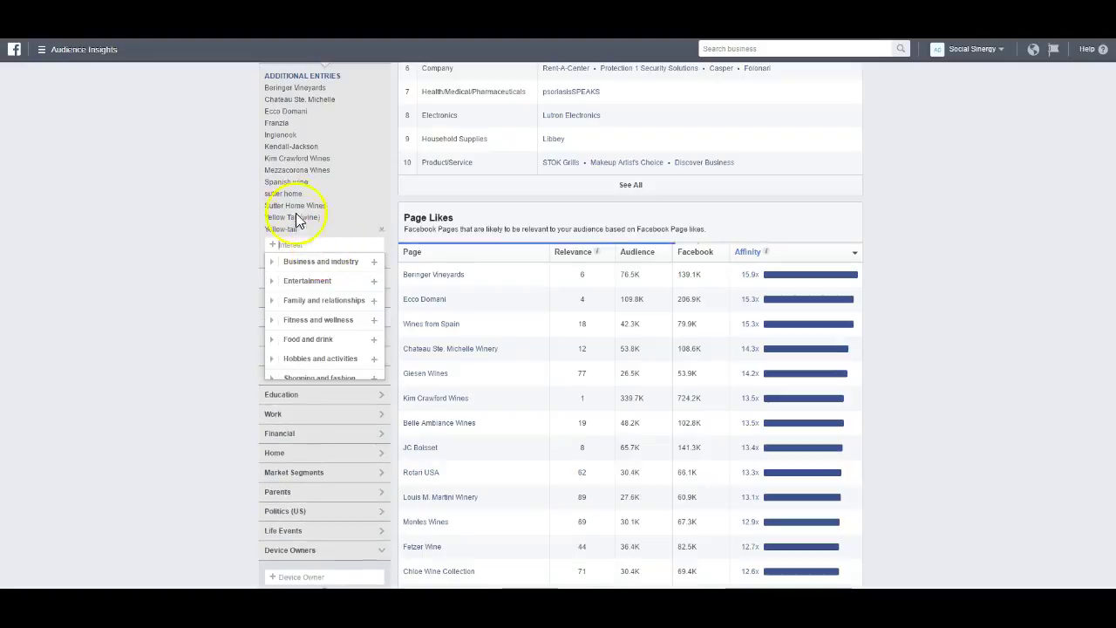
Copy Mezzacorona Wines from the added interests into cell B12 of the Excel workbook's Wine Manufacturers list
triple_click(295, 171)
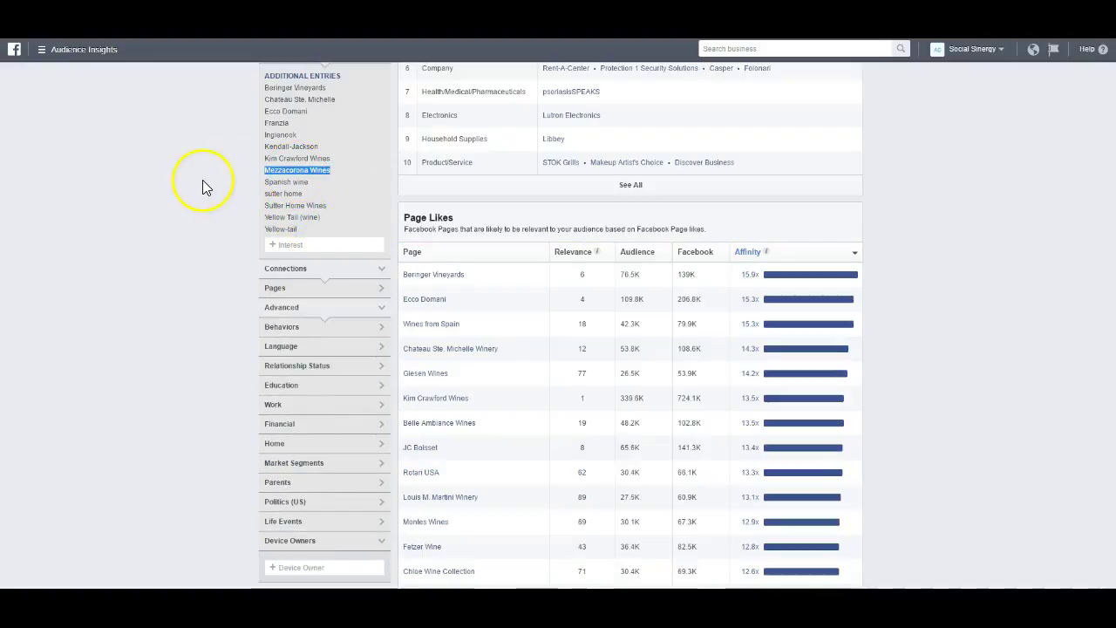
key("alt+Tab")
key("ctrl+v")
left_click(122, 305)
Review the Wine Manufacturers list from Kendall-Jackson to Mezzacorona Wines and the Winery column
left_click_drag(106, 162, 107, 256)
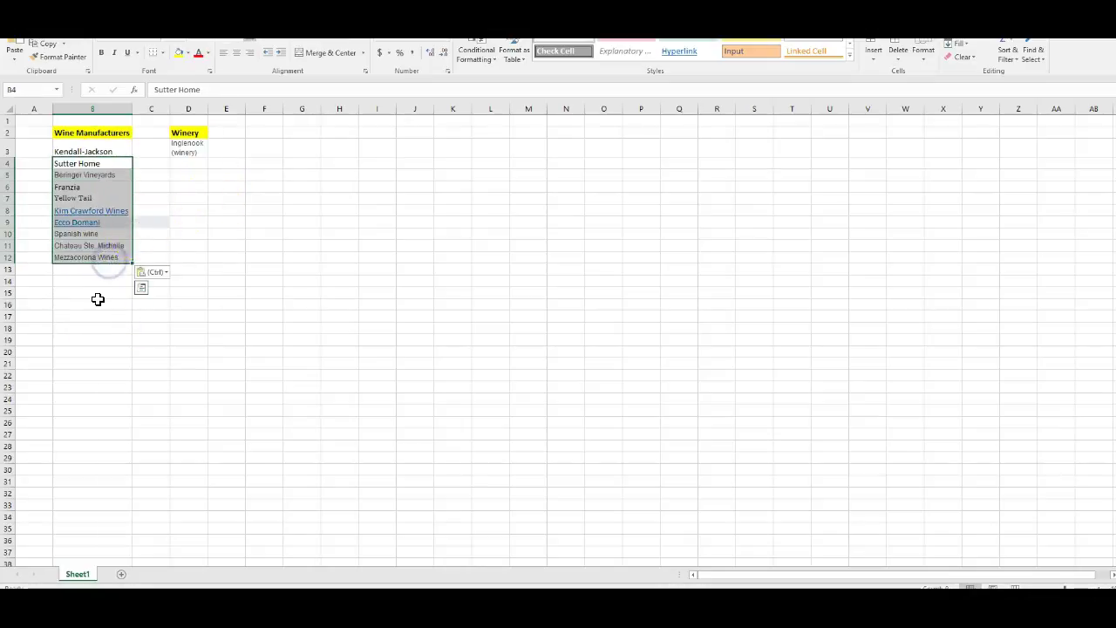
left_click(98, 299)
left_click_drag(106, 155, 121, 257)
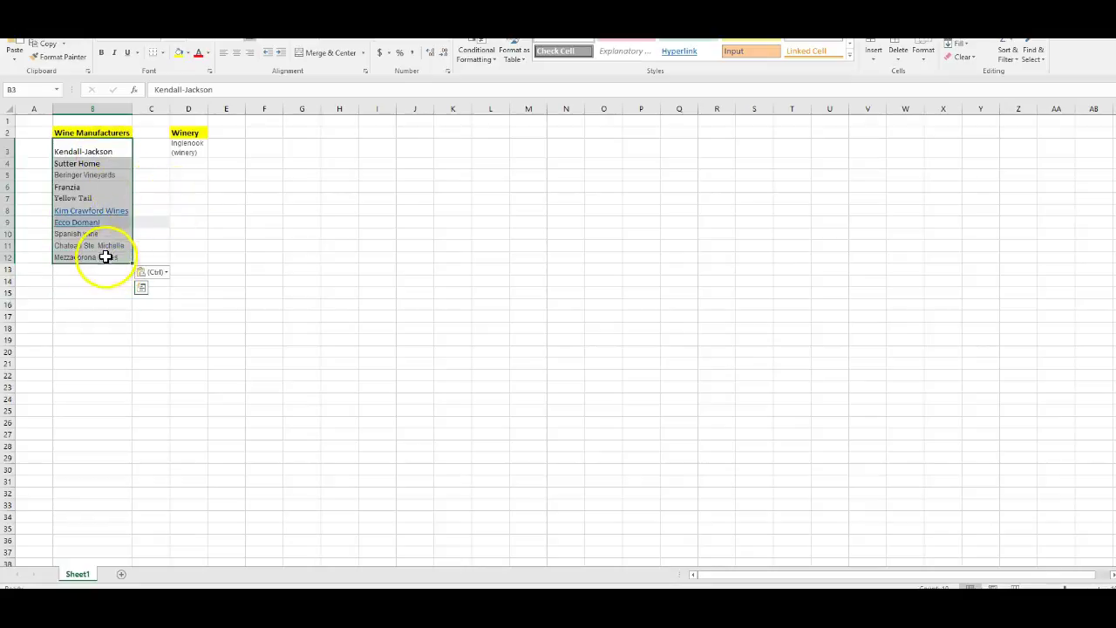
left_click(93, 258)
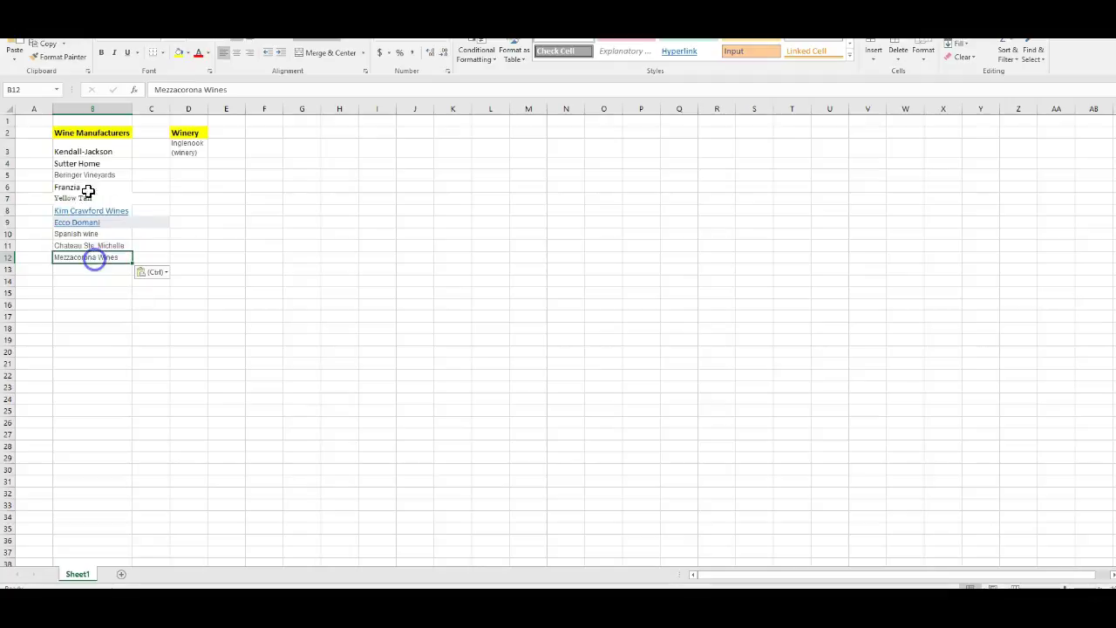
left_click_drag(90, 161, 96, 259)
left_click(95, 256)
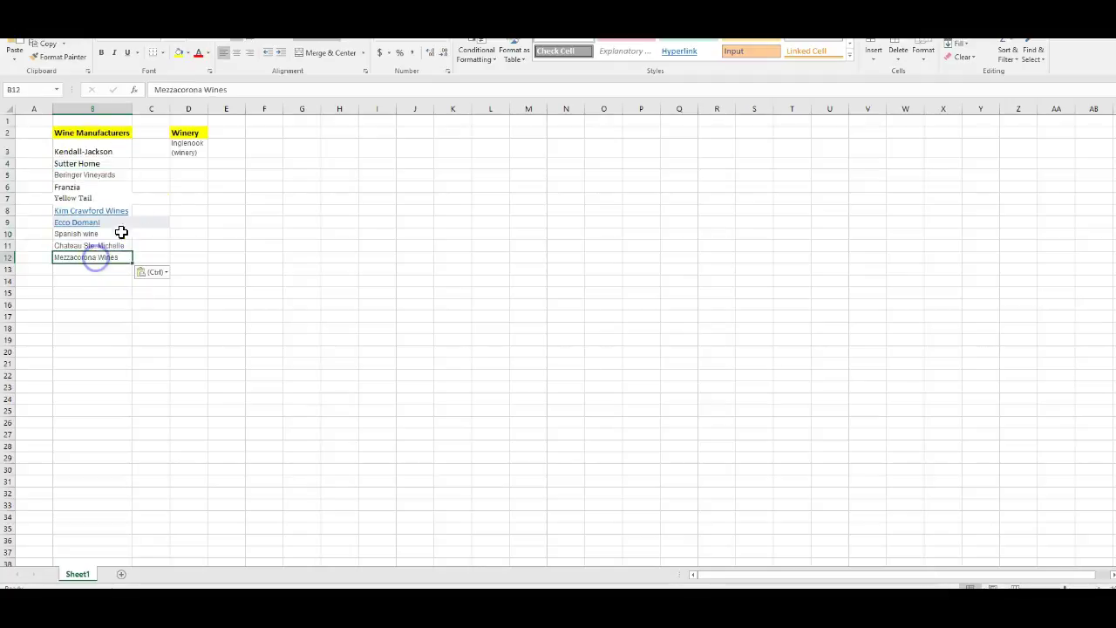
left_click(192, 164)
left_click(195, 136)
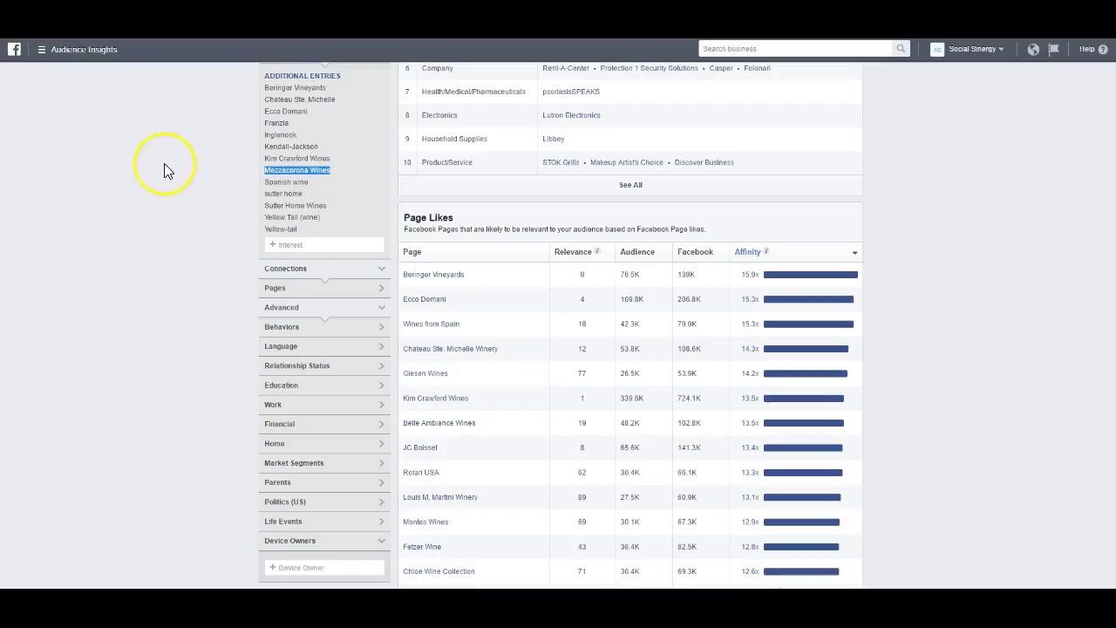
Return to Audience Insights and remove all the wine brand interests from the audience
scroll(138, 256, "down", 1)
scroll(138, 256, "up", 1)
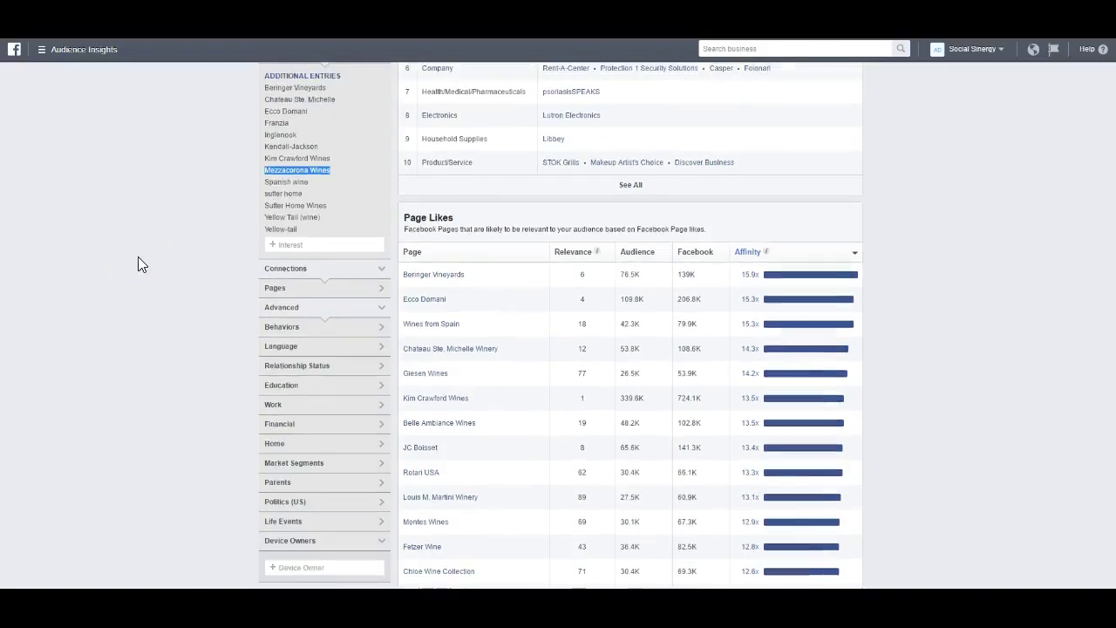
scroll(138, 257, "up", 1)
left_click(381, 205)
left_click(380, 206)
left_click(381, 206)
left_click(381, 205)
left_click(381, 206)
left_click(381, 206)
left_click(380, 206)
left_click(381, 206)
left_click(380, 206)
left_click(381, 206)
left_click(381, 206)
left_click(381, 205)
left_click(381, 205)
Search the interests for Winery and add E & J Gallo Winery from the suggestions
left_click(324, 198)
type("Winery")
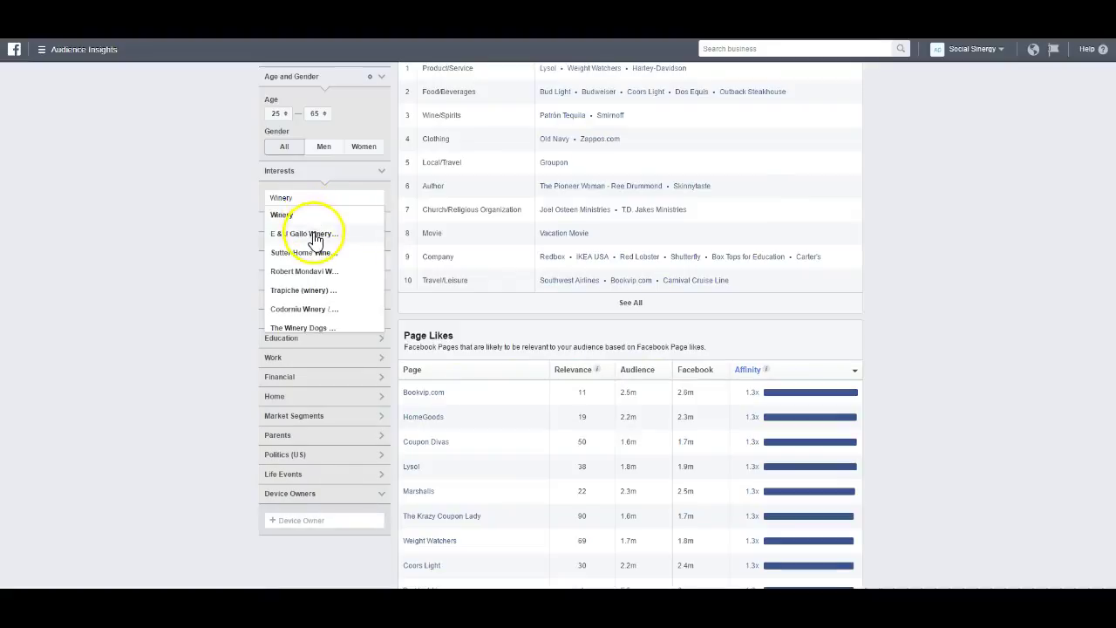
left_click(317, 234)
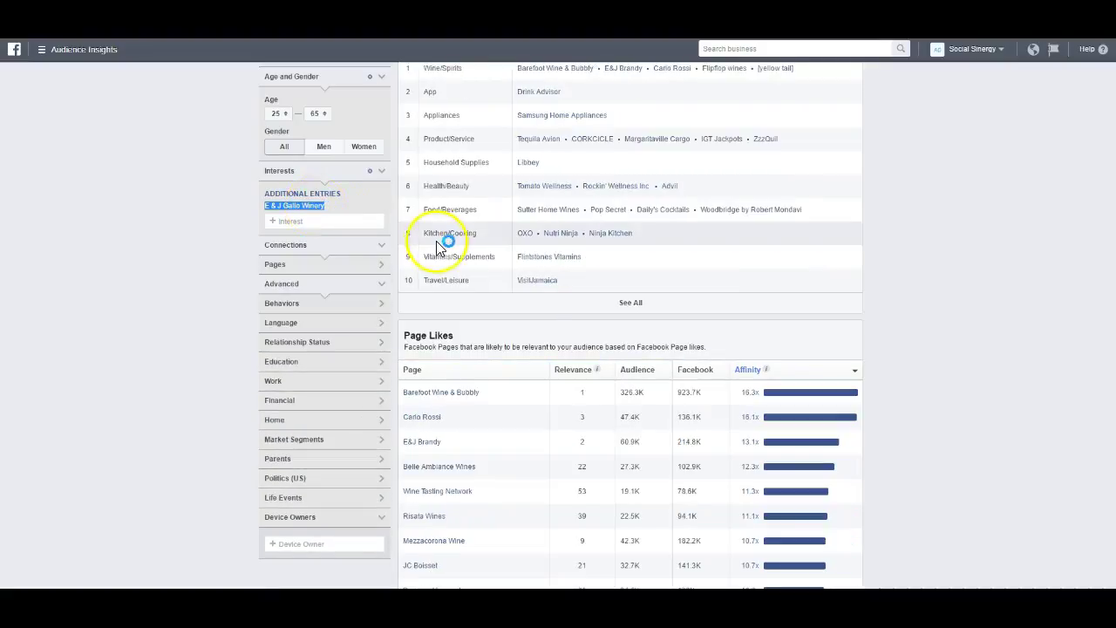
Enter E & J Gallo Winery in cell D4 of the Excel workbook's Winery list and widen column D
key("alt+Tab")
left_click(201, 166)
type("E & J Gallo Winery")
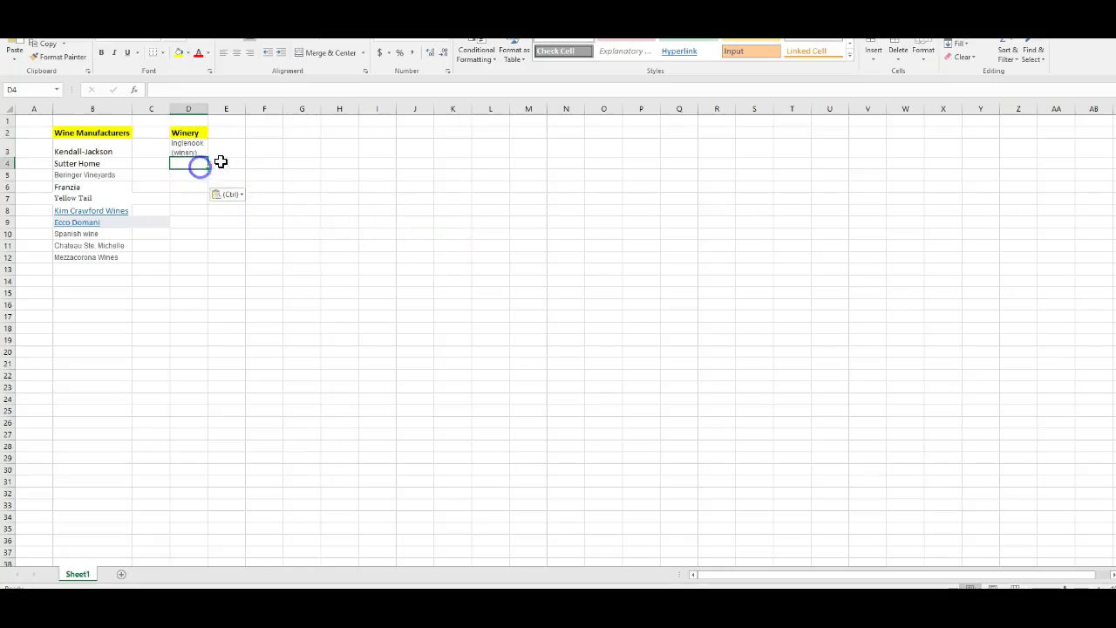
left_click_drag(207, 109, 265, 116)
key("alt+Tab")
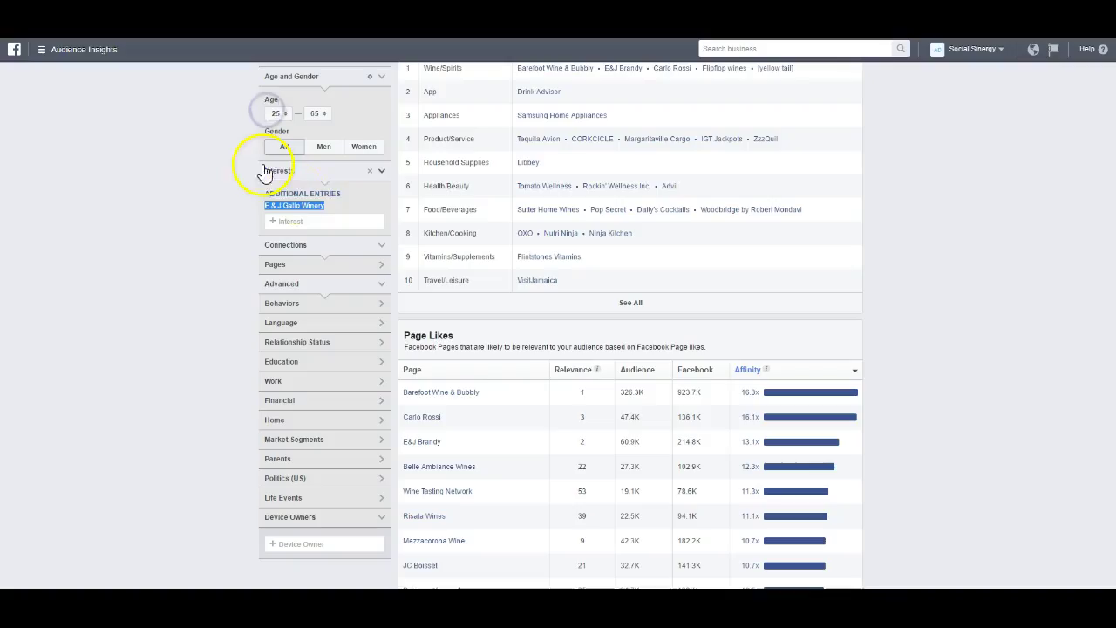
Look up Carlo Rossi from the Page Likes table as an interest in Audience Insights
left_click(310, 223)
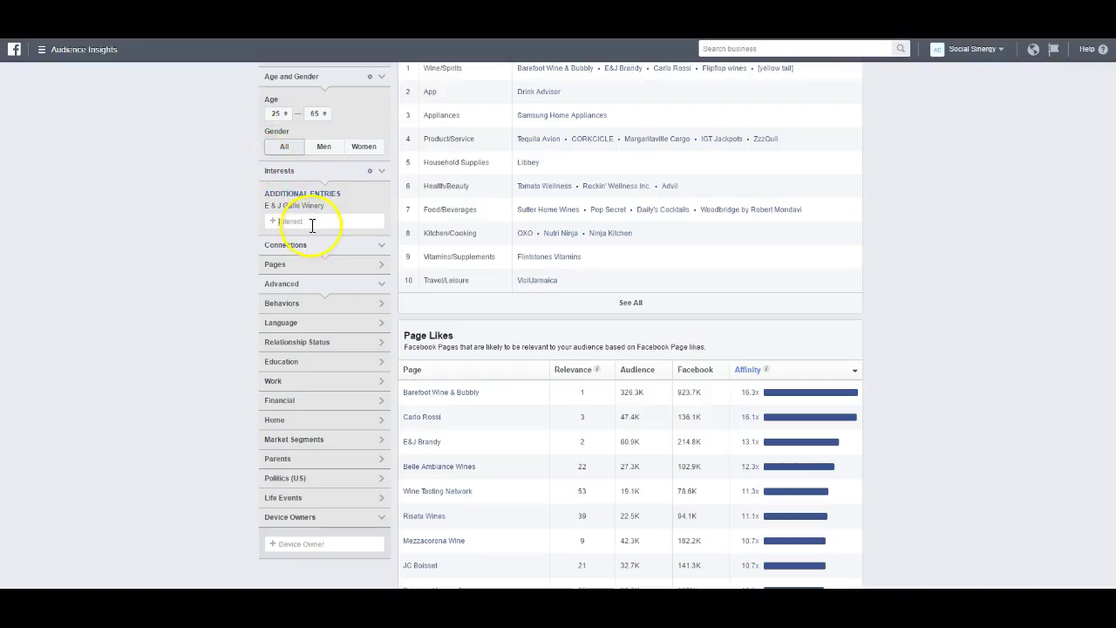
left_click(203, 253)
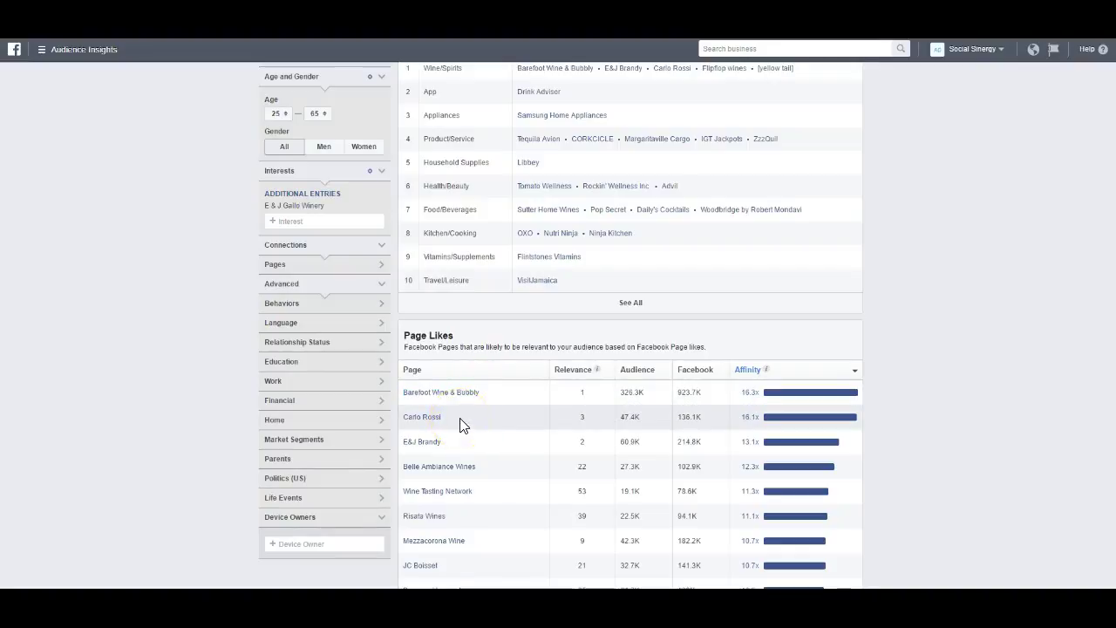
left_click(312, 224)
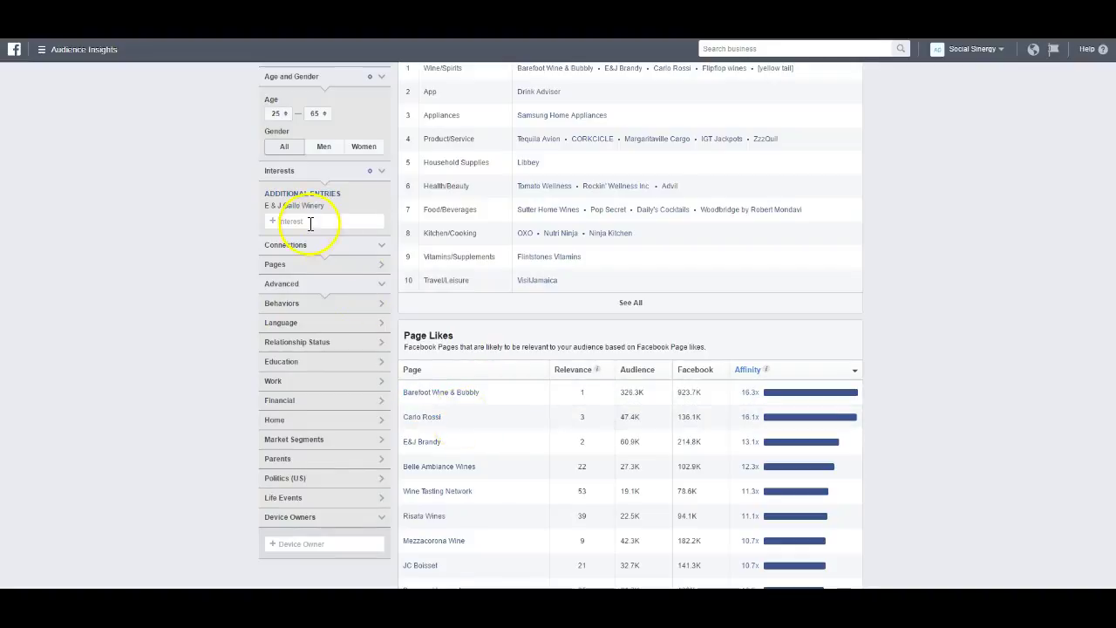
type("Carlo Rossi")
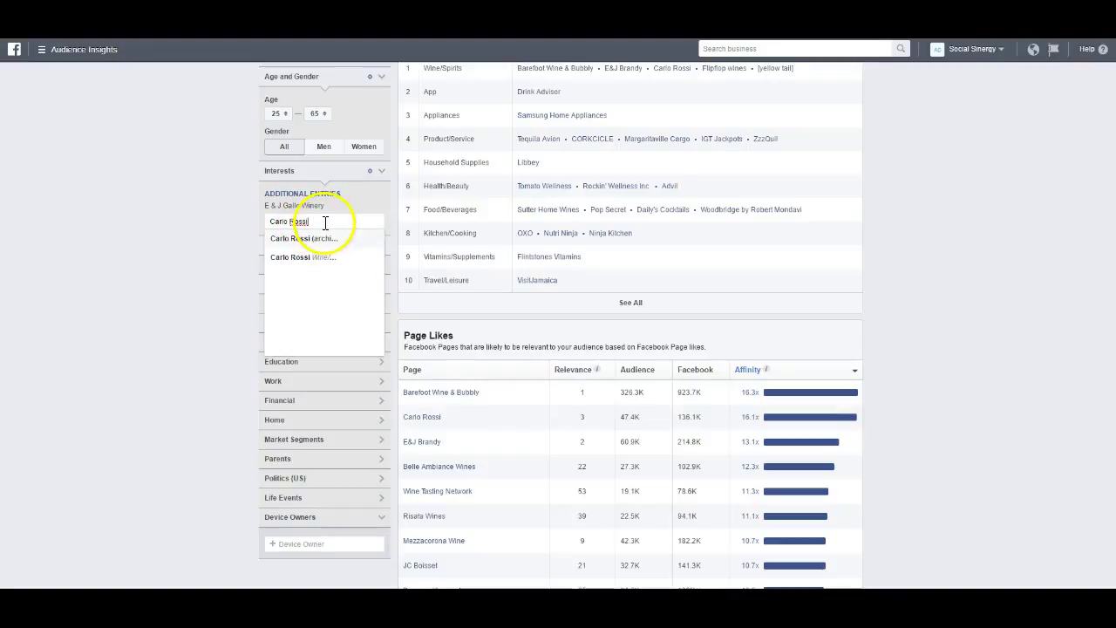
Record Carlo Rossi in cell B13 of the Excel workbook's Wine Manufacturers list, leaving the next empty Winery cell selected
key("ctrl+x")
key("alt+Tab")
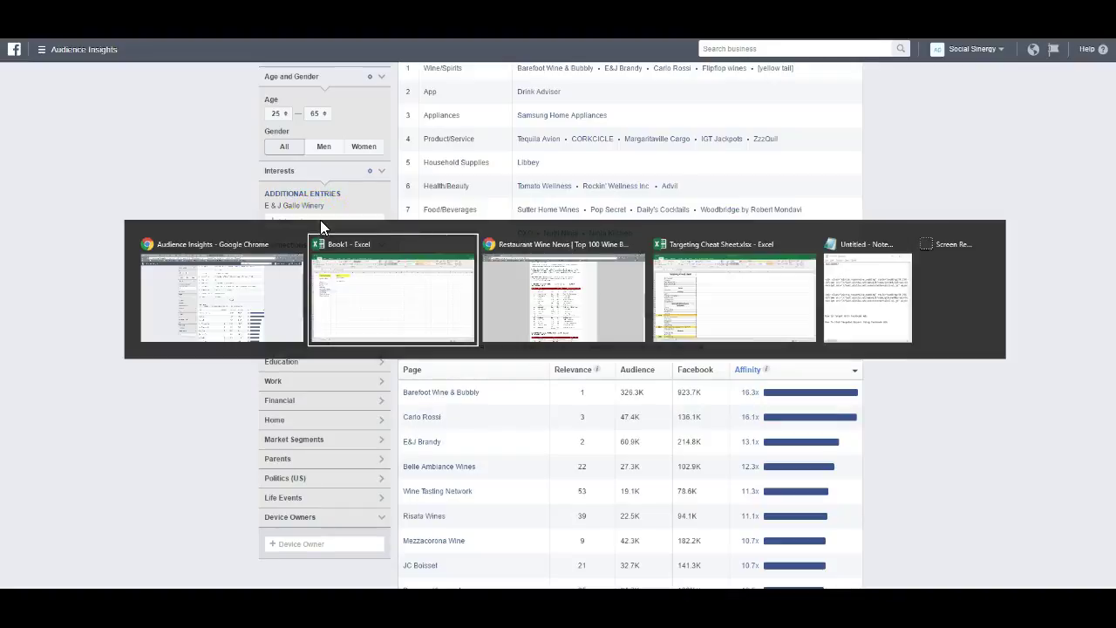
left_click(109, 285)
key("ctrl+v")
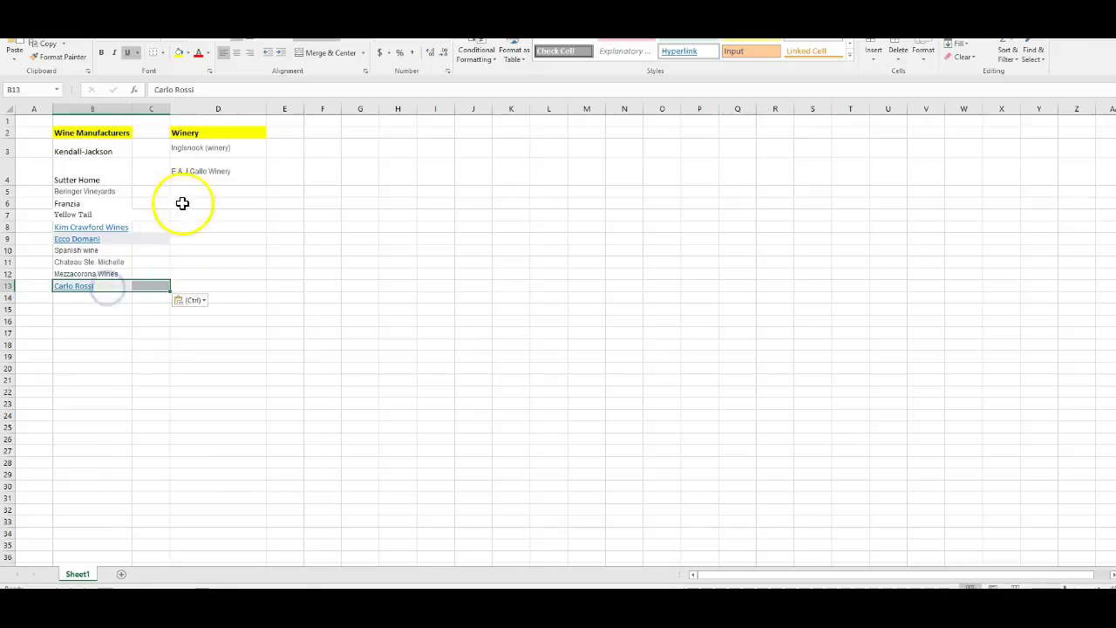
left_click(195, 190)
Search the Audience Insights interests for winery, add Sutter Home Winery, and return to the Excel workbook
key("alt+Tab")
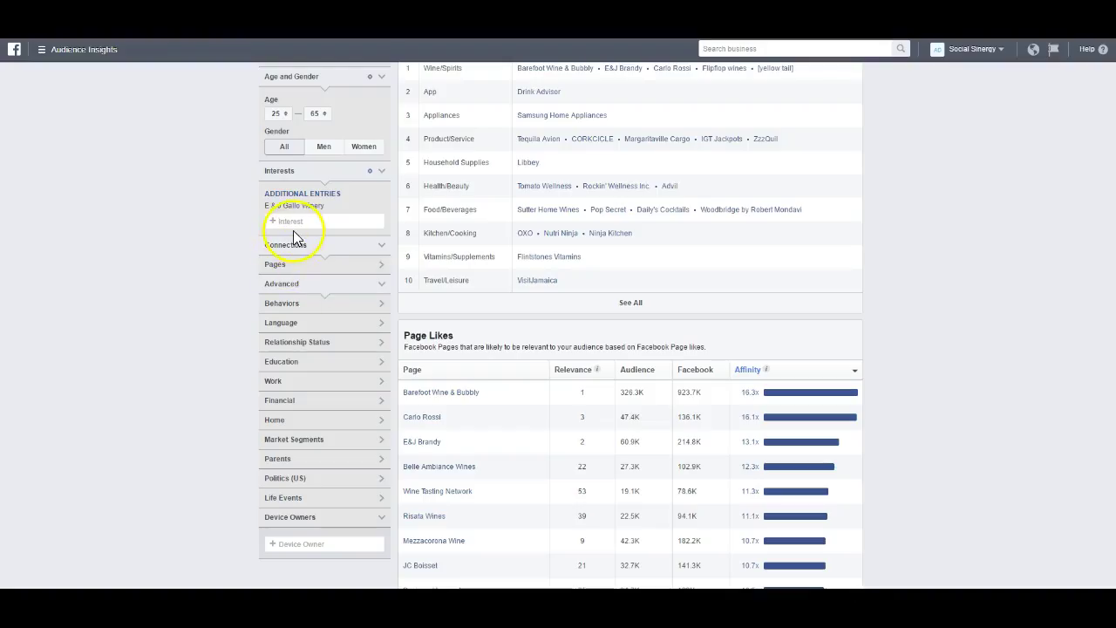
type("winery")
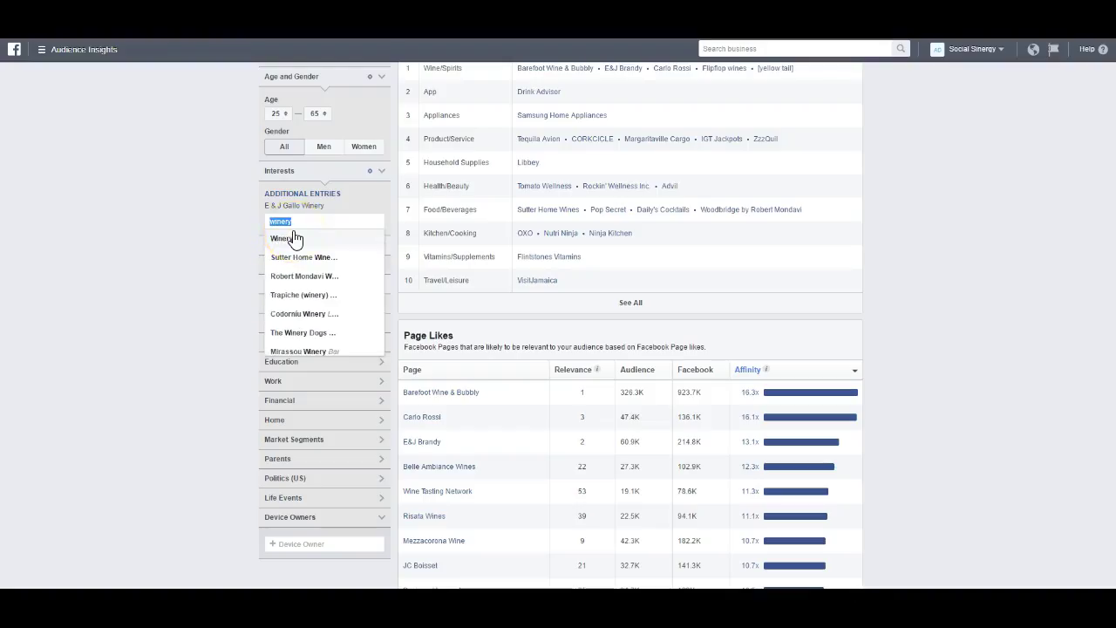
left_click(316, 259)
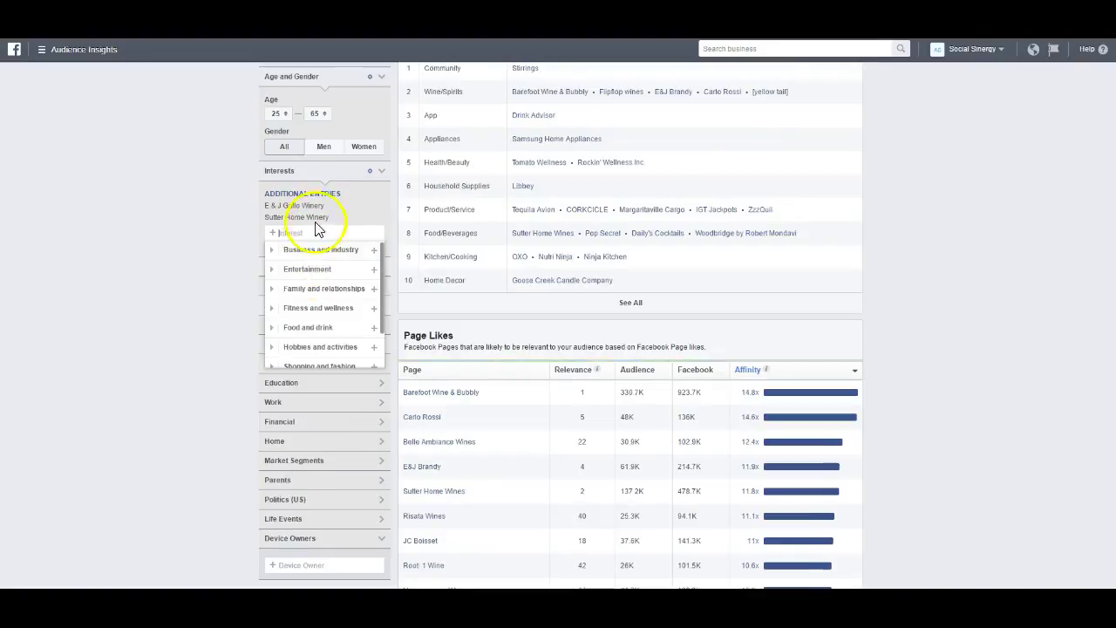
key("alt+Tab")
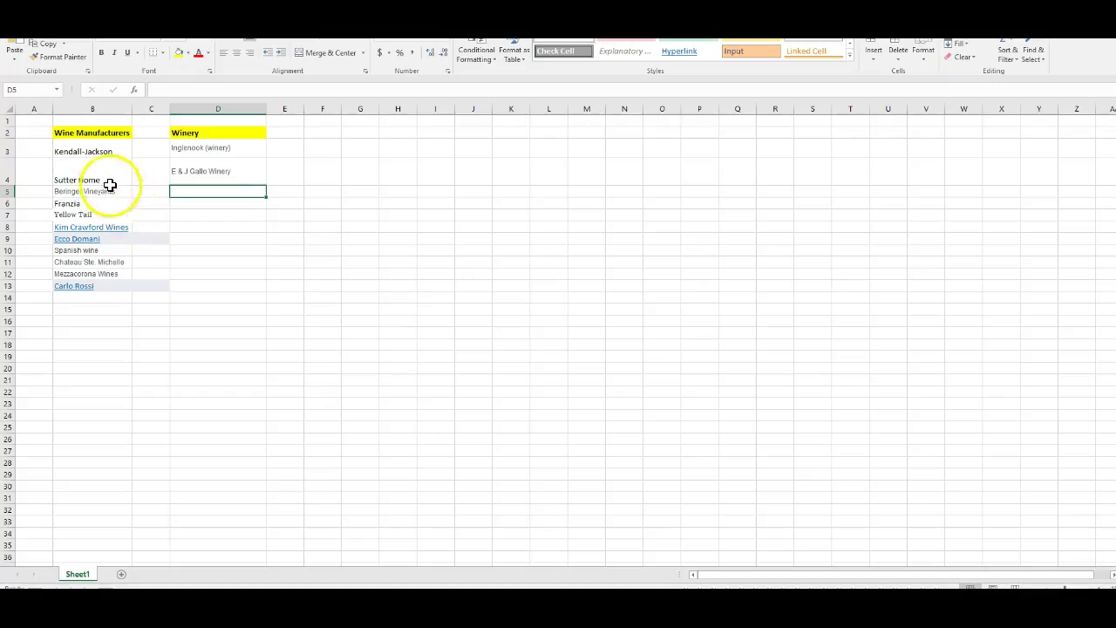
Record the Sutter Home Winery interest from Audience Insights in cell D5 of the Excel workbook's Winery list
left_click(100, 180)
left_click(209, 191)
key("alt+Tab")
triple_click(316, 218)
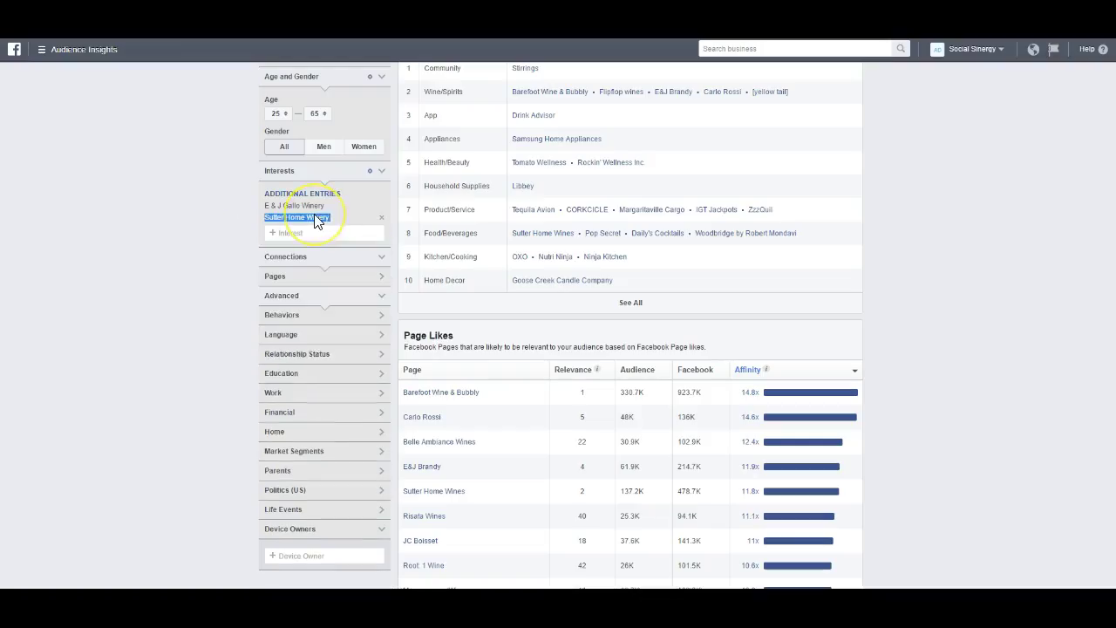
key("ctrl+c")
key("alt+Tab")
key("ctrl+v")
key("Return")
Search the Audience Insights interests for winery, add Robert Mondavi Winery, and record it in cell D6 of the Excel Winery list
key("alt+Tab")
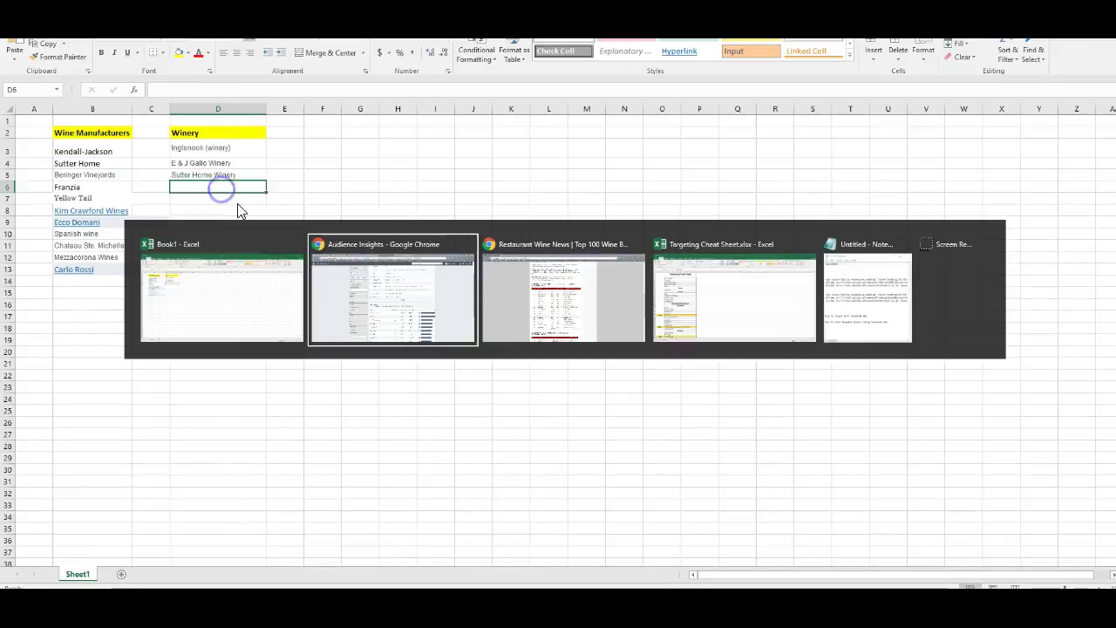
left_click(298, 233)
type("winery")
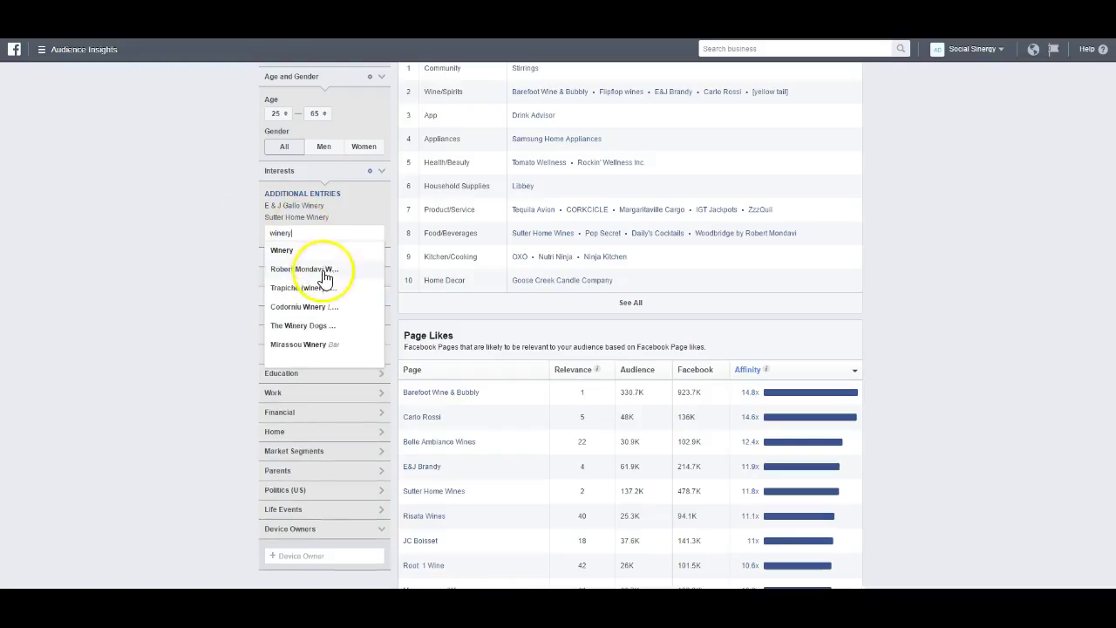
left_click(321, 269)
triple_click(320, 218)
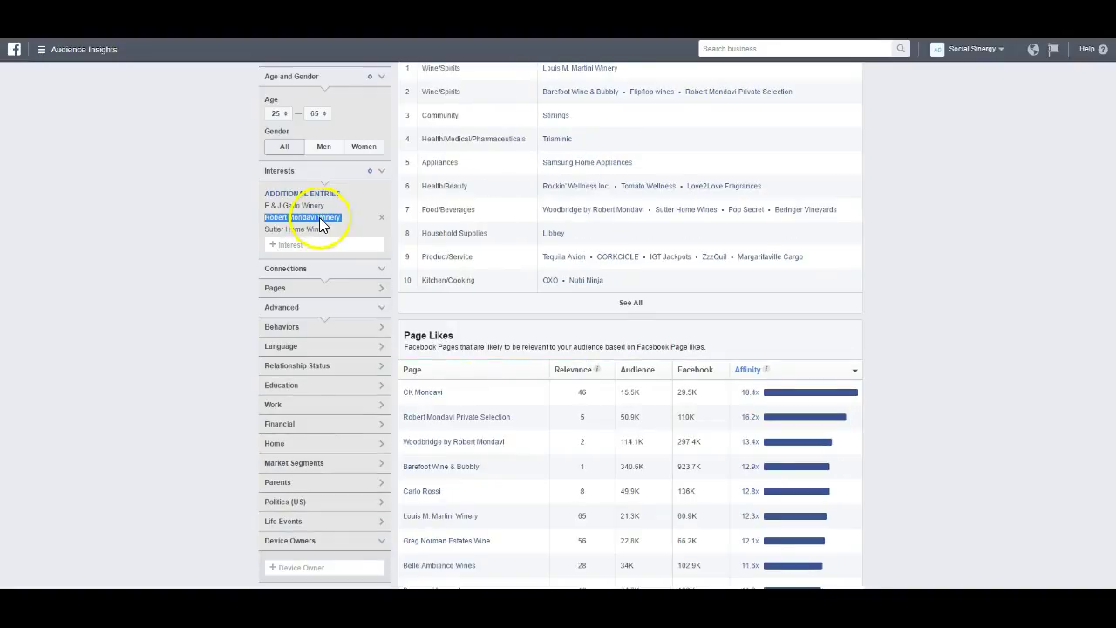
key("ctrl+c")
key("alt+Tab")
key("Return")
Add Trapiche (winery) as an Audience Insights interest via a winery search and record it in cell D7 of the Excel Winery list
key("alt+Tab")
left_click(312, 245)
type("winery")
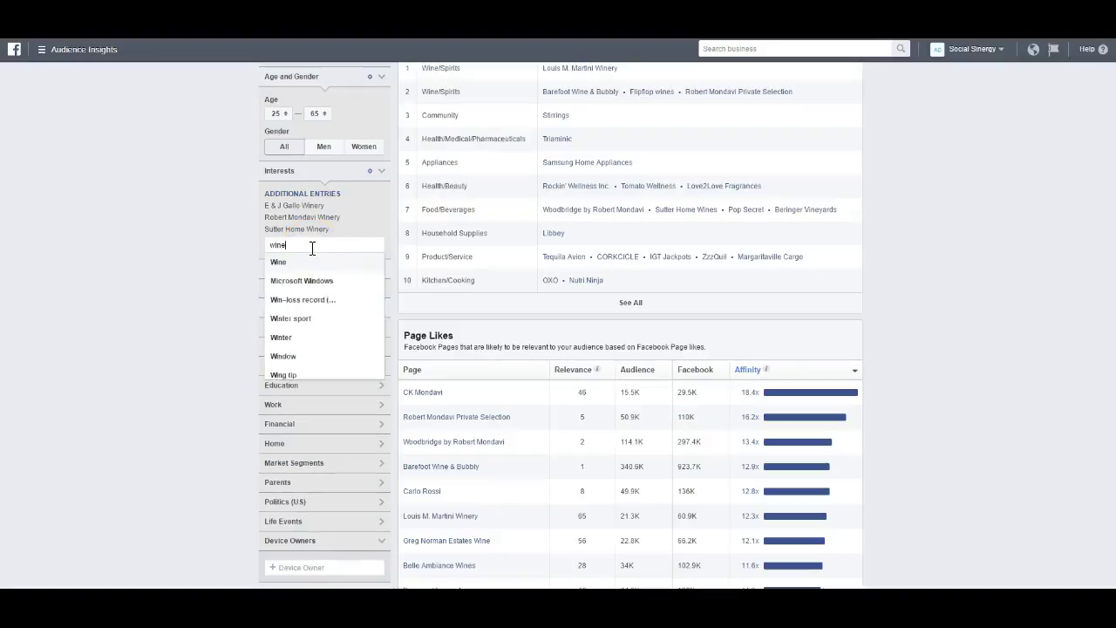
left_click(314, 281)
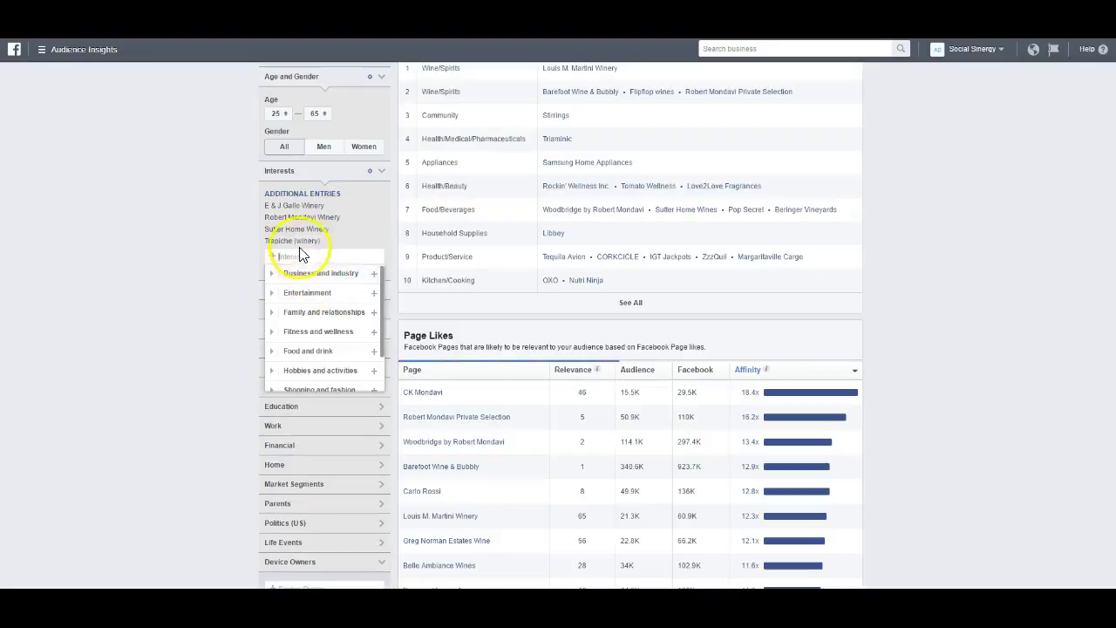
triple_click(296, 241)
key("ctrl+c")
key("alt+Tab")
key("ctrl+v")
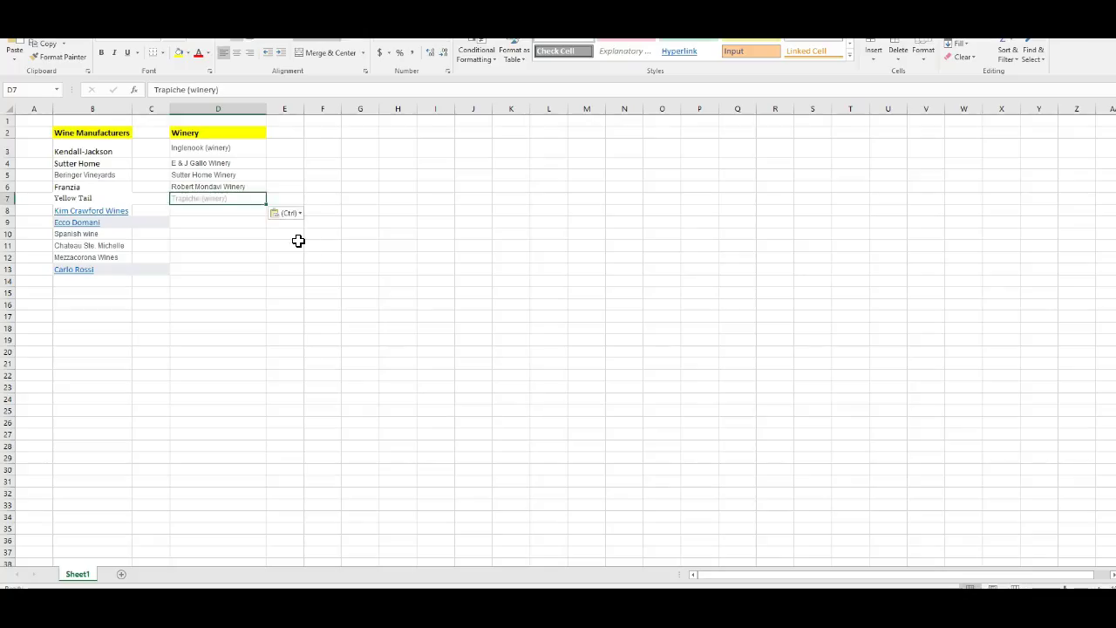
Add Codorníu Winery as an Audience Insights interest via a winery search and record it in cell D8 of the Excel Winery list
key("alt+Tab")
left_click(305, 256)
type("winery")
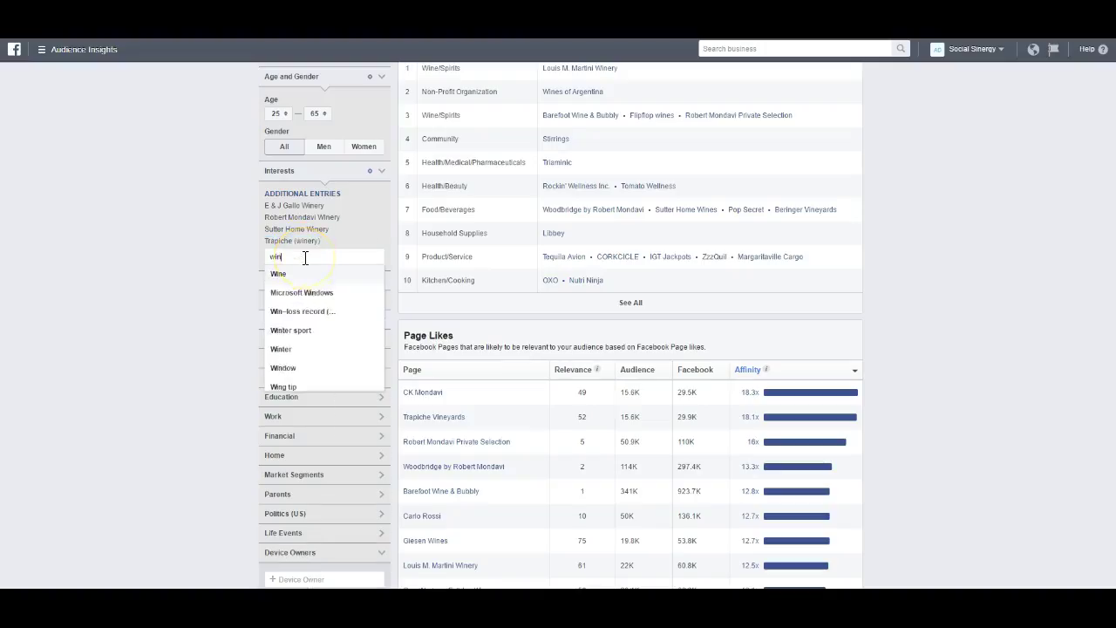
left_click(322, 294)
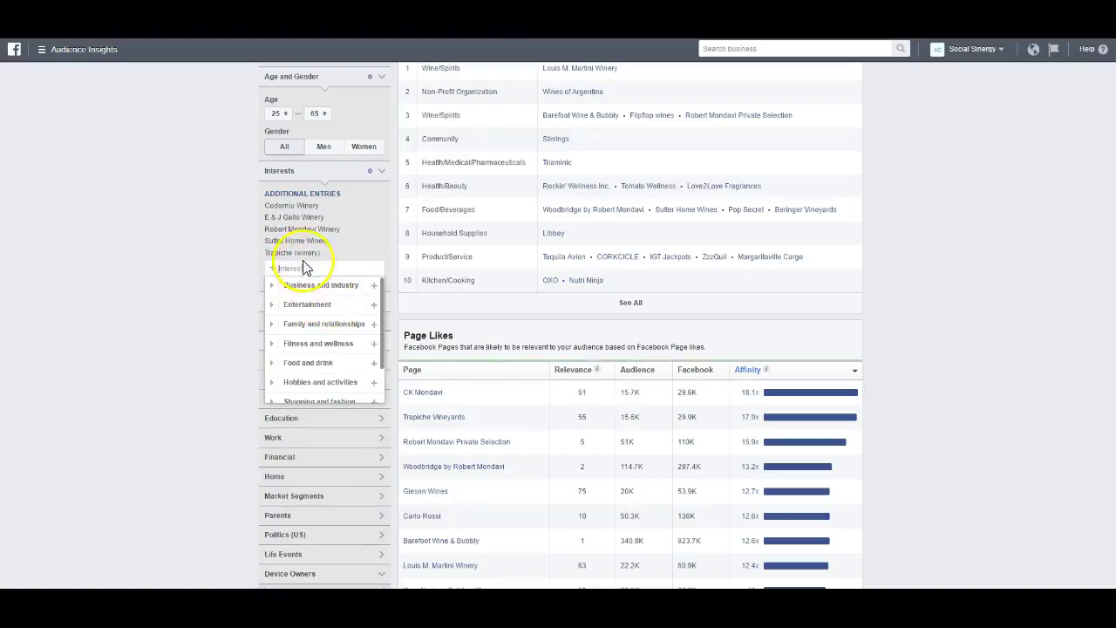
triple_click(301, 206)
key("ctrl+c")
key("alt+Tab")
key("ctrl+v")
key("Down")
key("Down")
Add Mirassou Winery as an Audience Insights interest via a winery search and record it in cell D9 of the Excel Winery list
key("alt+Tab")
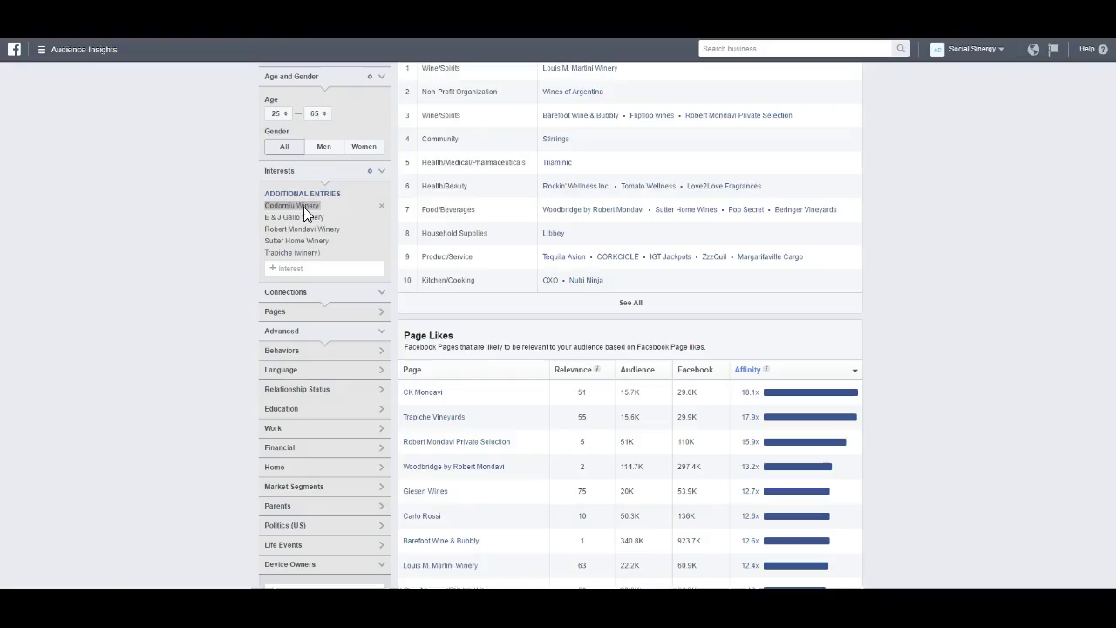
left_click(303, 267)
type("winery")
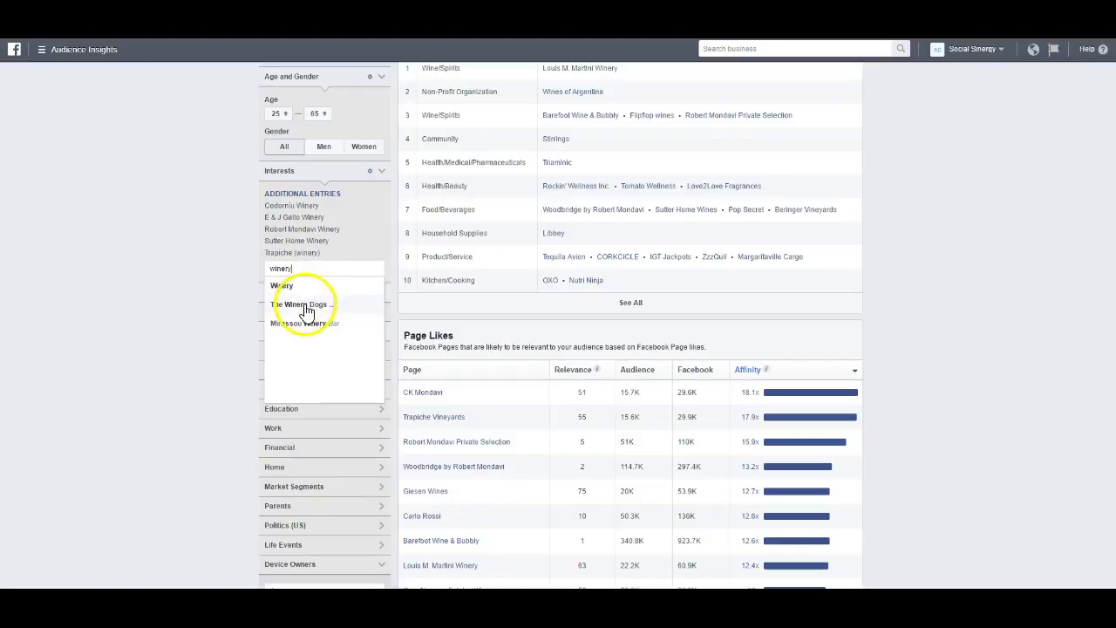
left_click(299, 323)
left_click(204, 258)
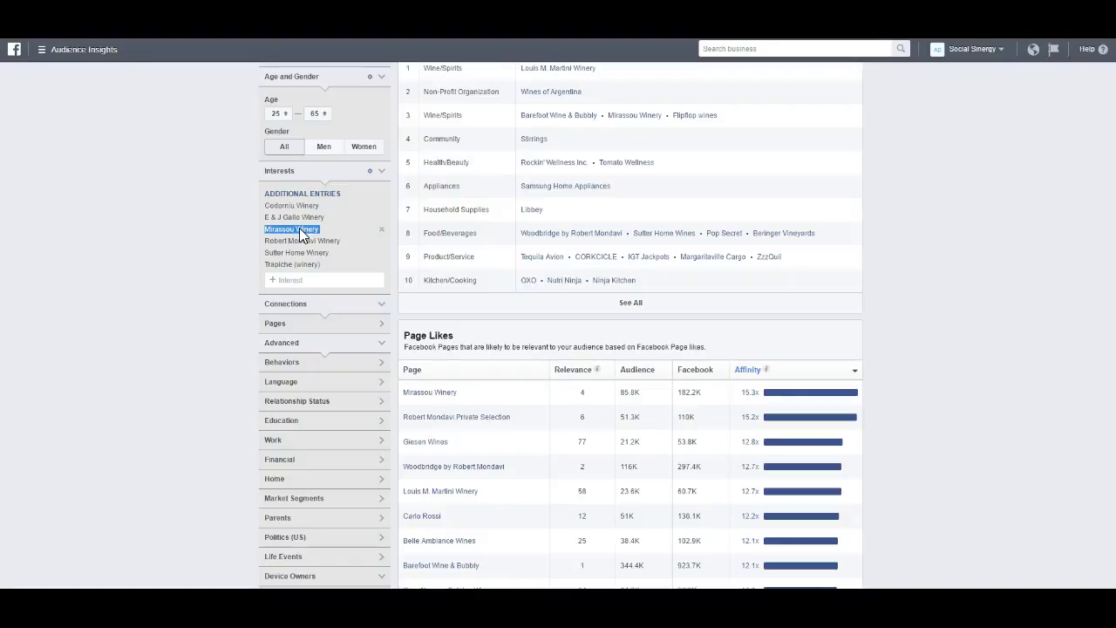
key("alt+Tab")
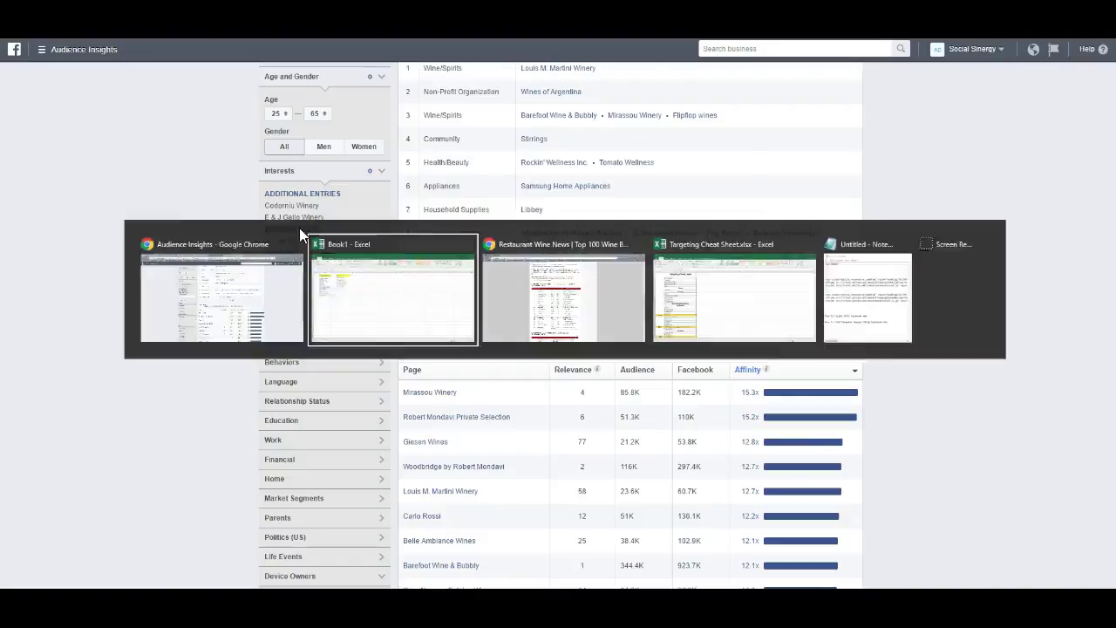
key("Down")
key("ctrl+v")
Add the general Winery interest in Audience Insights and record it in cell D10 of the Excel Winery list
key("alt+Tab")
left_click(309, 280)
type("winery")
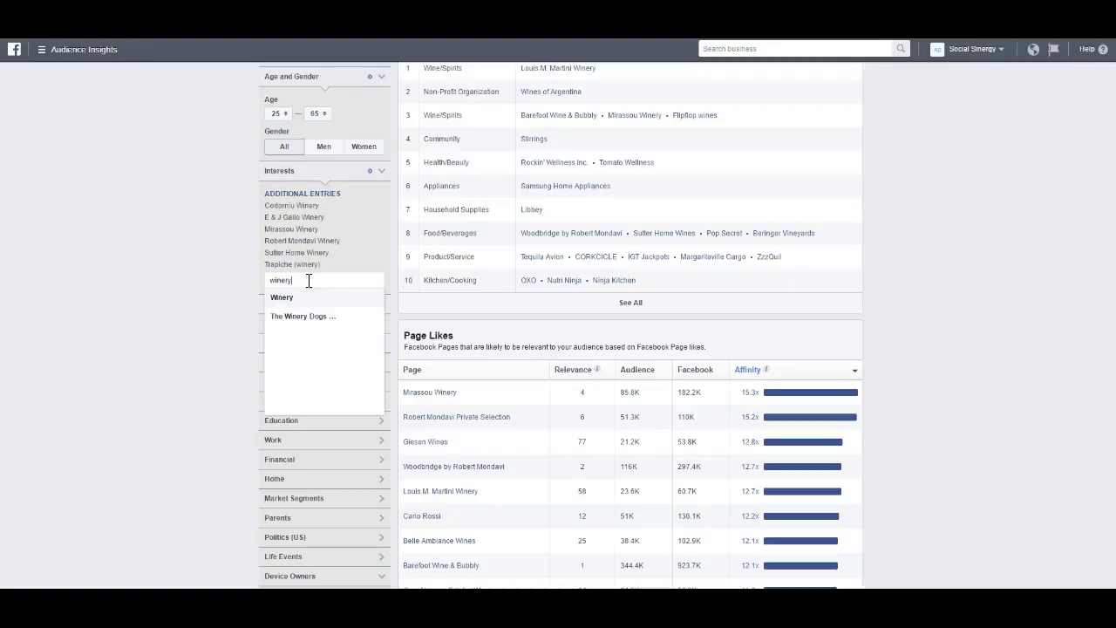
left_click(299, 297)
left_click(192, 302)
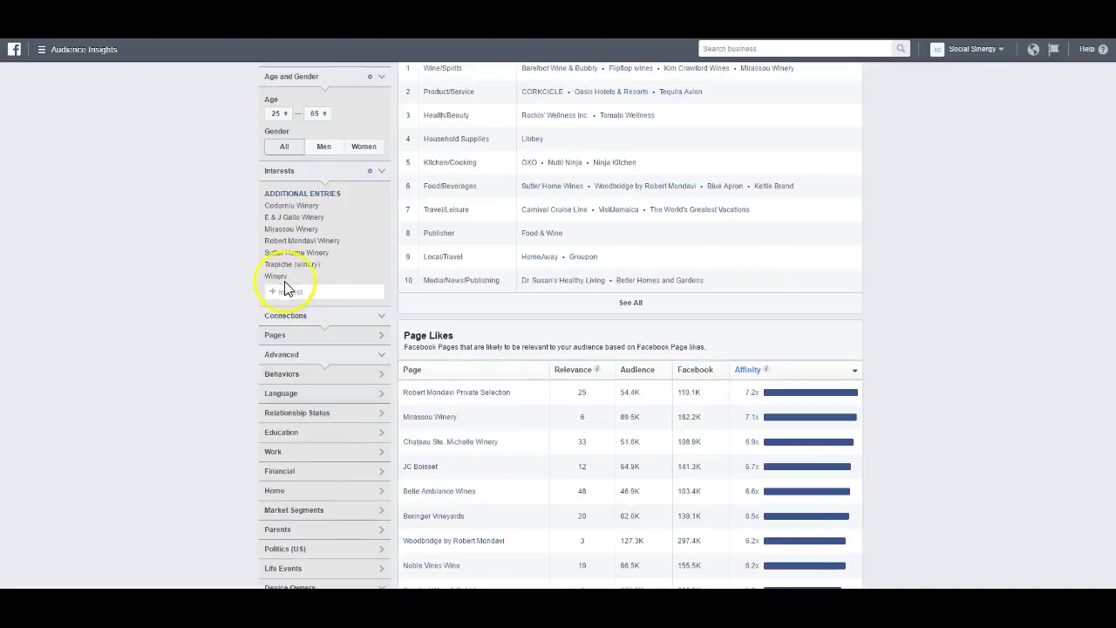
key("ctrl+c")
key("alt+Tab")
key("ctrl+v")
key("Return")
Return to Audience Insights and remove the general Winery interest from the audience
key("alt+Tab")
key("alt+Tab")
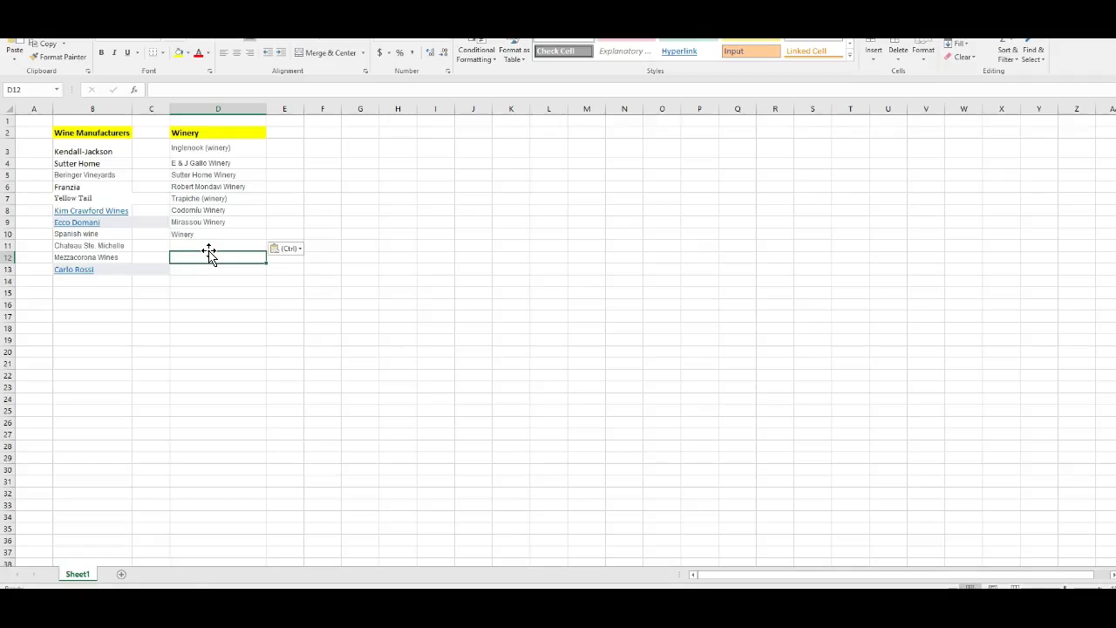
key("alt+Tab")
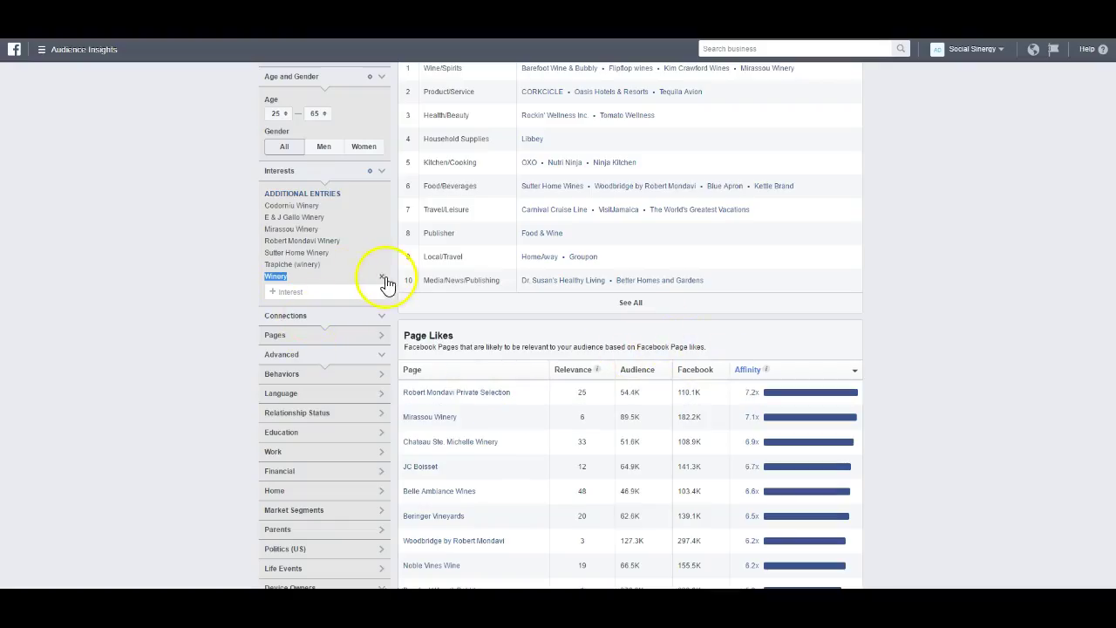
left_click(381, 277)
Copy Robert Mondavi Private Selection from Page Likes into cell D11 of the Excel Winery list and add it as an Audience Insights interest
mouse_move(757, 389)
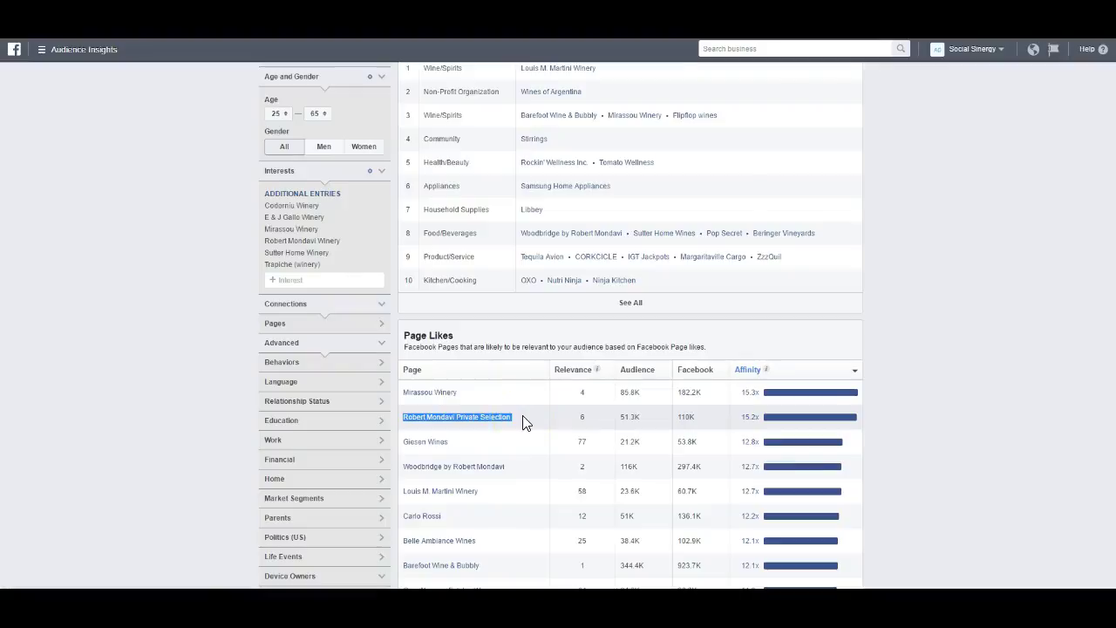
key("alt+Tab")
key("ctrl+v")
key("alt+Tab")
left_click(301, 279)
key("ctrl+v")
left_click(307, 299)
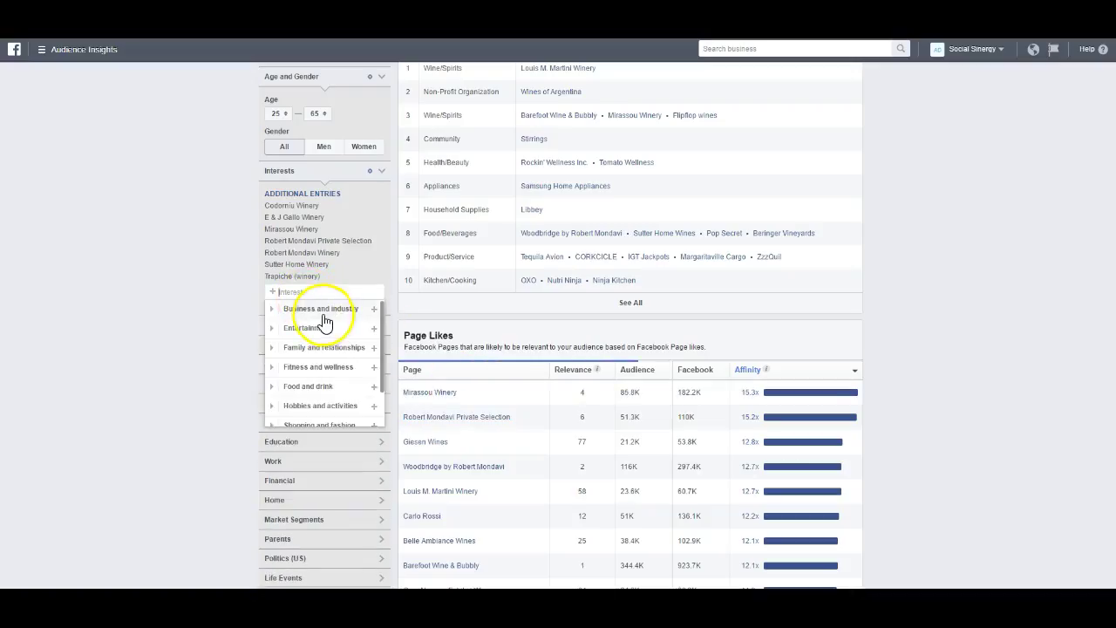
key("alt+Tab")
left_click(211, 273)
Add Woodbridge by Robert Mondavi from Page Likes as an Audience Insights interest and record it in cell D12 of the Excel Winery list
key("alt+Tab")
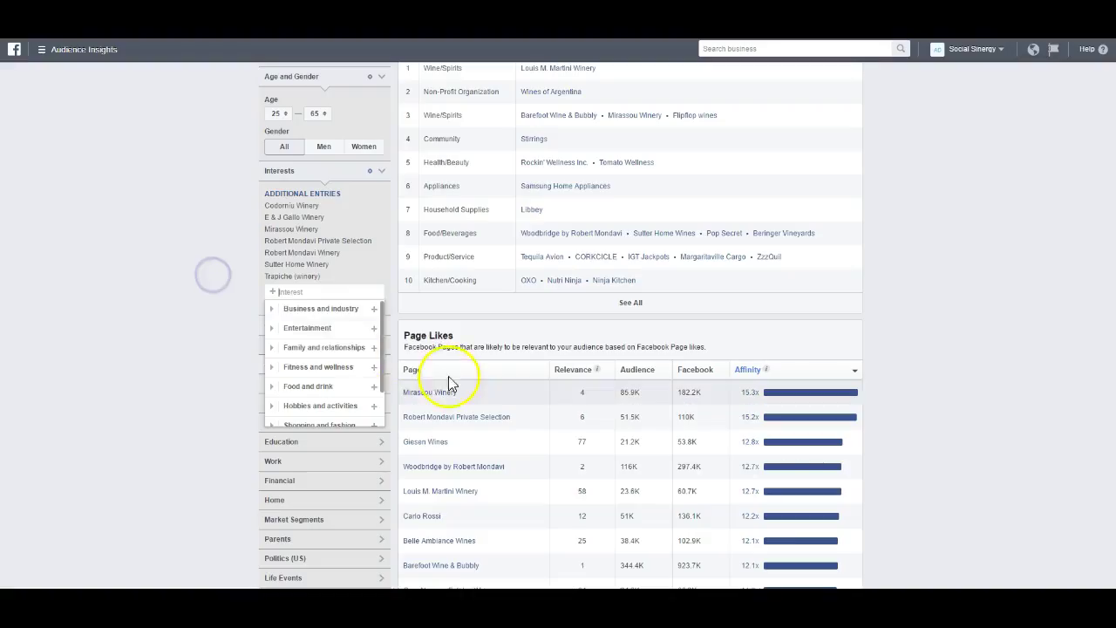
left_click(470, 395)
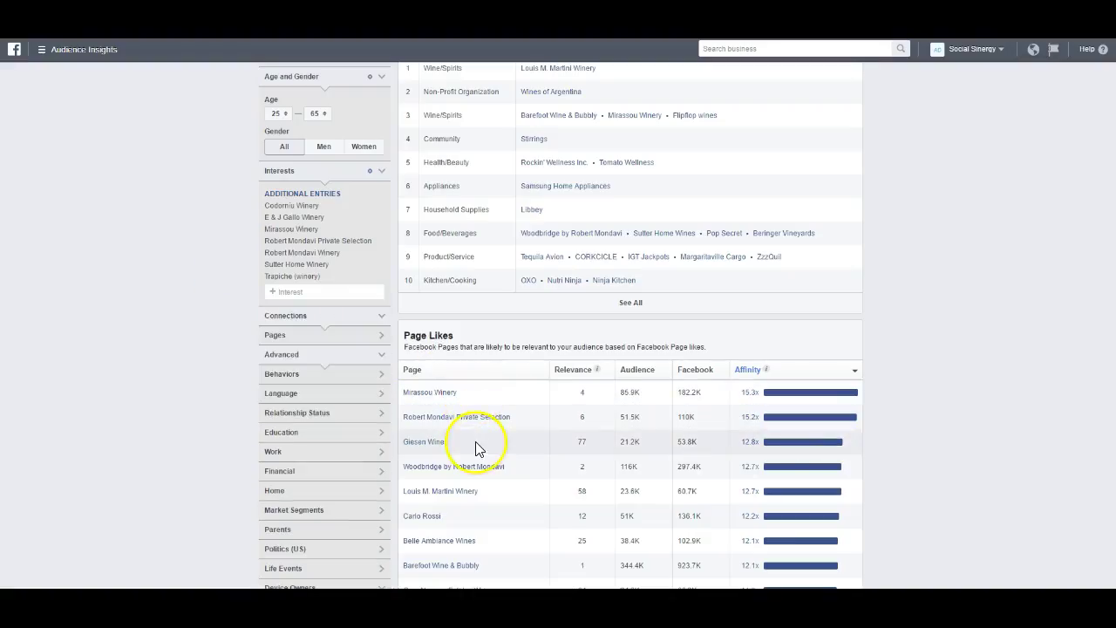
left_click(340, 361)
left_click(320, 292)
key("ctrl+v")
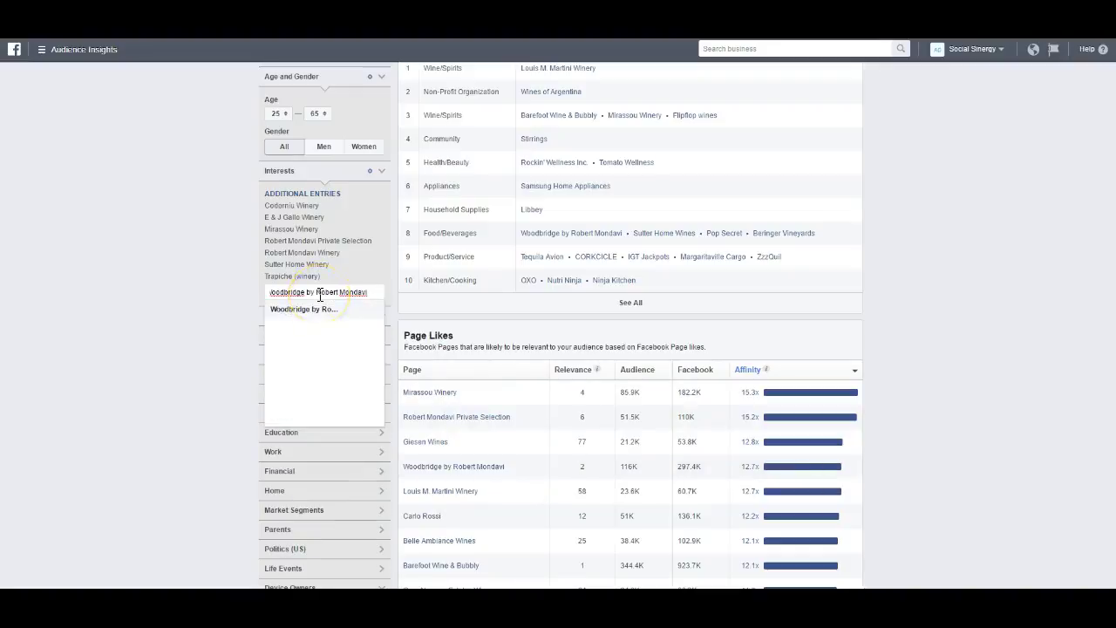
left_click(321, 310)
key("alt+Tab")
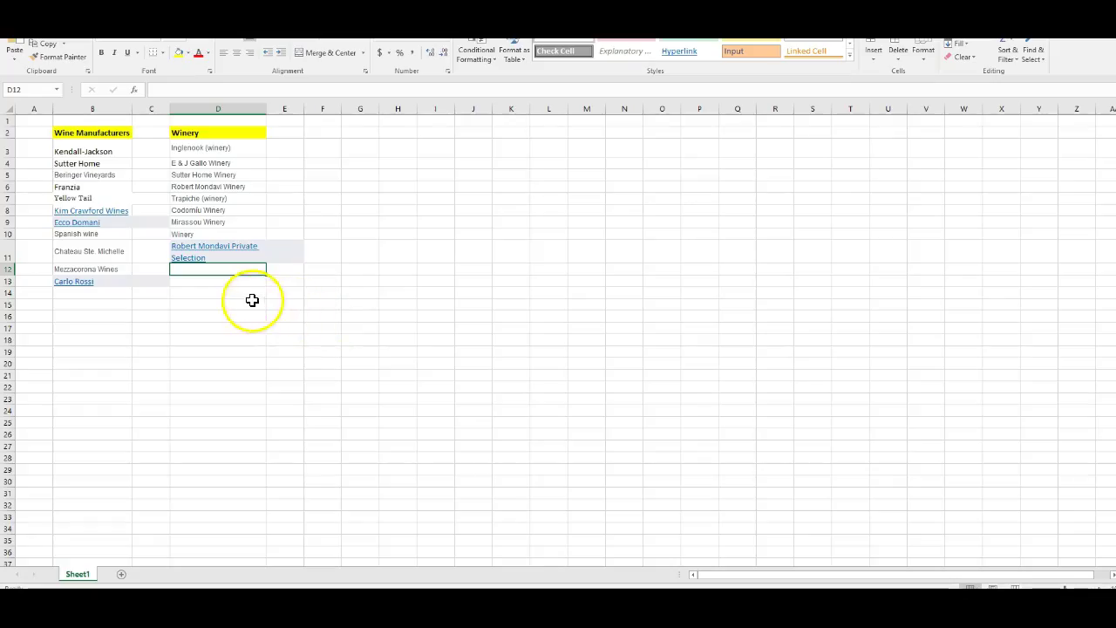
key("ctrl+v")
left_click(224, 293)
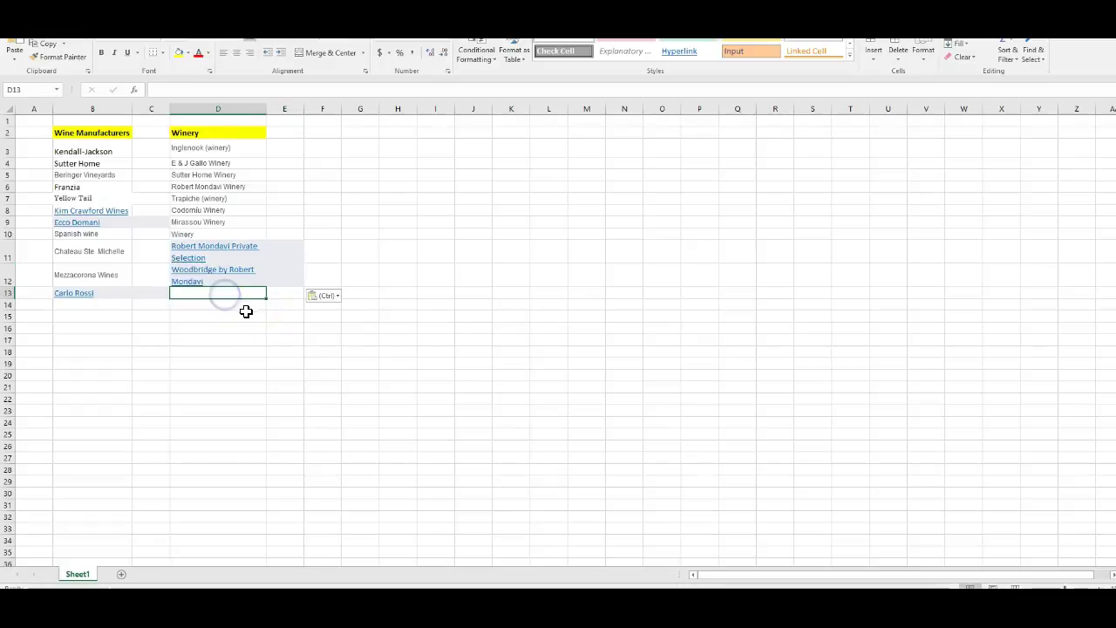
Look up Louis M. Martini Winery as an interest in Audience Insights and examine the remaining Page Likes for more wineries
key("alt+Tab")
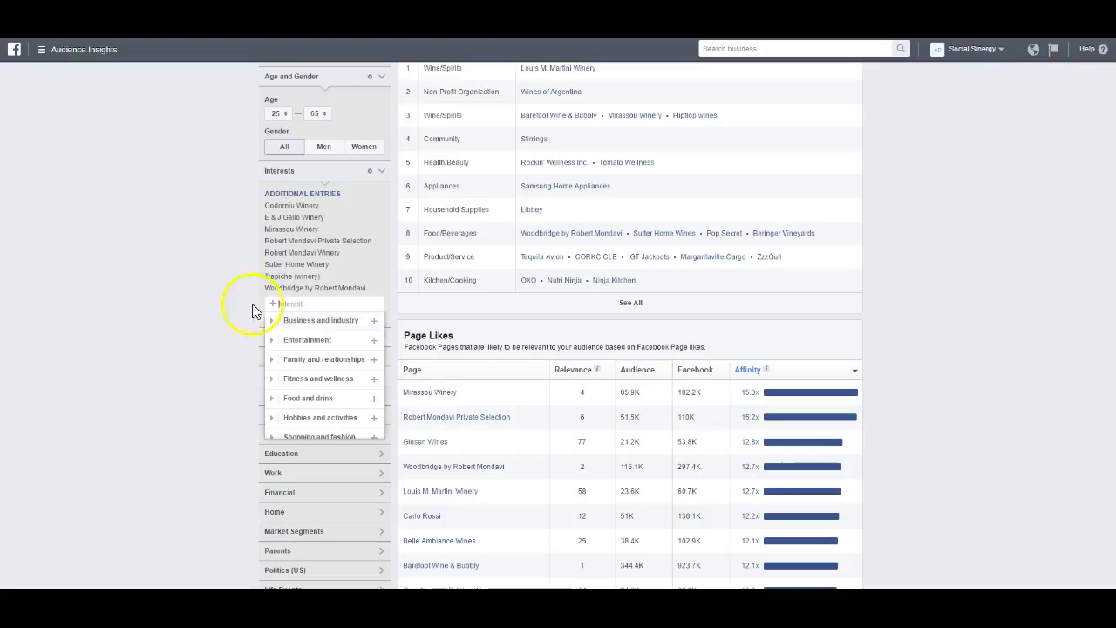
left_click(351, 398)
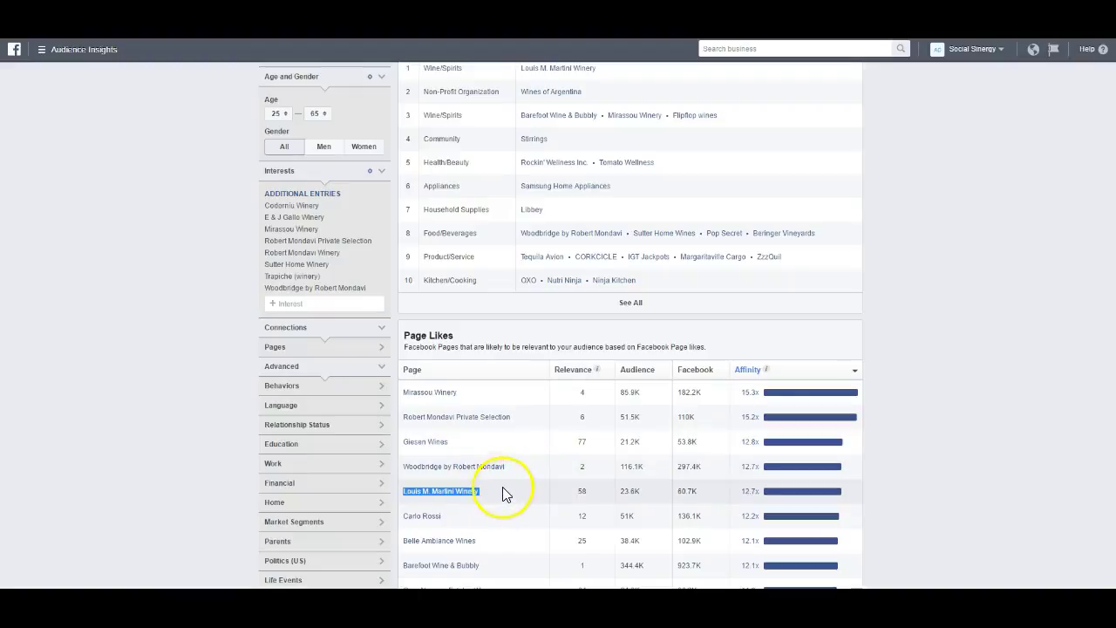
left_click(296, 304)
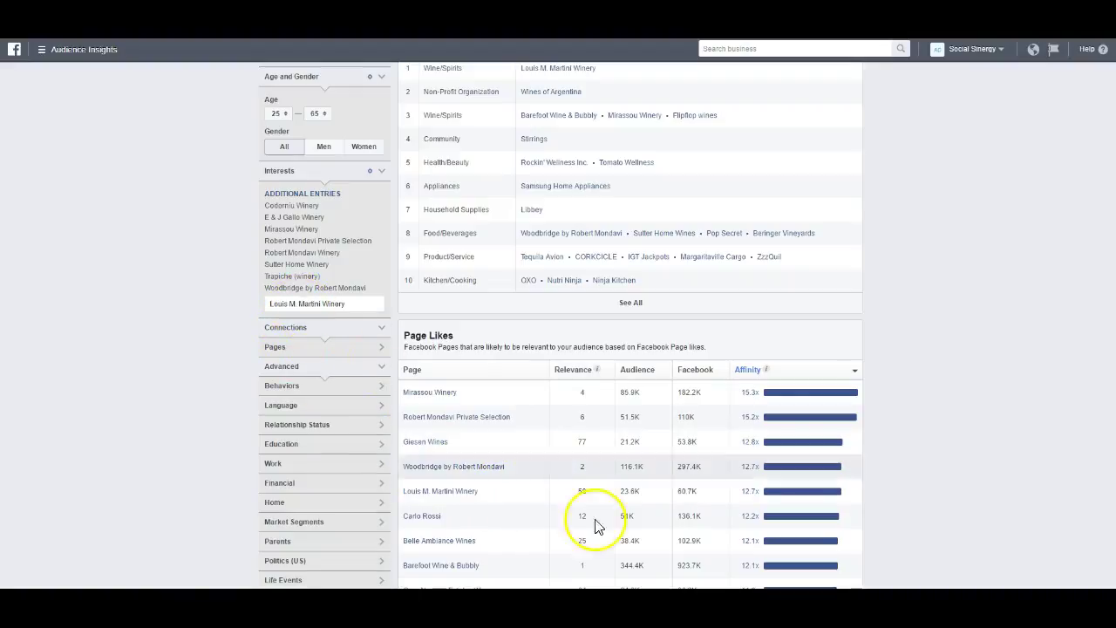
scroll(492, 543, "down", 3)
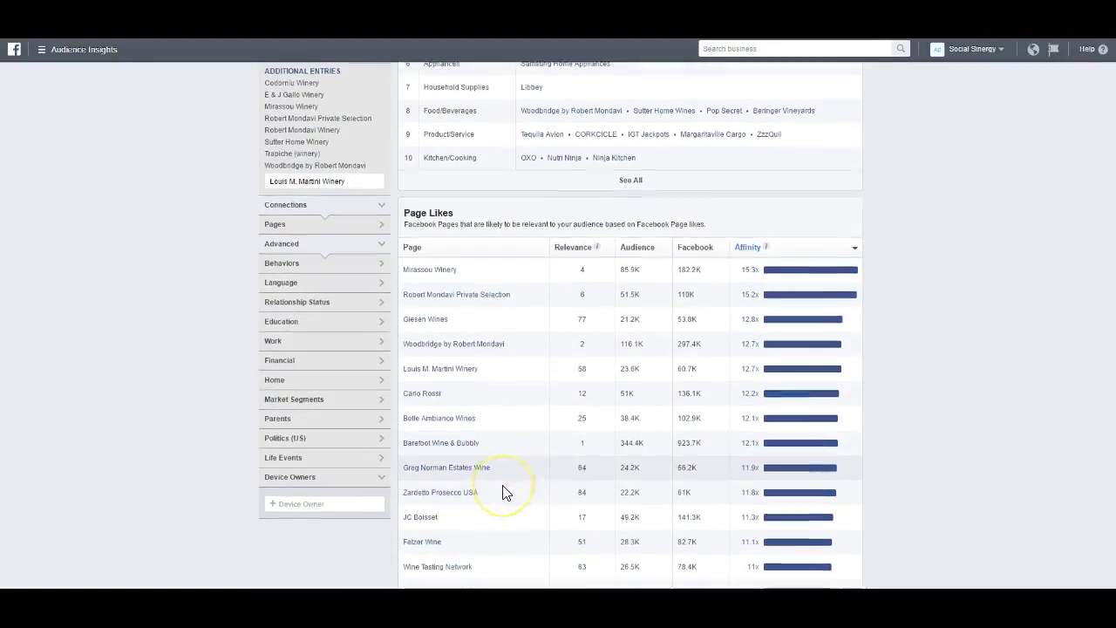
scroll(503, 493, "down", 2)
scroll(503, 493, "down", 3)
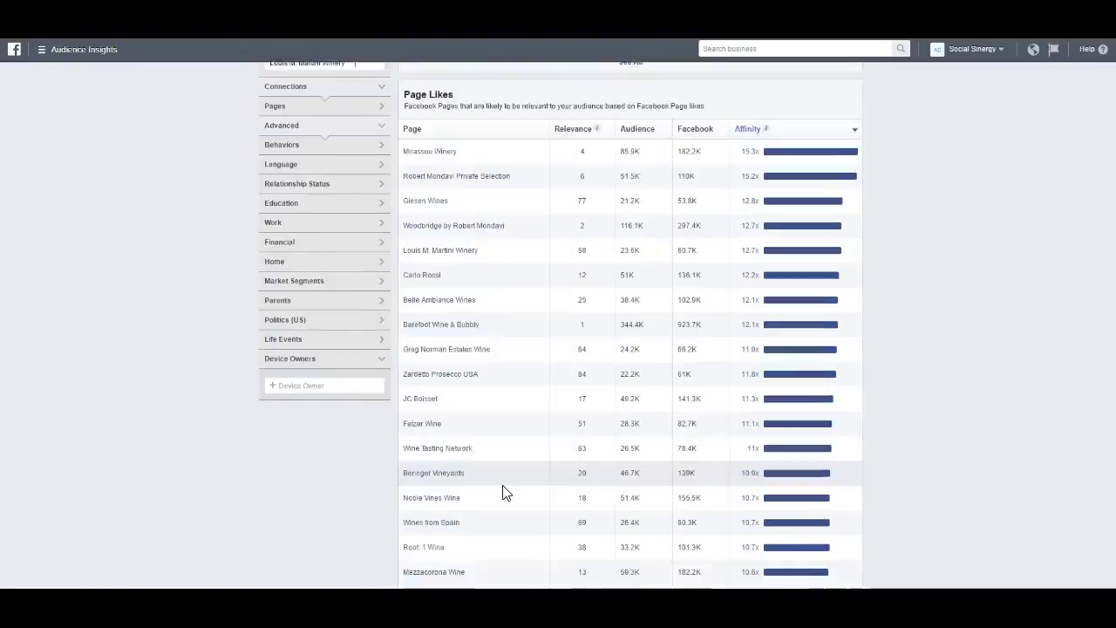
Switch to the browser window with the wine brand rankings, return to the Google results, and search for top wineries
key("alt+Tab")
key("alt+Tab")
key("alt+Tab")
key("alt+Tab")
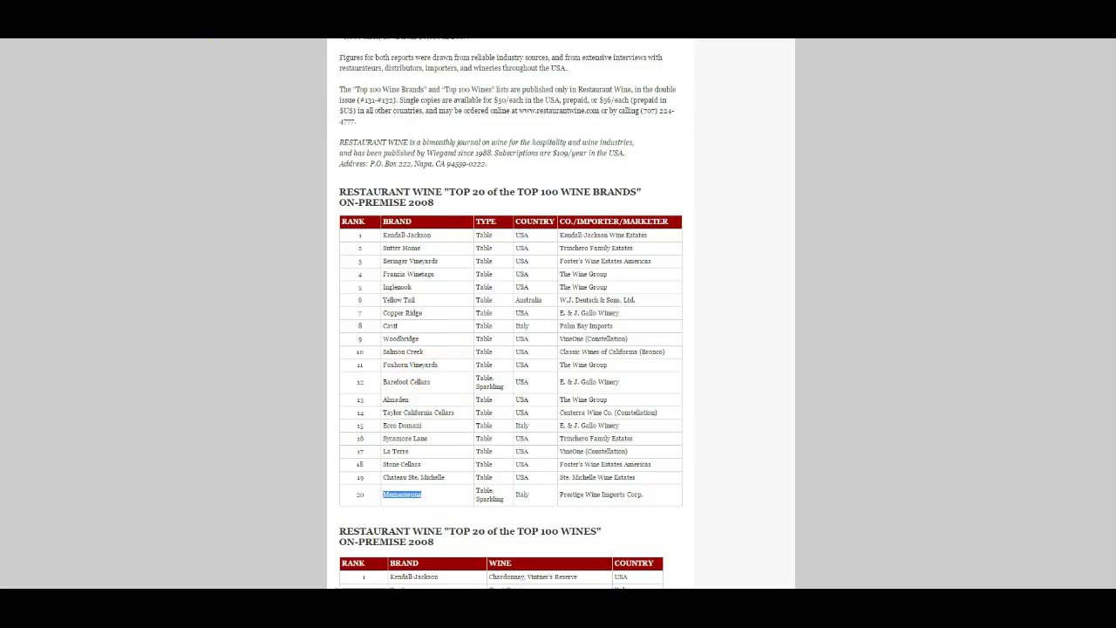
key("alt+Left")
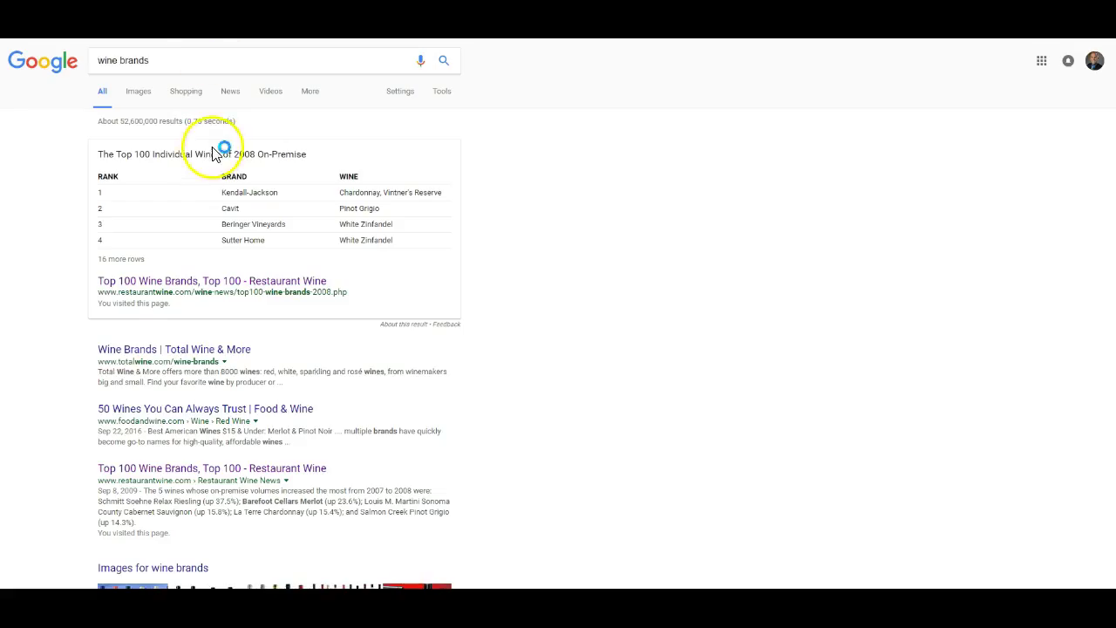
triple_click(132, 61)
type("toop wineries")
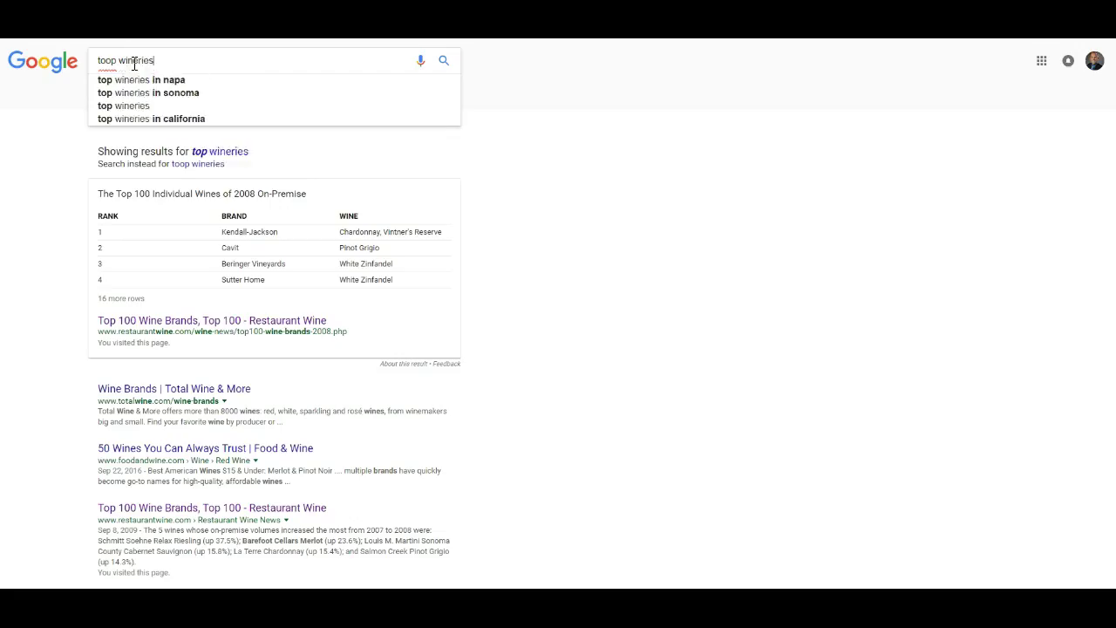
key("Return")
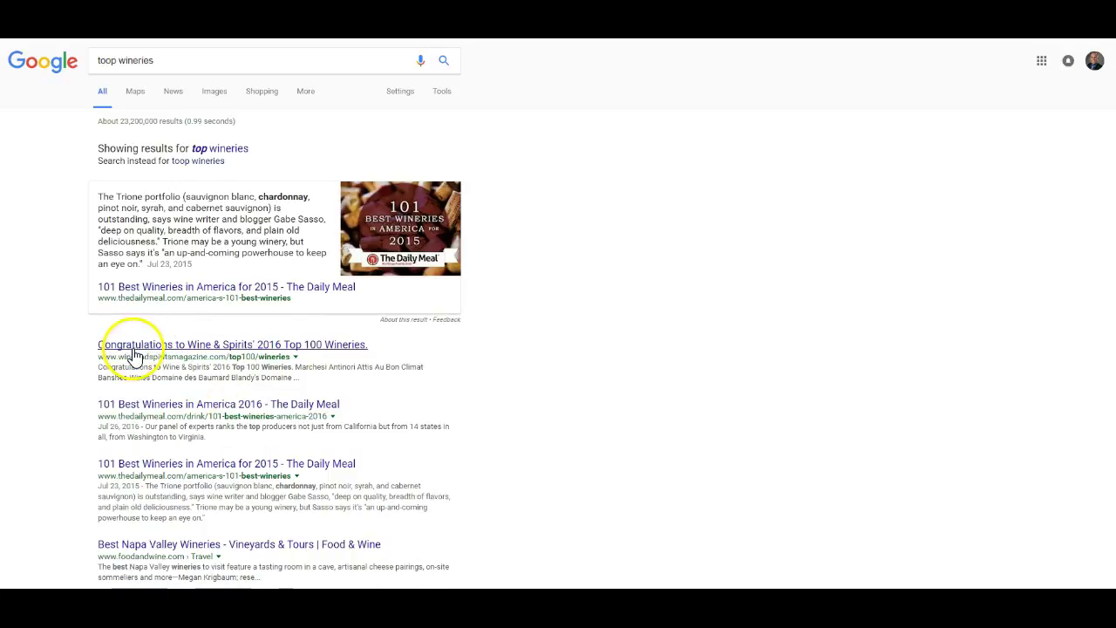
Open the Wine & Spirits' 2016 Top 100 Wineries result and examine its list of winery names
left_click(133, 349)
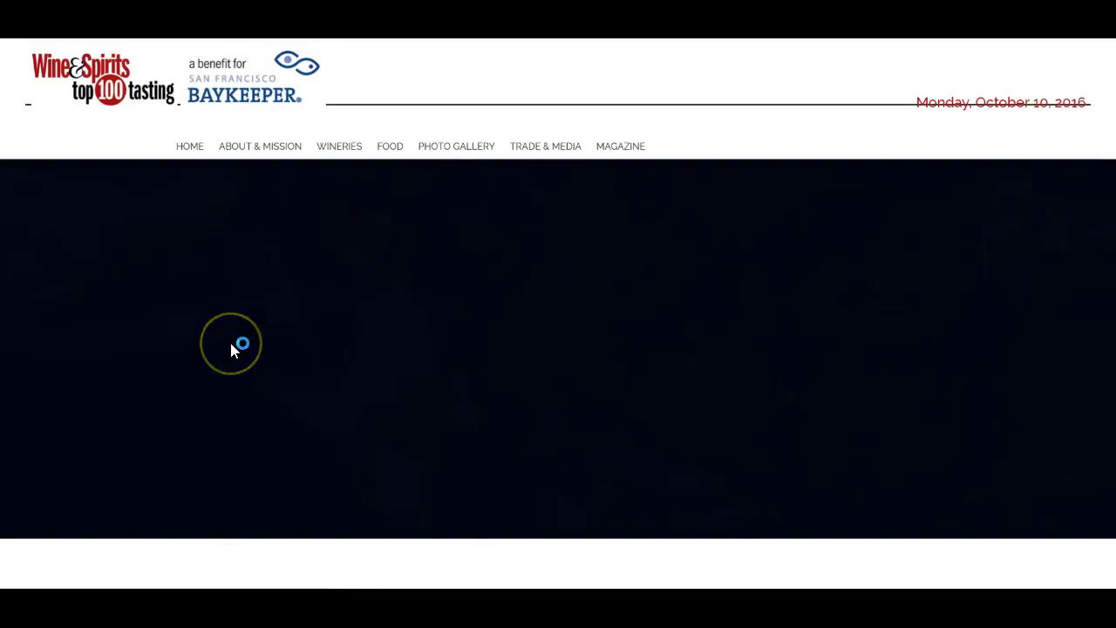
scroll(230, 350, "down", 6)
scroll(152, 324, "up", 1)
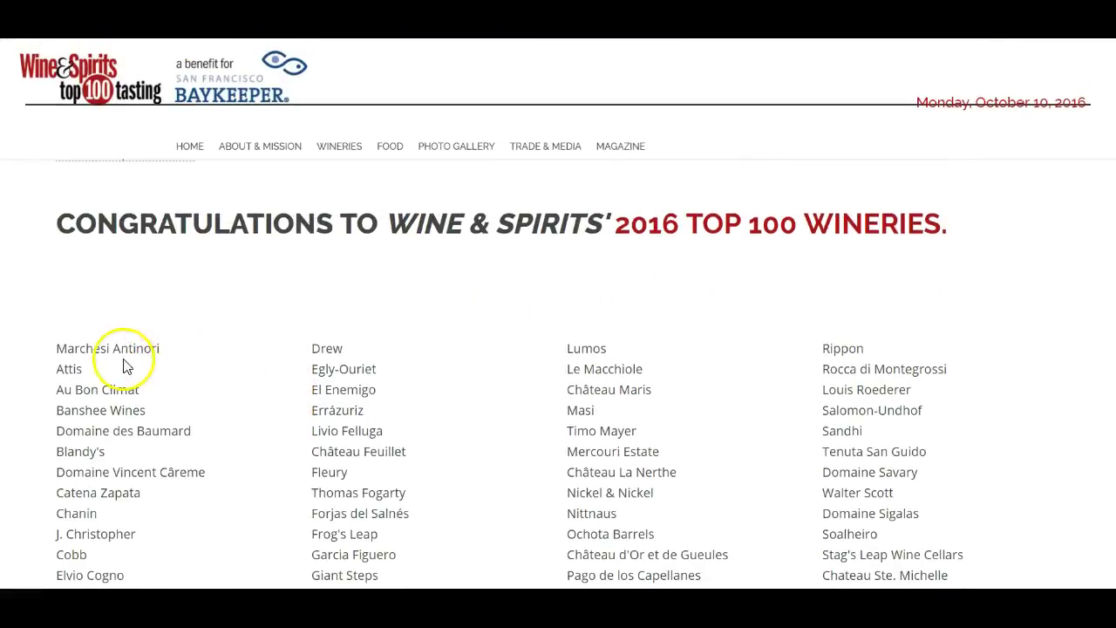
Look up Marchesi Antinori from the Top 100 Wineries list as an Audience Insights interest
double_click(119, 348)
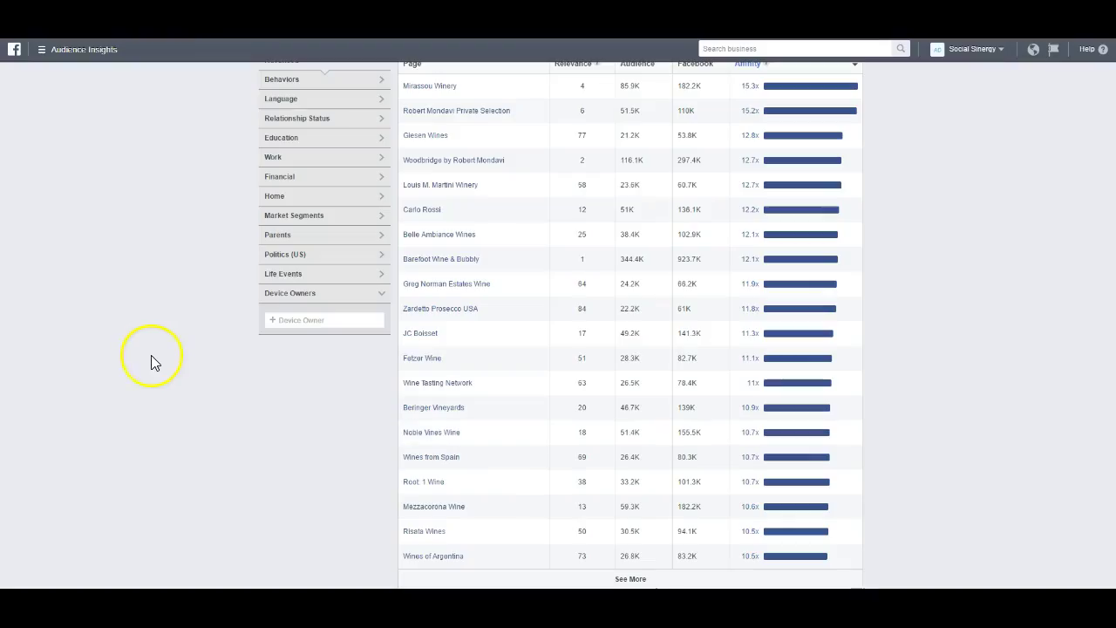
scroll(293, 251, "up", 4)
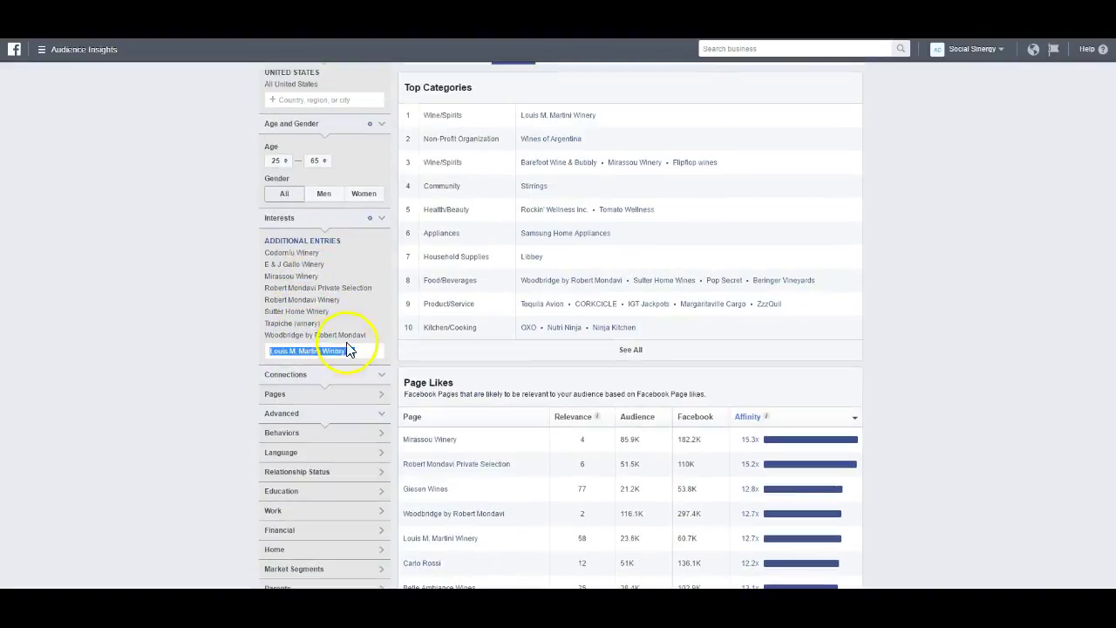
type("Marchesi Antinori")
left_click(335, 374)
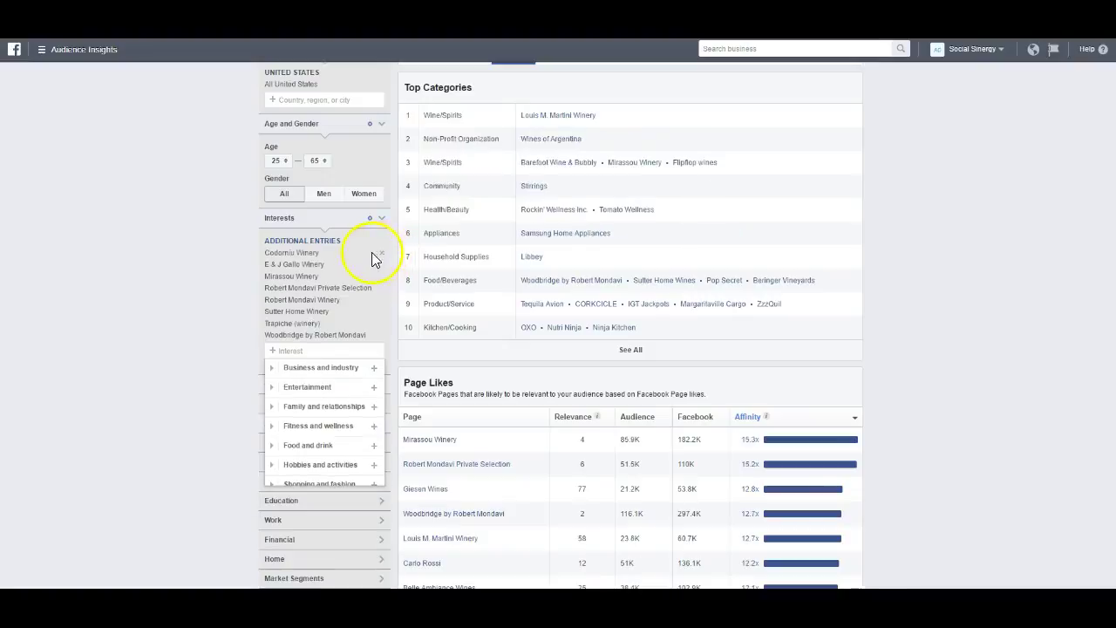
Look up Attis from the Top 100 Wineries list as an Audience Insights interest
key("alt+Tab")
left_click_drag(56, 368, 83, 369)
key("ctrl+c")
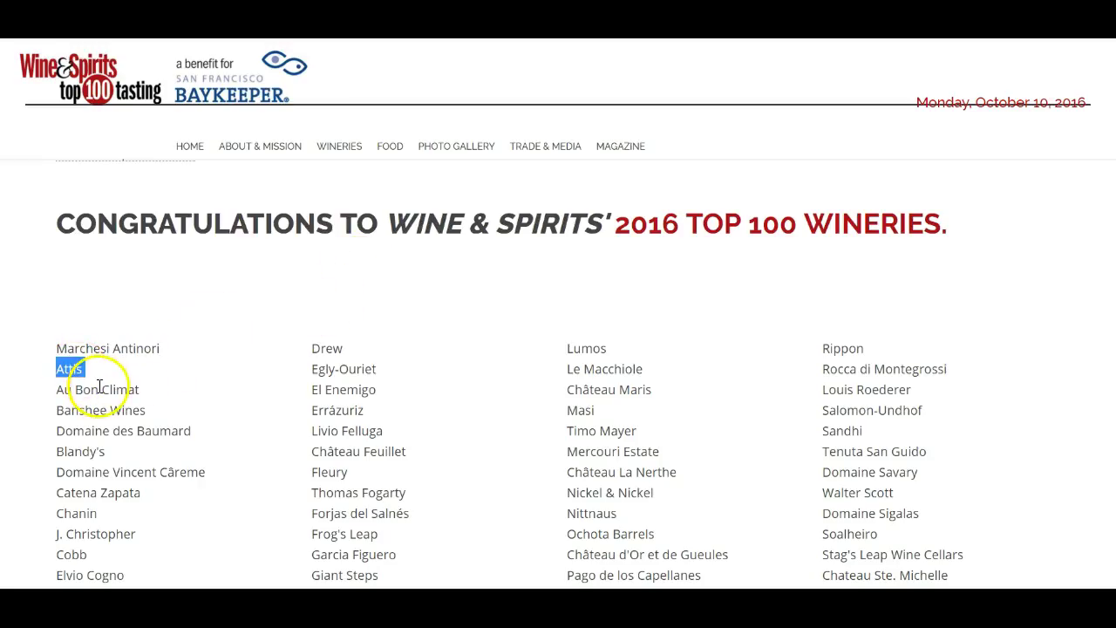
key("alt+Tab")
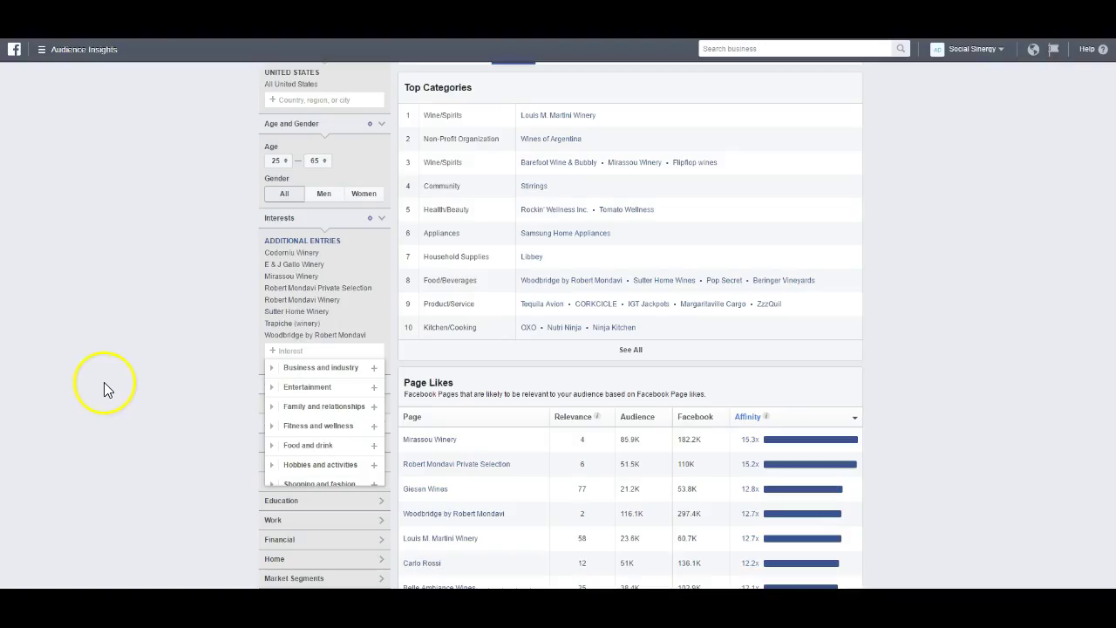
key("ctrl+v")
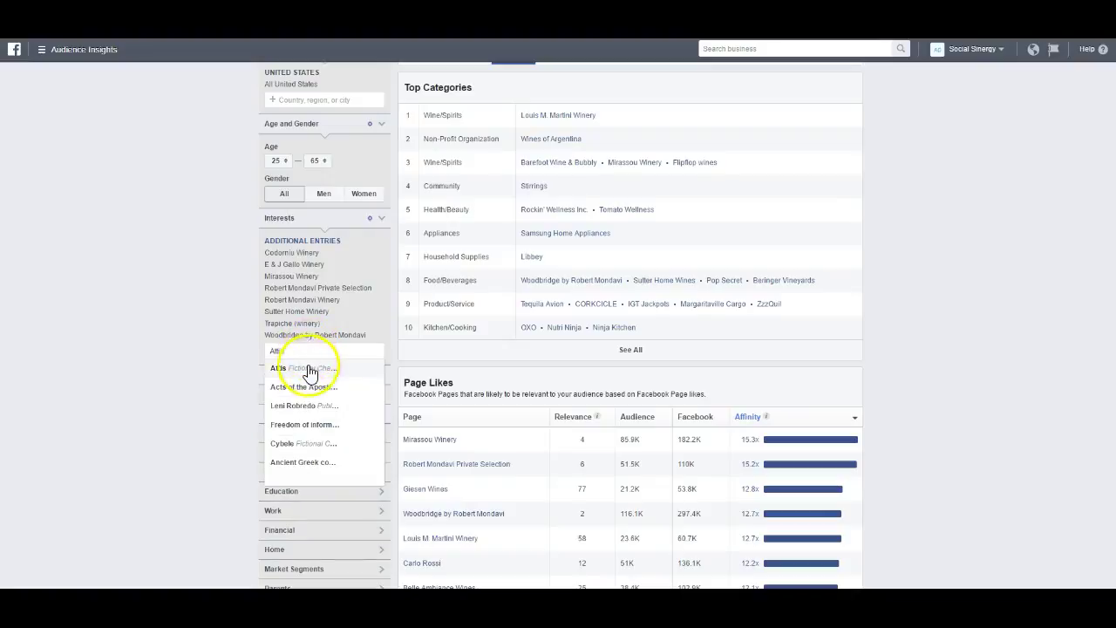
Look up Egly-Ouriet from the Top 100 Wineries list as an Audience Insights interest and return to the list
key("alt+Tab")
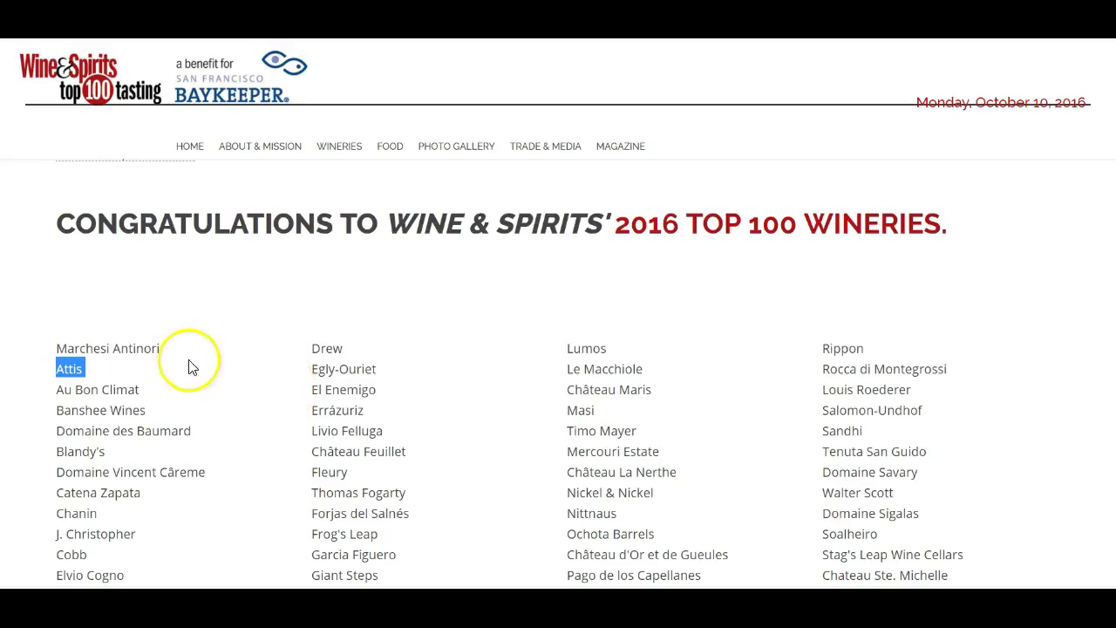
double_click(347, 367)
key("ctrl+c")
key("alt+Tab")
key("ctrl+v")
key("alt+Tab")
left_click(335, 384)
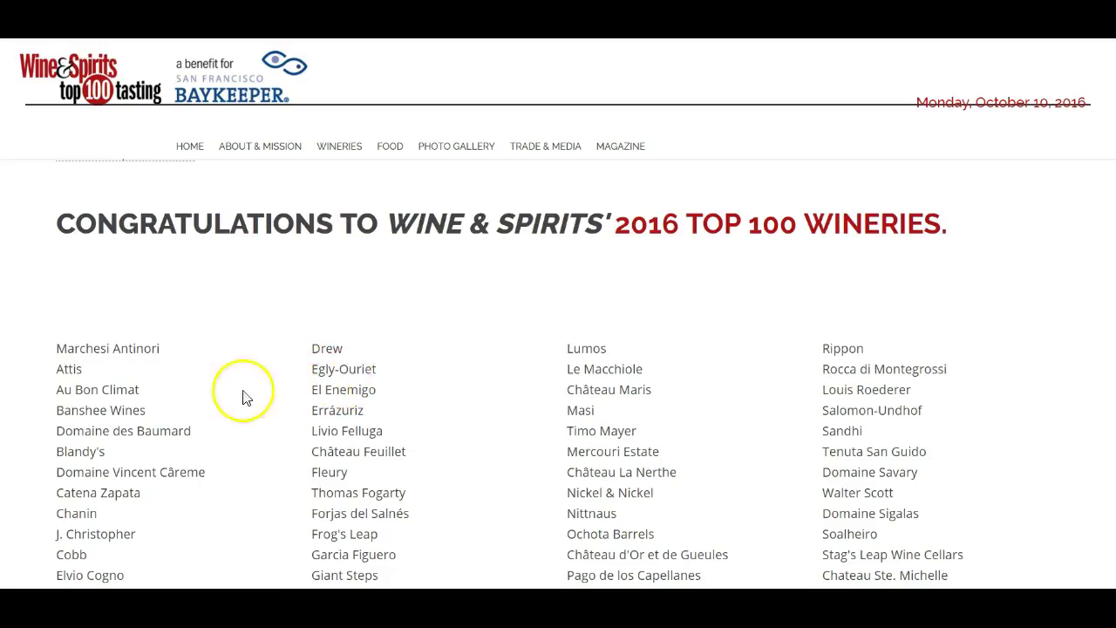
Look up Banshee Wines from the Top 100 Wineries list as an Audience Insights interest
double_click(104, 389)
double_click(113, 410)
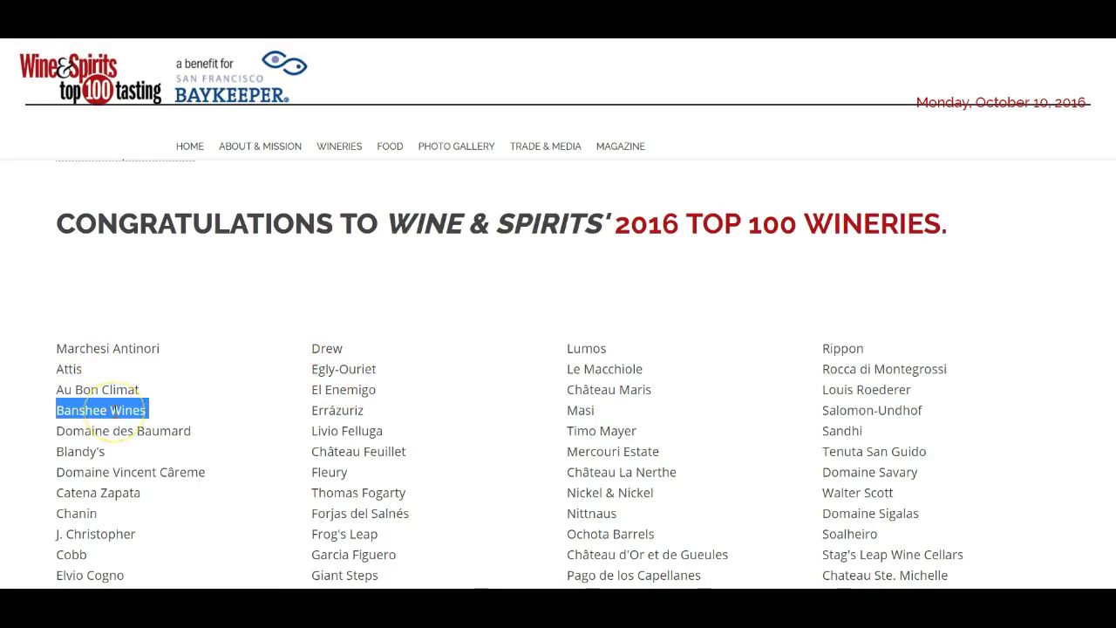
key("alt+Tab")
key("ctrl+a")
type("Banshee Wines")
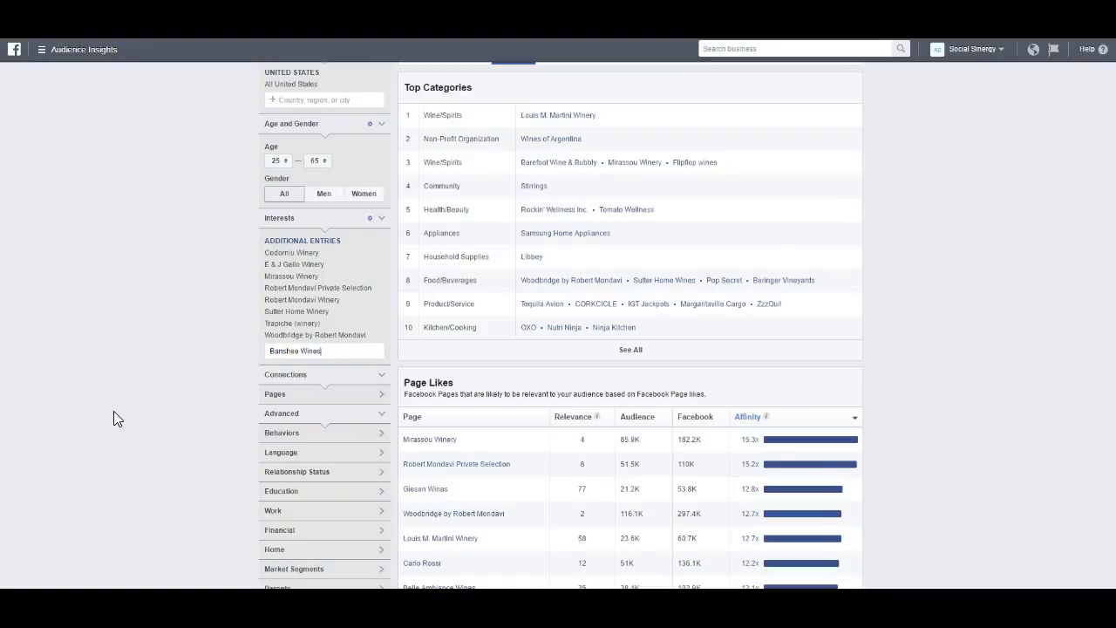
Look up Domaine des Baumard from the Top 100 Wineries list as an Audience Insights interest
key("alt+Tab")
triple_click(114, 428)
key("ctrl+c")
key("alt+Tab")
key("ctrl+a")
key("ctrl+v")
Look up Blandy's from the Top 100 Wineries list as an Audience Insights interest
key("alt+Tab")
triple_click(92, 453)
key("ctrl+c")
key("alt+Tab")
key("ctrl+a")
key("ctrl+v")
Return to the Google results, open The Daily Meal's 101 Best Wineries in America 2016 article and examine it for winery names
key("alt+Tab")
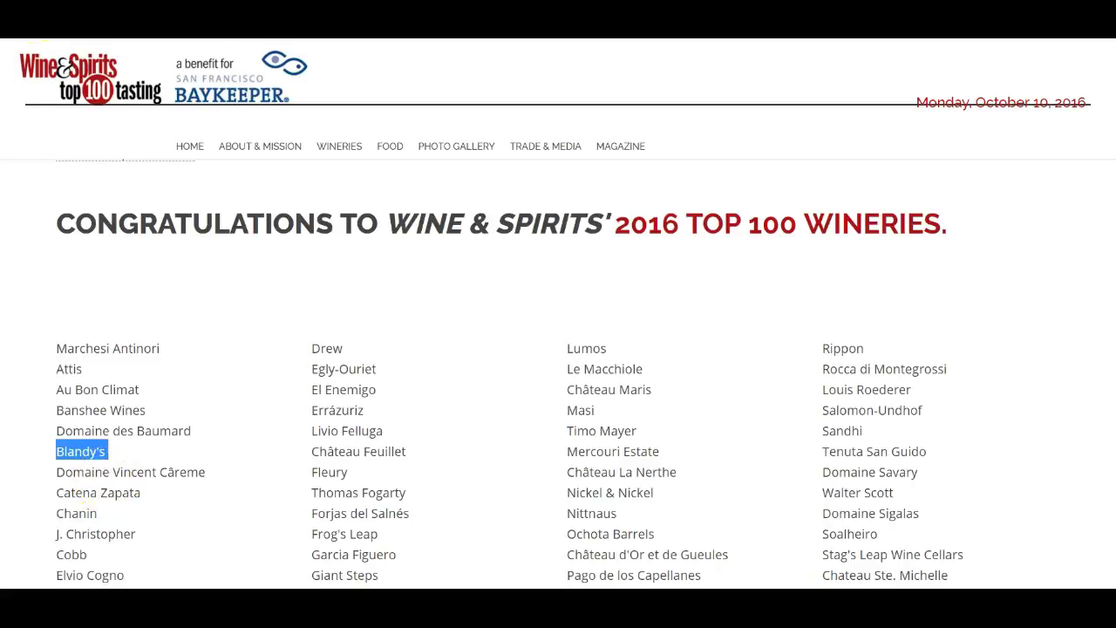
key("alt+Left")
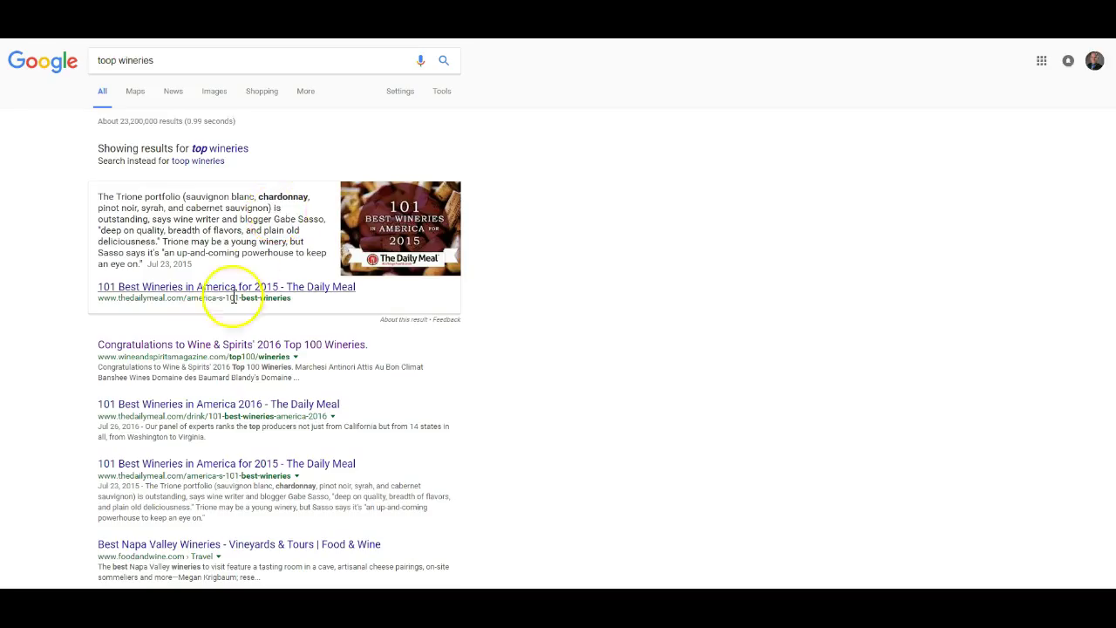
left_click(190, 403)
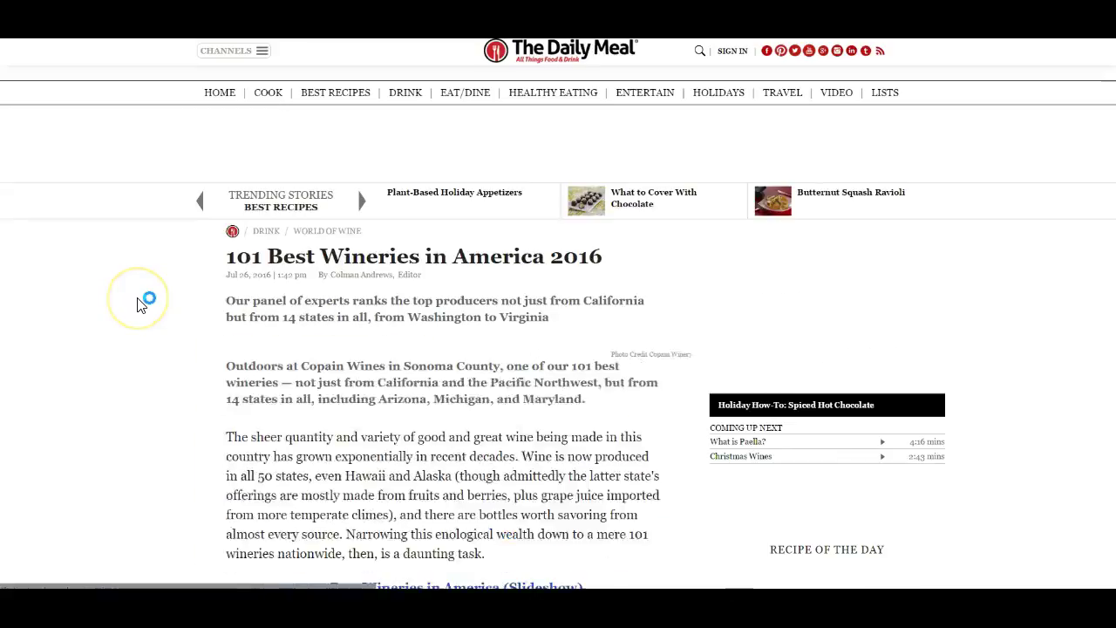
scroll(131, 301, "down", 3)
scroll(140, 296, "down", 10)
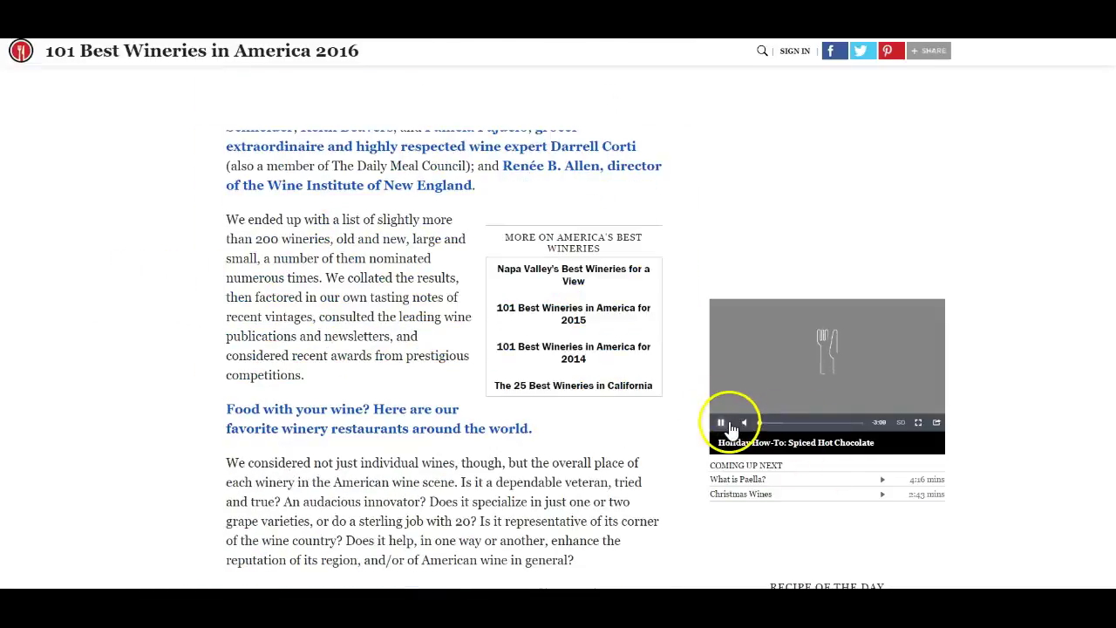
left_click(720, 423)
scroll(169, 326, "down", 15)
scroll(198, 299, "down", 3)
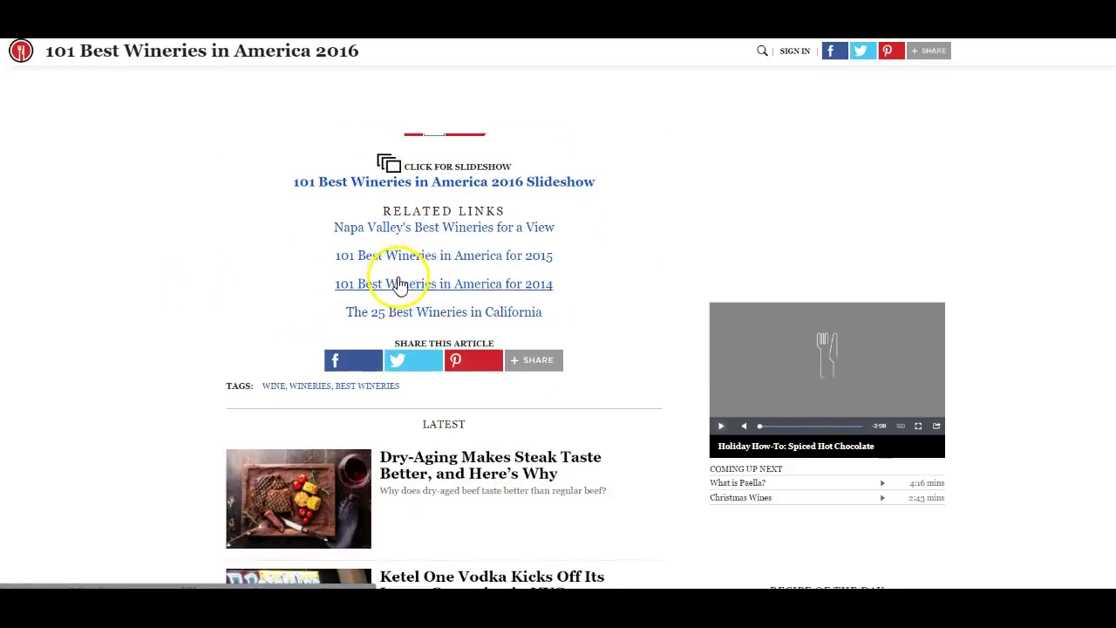
Open the related article The 25 Best Wineries in California, pause its video and examine the text for winery names
left_click(366, 312)
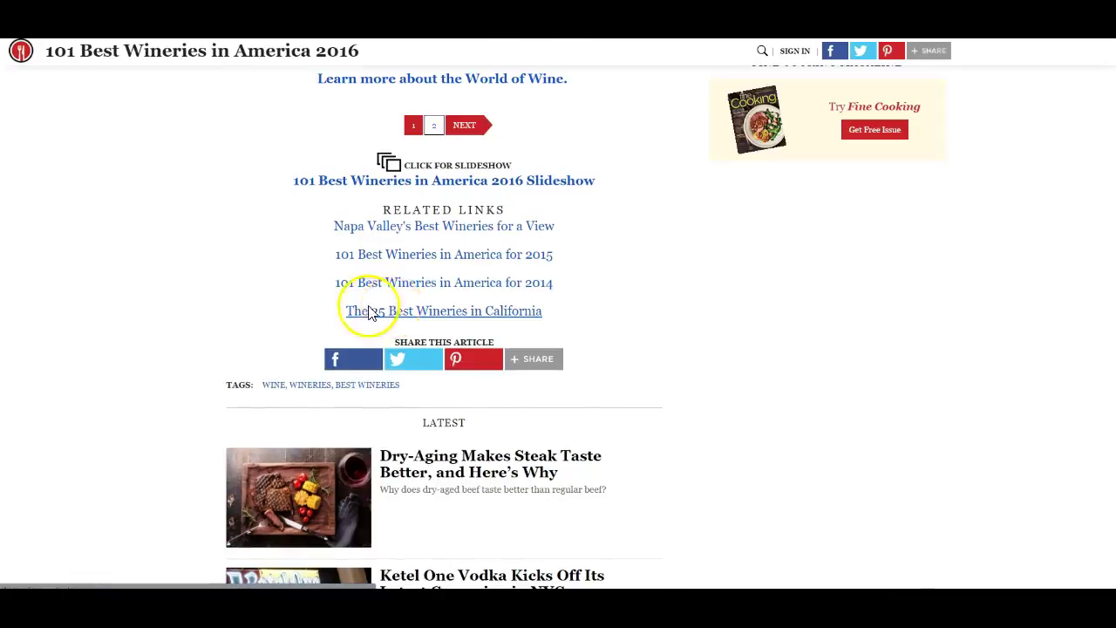
scroll(179, 312, "down", 3)
left_click(239, 213)
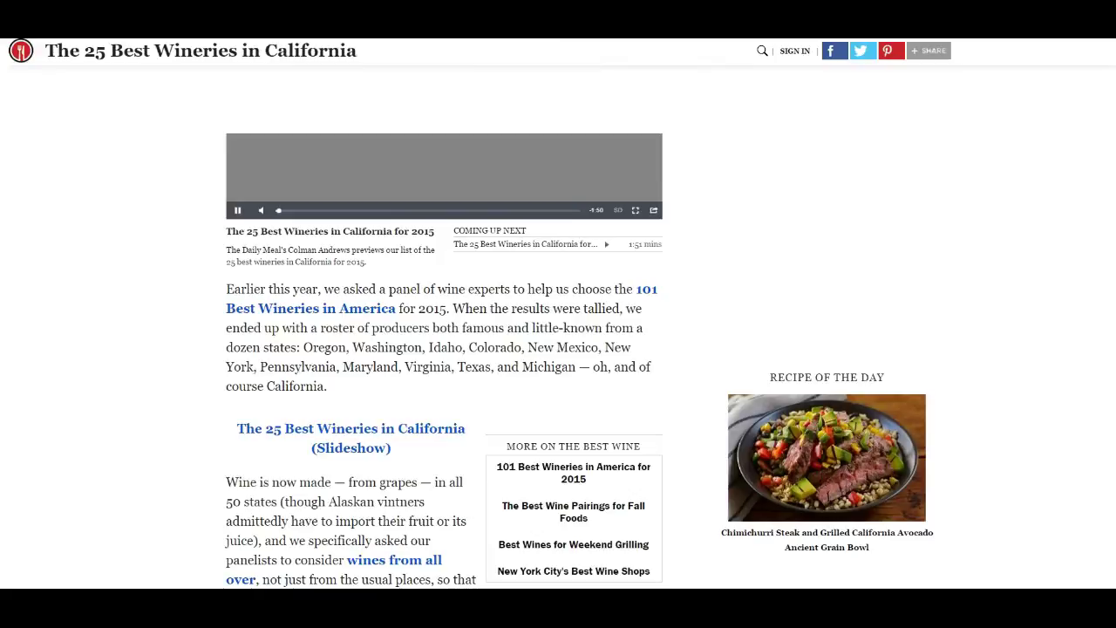
scroll(558, 314, "down", 15)
Open Food & Wine's Best Napa Valley Wineries result and look up alpha omega as an Audience Insights interest
key("alt+Left")
scroll(170, 316, "down", 1)
left_click(235, 482)
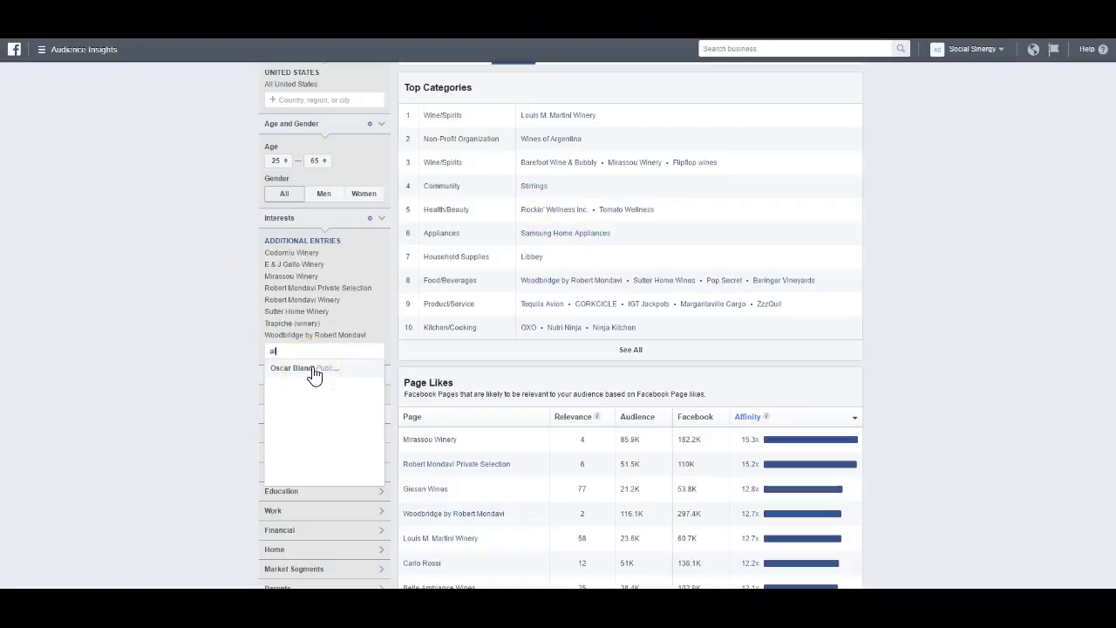
type("pha omega")
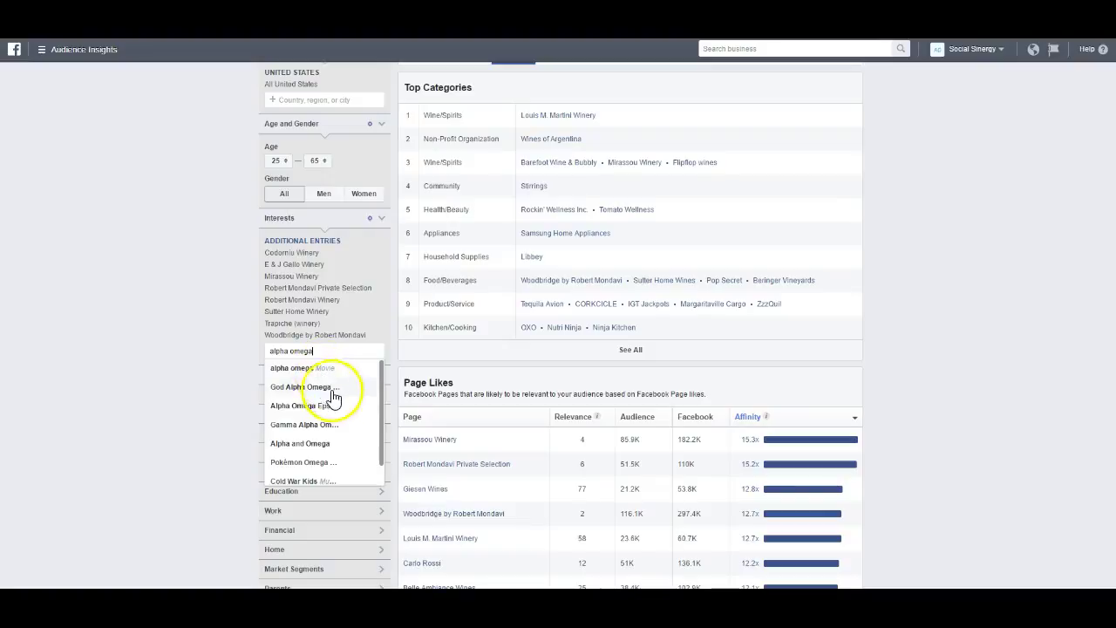
key("alt+Tab")
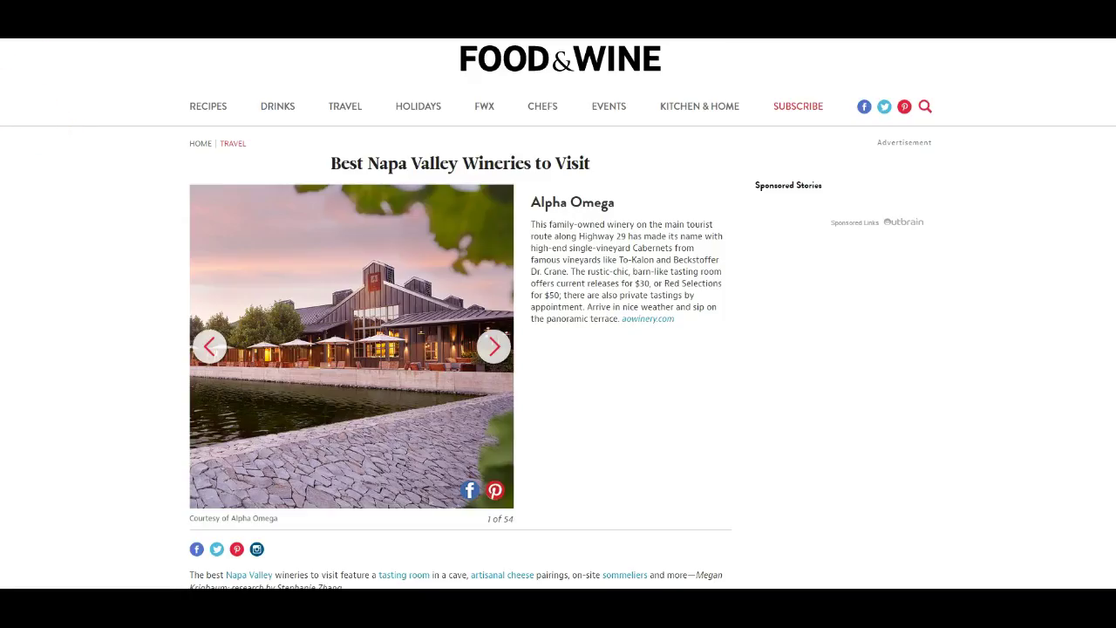
Return to the Google results, open MSN's 101 Best Wineries in America and examine the article
key("alt+Left")
scroll(148, 279, "down", 3)
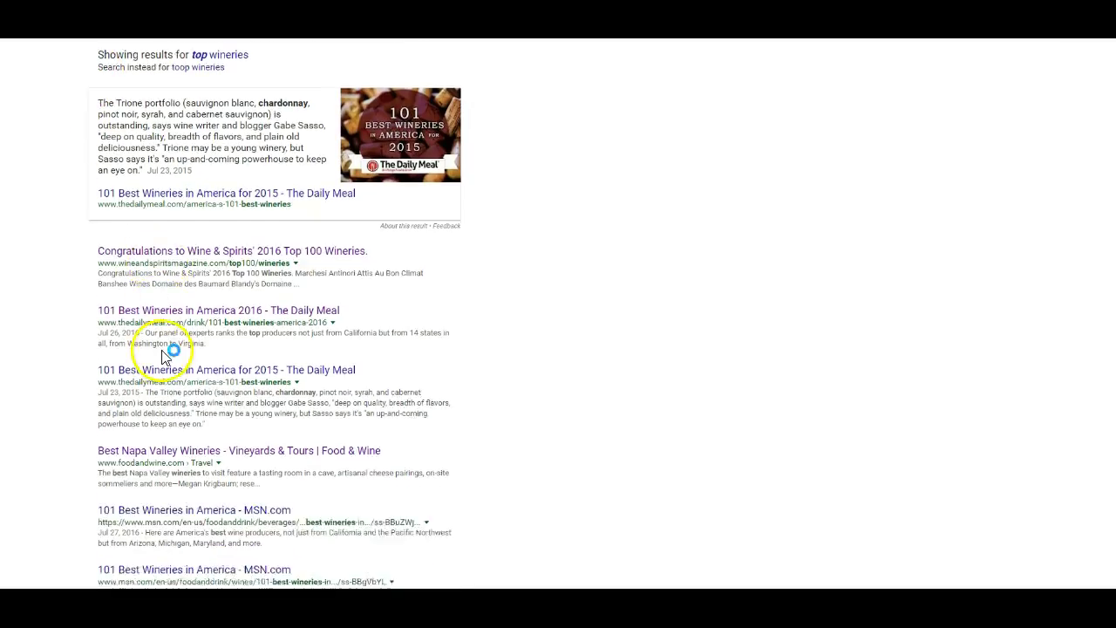
left_click(162, 488)
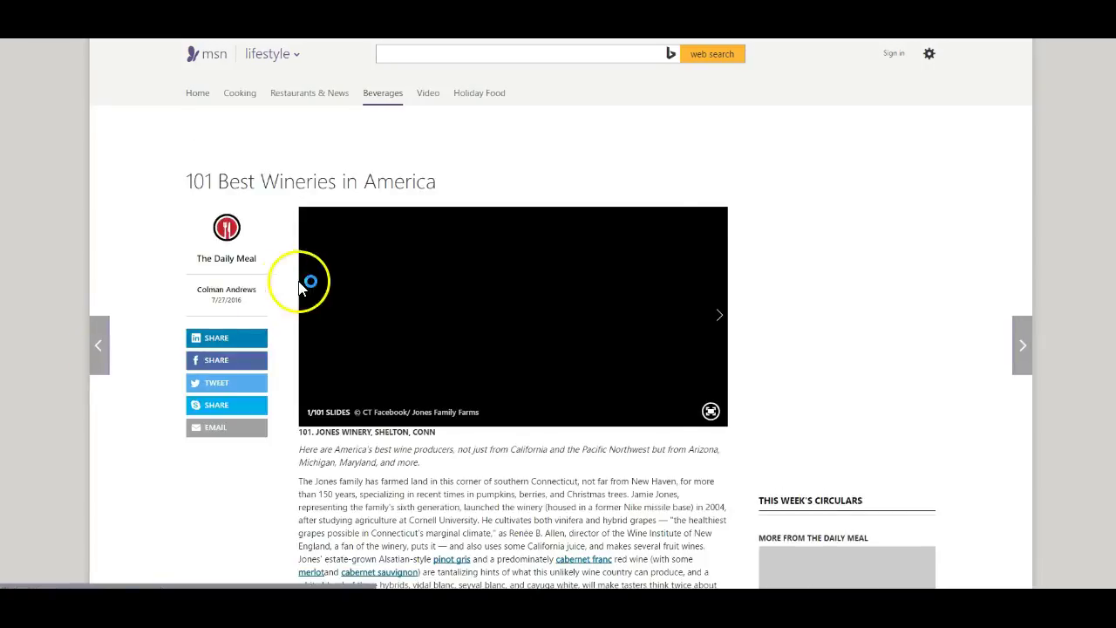
scroll(316, 313, "down", 6)
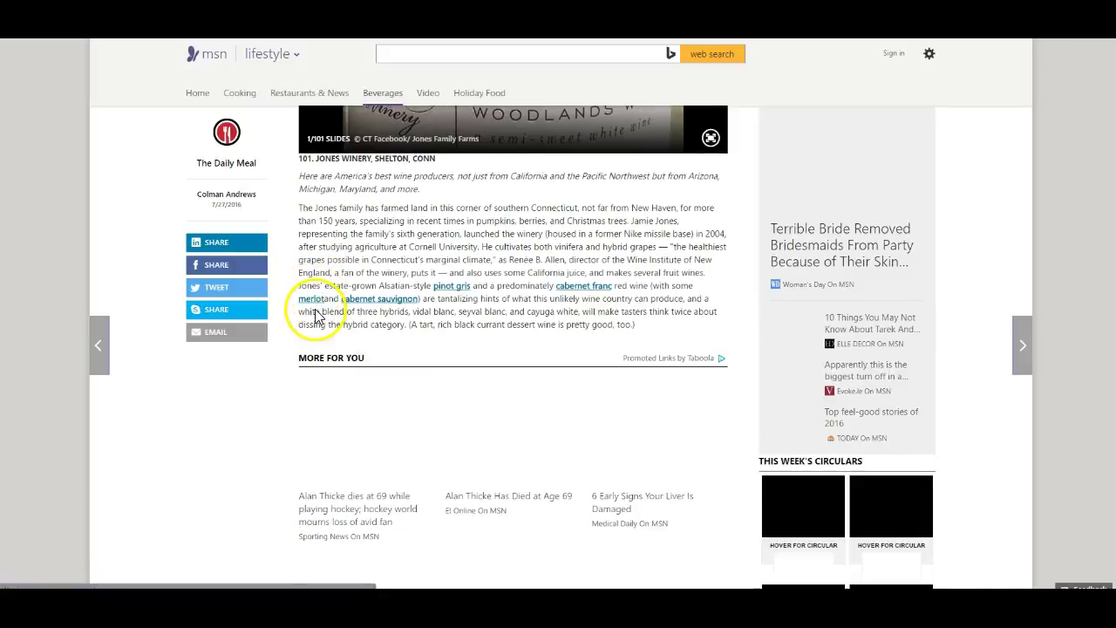
scroll(435, 236, "up", 5)
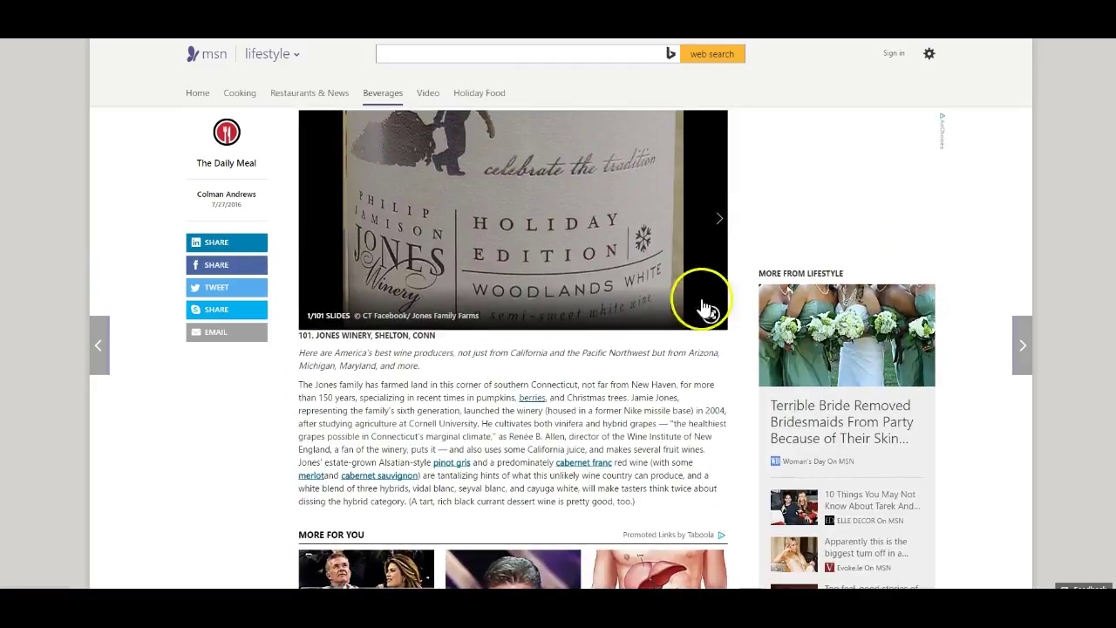
Advance through the MSN winery slideshow to Charles Smith Wines and look it up as an Audience Insights interest
left_click(720, 220)
left_click(720, 223)
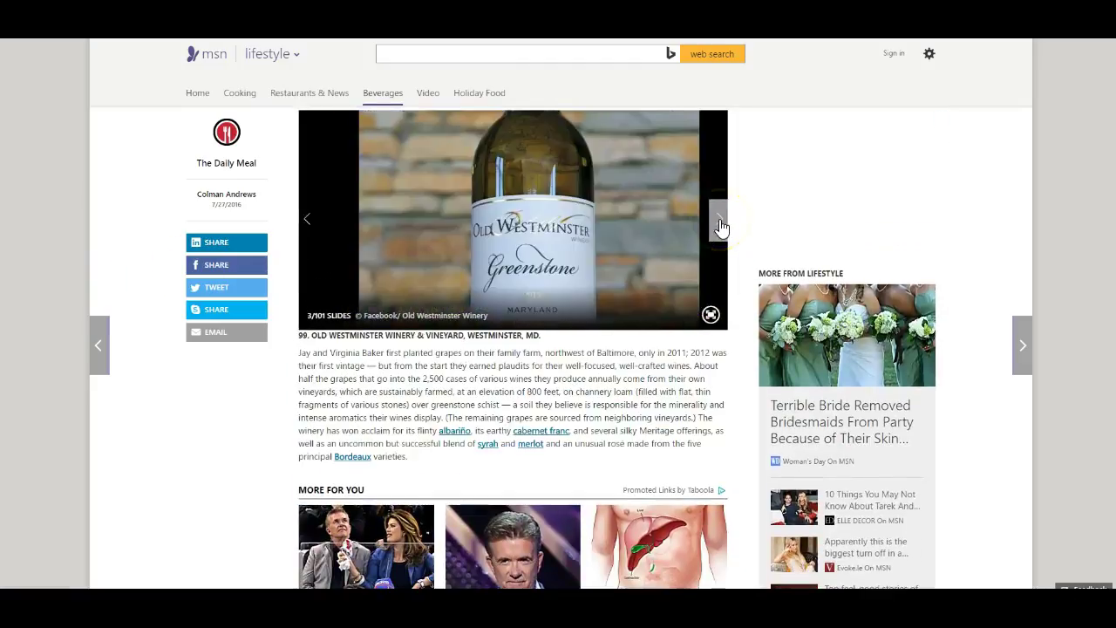
left_click(720, 223)
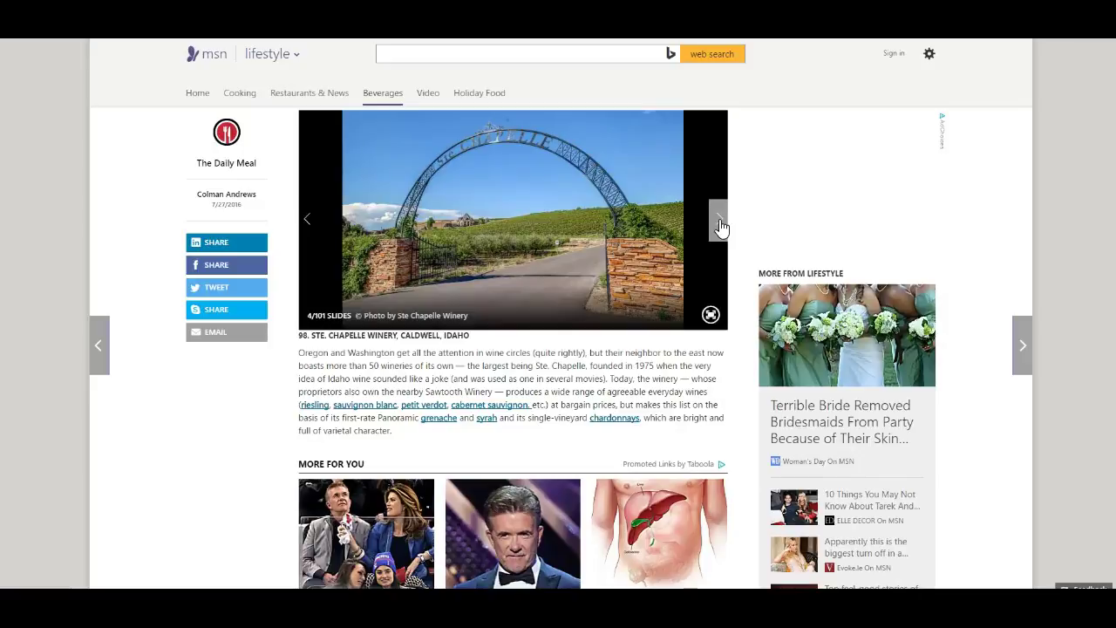
left_click(720, 223)
left_click_drag(311, 336, 397, 337)
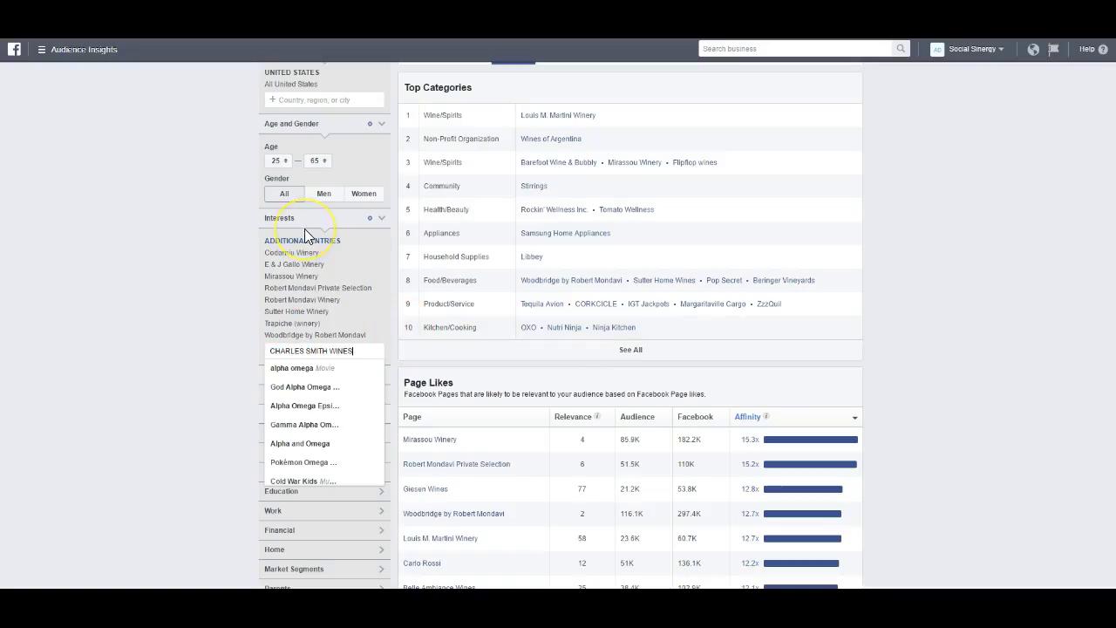
left_click(160, 272)
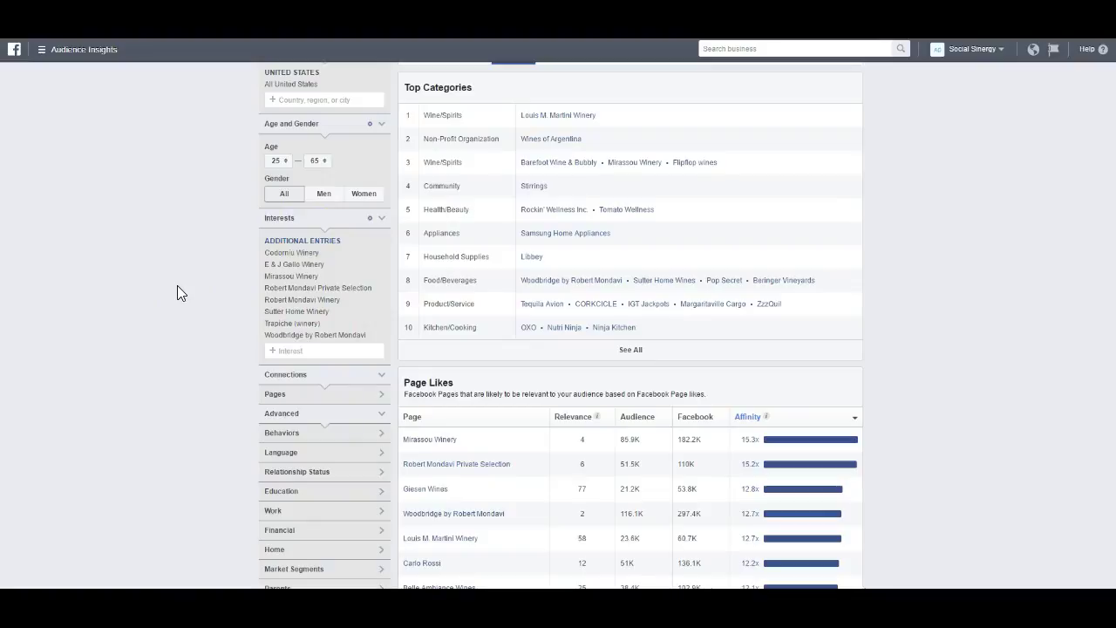
Switch to the Excel workbook, enter the heading Wine Magazines in cell F2 and fit column F to it
key("alt+Tab")
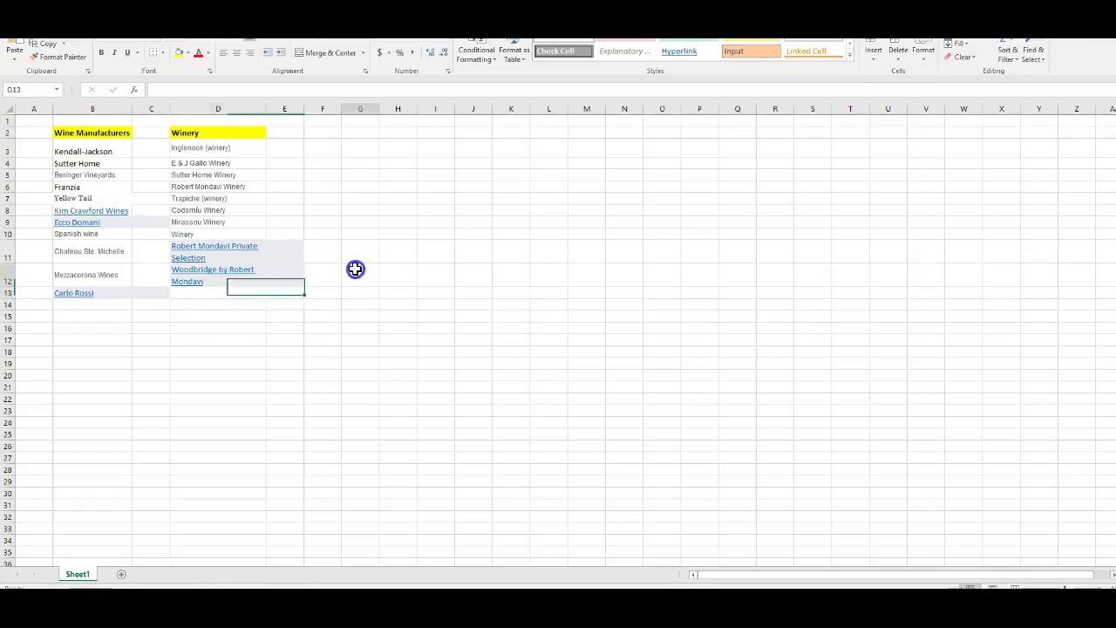
left_click(320, 133)
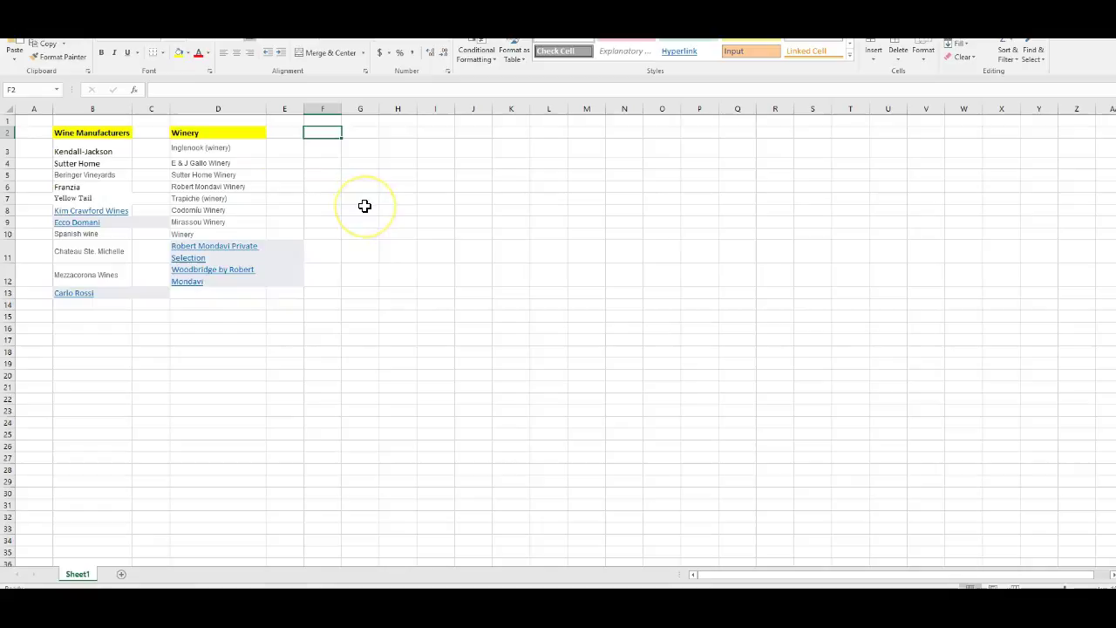
type("Wine Magazines")
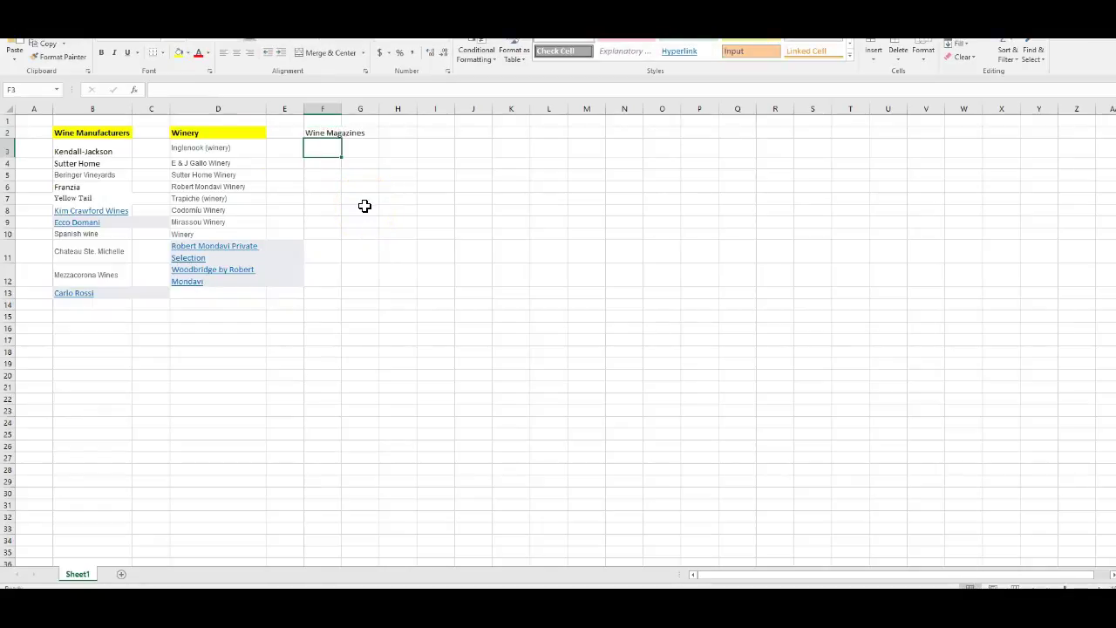
left_click(346, 106)
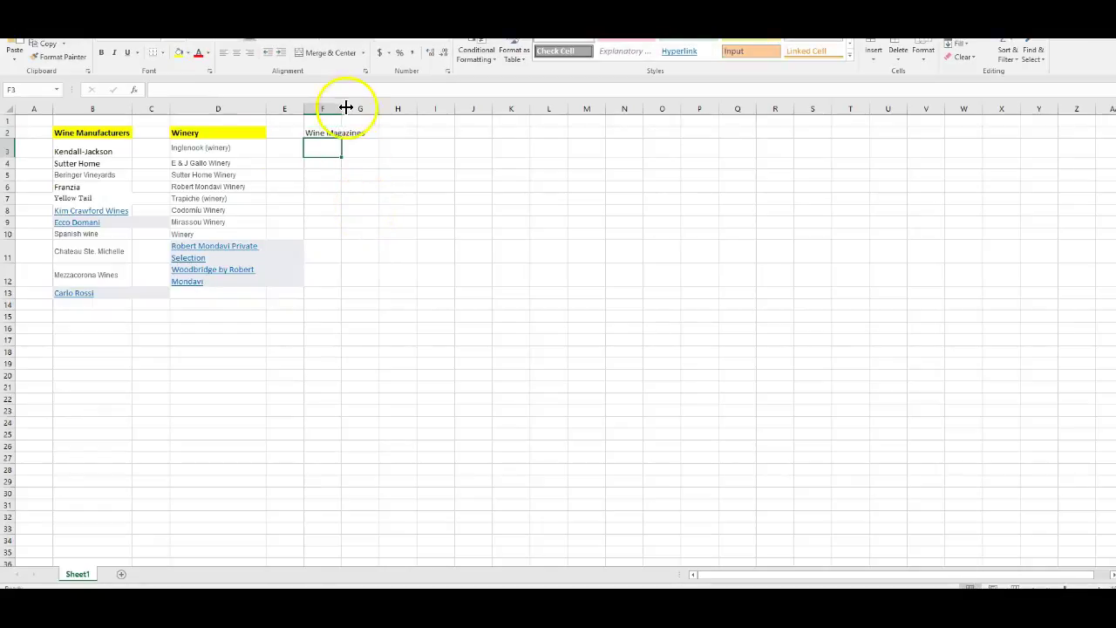
double_click(345, 108)
Make the Wine Magazines heading in F2 bold with a yellow fill and select cell F3
left_click(336, 133)
key("ctrl+b")
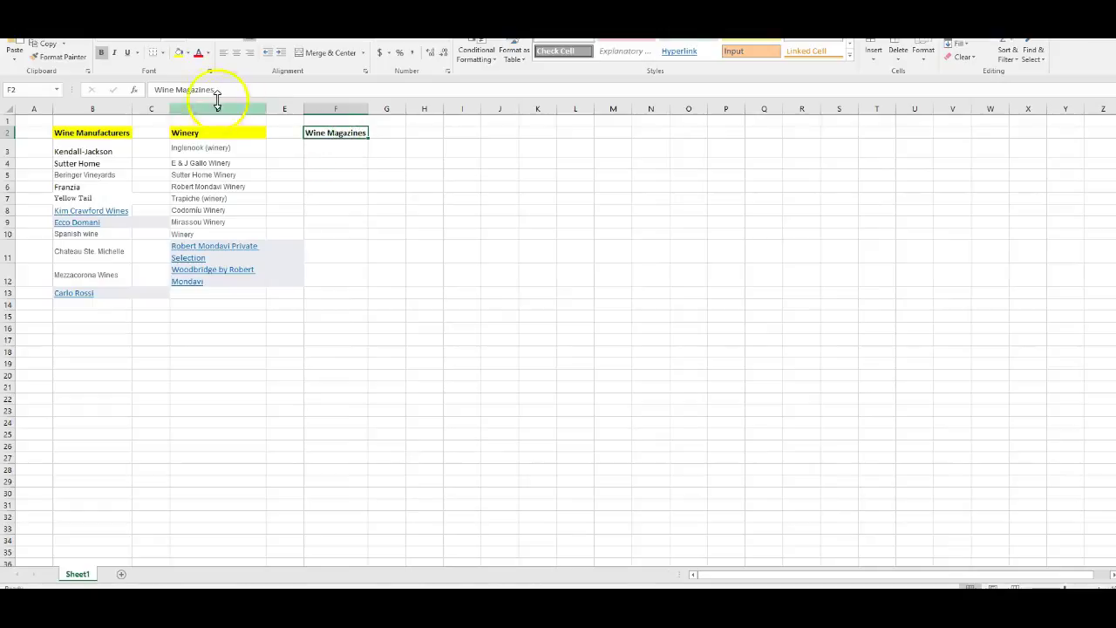
left_click(178, 56)
left_click(324, 152)
Switch back to Audience Insights and remove all the winery interests from the audience
key("alt+Tab")
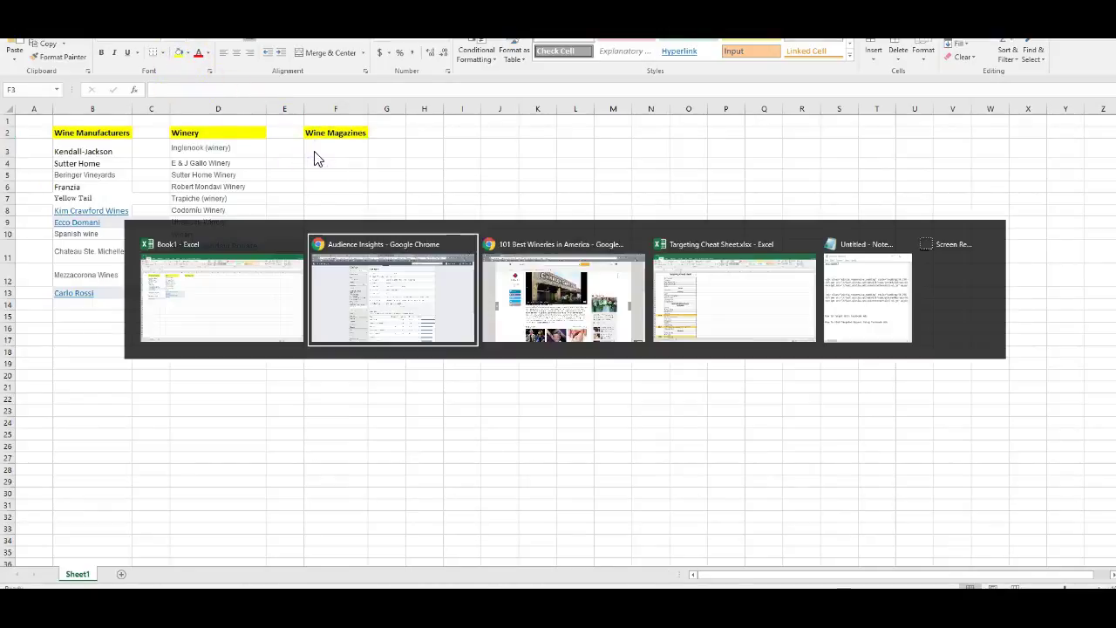
left_click(382, 255)
left_click(381, 255)
left_click(382, 255)
left_click(381, 256)
left_click(382, 255)
left_click(382, 256)
left_click(382, 255)
left_click(381, 256)
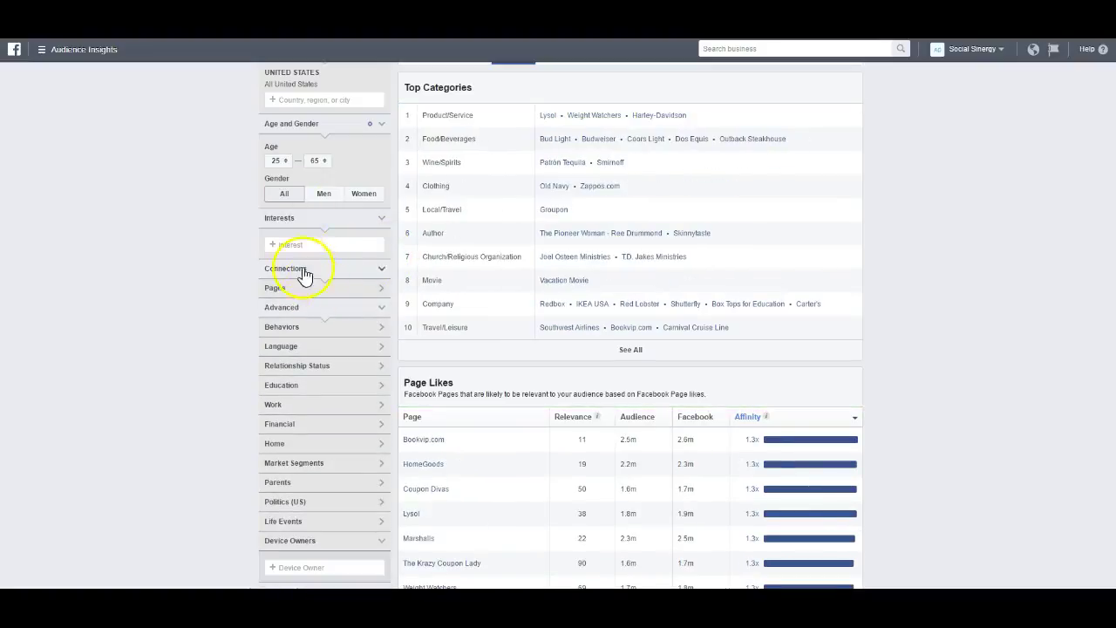
Add food wine magazine as an audience interest and record it in cell F3 of the Excel workbook
left_click(303, 244)
type("wine magazi")
type("ne")
key("BackSpace")
key("BackSpace")
key("BackSpace")
key("BackSpace")
key("BackSpace")
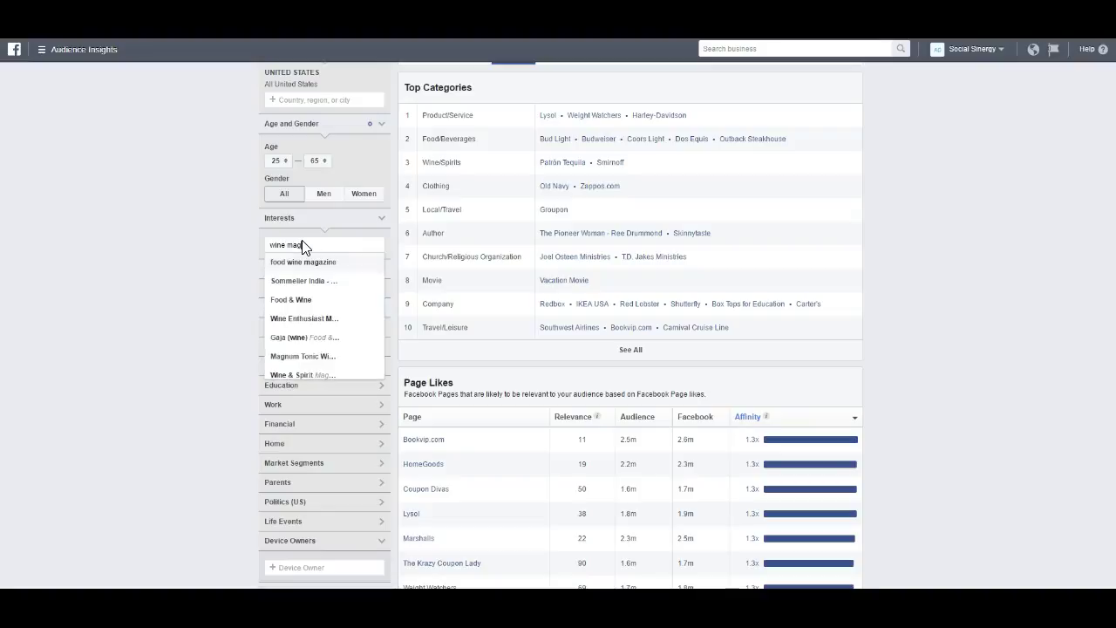
left_click(312, 262)
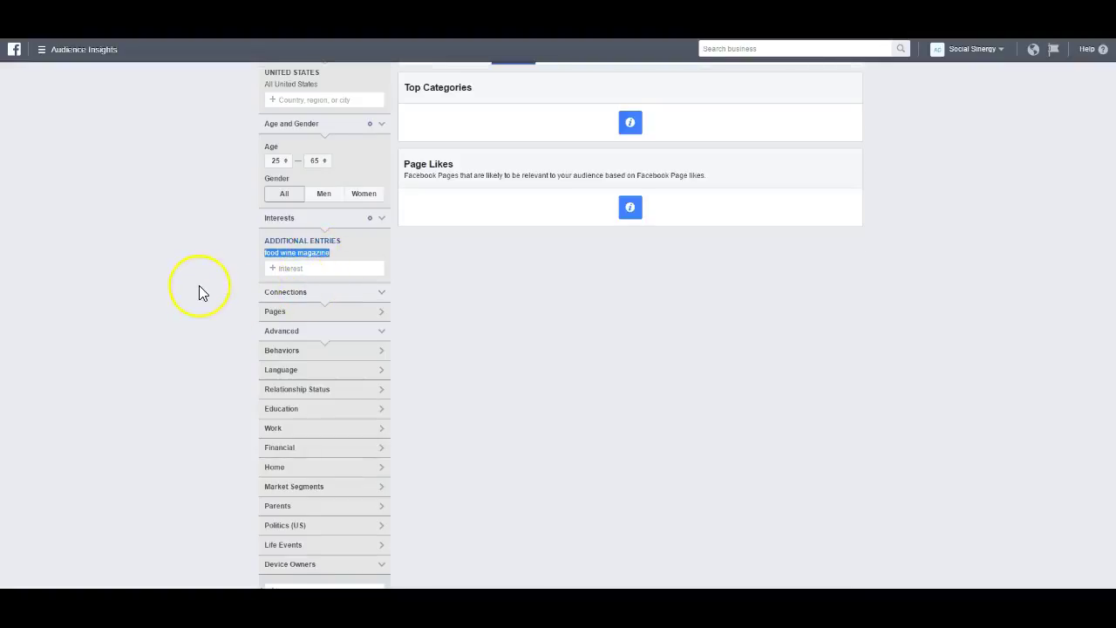
key("alt+Tab")
type("food wine magazine")
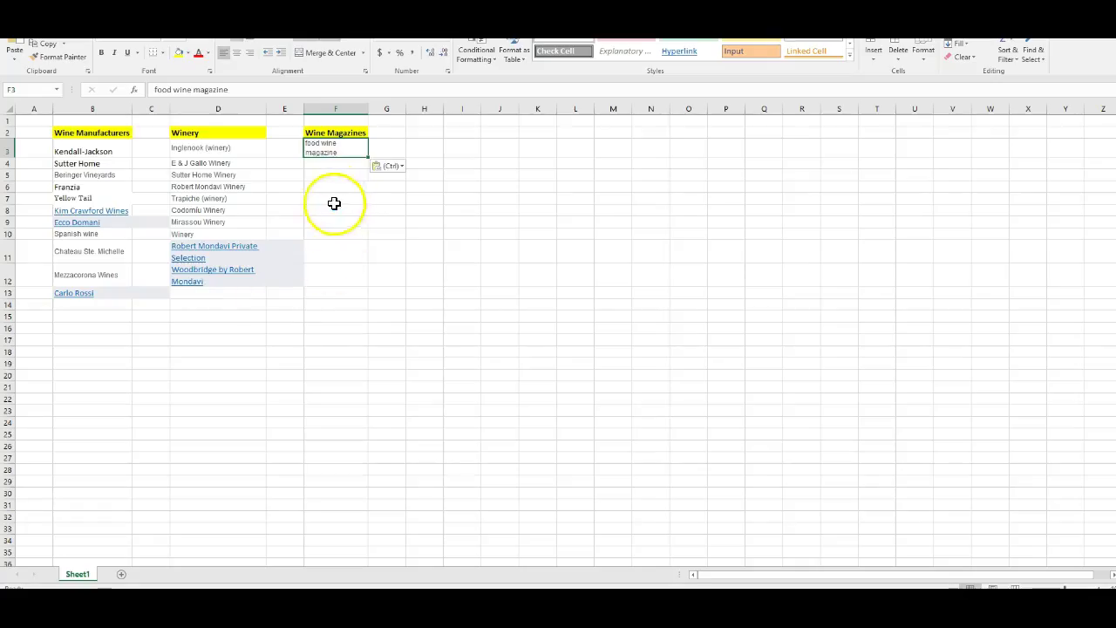
Back in Audience Insights, add Sommelier India - The Wine Magazine as an interest and record it in cell F4 of the Excel workbook
key("alt+Tab")
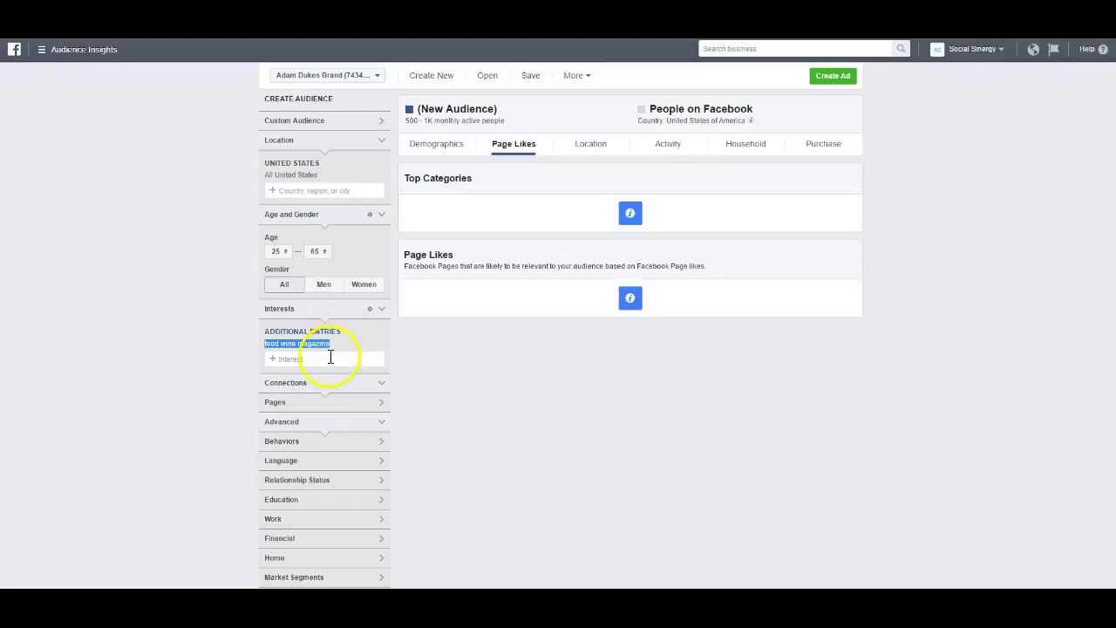
left_click(330, 356)
type("wine magazie")
key("BackSpace")
key("BackSpace")
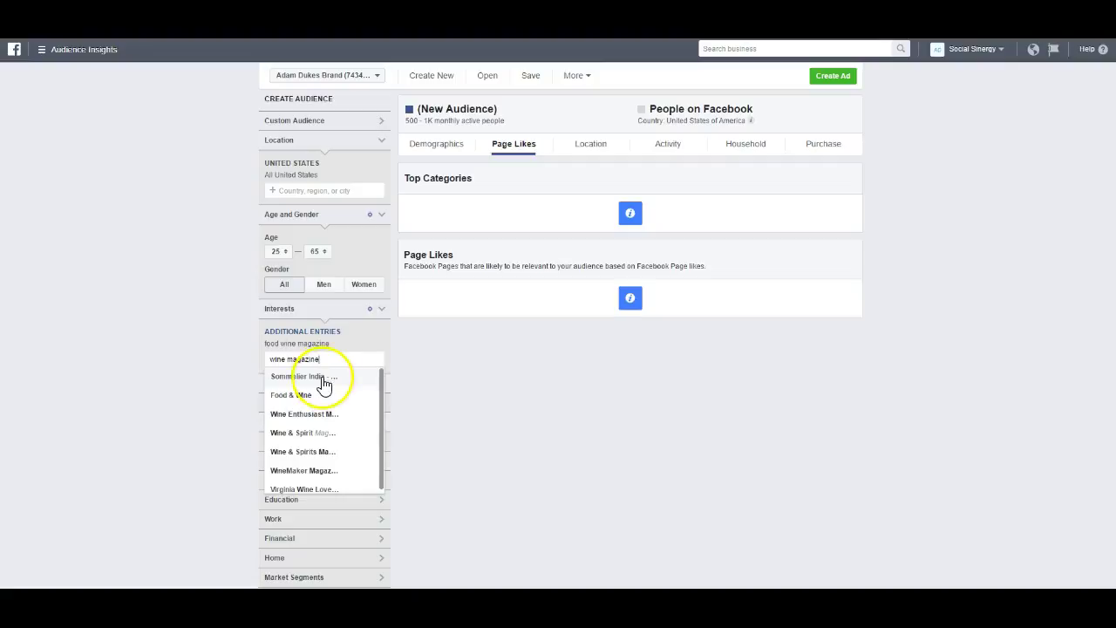
left_click(323, 381)
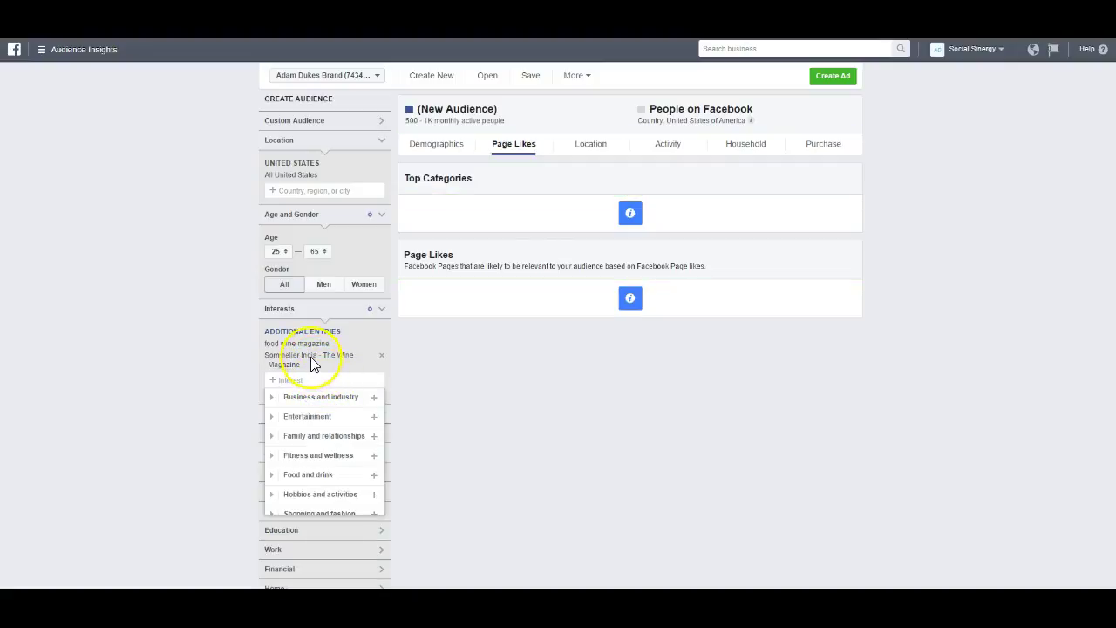
left_click(310, 356)
key("alt+Tab")
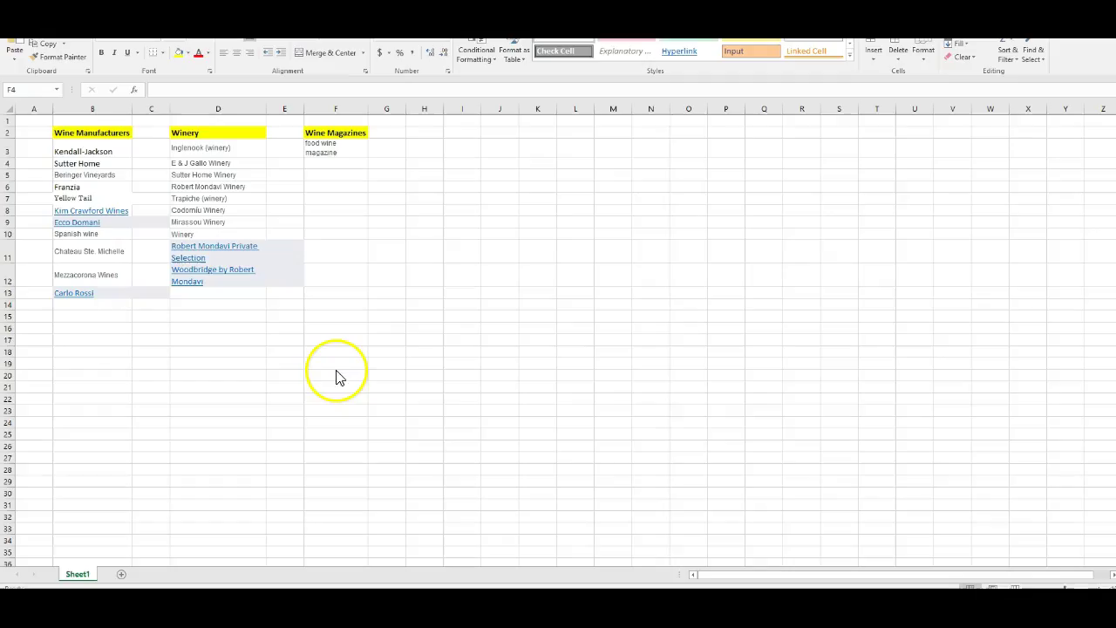
type("Sommelier India - The Wine Magazine")
Return to Audience Insights, add Food & Wine as an interest and record it in cell F5 of the Excel workbook
key("alt+Tab")
left_click(339, 381)
type("wine maga")
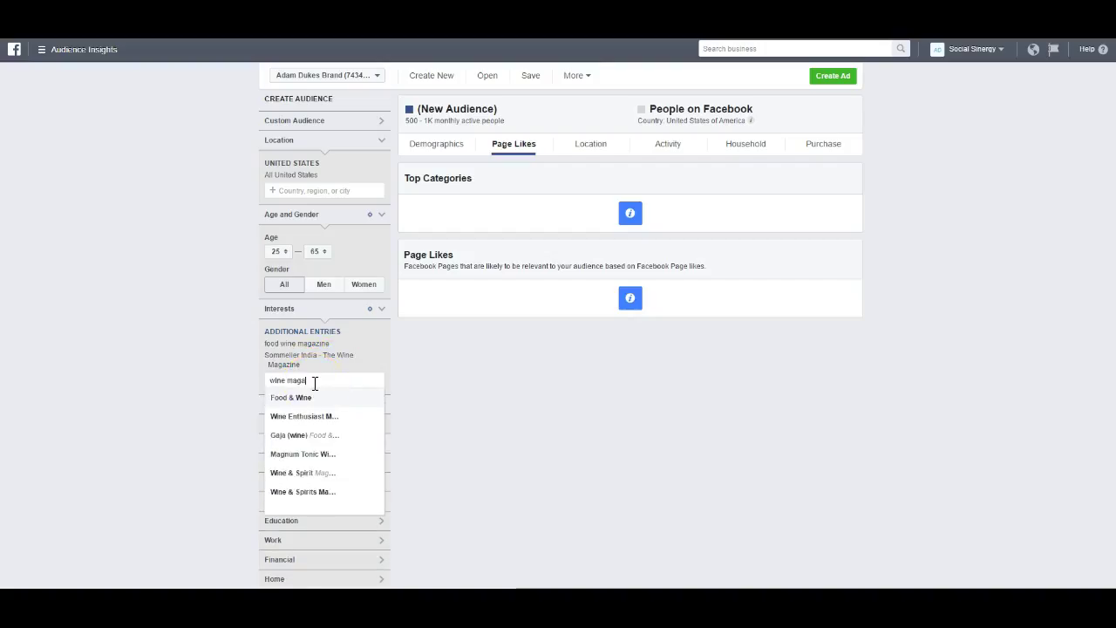
left_click(334, 416)
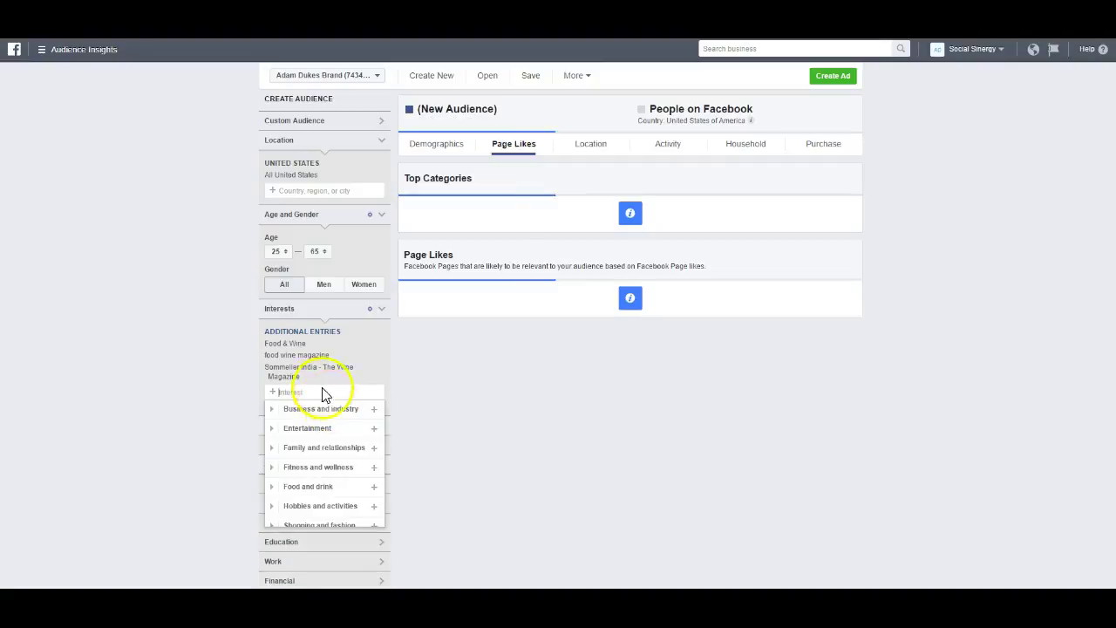
triple_click(296, 342)
key("alt+Tab")
key("Return")
key("Return")
Switch to Audience Insights and look up Bon Appétit Magazine from the top Magazine category as an interest
key("alt+Tab")
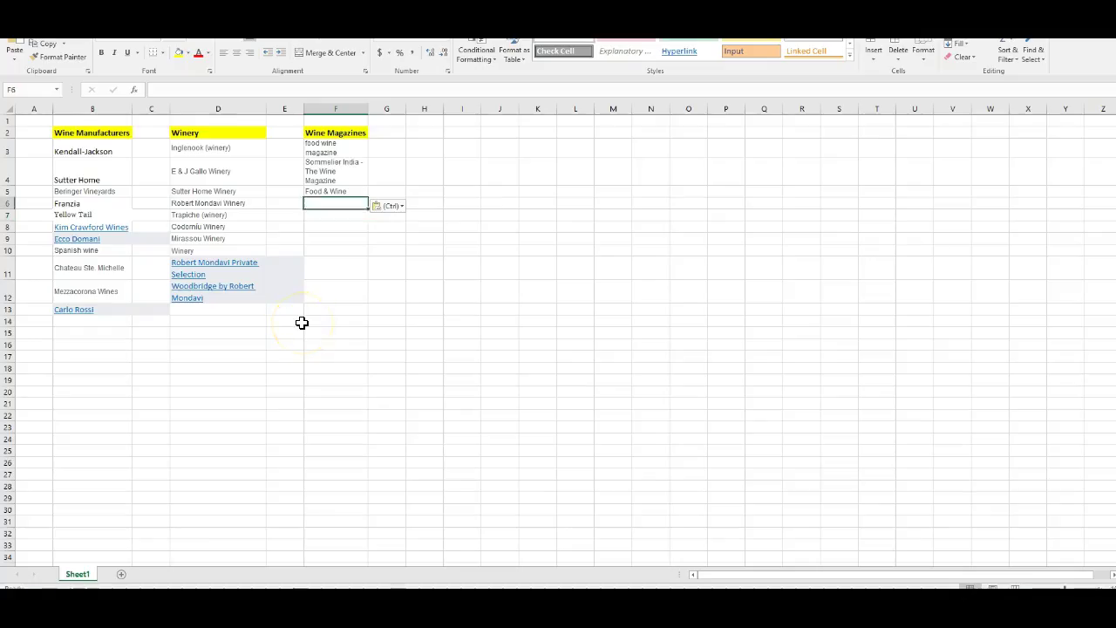
key("alt+Tab")
left_click_drag(502, 234, 565, 235)
key("ctrl+c")
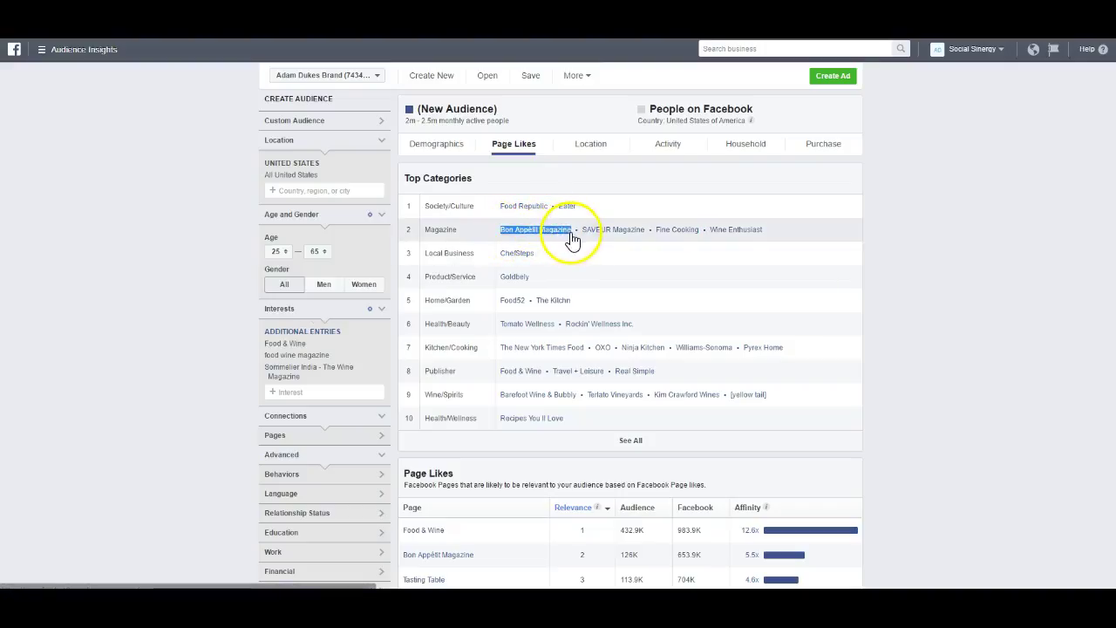
left_click(289, 391)
key("ctrl+v")
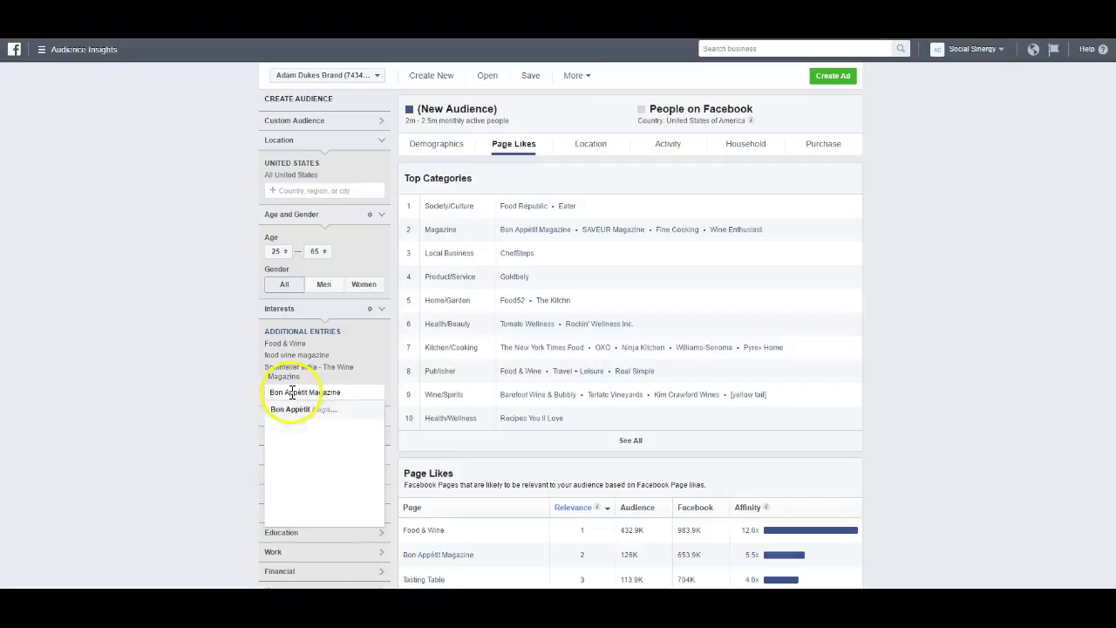
Add Saveur from the Magazine category as an interest and record SAVEUR Magazine in cell F6 of the Excel workbook
left_click_drag(645, 237, 588, 240)
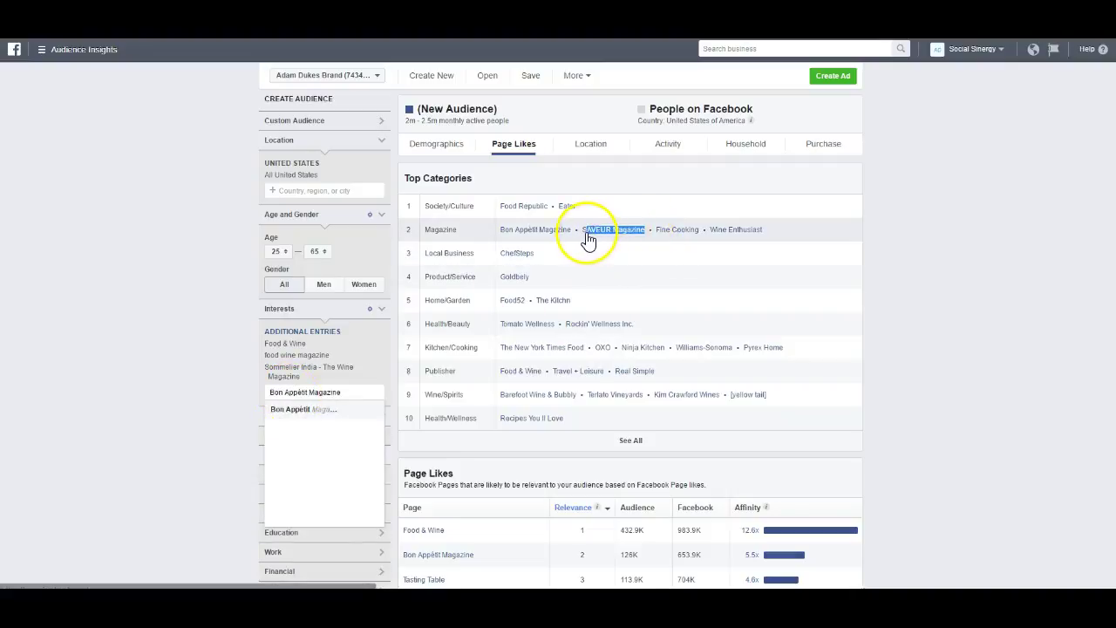
key("ctrl+c")
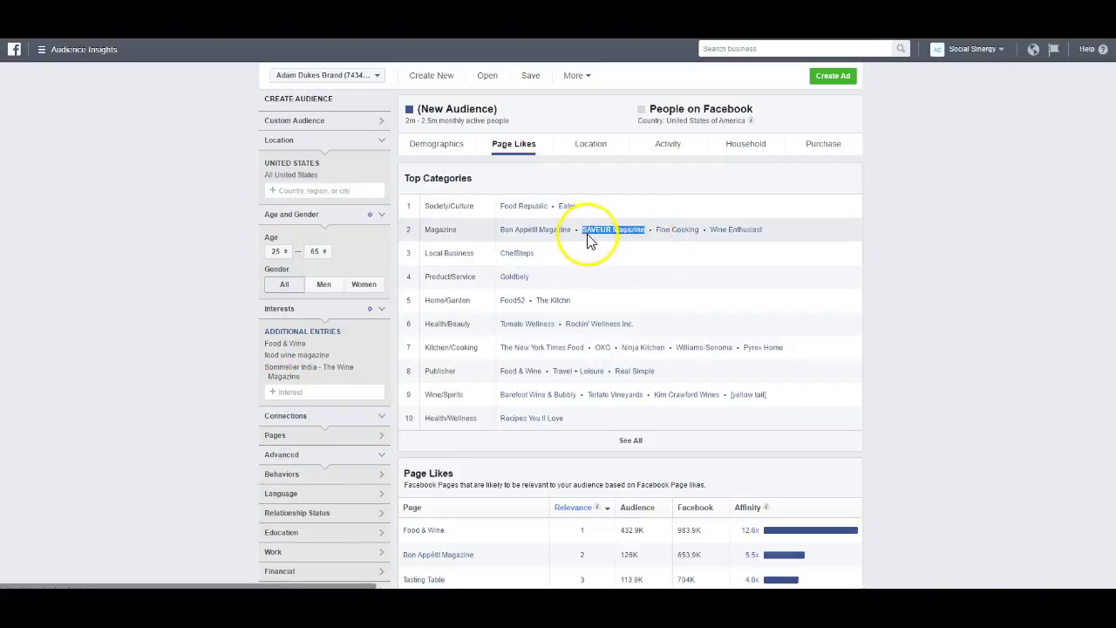
triple_click(309, 393)
key("ctrl+v")
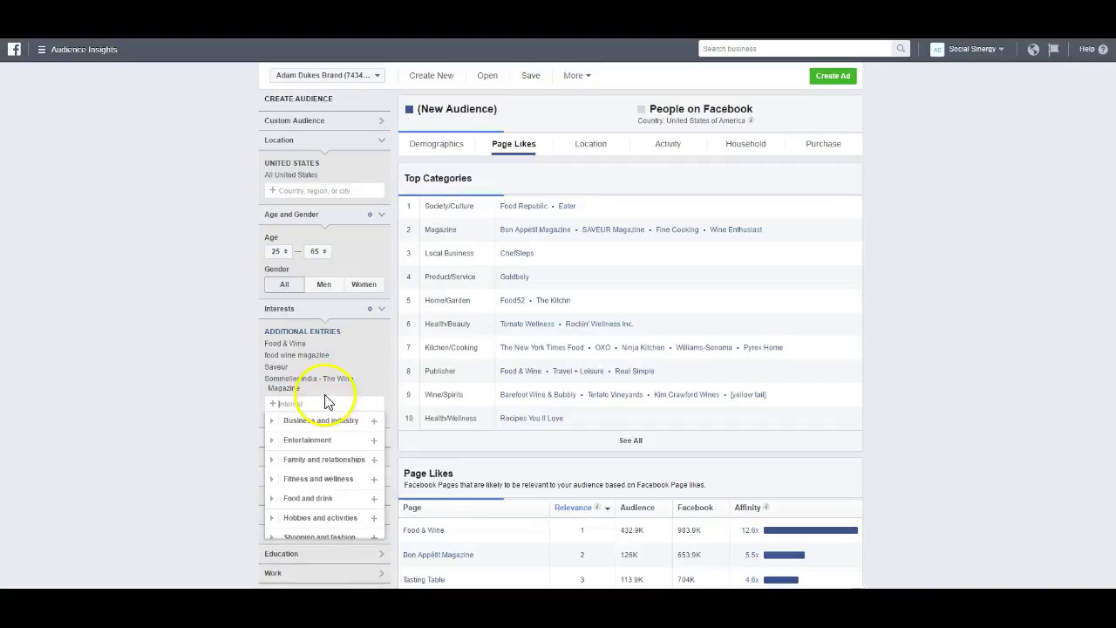
key("alt+Tab")
key("ctrl+v")
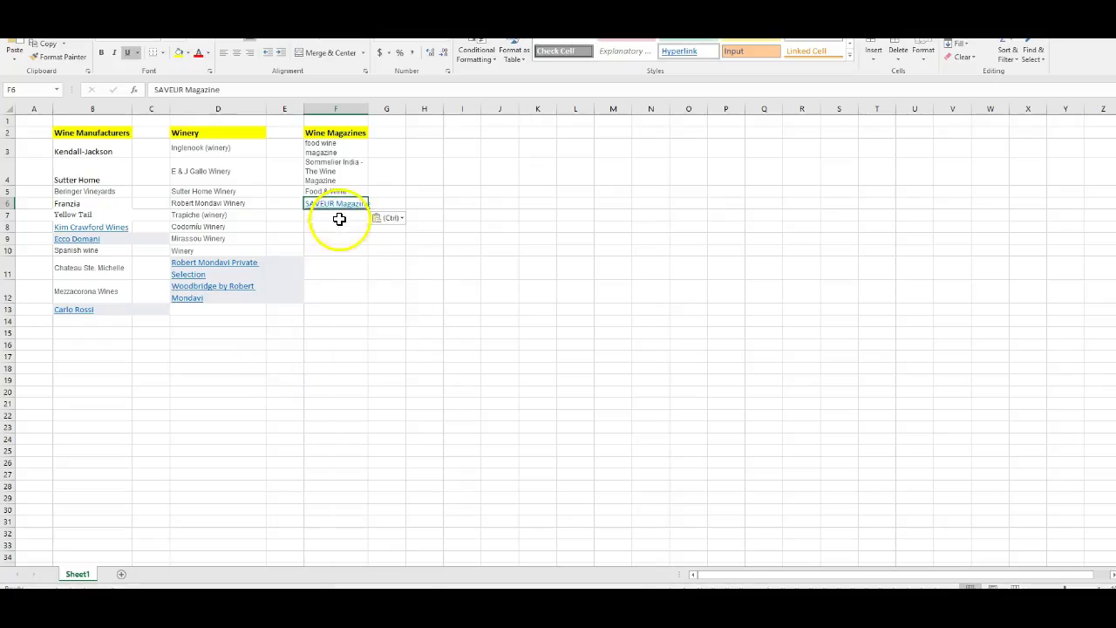
In Audience Insights, add Wine Enthusiast Magazine as an interest and record it in cell F7 of the Excel workbook
key("alt+Tab")
left_click_drag(767, 237, 701, 231)
key("ctrl+c")
left_click(294, 404)
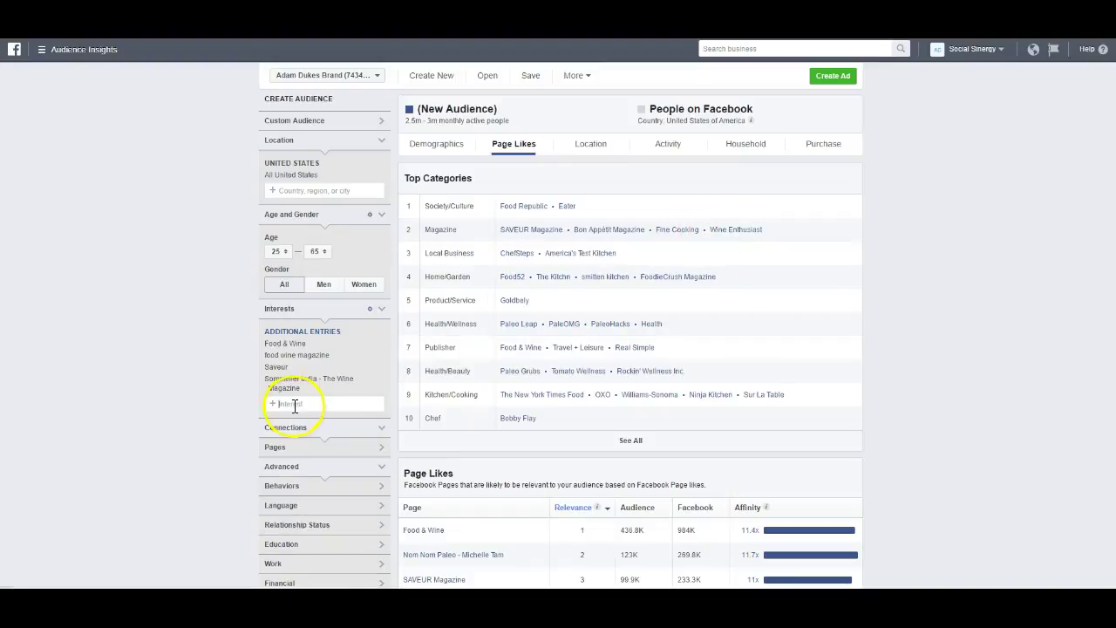
key("ctrl+v")
left_click(304, 422)
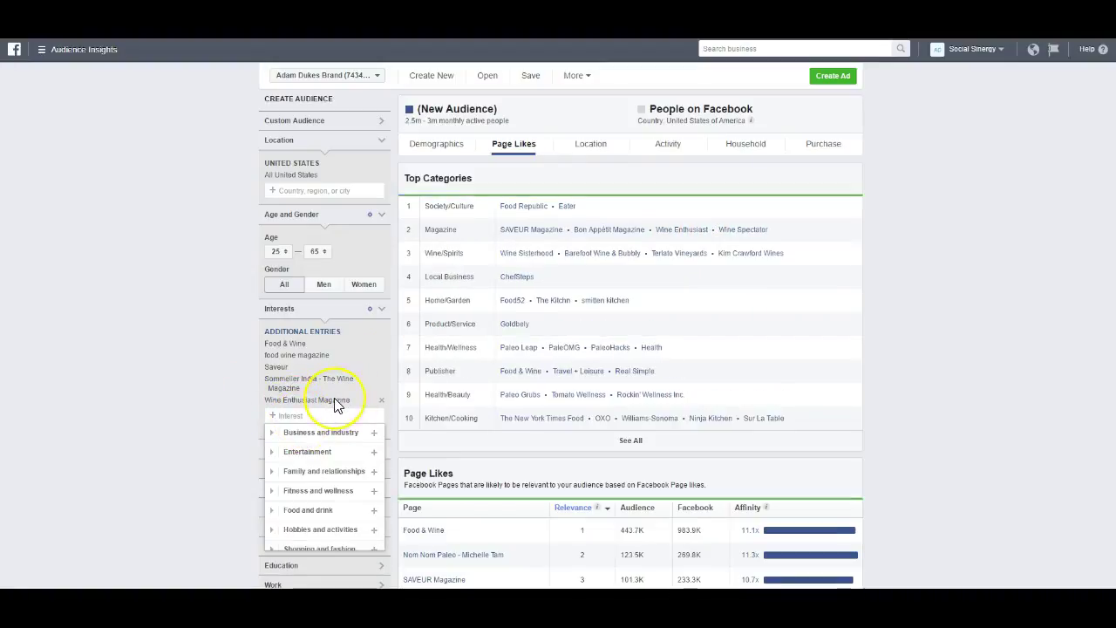
key("alt+Tab")
key("Down")
key("ctrl+v")
key("Down")
Search Audience Insights interests for wine magazine, add Wine & Spirit and record it in cell F8 of the Excel workbook
key("alt+Tab")
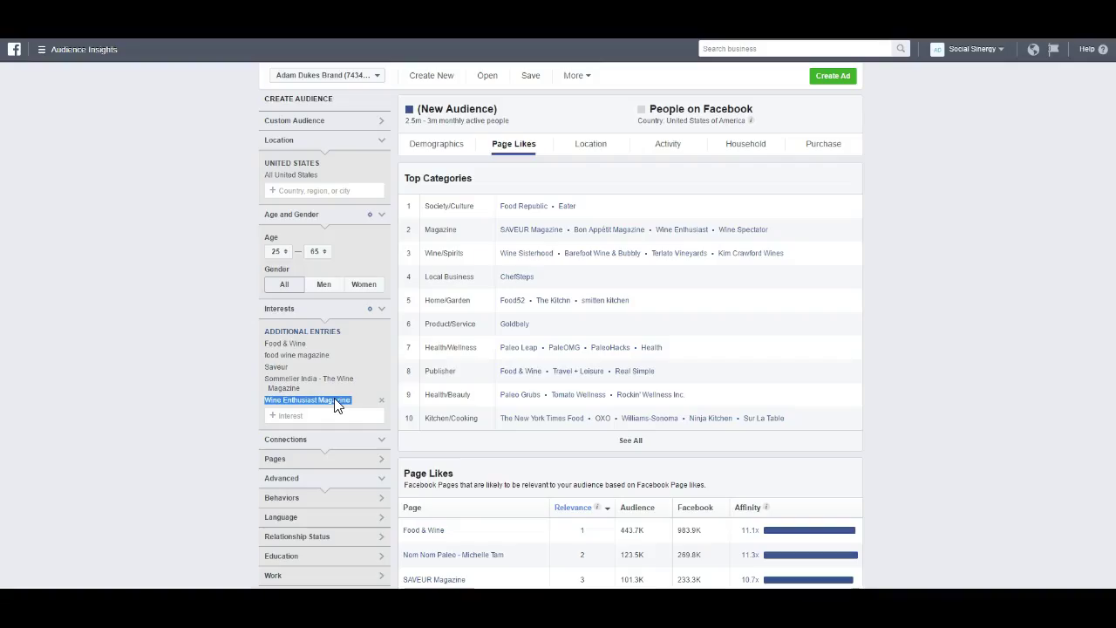
type("wine magazie")
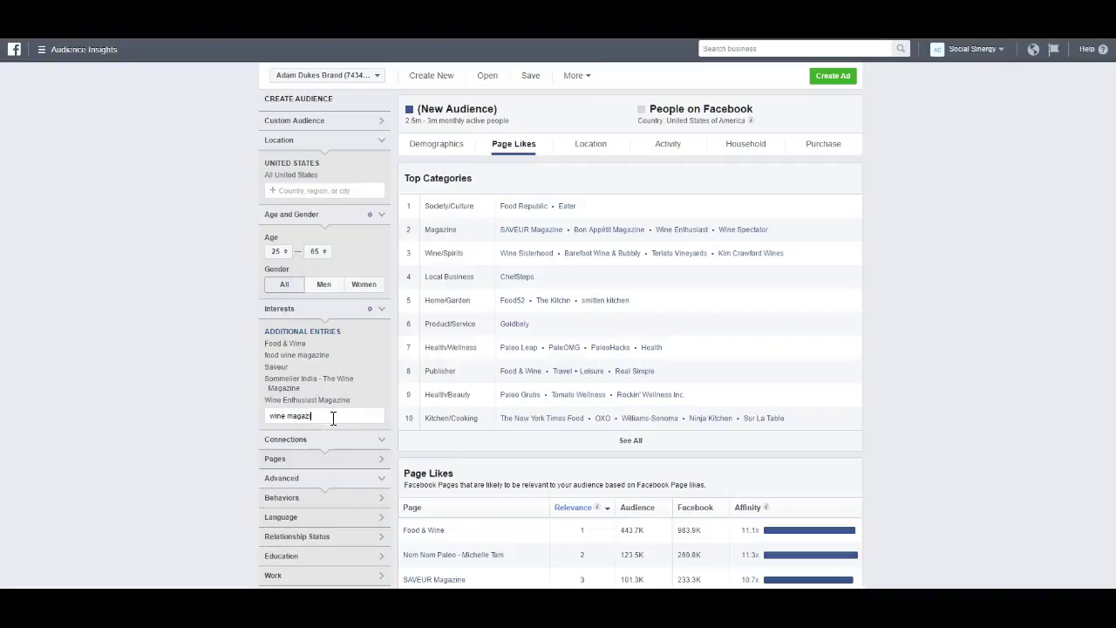
key("BackSpace")
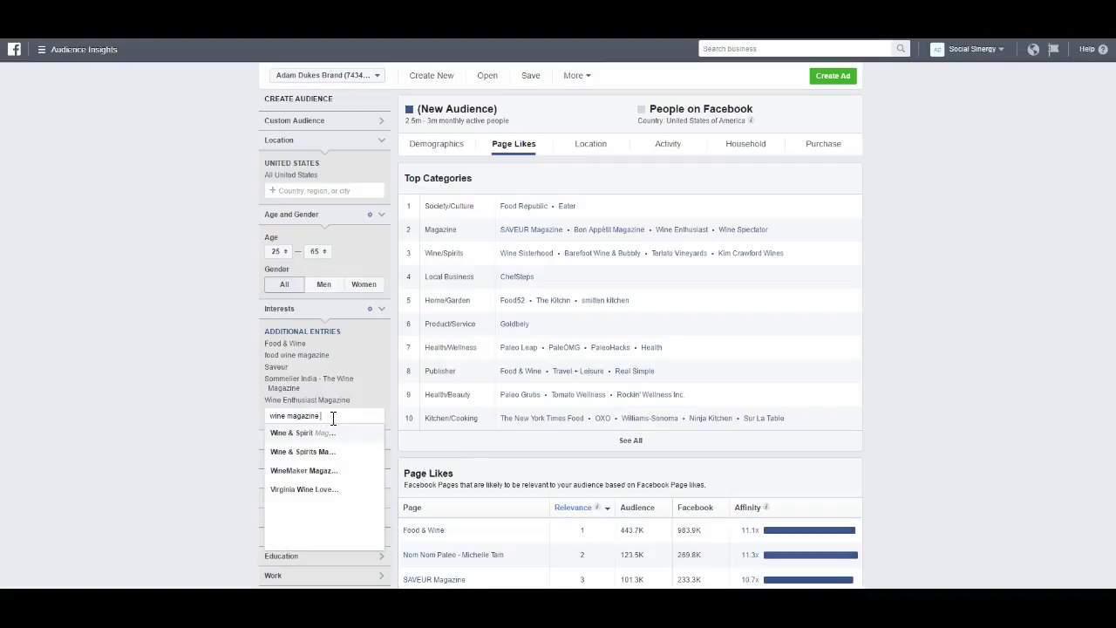
left_click(323, 436)
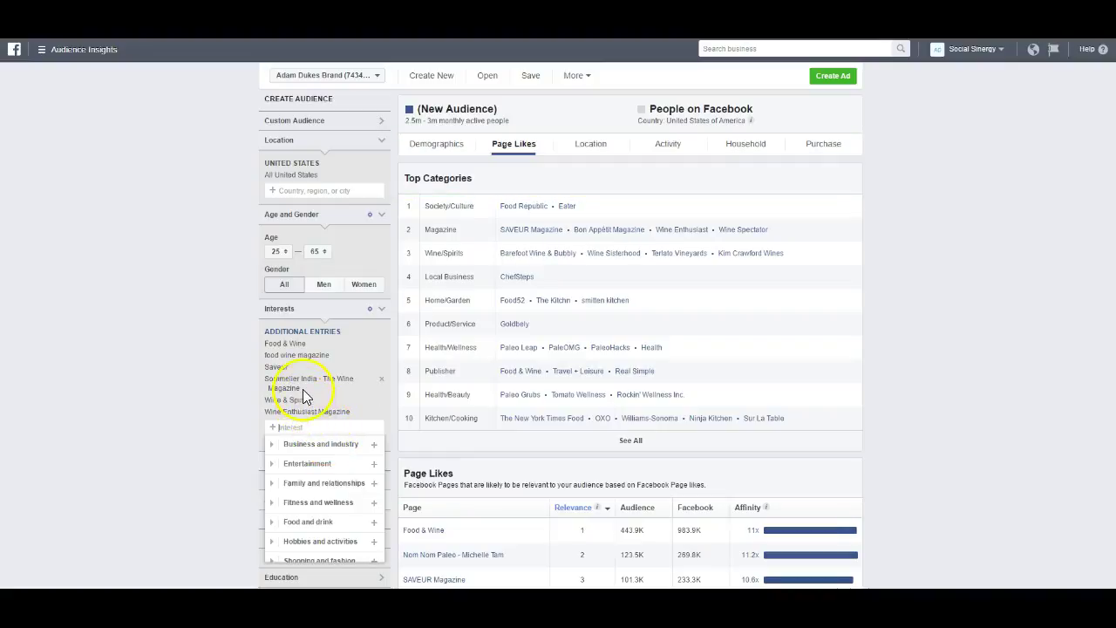
left_click(218, 381)
key("ctrl+c")
key("alt+Tab")
key("ctrl+v")
Switch to Audience Insights, add Wine & Spirits Magazine as an interest and record it in cell F9 of the Excel workbook
key("alt+Tab")
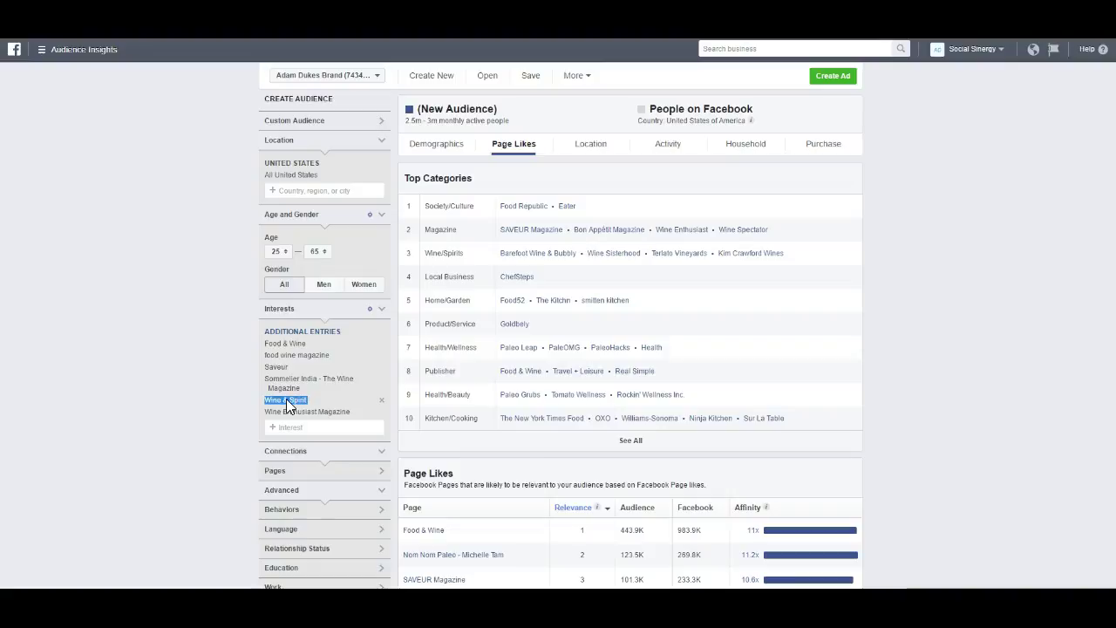
left_click(297, 426)
type("wnie ma")
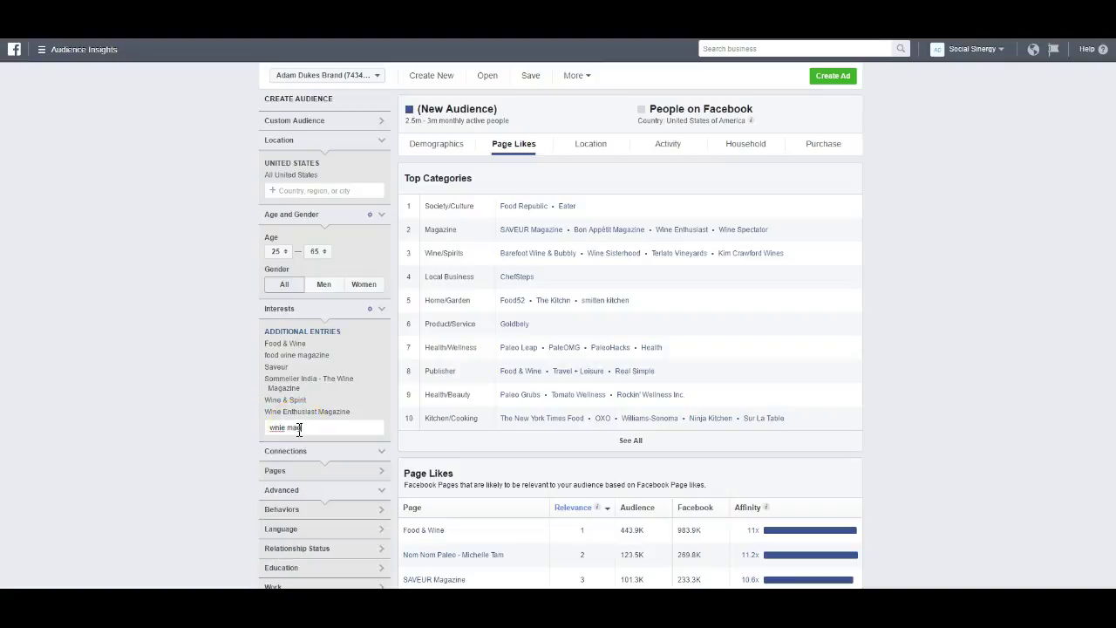
type("wine magazine")
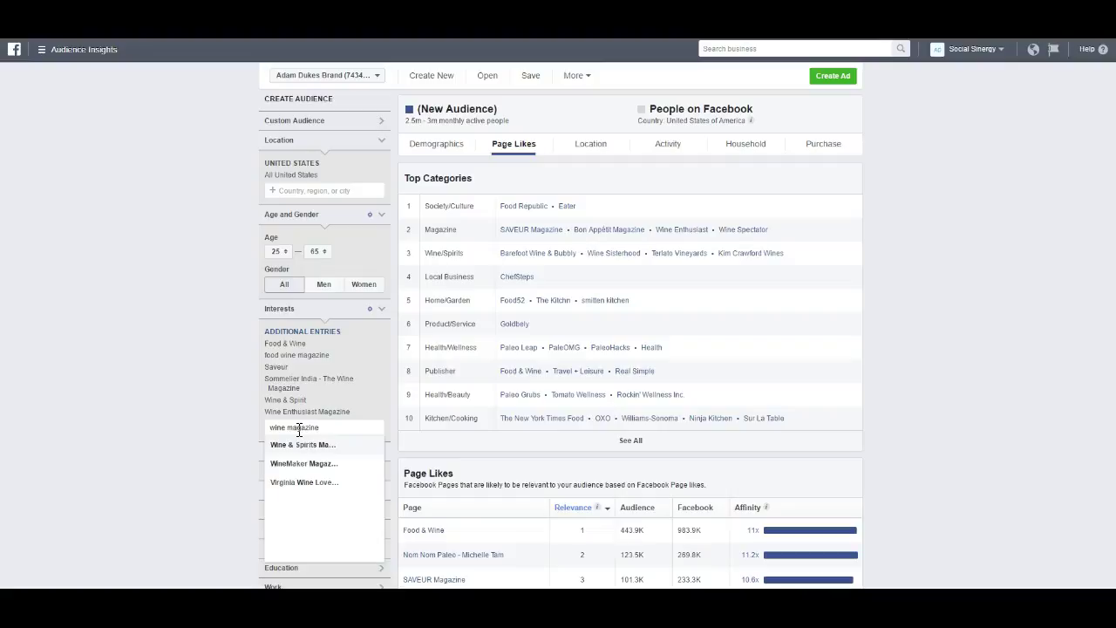
left_click(302, 445)
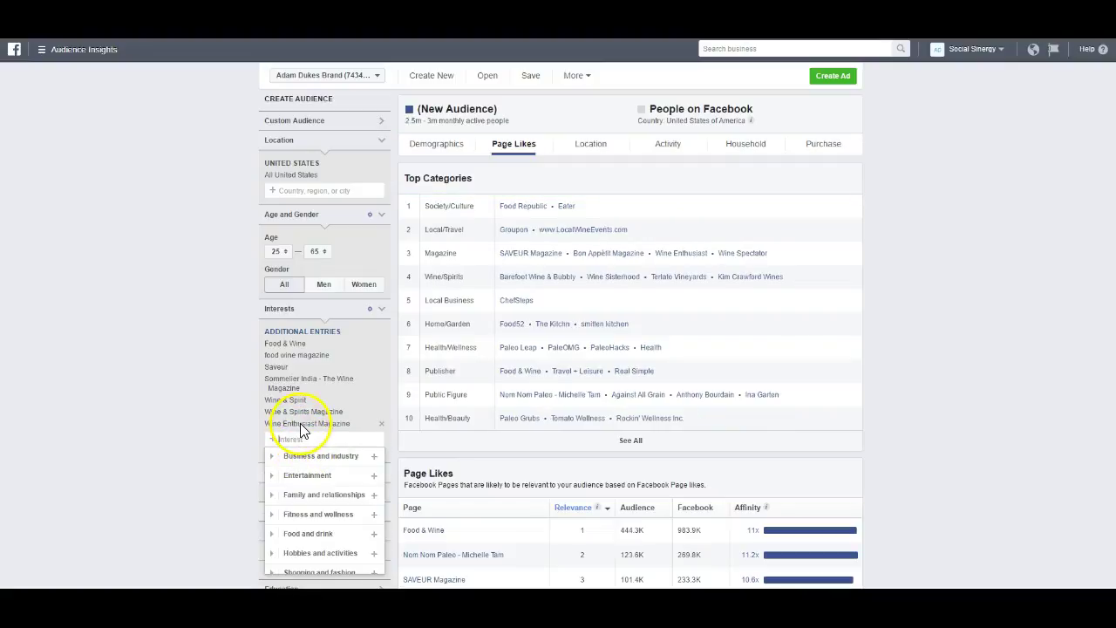
triple_click(301, 415)
key("ctrl+c")
key("alt+Tab")
key("ctrl+v")
key("Down")
Return to Audience Insights, remove the Wine & Spirit interest and add WineMaker Magazine
key("alt+Tab")
left_click(381, 401)
type("wine maga")
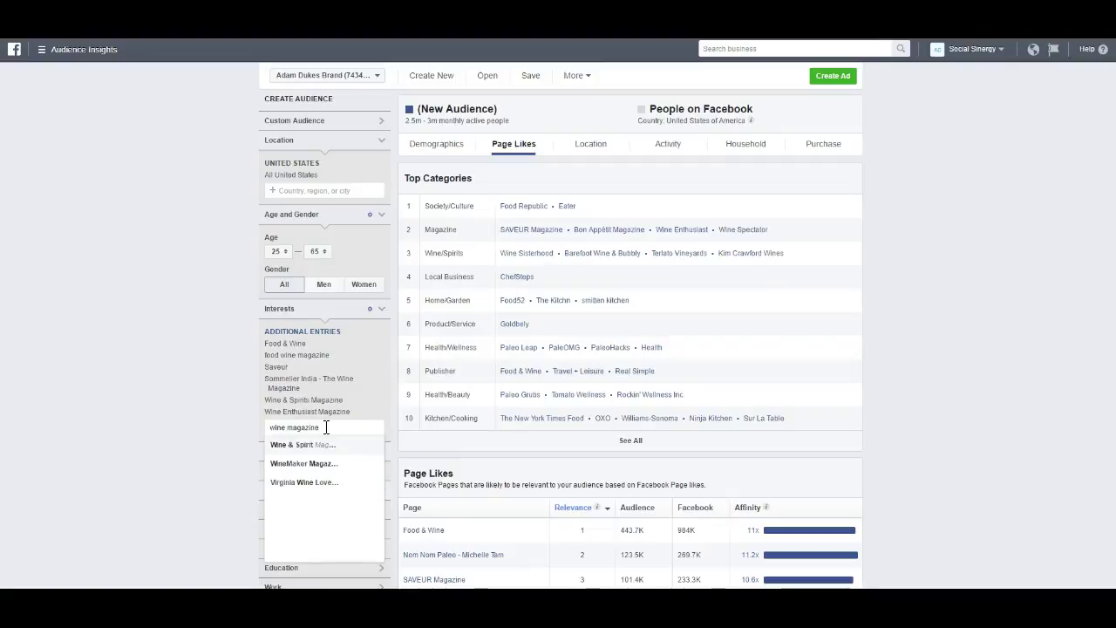
left_click(315, 464)
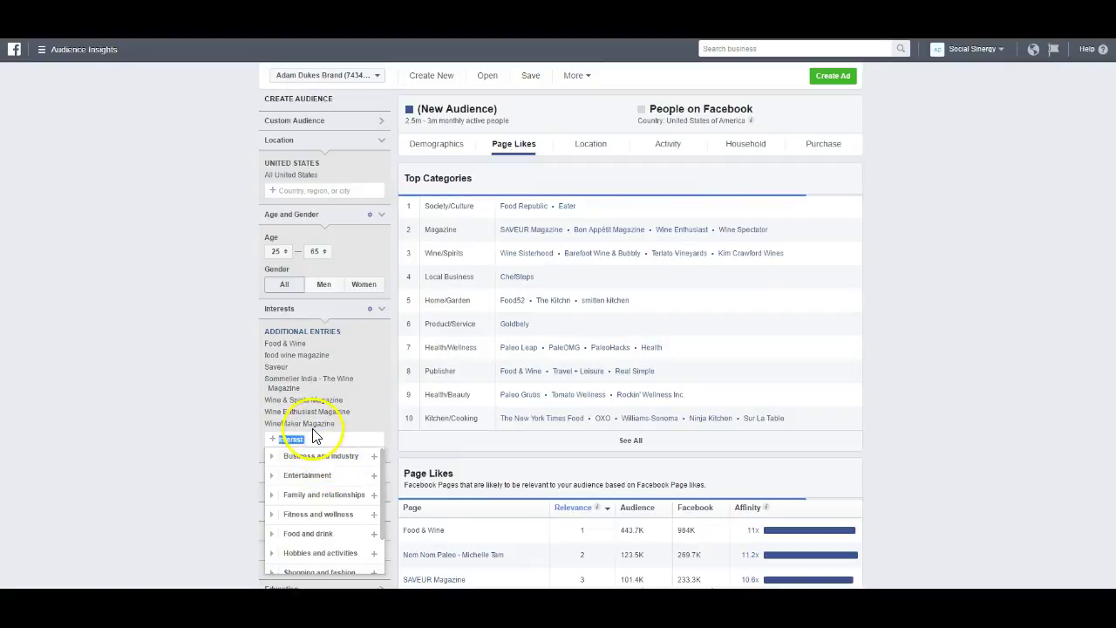
Copy the WineMaker Magazine interest into cell F10 of the Excel workbook
key("ctrl+c")
key("alt+Tab")
key("ctrl+v")
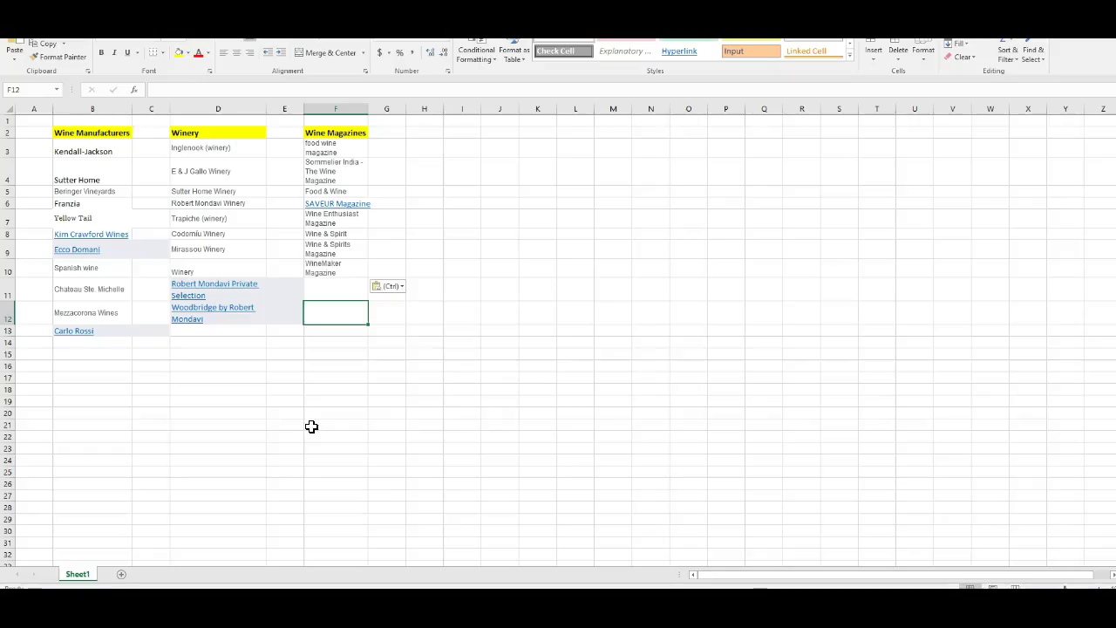
Switch to Audience Insights, search interests for wine magazine and add Virginia Wine Lover Magazine
key("alt+Tab")
left_click(307, 439)
type("wine ma")
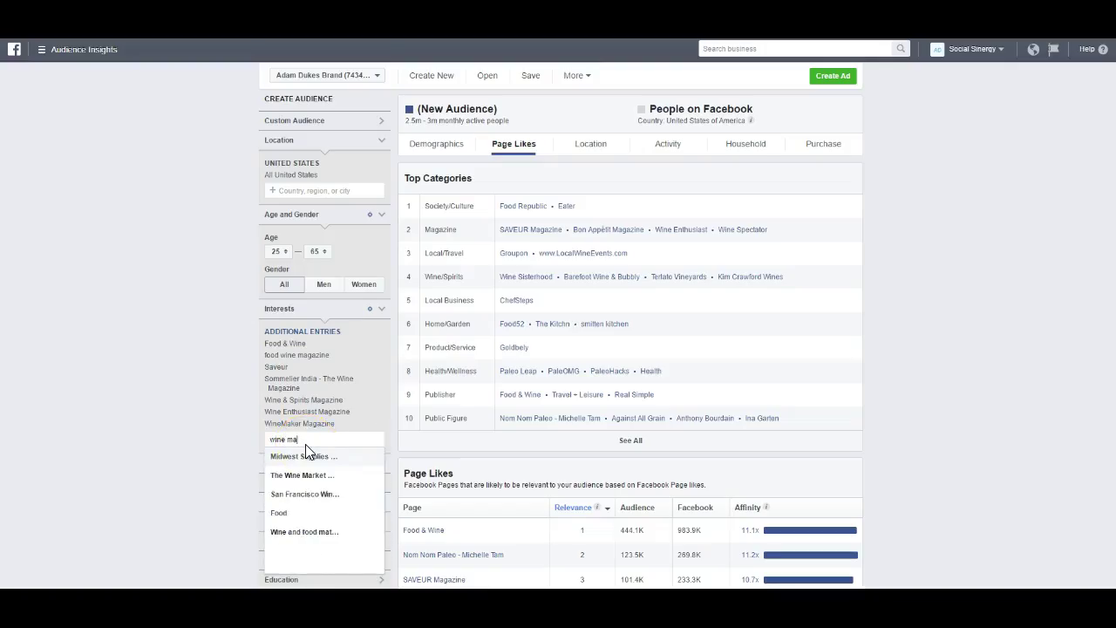
type("gazine")
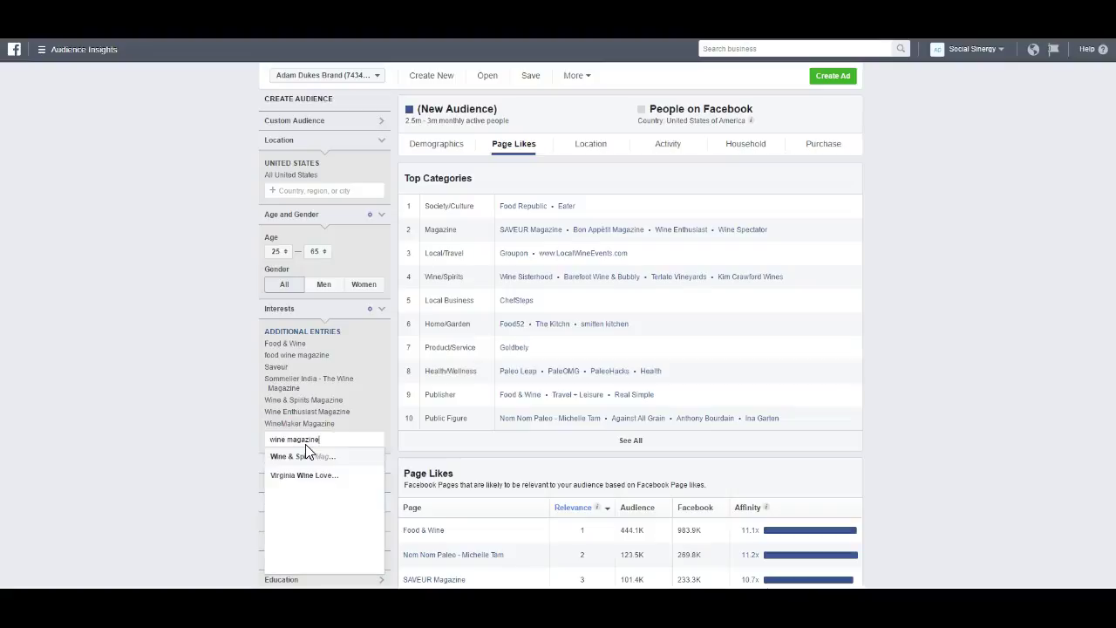
left_click(307, 475)
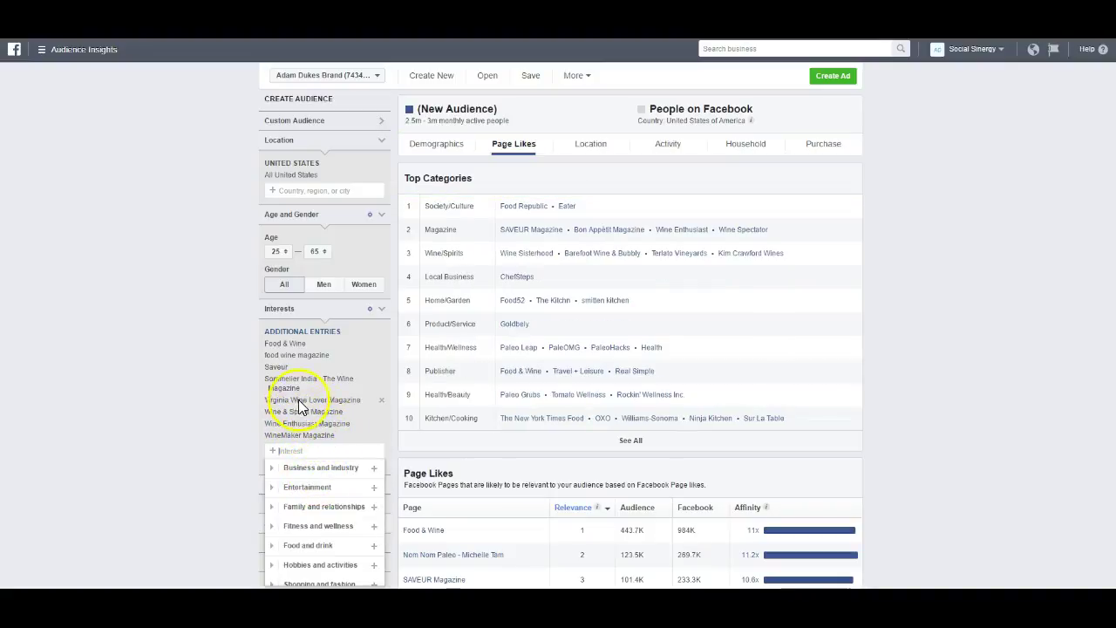
Copy the Virginia Wine Lover Magazine interest into cell F11 of the Excel workbook and select cell H2
triple_click(306, 401)
key("ctrl+c")
key("alt+Tab")
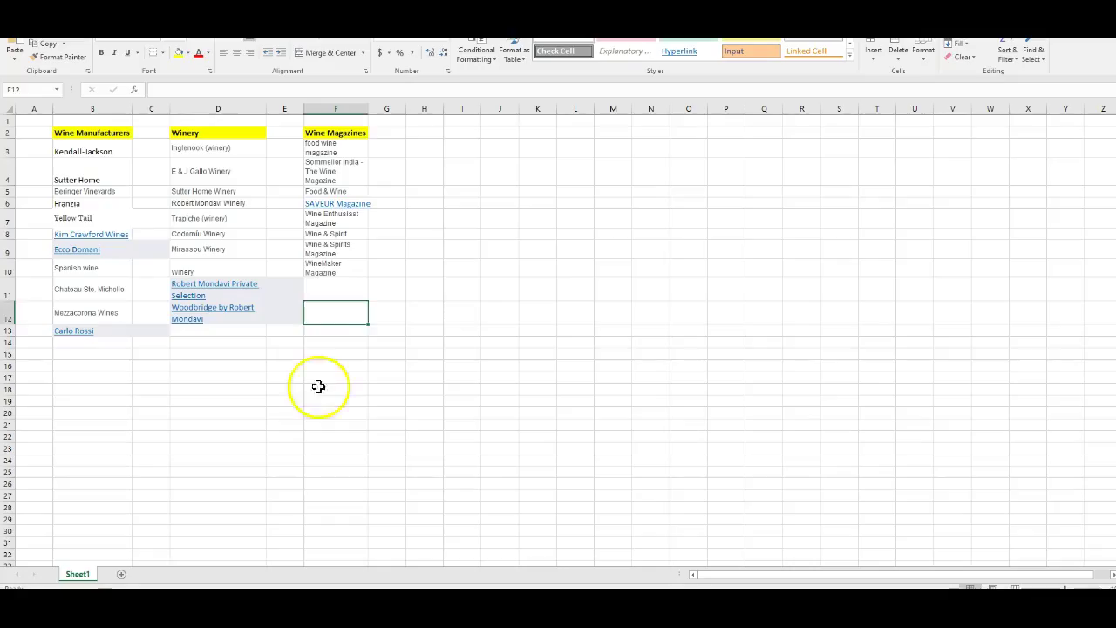
key("ctrl+v")
left_click(336, 312)
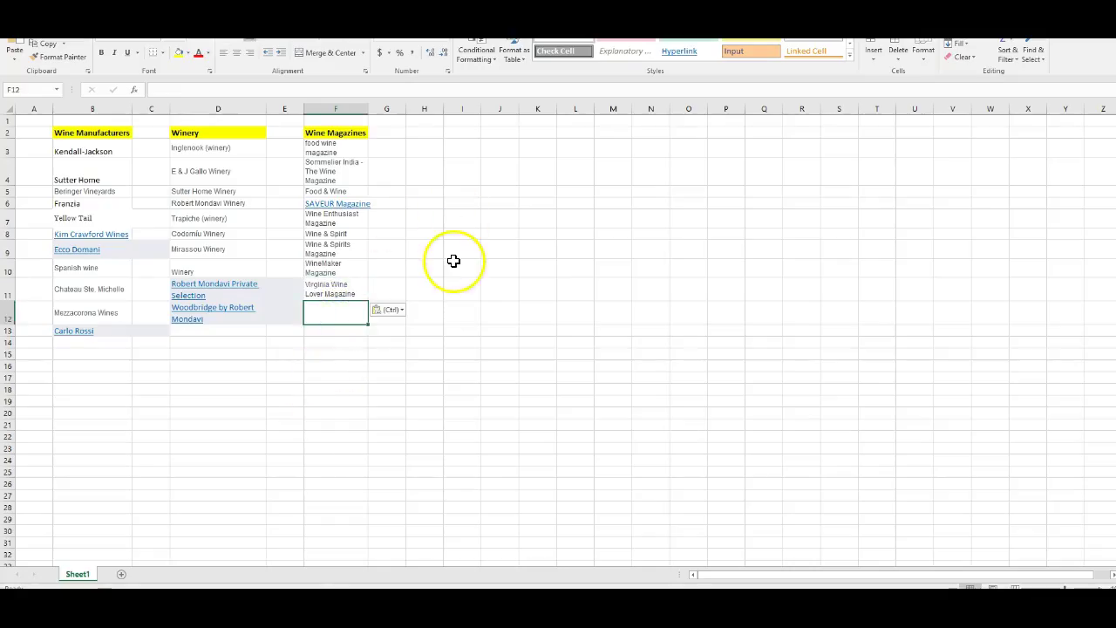
left_click(427, 132)
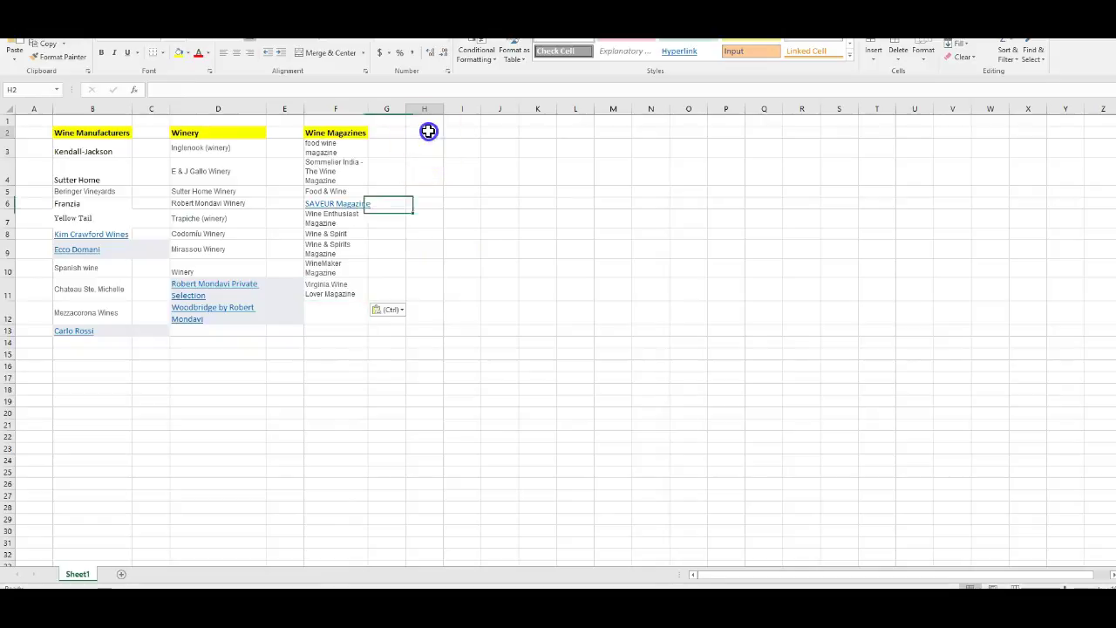
Enter Wine Blogs in H2 as a bold, yellow-highlighted header and fit the width of column H
type("Wine Blogs")
key("ctrl+Return")
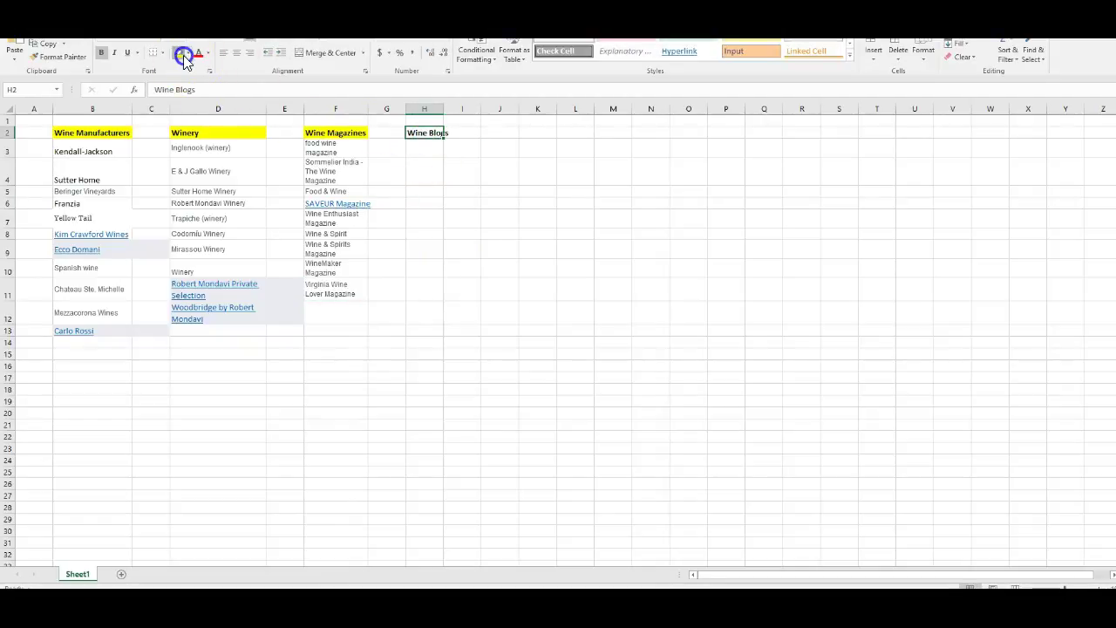
left_click(499, 133)
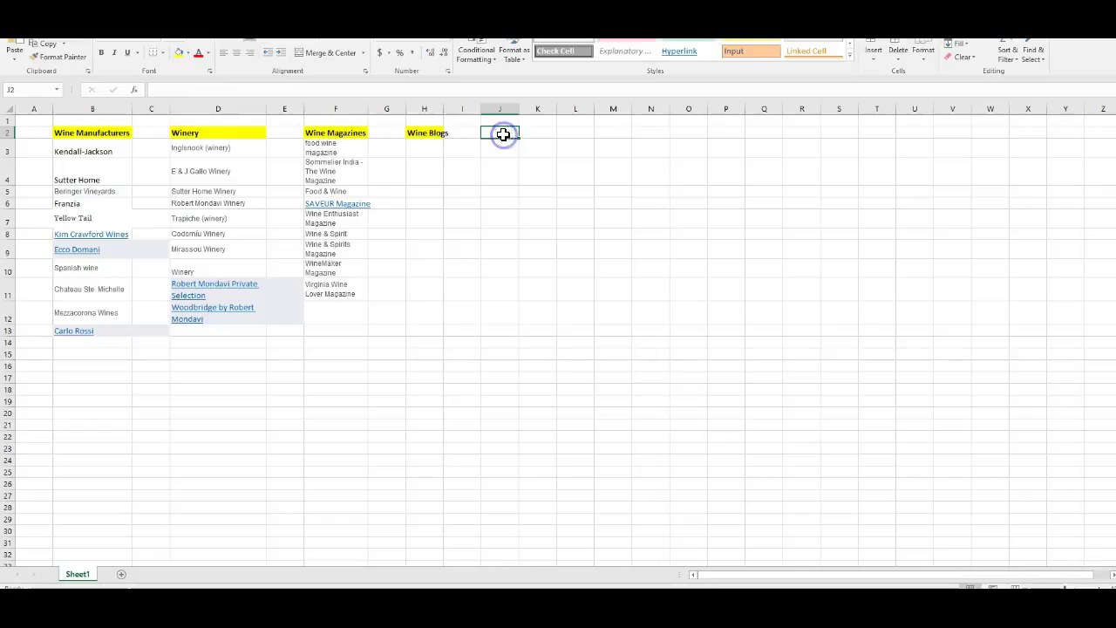
double_click(443, 111)
Add the header Wine Books in cell J2
left_click(499, 139)
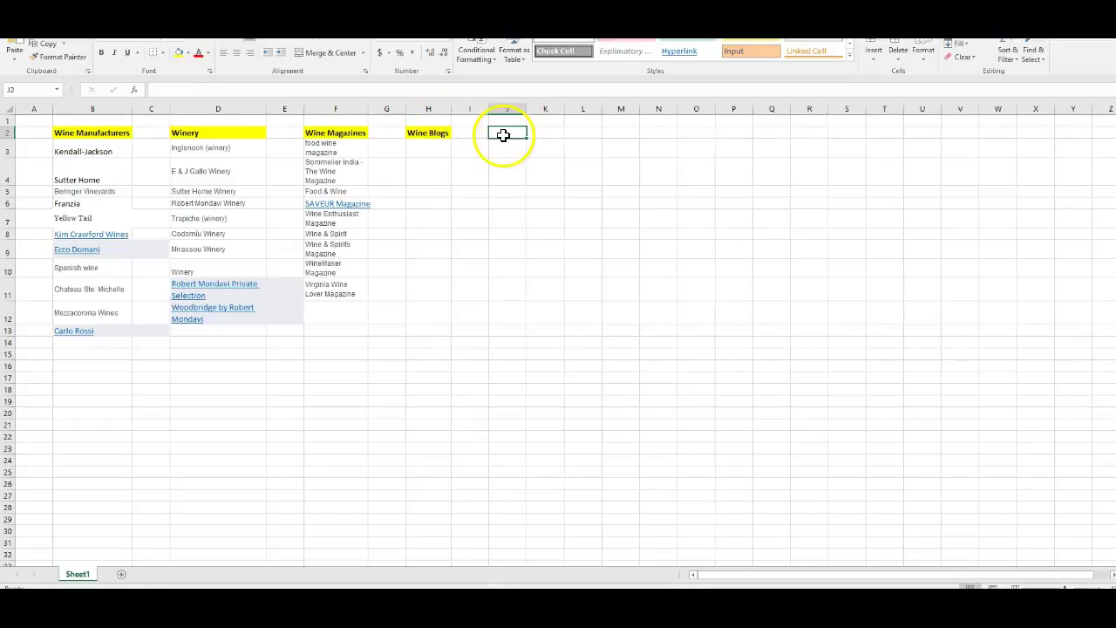
type("Wn")
key("BackSpace")
type("ine Books")
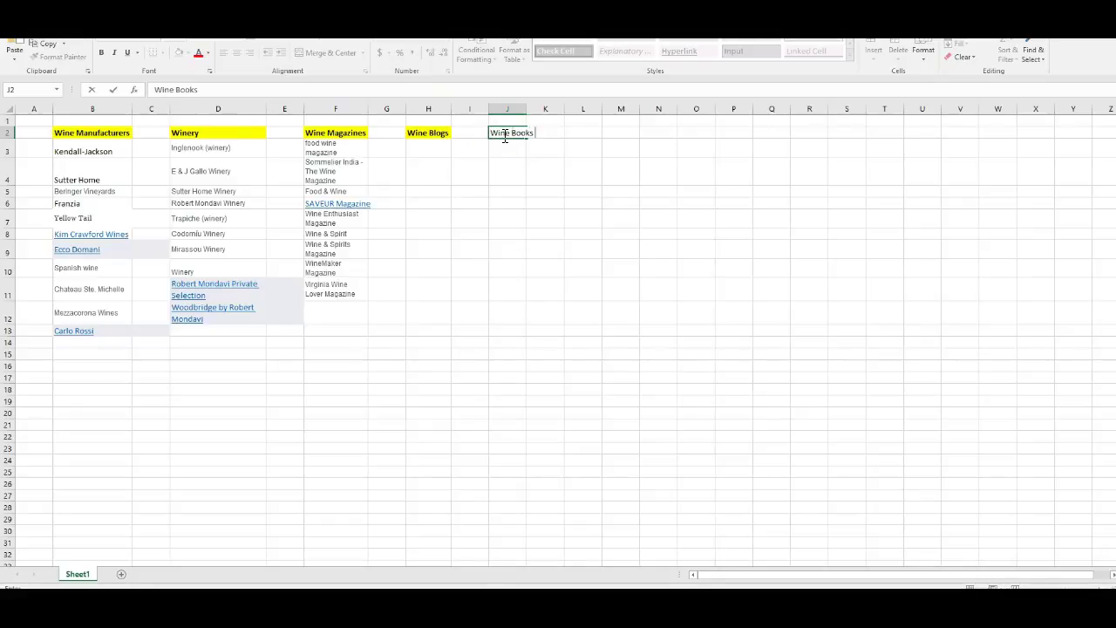
Switch to the Targeting Cheat Sheet workbook and review its list of targeting categories, including the Magazines entry
key("alt+Tab")
key("alt+Tab")
key("alt+Tab")
key("alt+Tab")
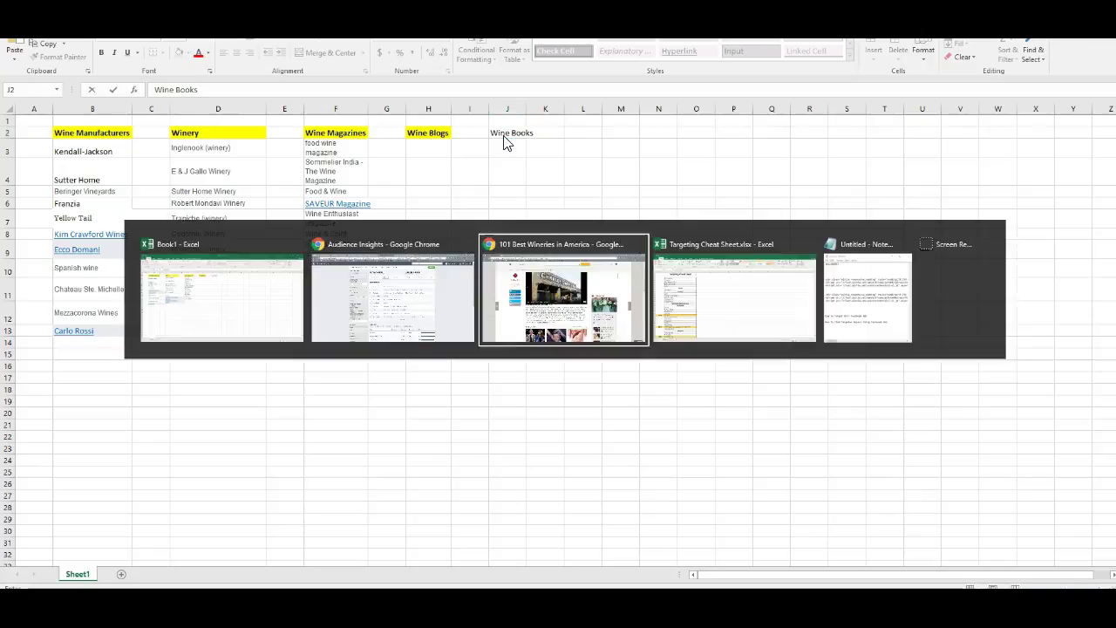
key("alt+Tab")
left_click(261, 316)
left_click(179, 367)
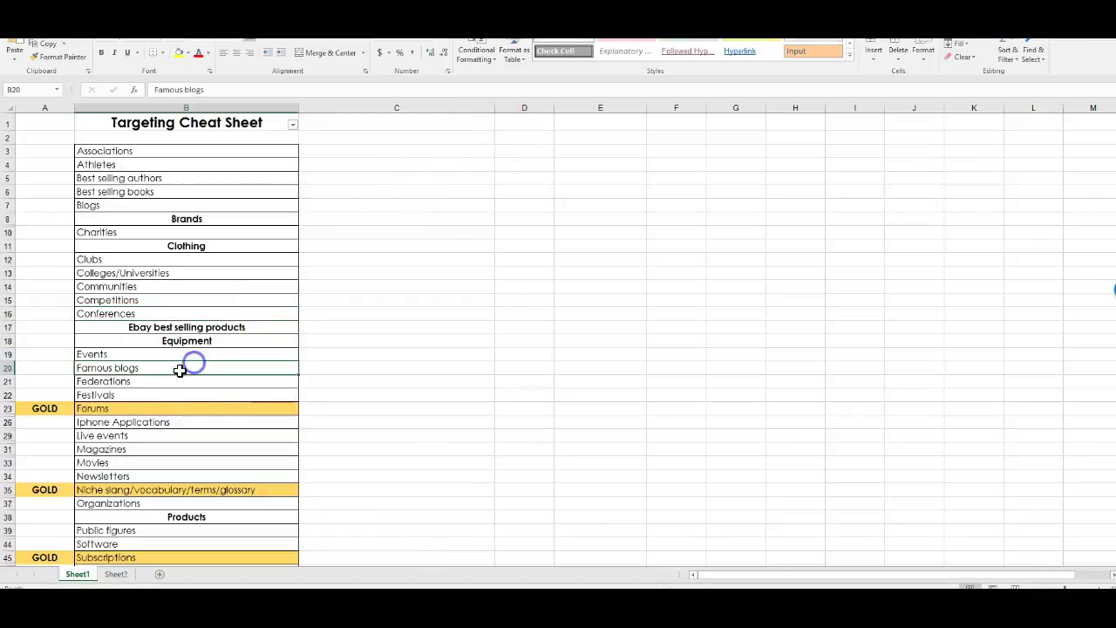
scroll(171, 377, "down", 2)
scroll(171, 377, "down", 1)
left_click(145, 368)
left_click(95, 364)
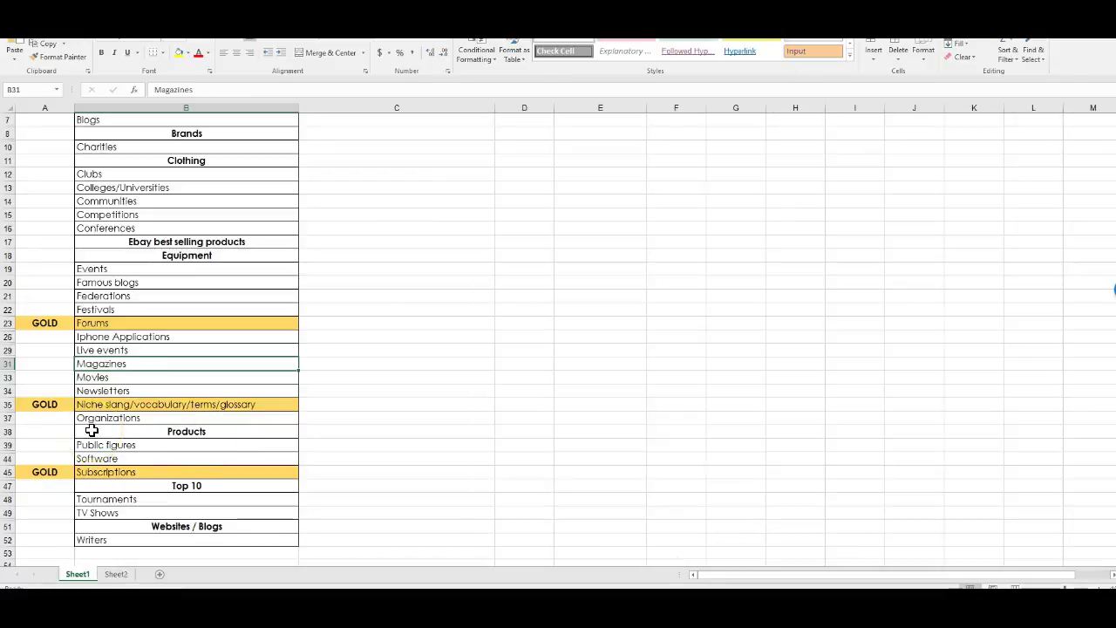
Return to the Book1 workbook and add the header Wine Apparel in cell L2
key("alt+Tab")
key("alt+Tab")
key("Tab")
key("alt+Tab")
left_click(507, 191)
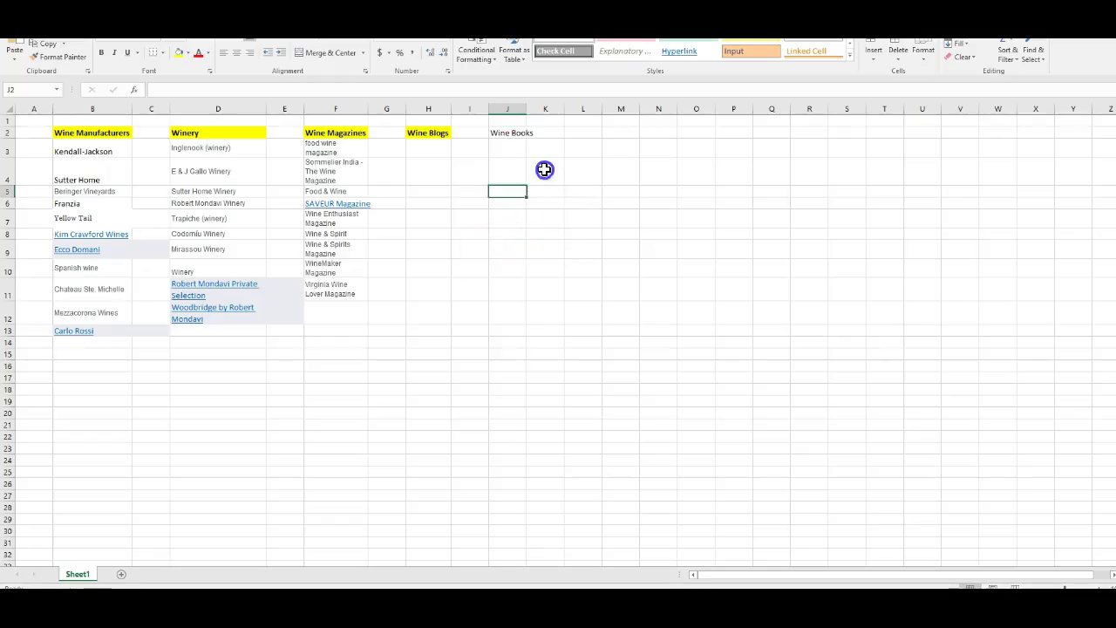
left_click(598, 136, "alt")
type("Win")
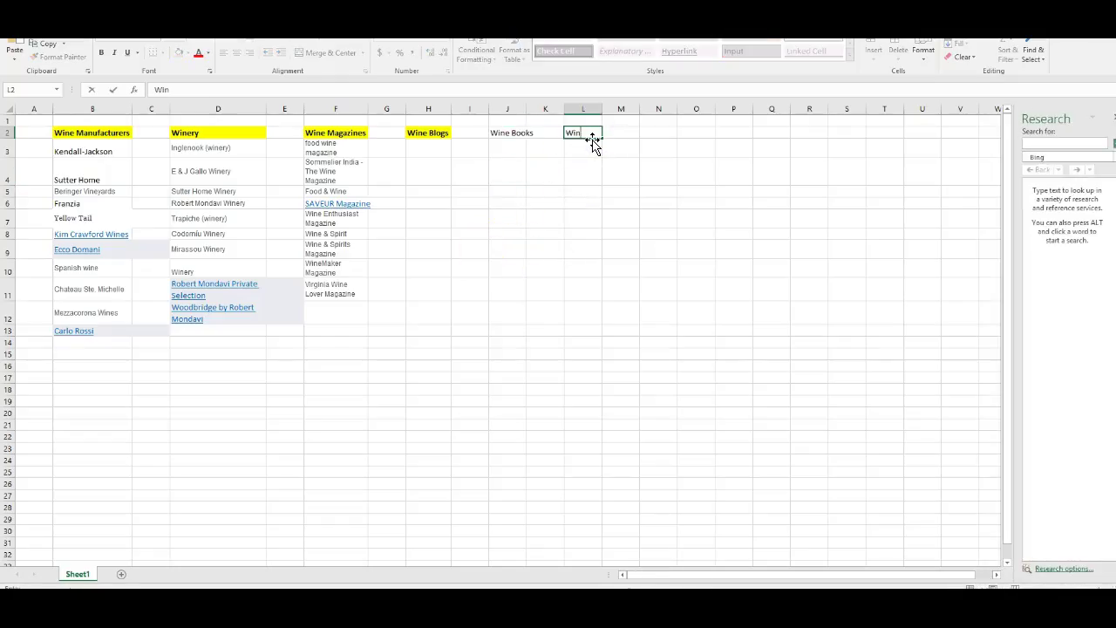
type("e Apparel")
key("Return")
Add the header Wine FB fan Pages in cell N2
left_click(647, 132)
type("W")
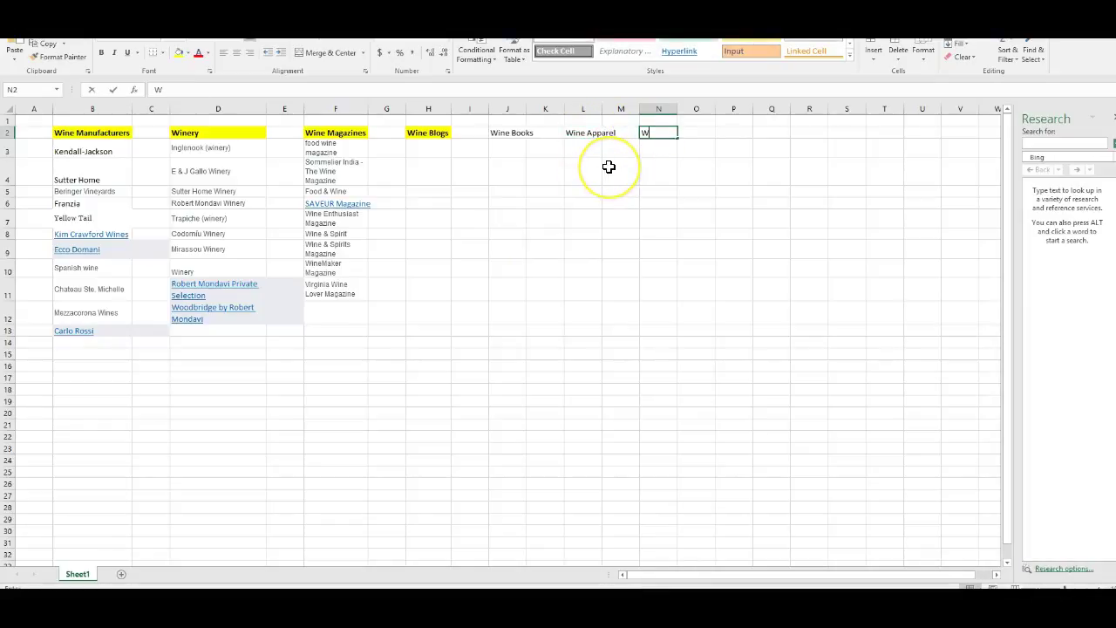
type("ine F")
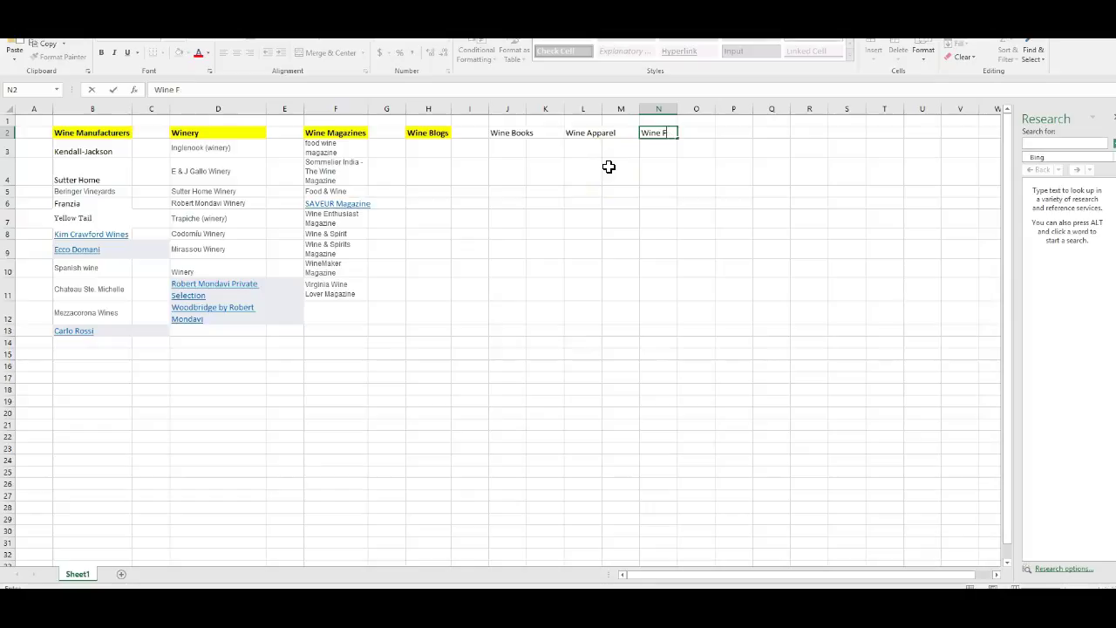
type("B fan Pages")
key("Return")
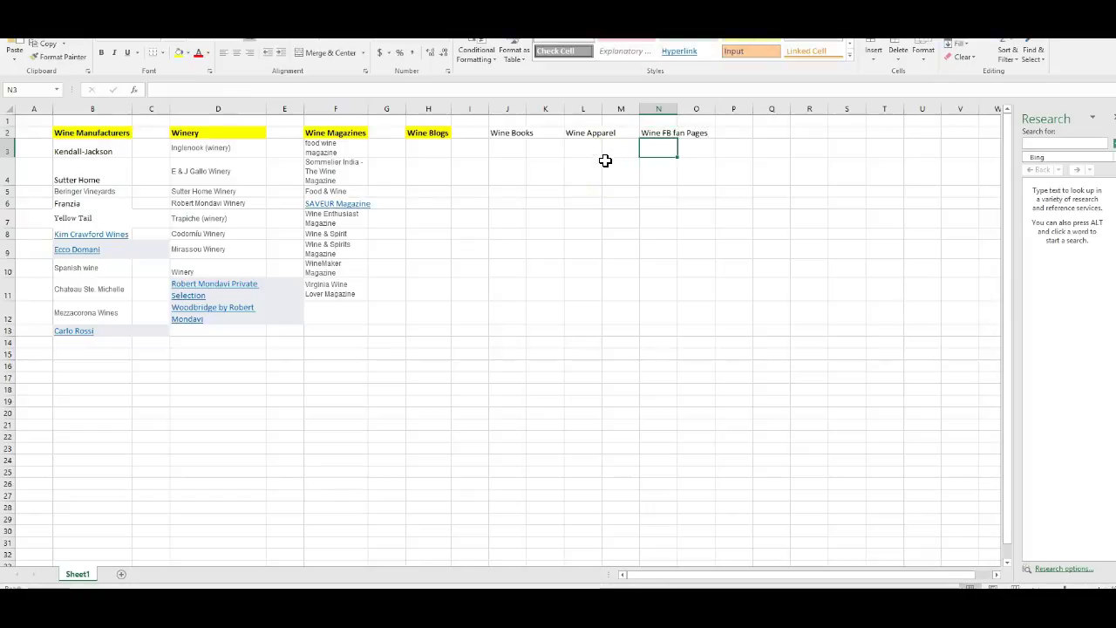
Switch to Audience Insights and start creating an ad from the current audience using the Ad Create Tool
left_click(95, 150)
key("alt+Tab")
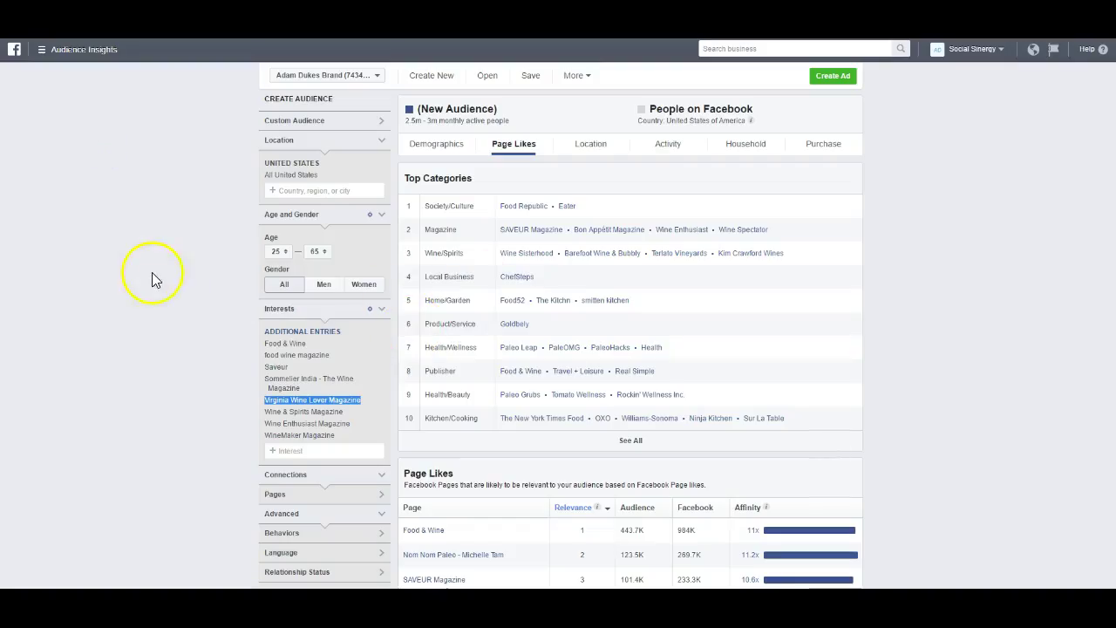
left_click(826, 76)
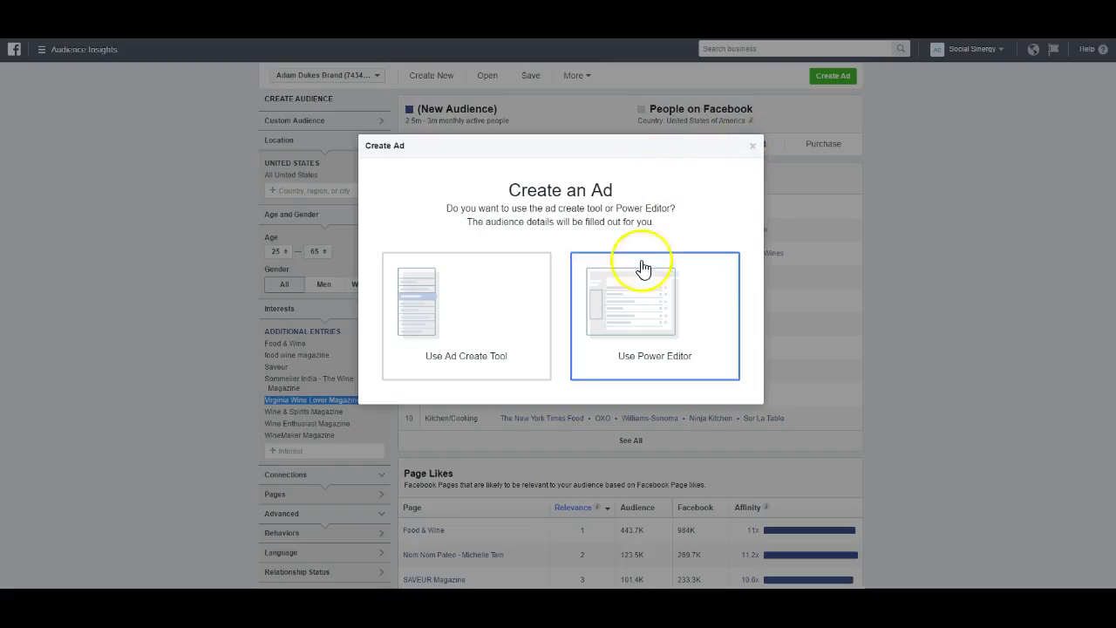
left_click(461, 329)
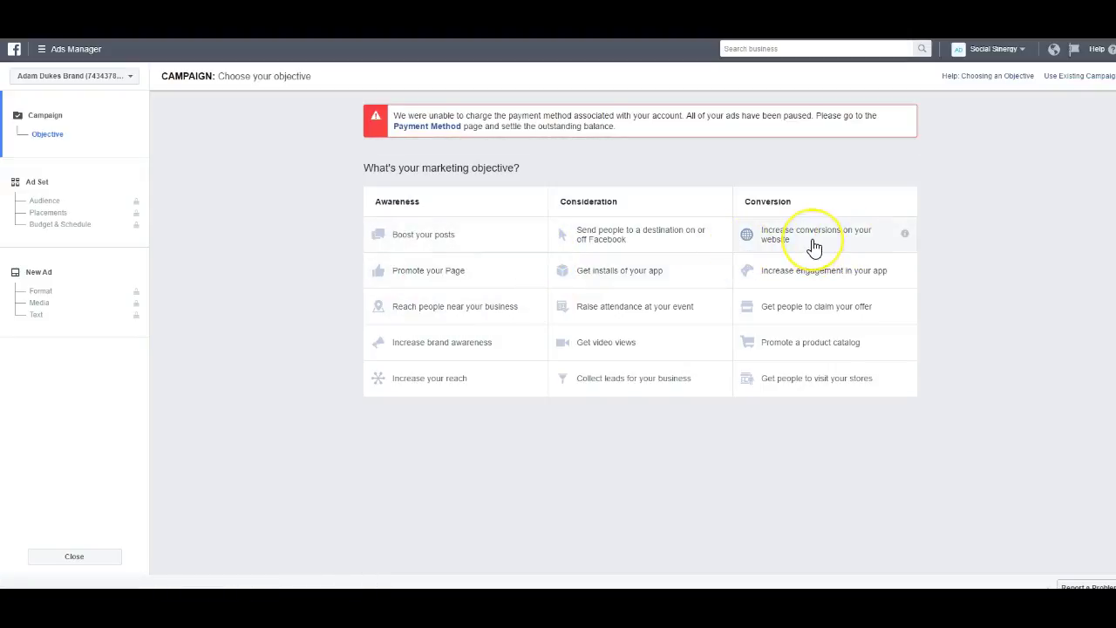
Choose the Increase conversions on your website objective and continue to the ad set with the campaign name Website conversions
left_click(813, 248)
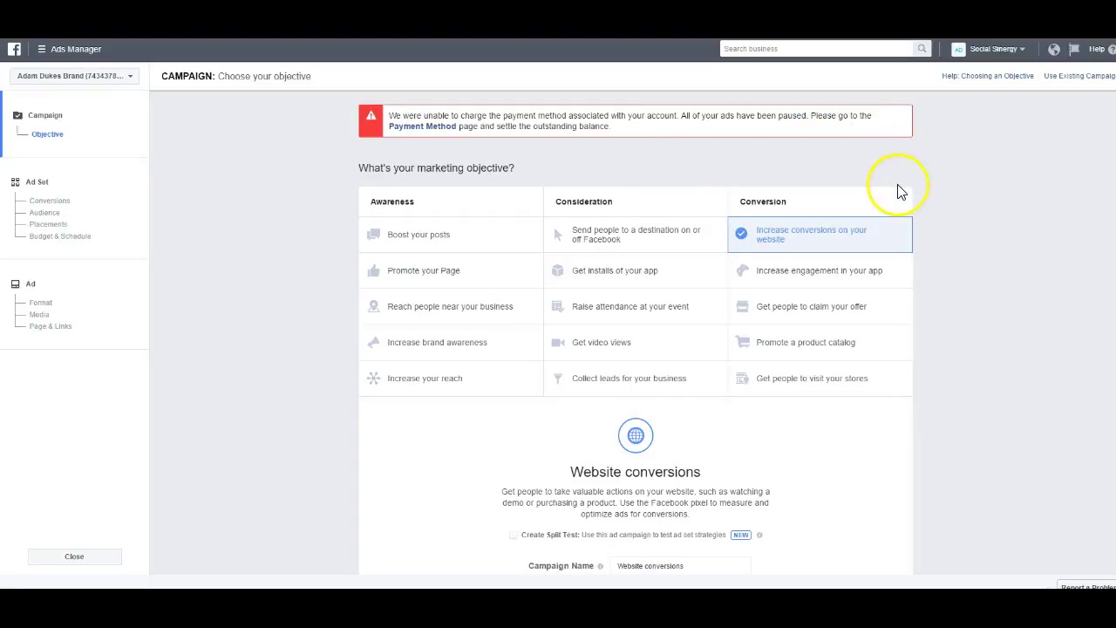
scroll(898, 190, "down", 2)
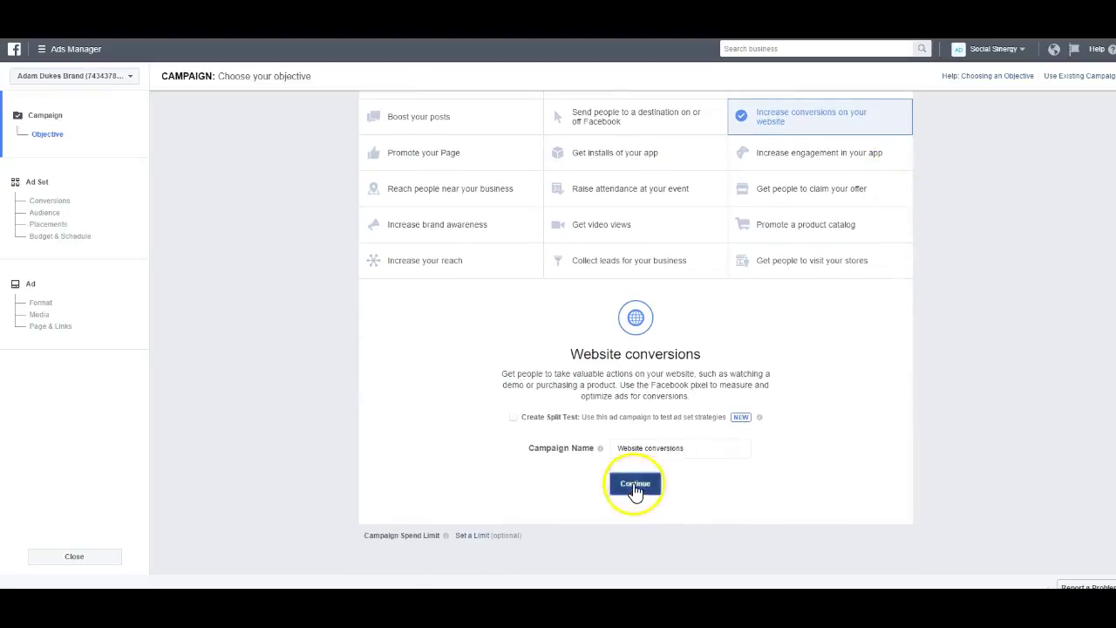
left_click(634, 485)
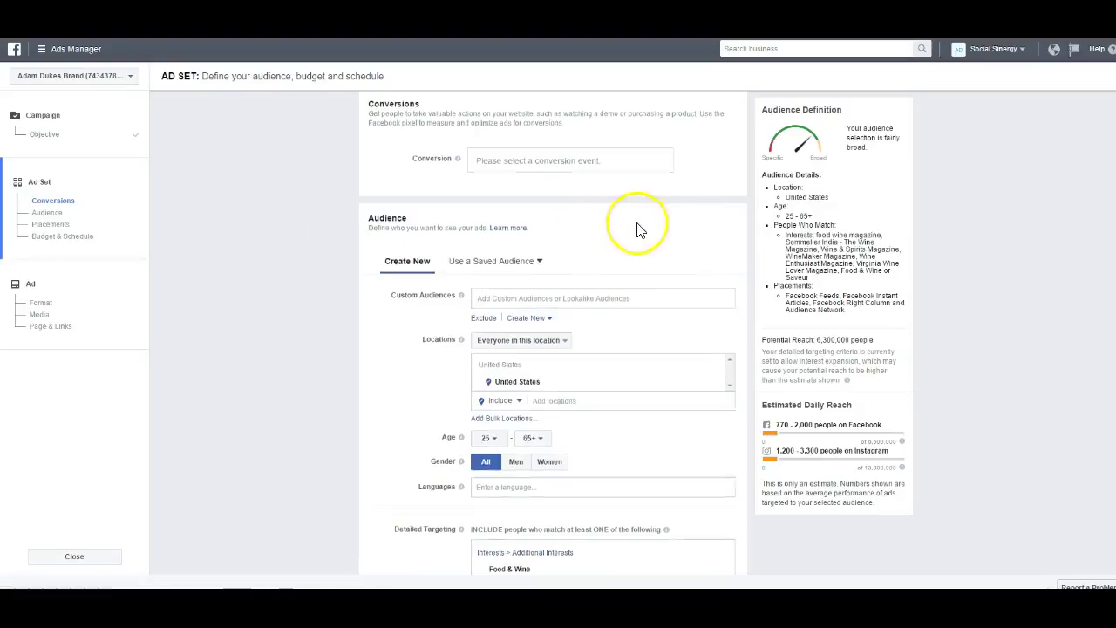
Remove all prefilled interests from the ad set's detailed targeting and restrict the gender to Women
scroll(697, 261, "down", 3)
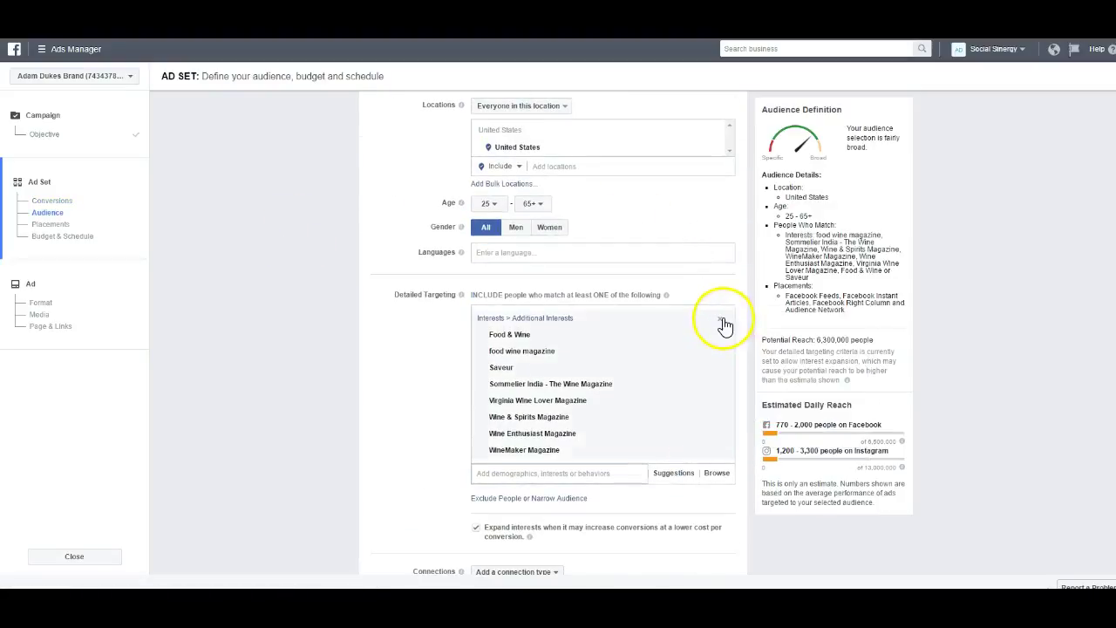
left_click(721, 320)
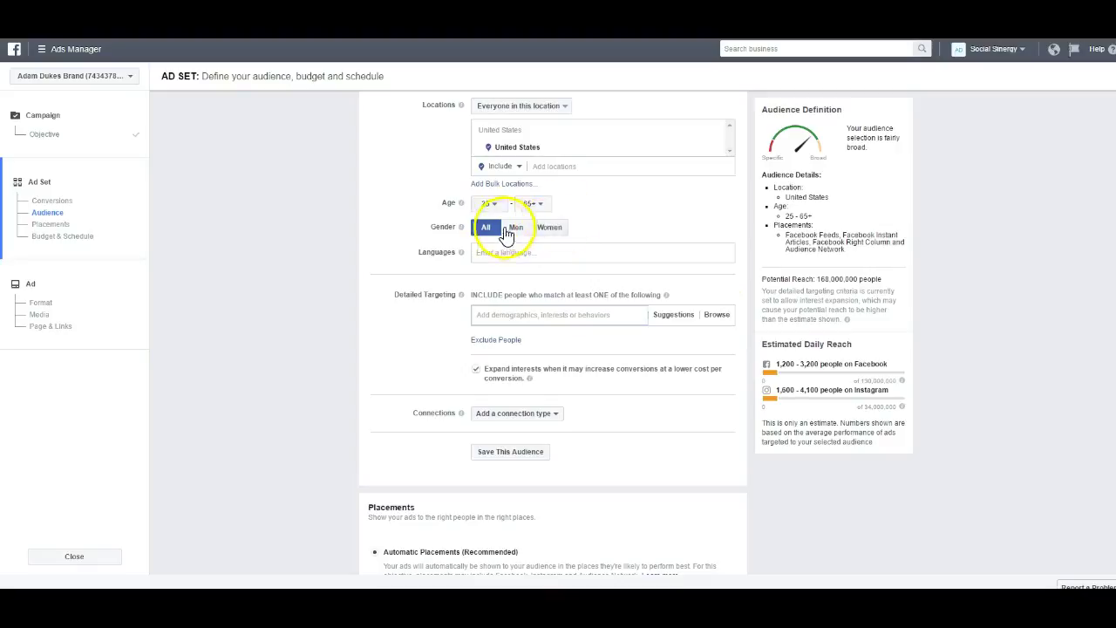
left_click(550, 228)
left_click(523, 312)
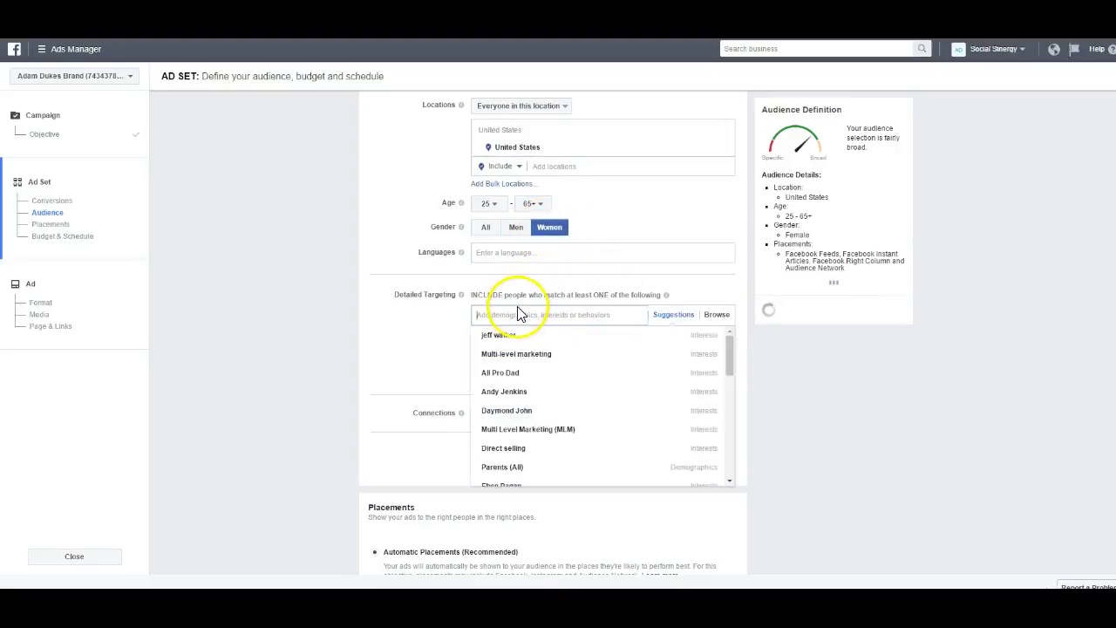
Copy Kendall-Jackson from cell B3 of the Excel workbook and add it as a detailed targeting interest in the ad set
key("alt+Tab")
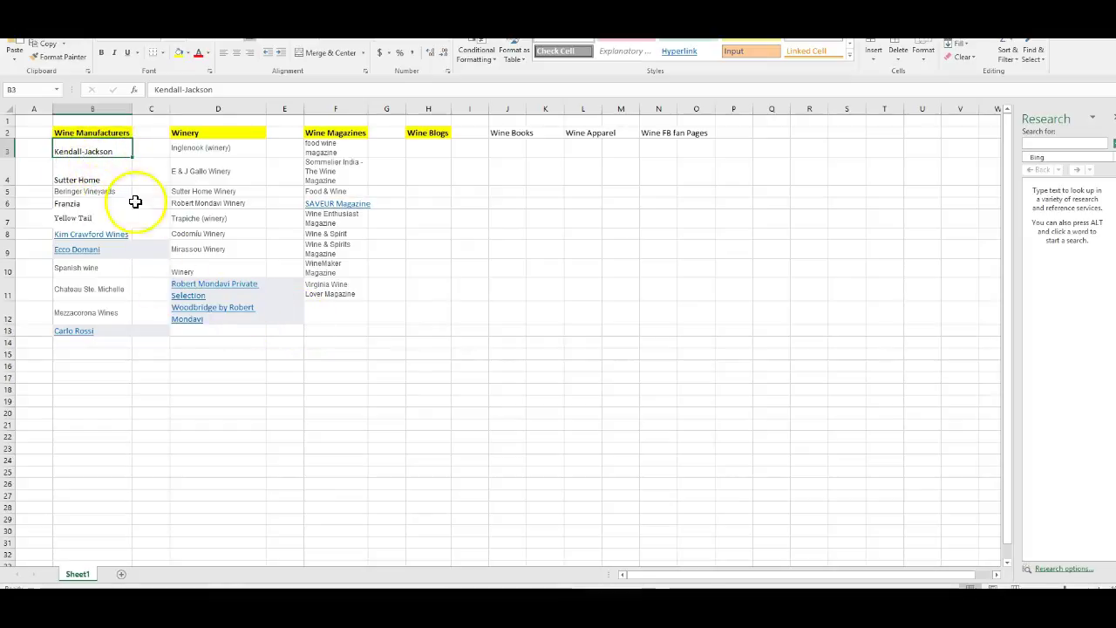
key("alt+Tab")
scroll(453, 261, "up", 3)
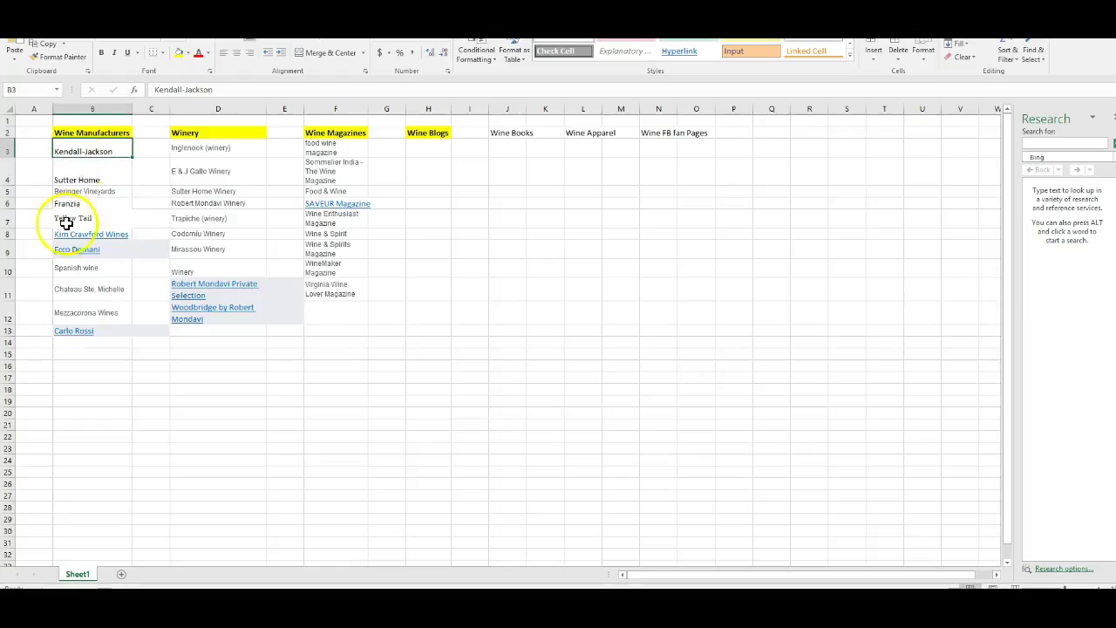
left_click(112, 154)
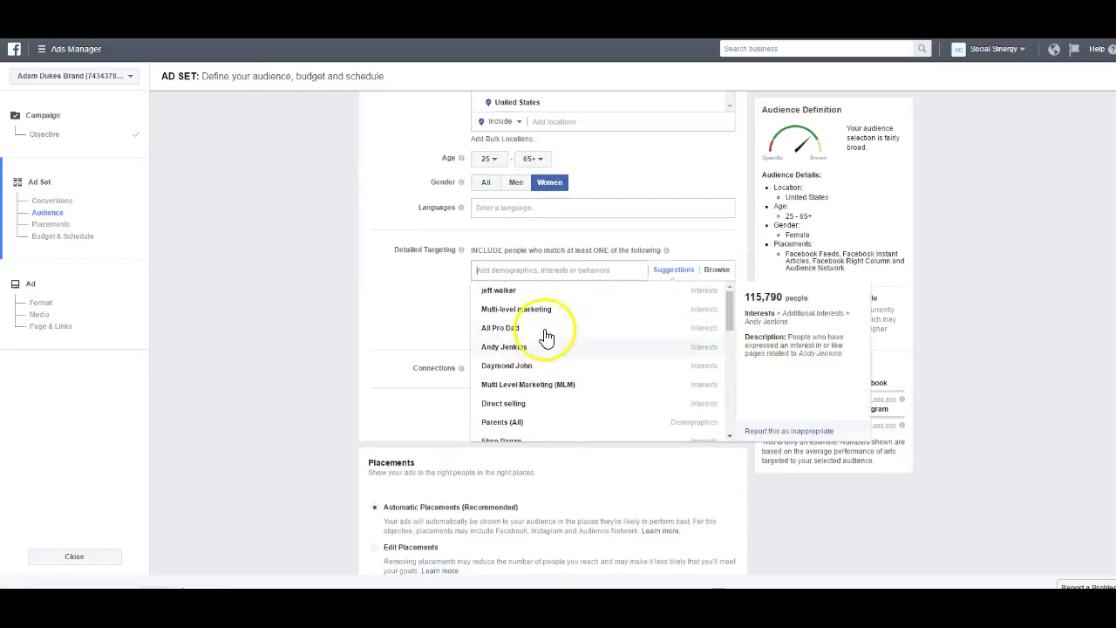
type("Kendall-Jackson")
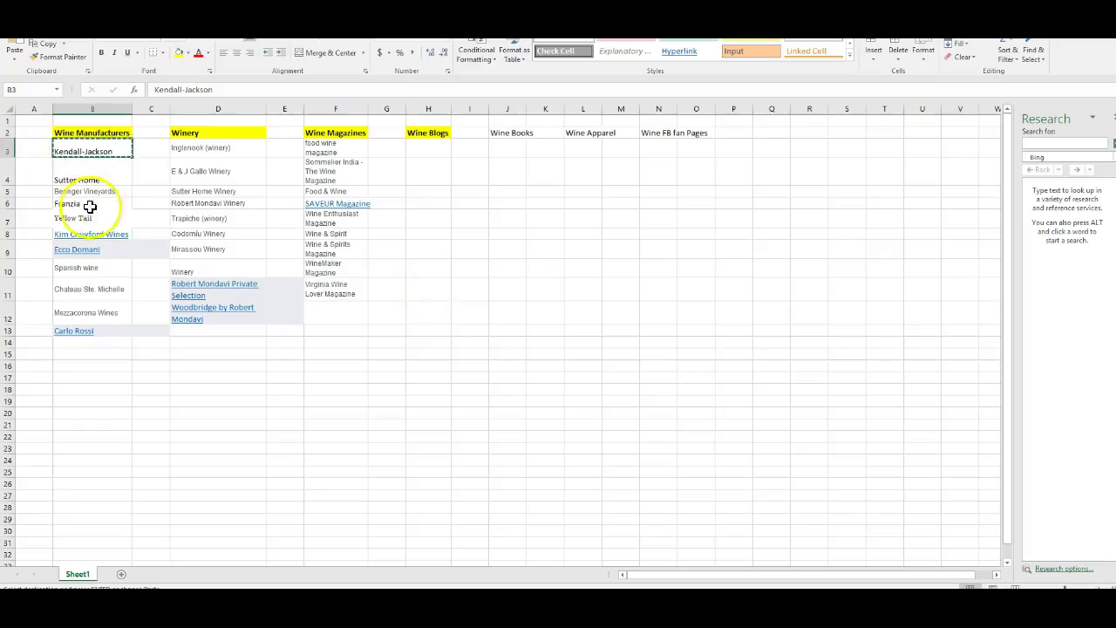
Copy Sutter Home from cell B4 and add the sutter home and Sutter Home Wines interests to the detailed targeting
left_click(77, 174)
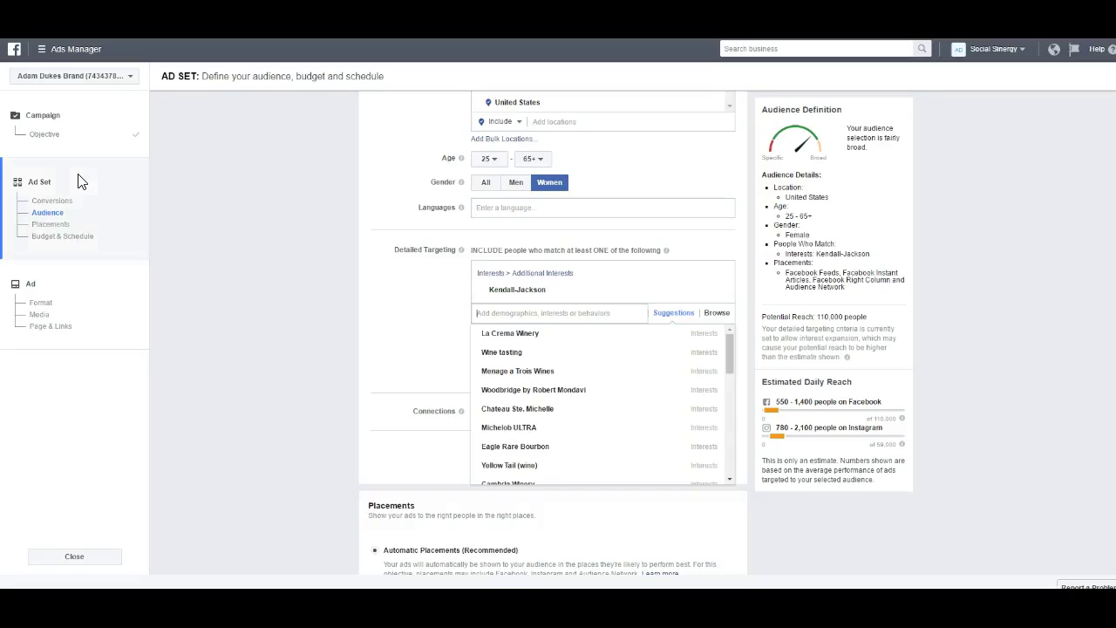
type("Sutter Home")
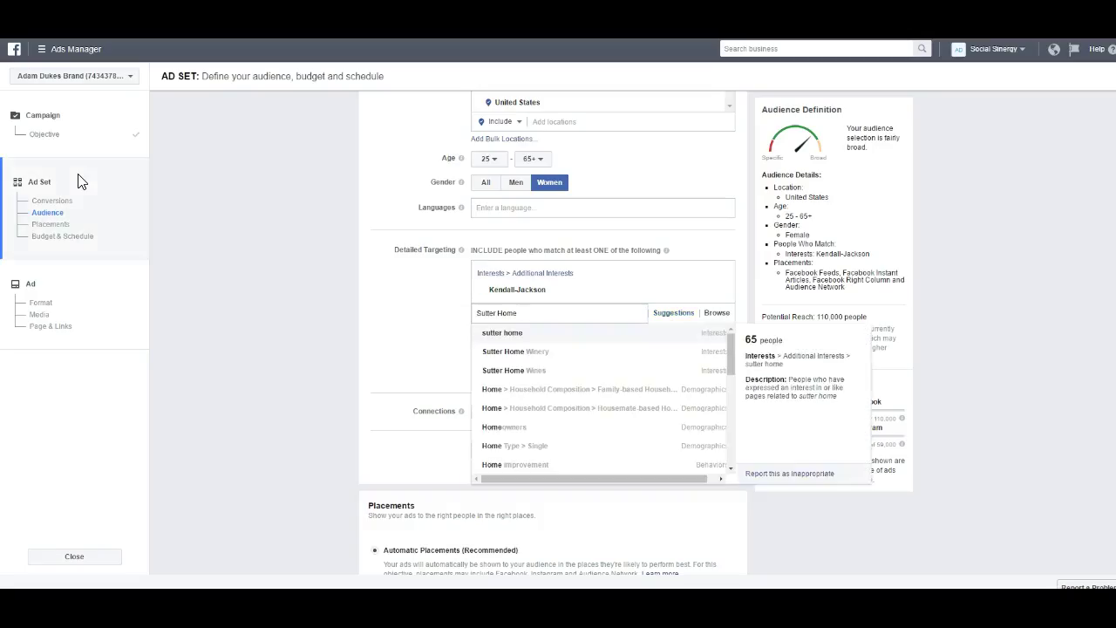
left_click(532, 339)
type("Sutter Home")
left_click(543, 369)
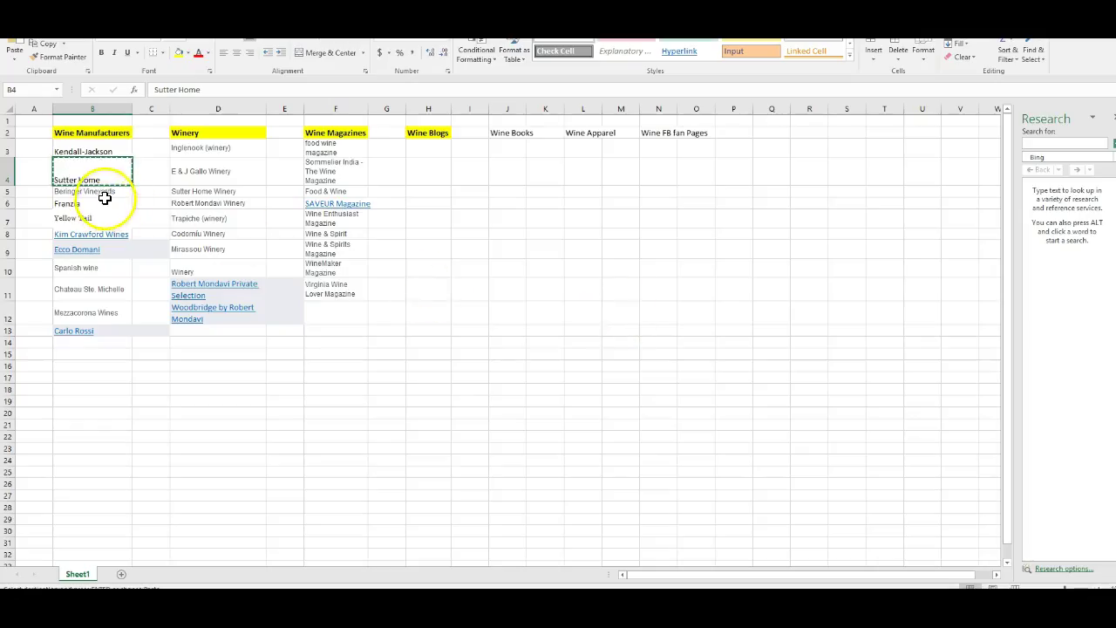
Copy Beringer Vineyards from cell B5 and add it to the ad set's detailed targeting interests
left_click(103, 193)
key("ctrl+c")
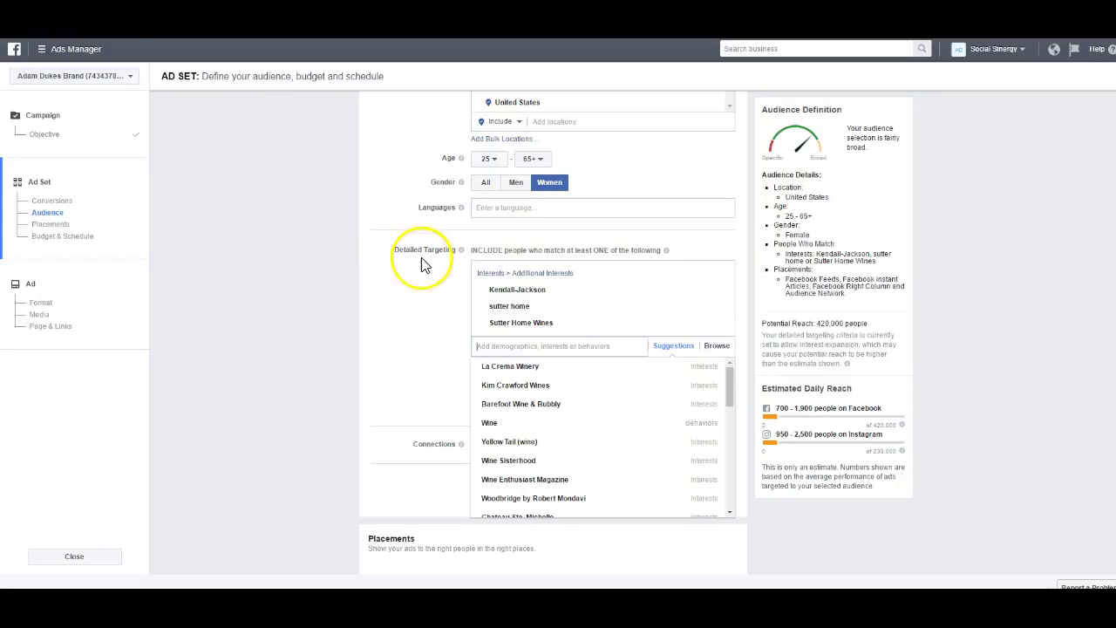
key("ctrl+v")
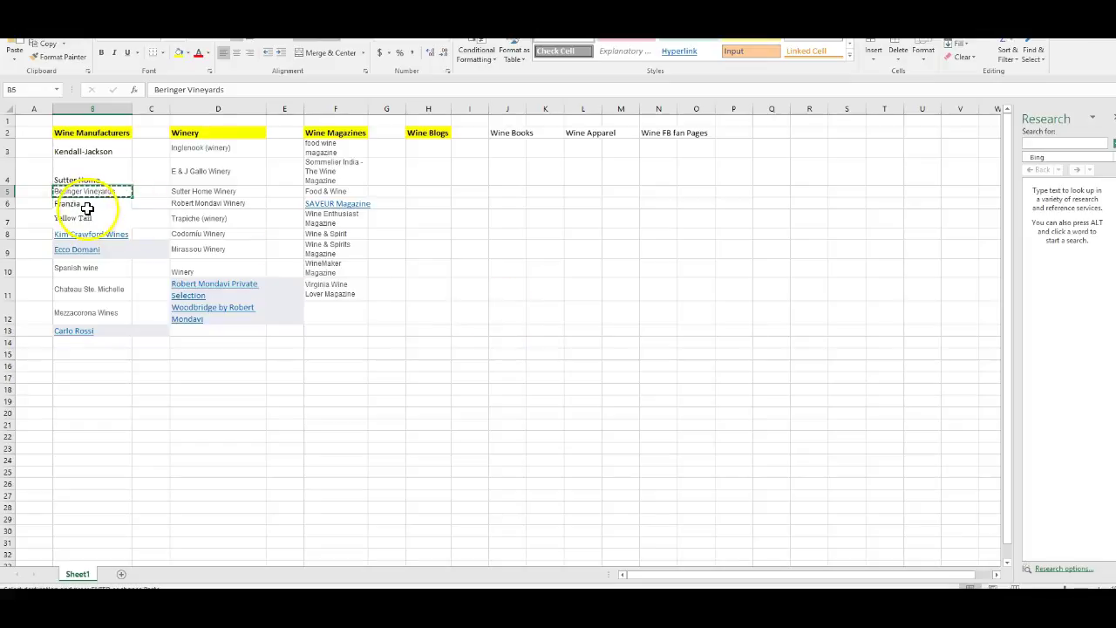
Copy Franzia and Yellow Tail from cells B6 and B7 of the workbook into the ad set's detailed targeting
left_click(87, 205)
key("ctrl+c")
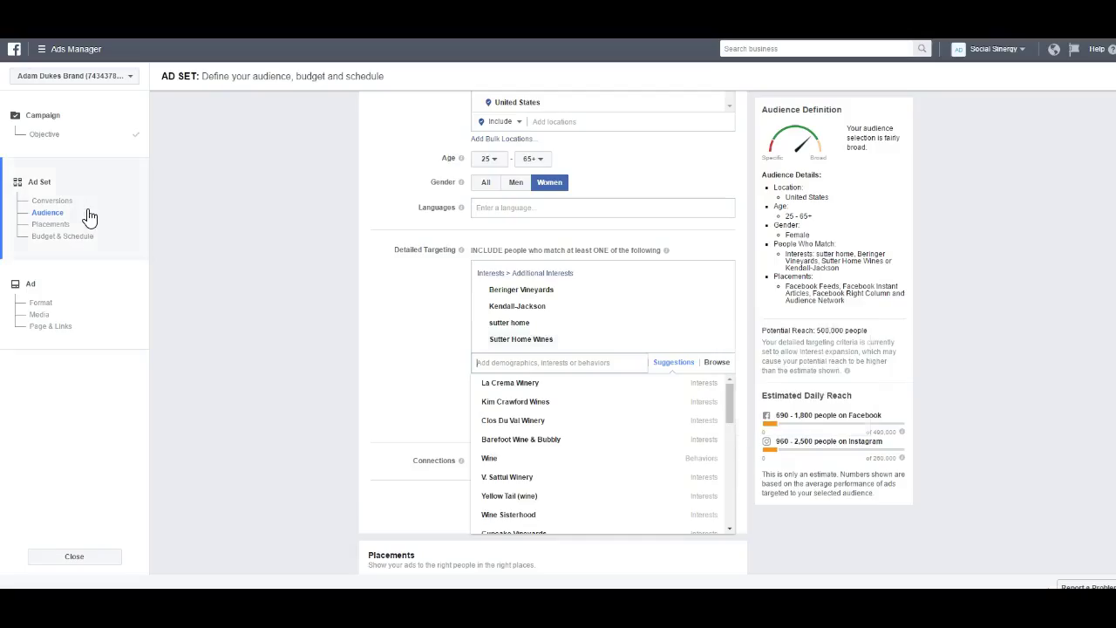
key("ctrl+v")
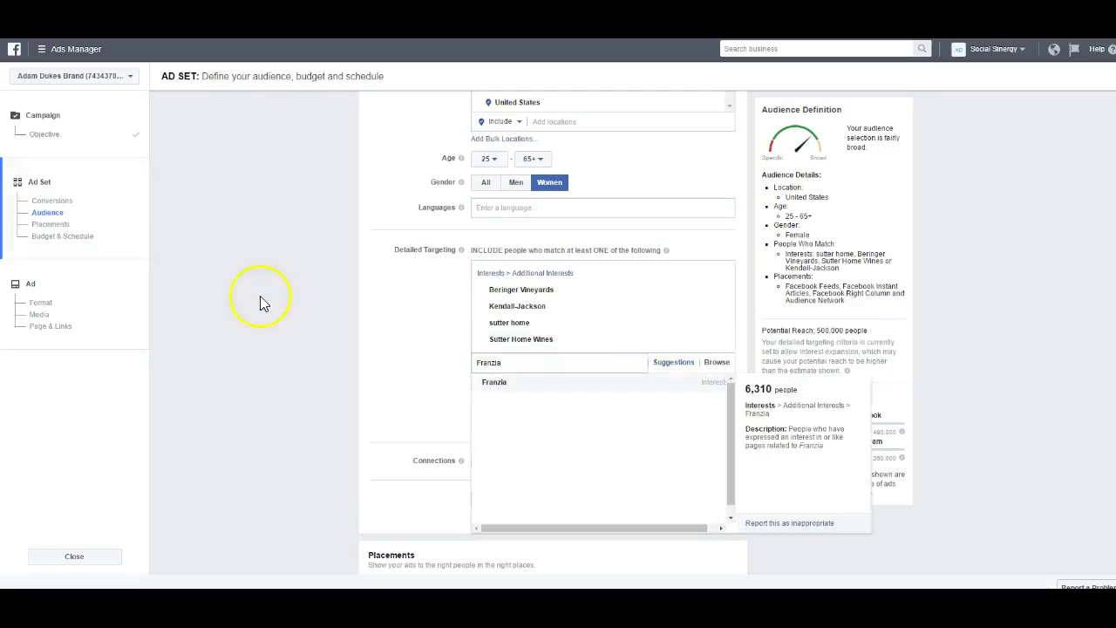
left_click(495, 381)
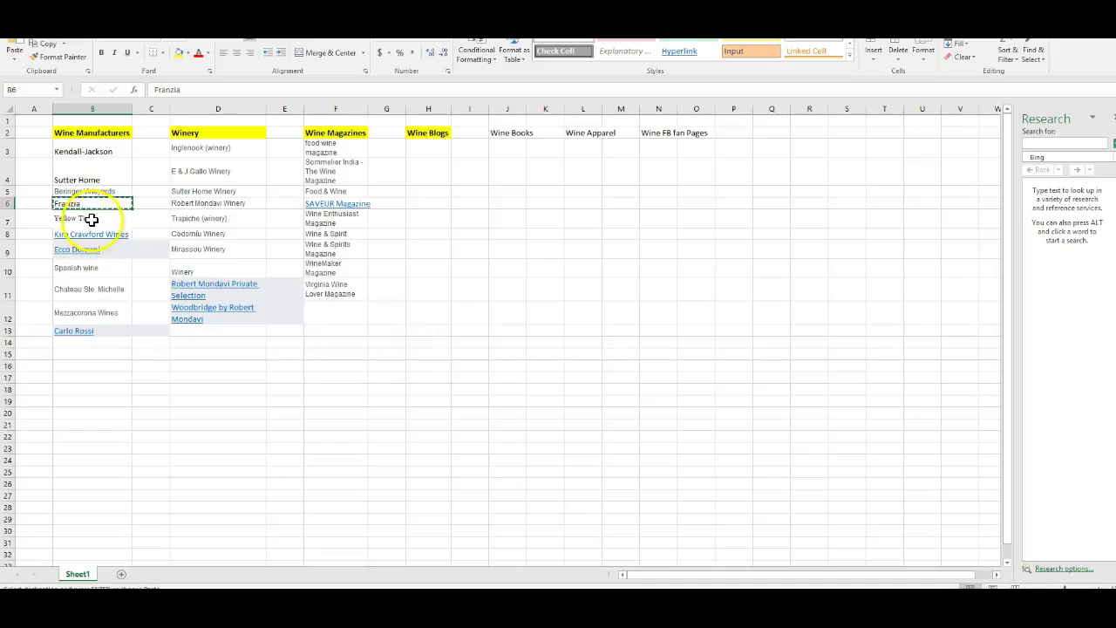
left_click(92, 220)
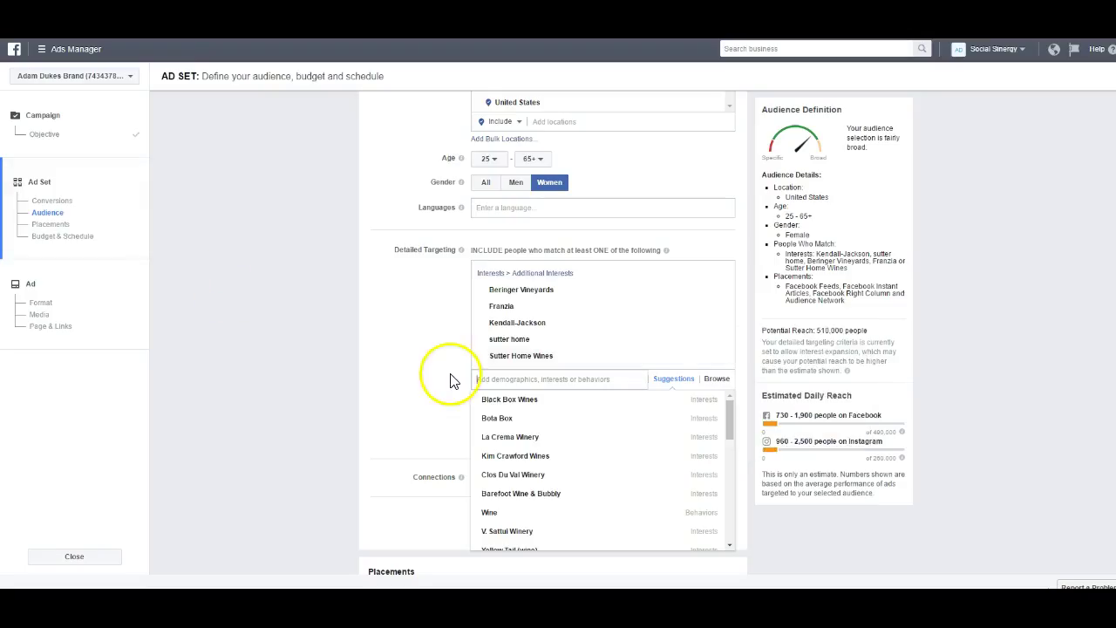
key("ctrl+v")
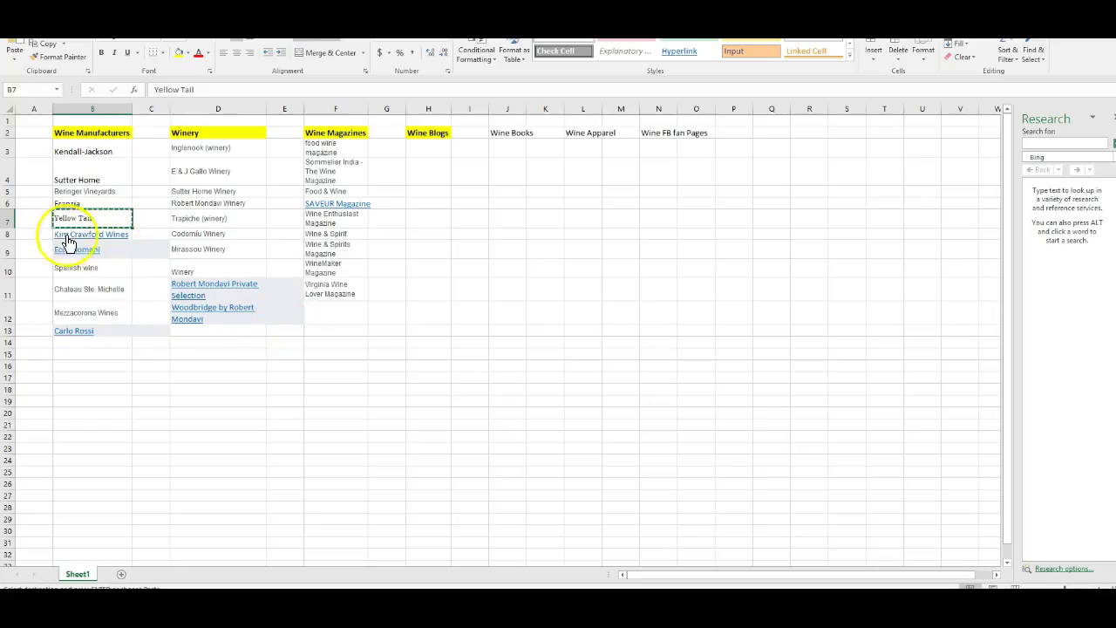
Copy Kim Crawford Wines from cell B8 of the workbook and add it to the ad set's detailed targeting interests
left_click(41, 234)
key("Right")
key("ctrl+c")
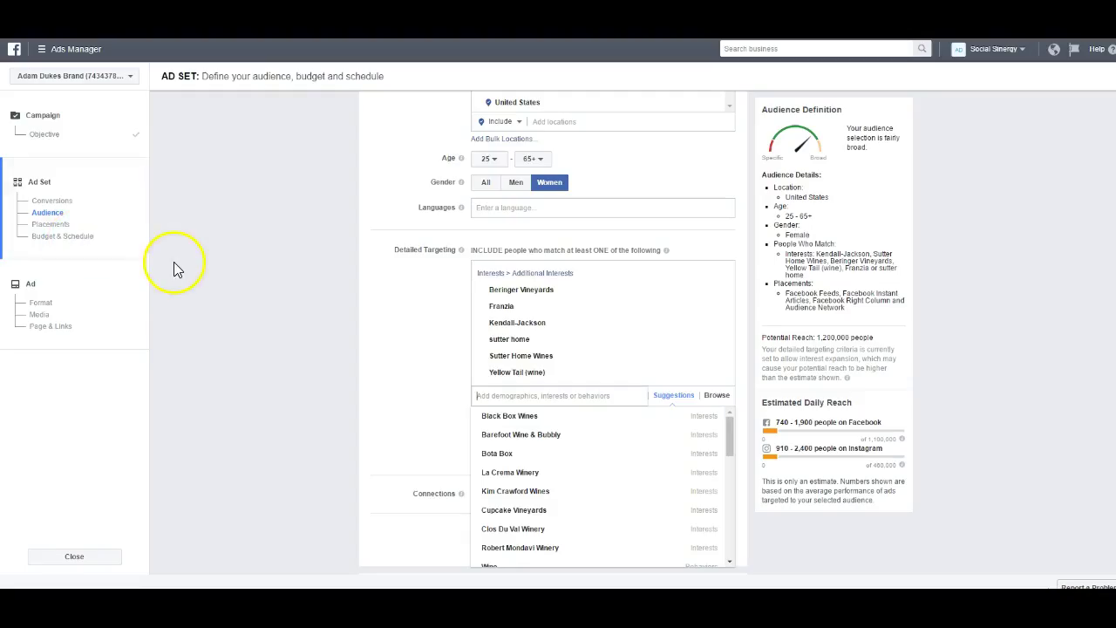
key("ctrl+v")
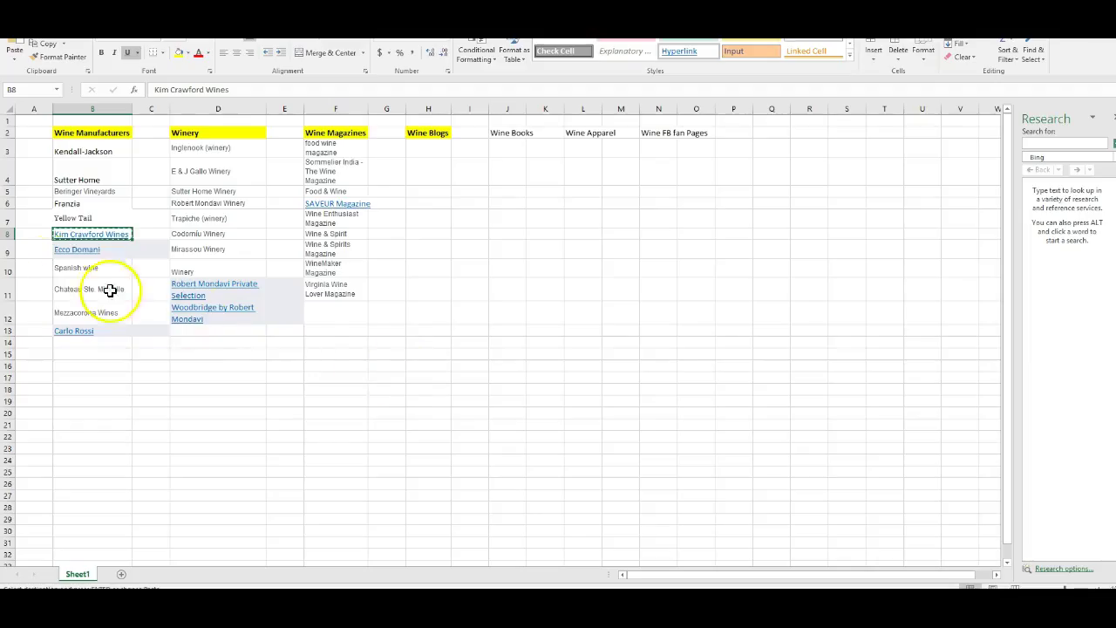
Copy Ecco Domani from cell B9 of the workbook and add it to the ad set's detailed targeting interests
left_click(41, 251)
key("Right")
key("ctrl+c")
key("alt+Tab")
key("ctrl+v")
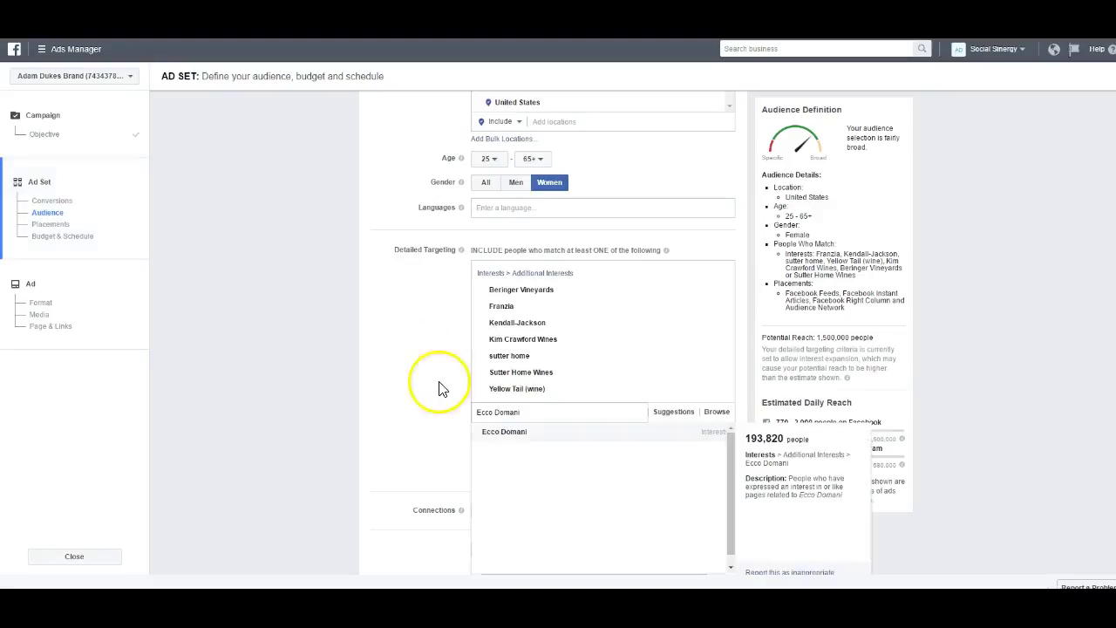
left_click(514, 431)
Copy Spanish wine from cell B10 of the workbook and add the interest to the ad set's detailed targeting
key("alt+Tab")
left_click(39, 272)
key("Right")
key("ctrl+c")
key("alt+Tab")
key("ctrl+v")
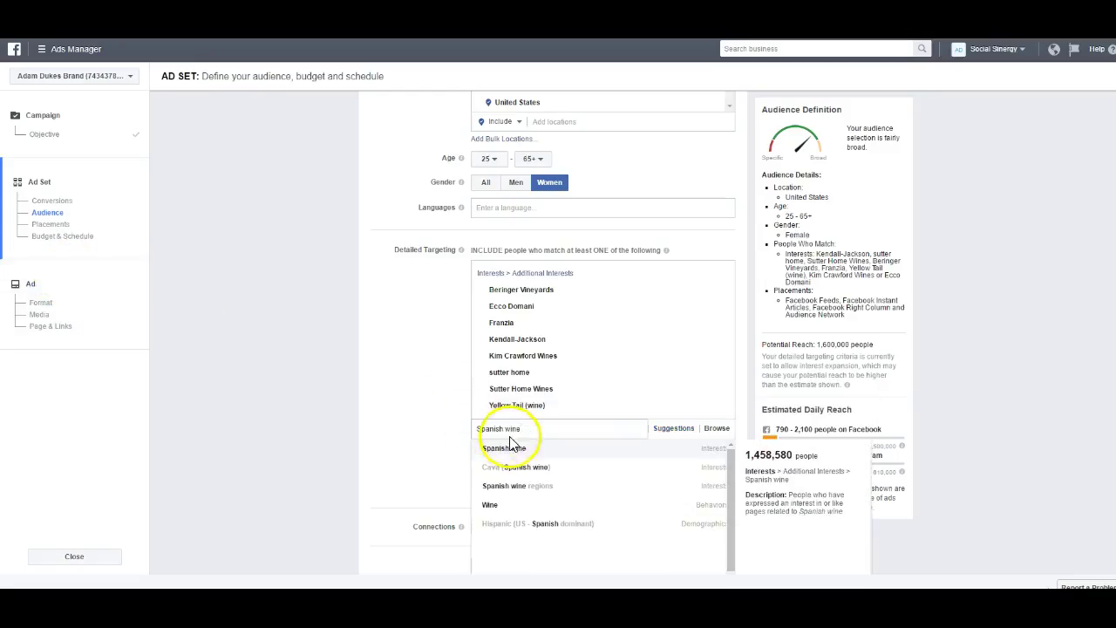
left_click(511, 451)
Copy Chateau Ste. Michelle from cell B11 of the workbook and add it as a detailed targeting interest
key("alt+Tab")
left_click(39, 291)
key("Right")
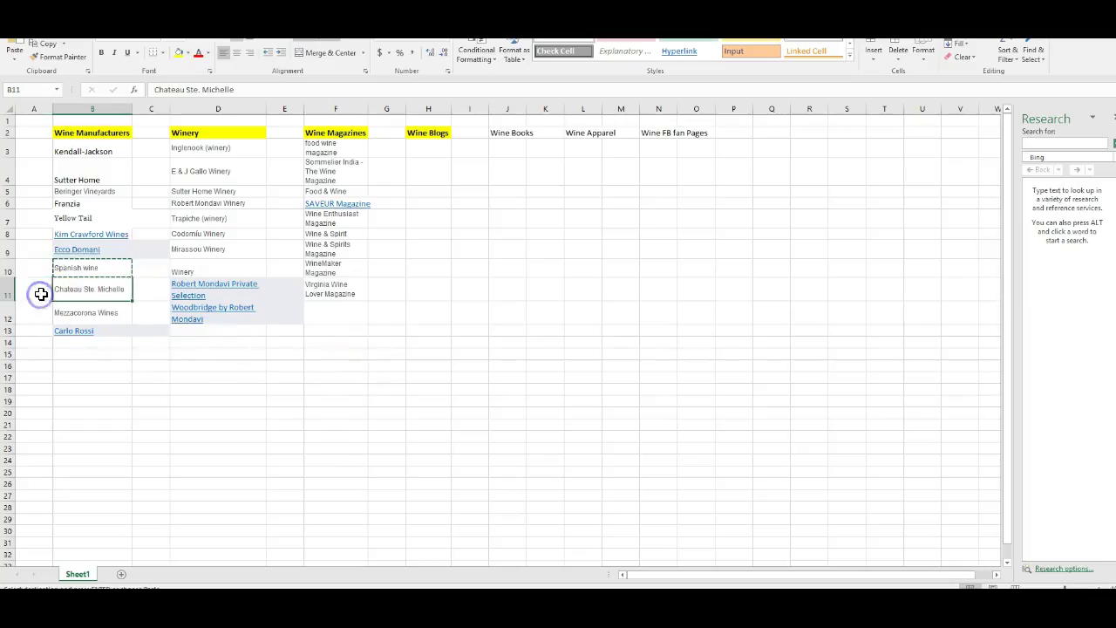
key("alt+Tab")
key("ctrl+v")
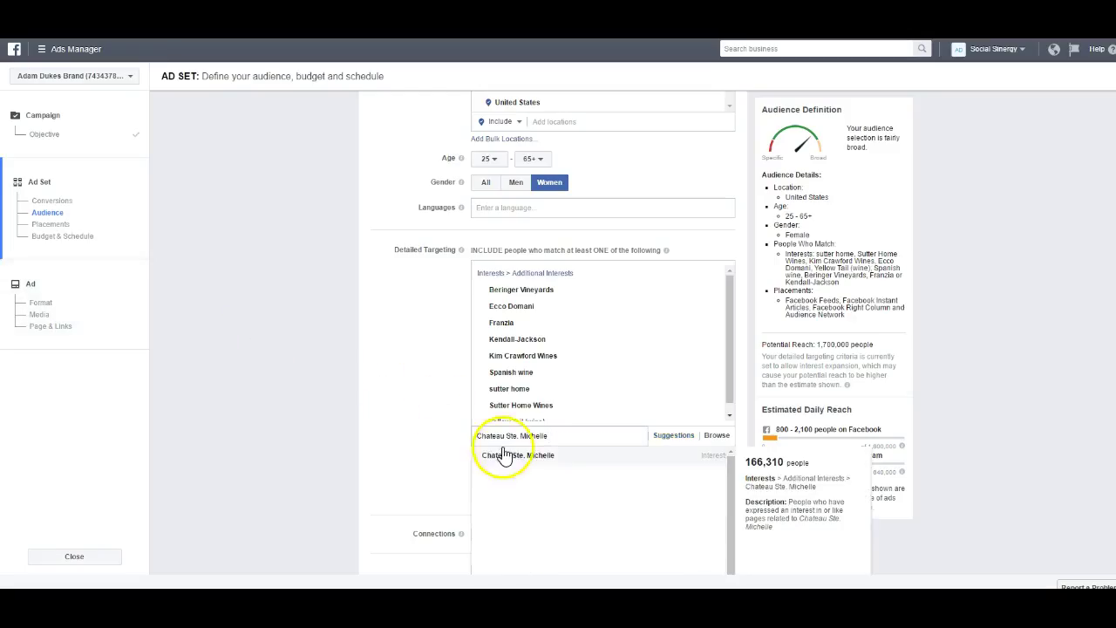
left_click(511, 466)
Copy Mezzacorona Wines from cell B12 of the workbook and add it to the ad set's detailed targeting
key("alt+Tab")
left_click(40, 311)
key("Right")
key("ctrl+c")
key("alt+Tab")
key("ctrl+v")
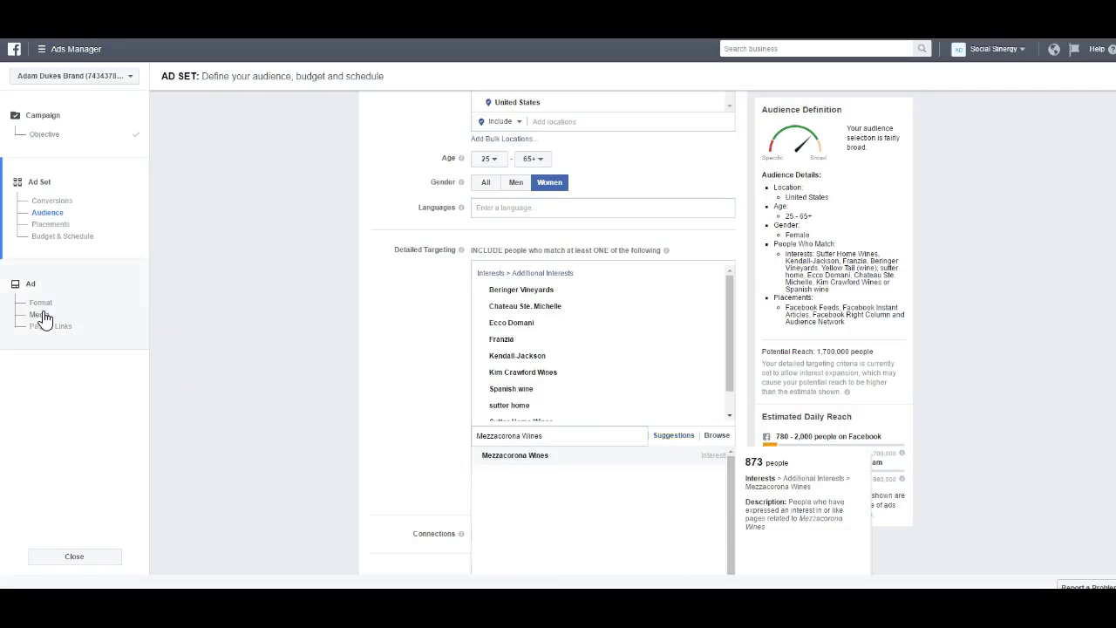
left_click(514, 466)
Copy Carlo Rossi from cell B13 of the workbook and add the wine brand as a detailed targeting interest
key("alt+Tab")
left_click(43, 332)
key("Right")
key("alt+Tab")
key("ctrl+v")
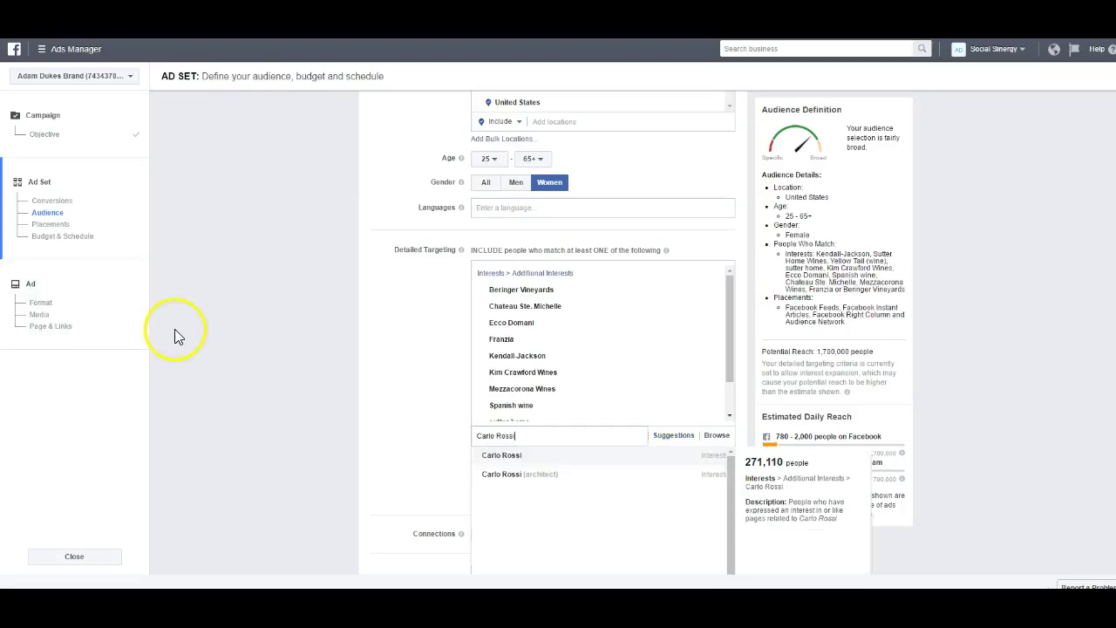
left_click(525, 456)
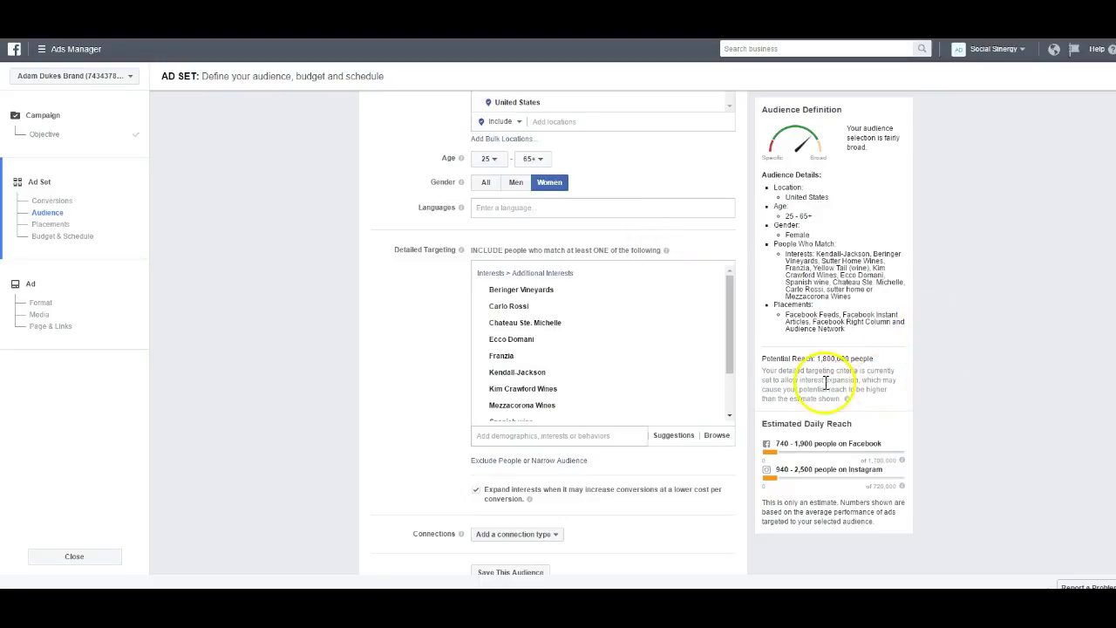
Check the audience's potential reach and compare the added interests with the Wine Manufacturers column in the workbook
left_click_drag(793, 358, 873, 359)
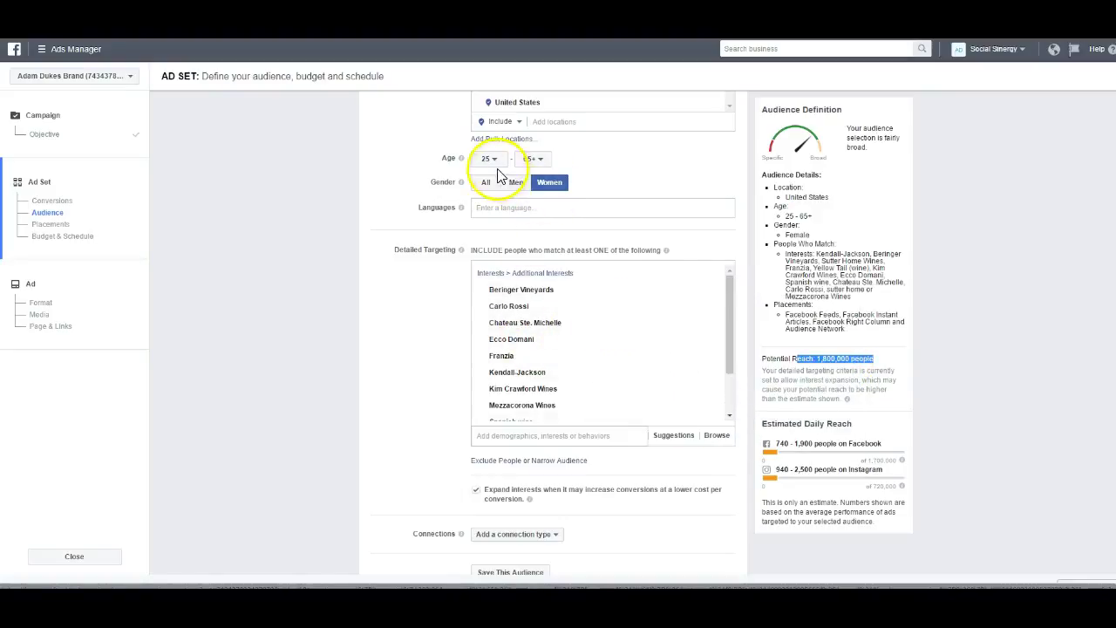
scroll(534, 320, "down", 3)
scroll(534, 321, "up", 5)
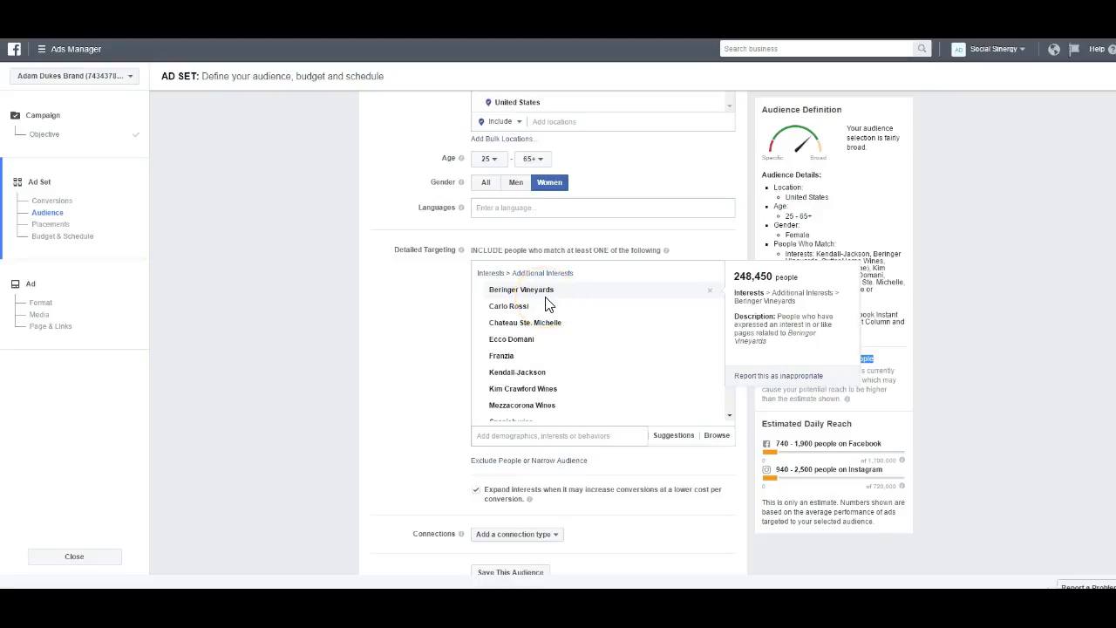
key("alt+Tab")
left_click(87, 133)
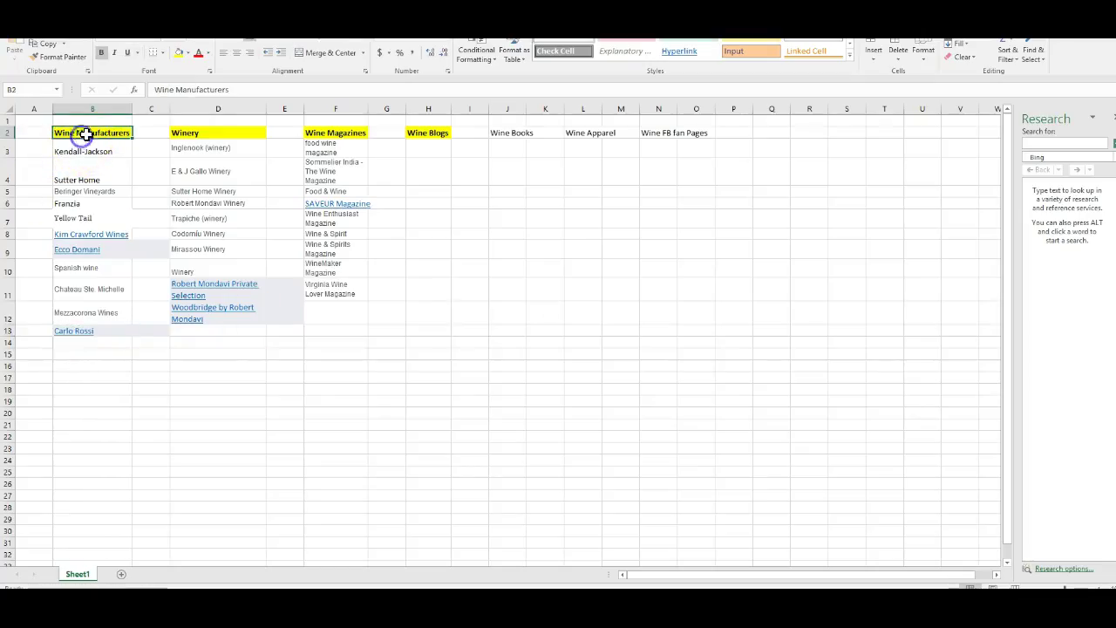
key("alt+Tab")
Switch the ad set from automatic to edited placements and exclude Instagram and Audience Network
scroll(366, 309, "down", 5)
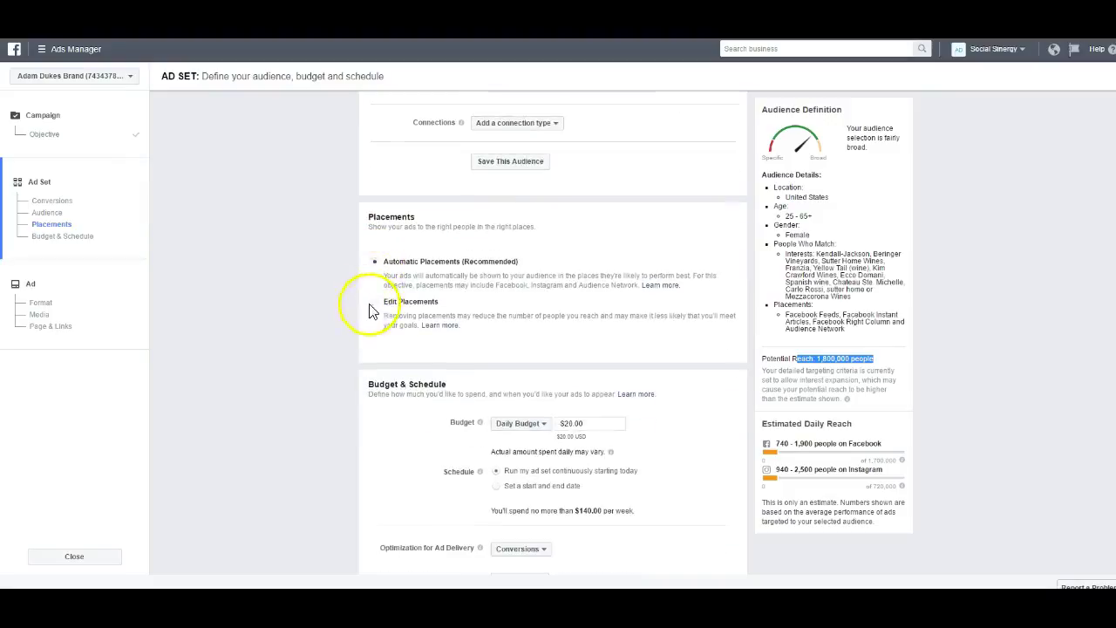
left_click(416, 305)
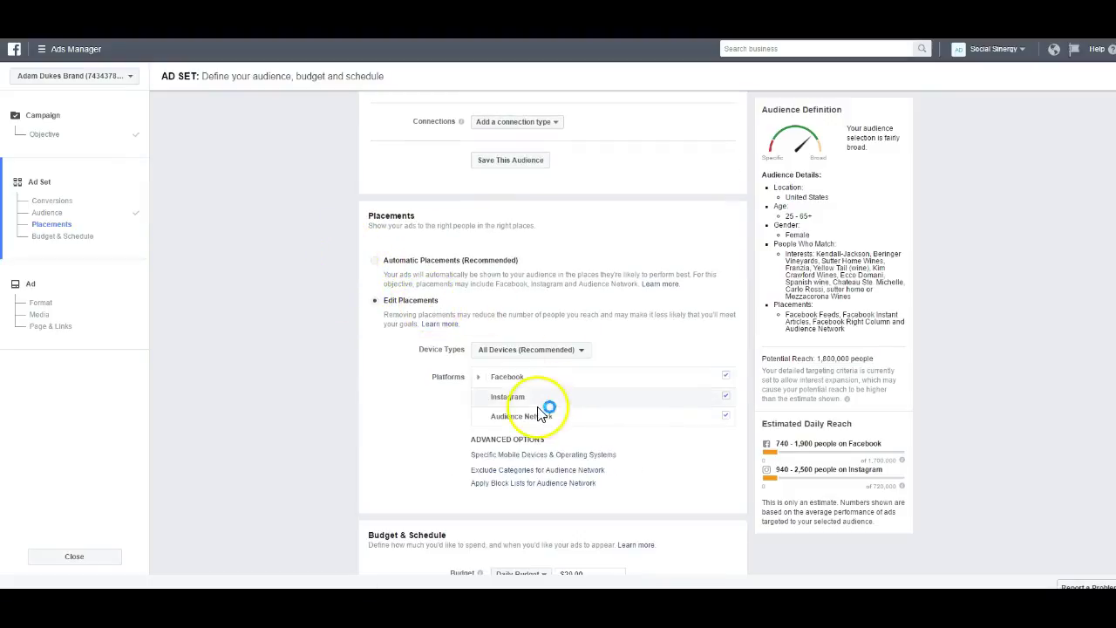
left_click(725, 395)
left_click(725, 415)
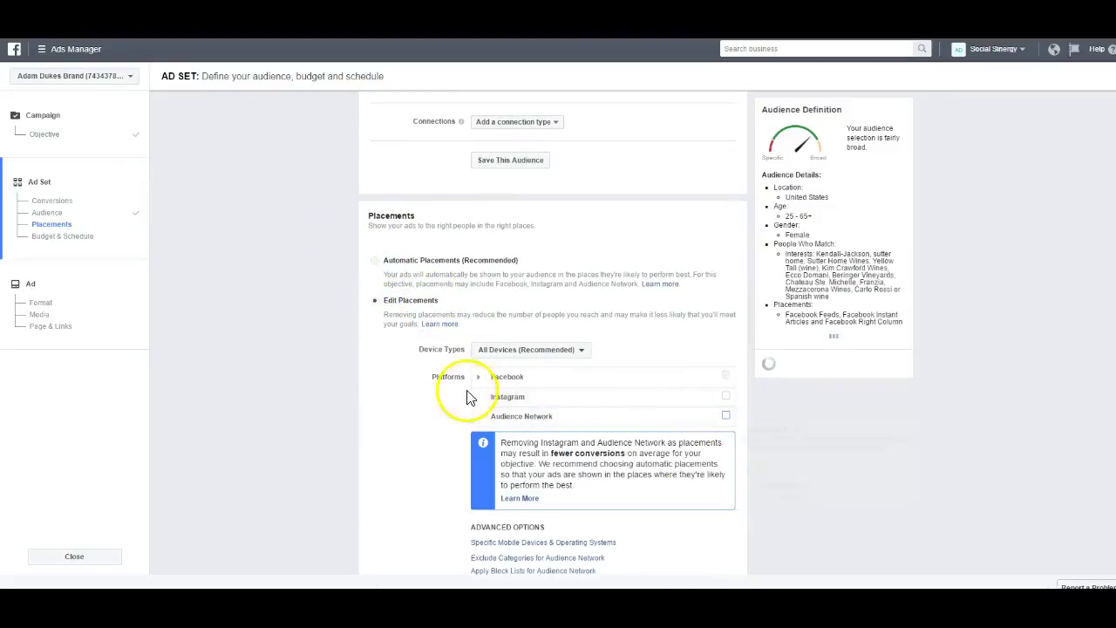
Exclude Instant Articles and Right Column from the Facebook placements, leaving only Feeds selected
left_click(478, 376)
left_click(725, 435)
double_click(513, 397)
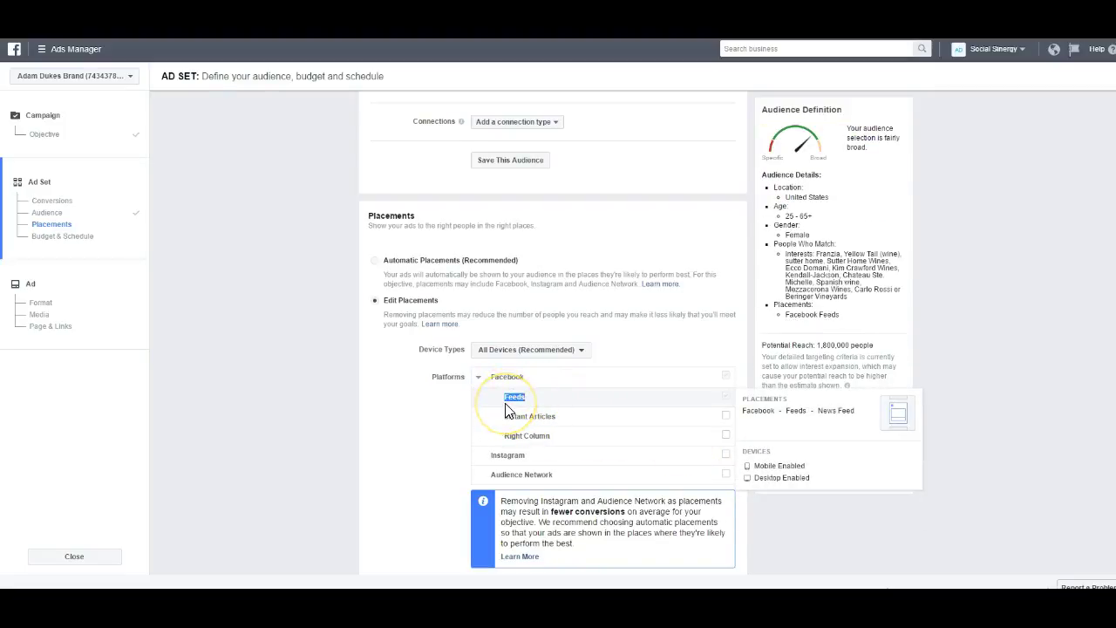
Set the ad set's daily budget to $5.00
scroll(348, 374, "down", 3)
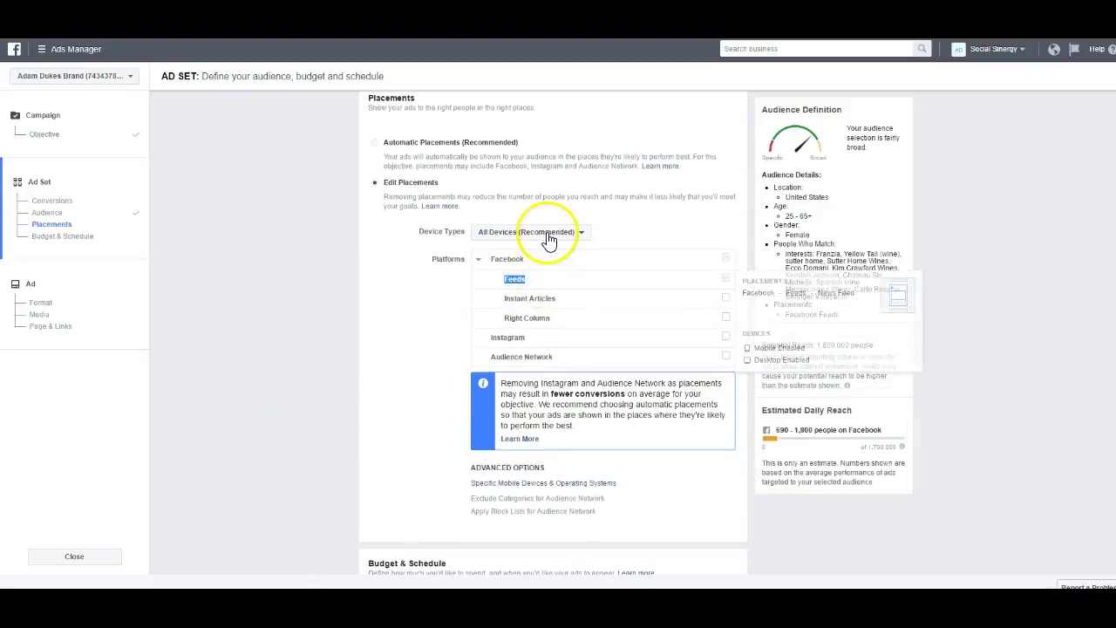
scroll(499, 324, "down", 1)
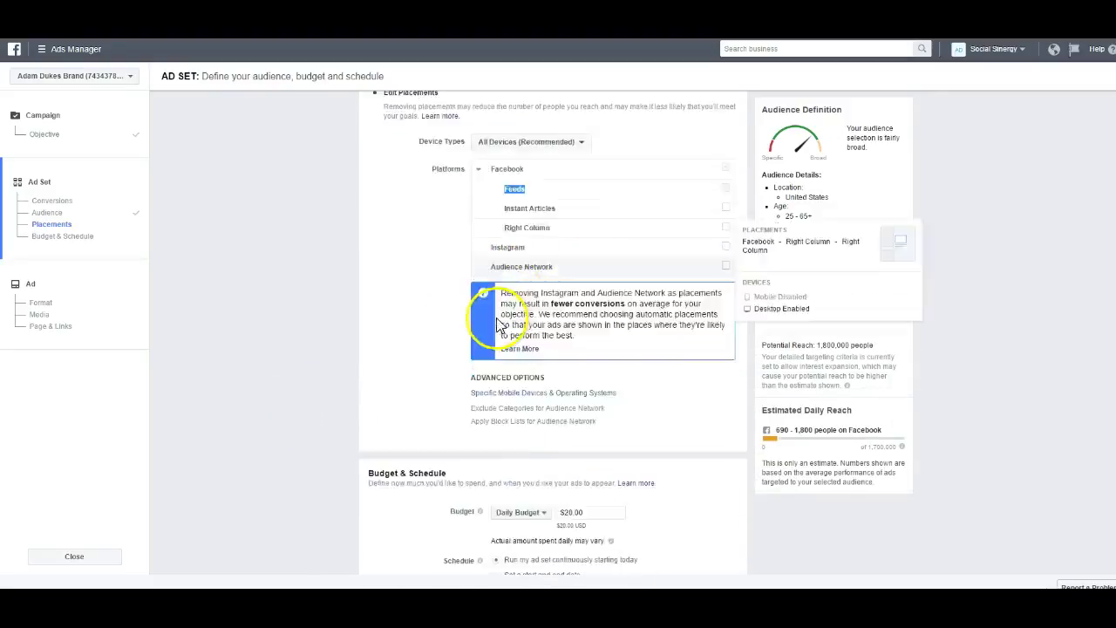
scroll(499, 324, "down", 5)
left_click(606, 308)
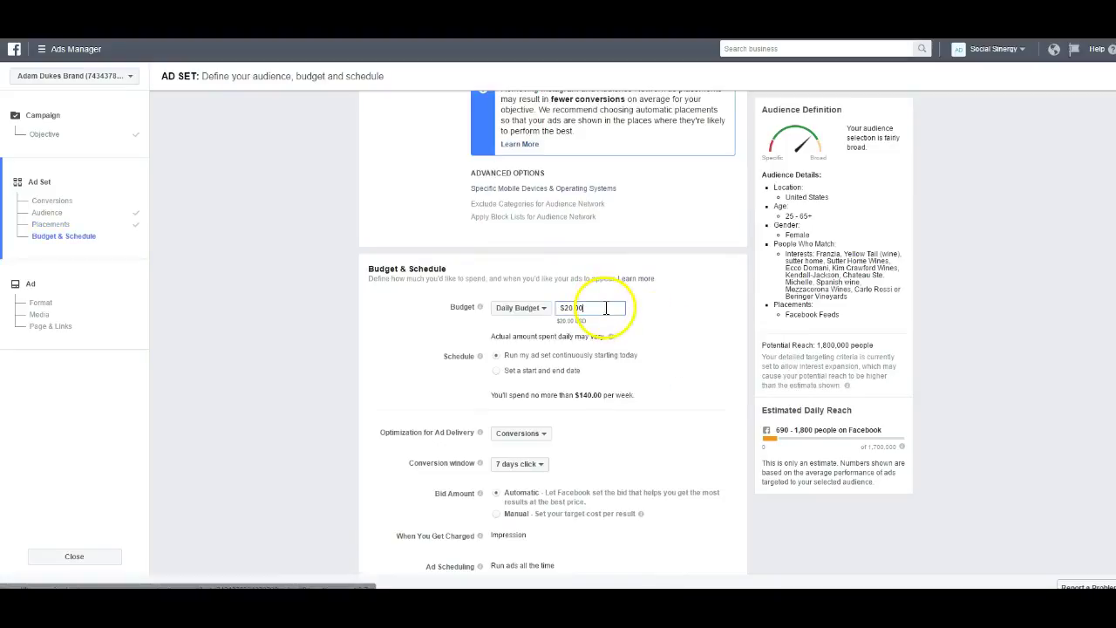
key("ctrl+a")
type("5")
key("Tab")
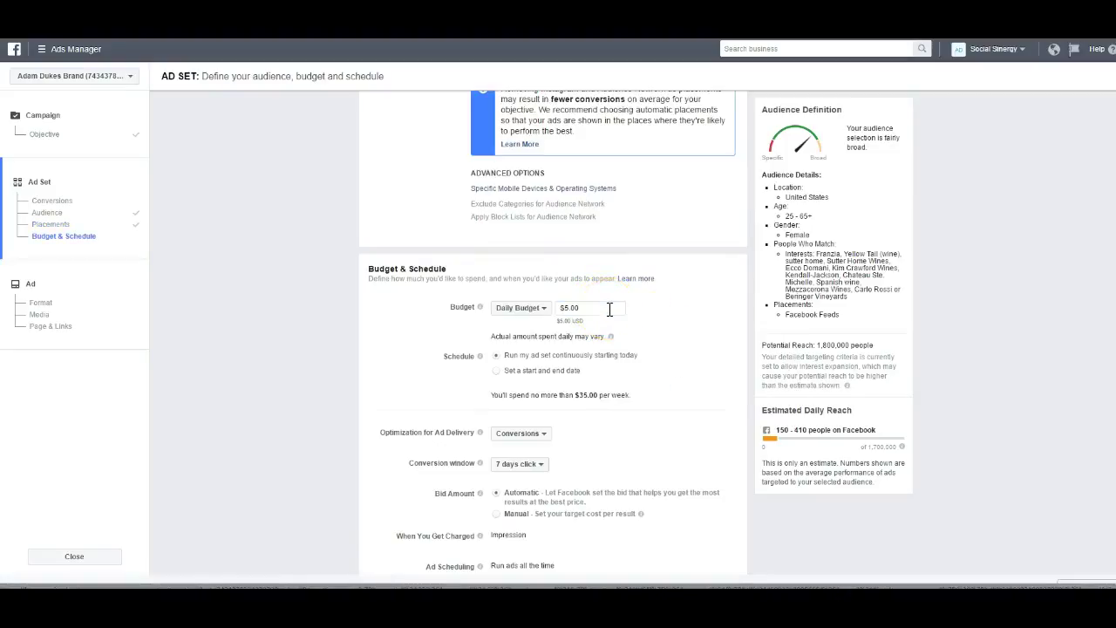
Rename the ad set as "Wine Brands - Women - 25 - 65 - D & M[12/14]"
scroll(310, 300, "down", 3)
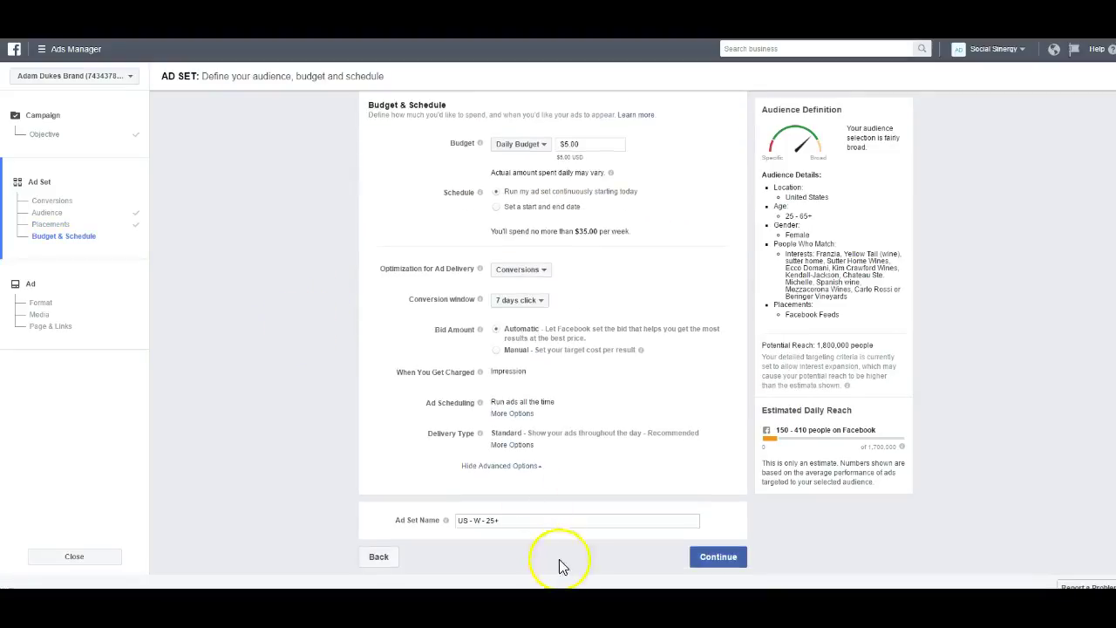
left_click_drag(498, 519, 436, 520)
type("Wine")
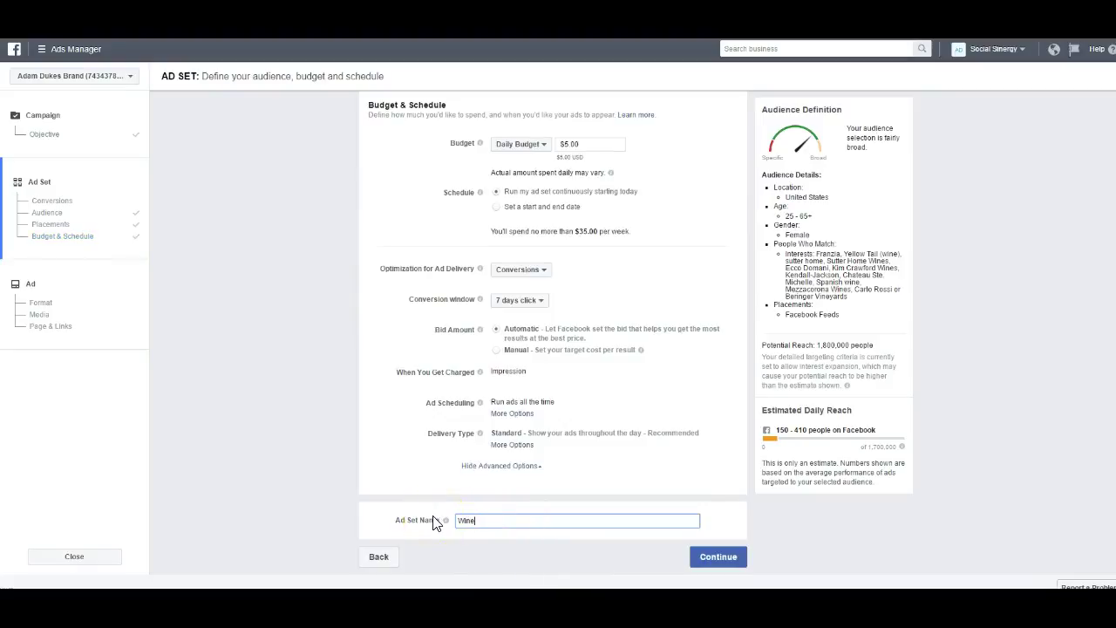
type(" Brands - Wome")
key("BackSpace")
key("BackSpace")
key("BackSpace")
left_click(616, 518)
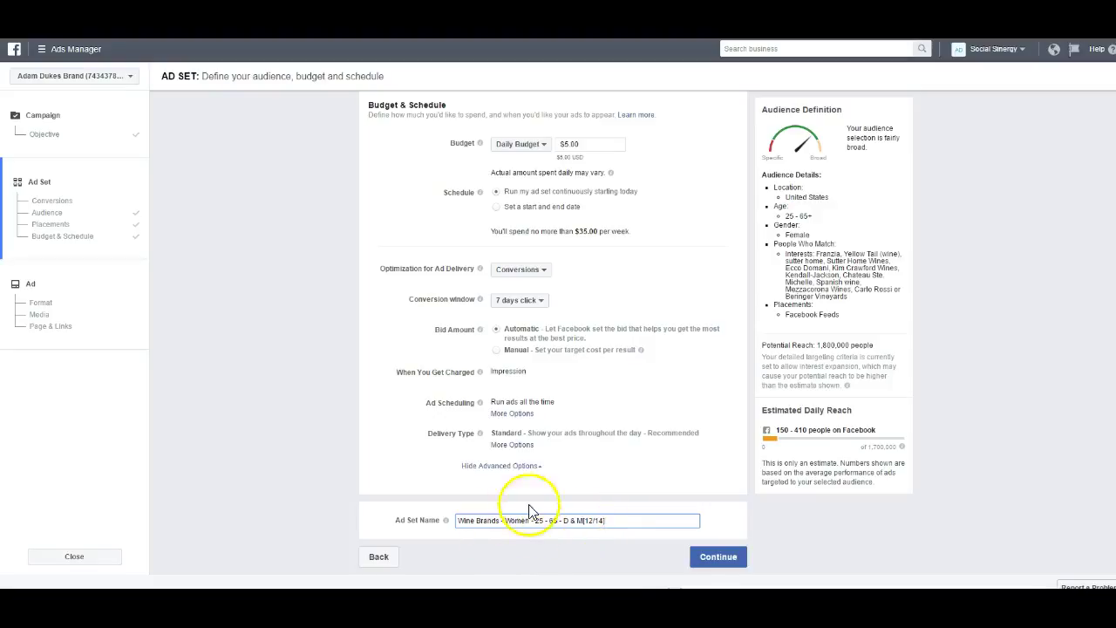
Review the Winery interests in the workbook and return to the ad set's detailed targeting section
key("alt+Tab")
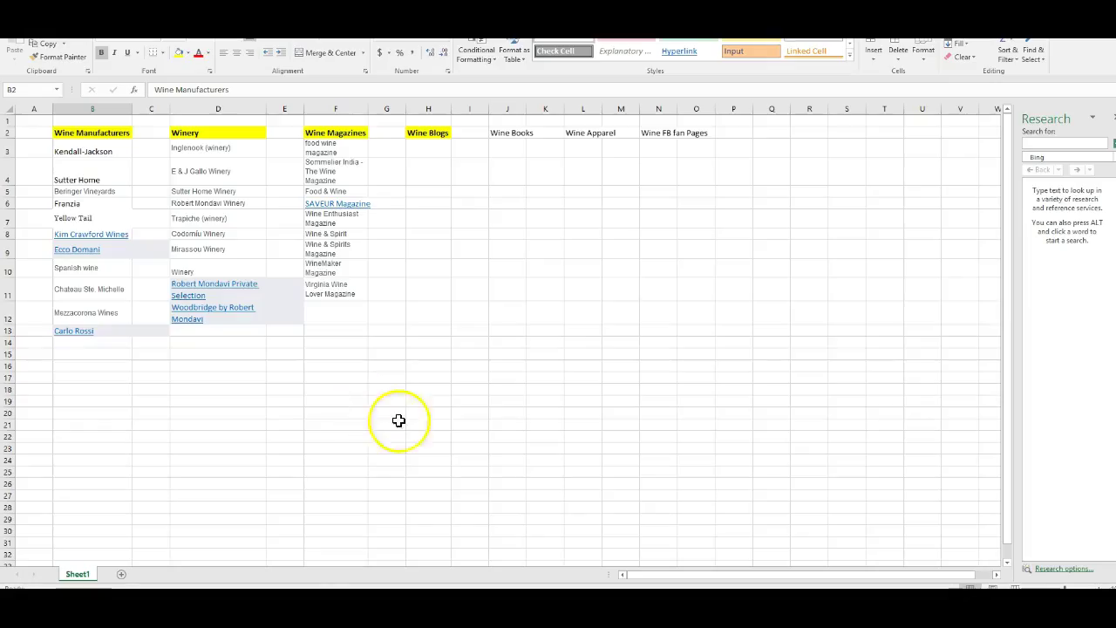
left_click(203, 146)
left_click_drag(192, 147, 206, 316)
key("alt+Tab")
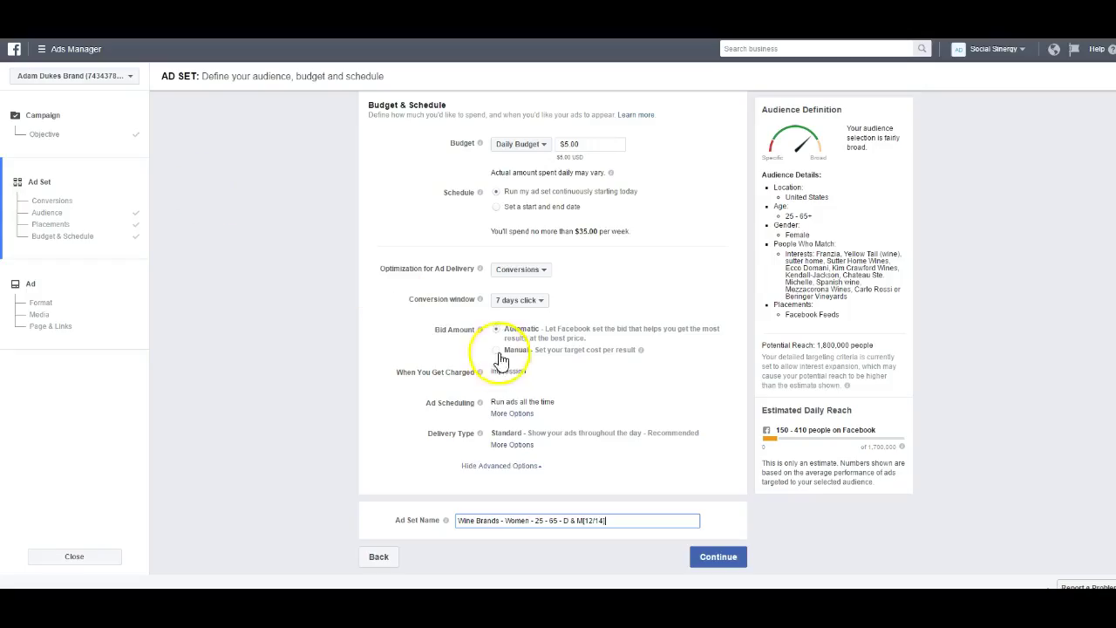
scroll(468, 331, "up", 15)
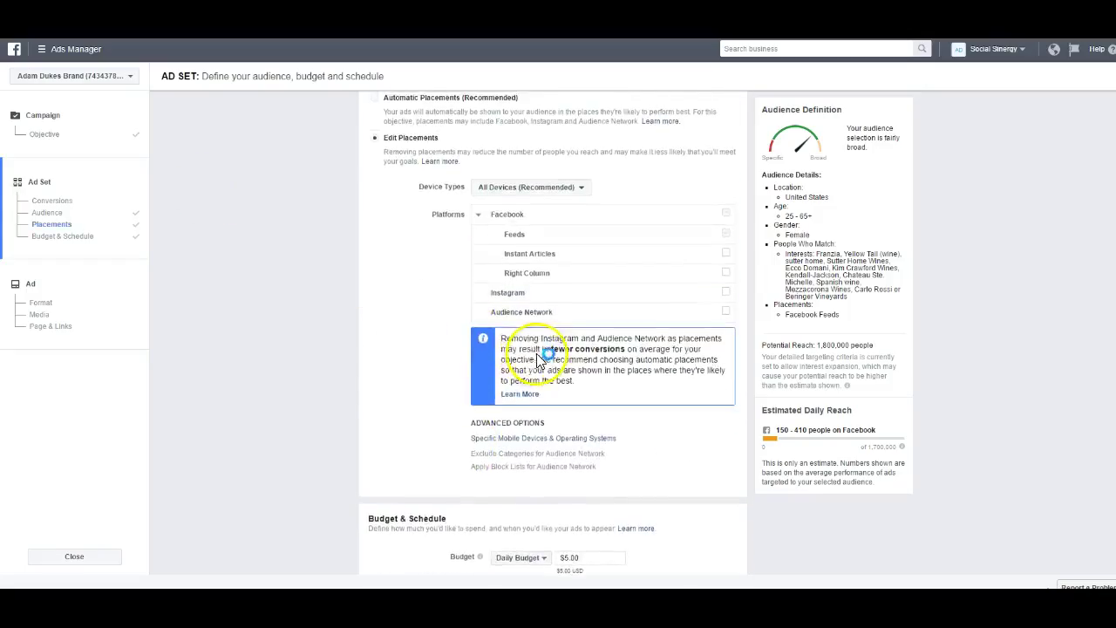
scroll(544, 331, "up", 3)
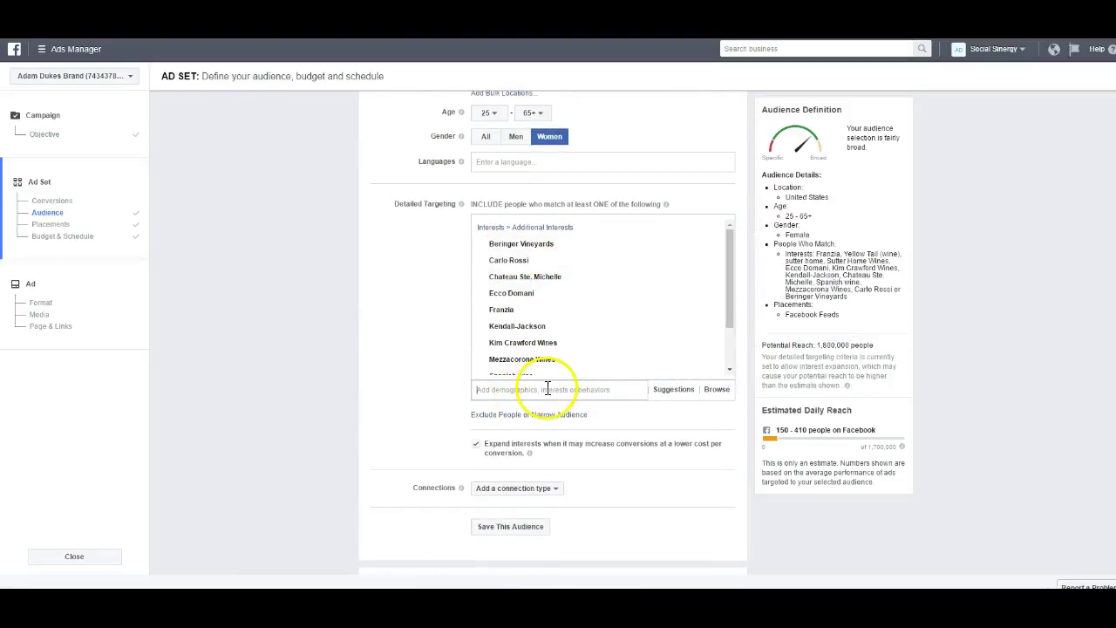
Review the Wine Magazines list and the remaining category columns in the workbook against the ad set's detailed targeting
key("alt+Tab")
left_click(329, 149)
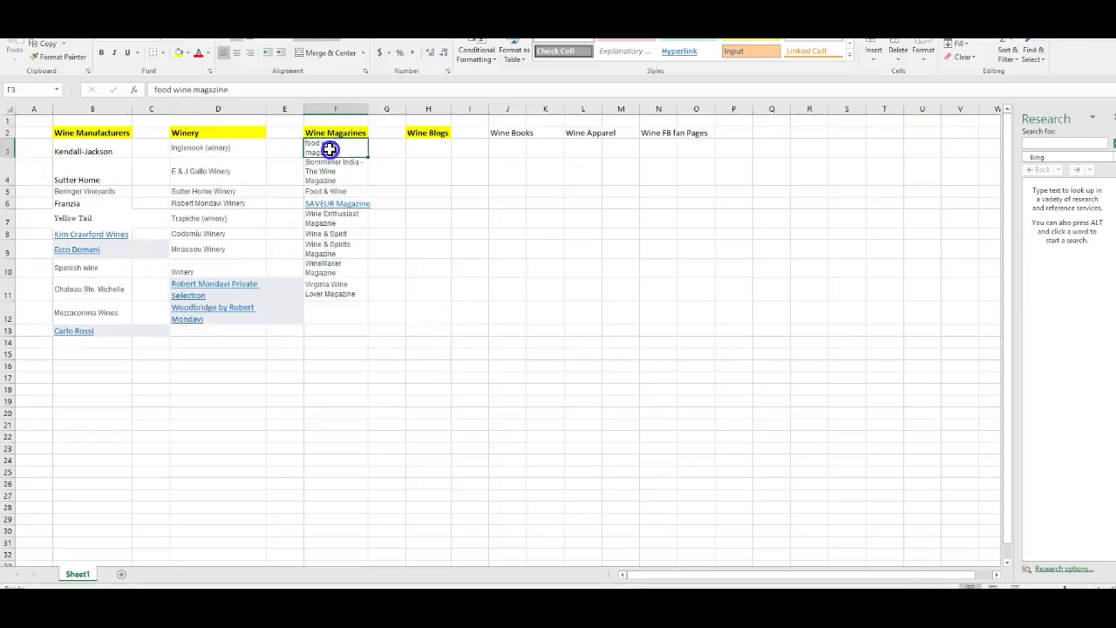
key("alt+Tab")
key("alt+Tab")
left_click(337, 132)
left_click(333, 149)
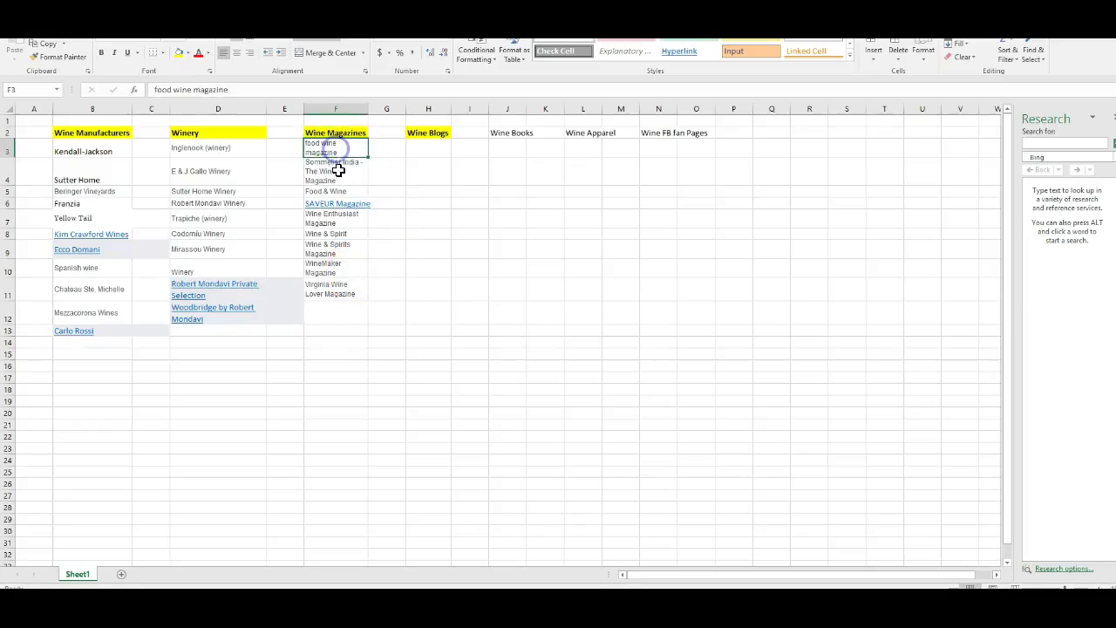
key("alt+Tab")
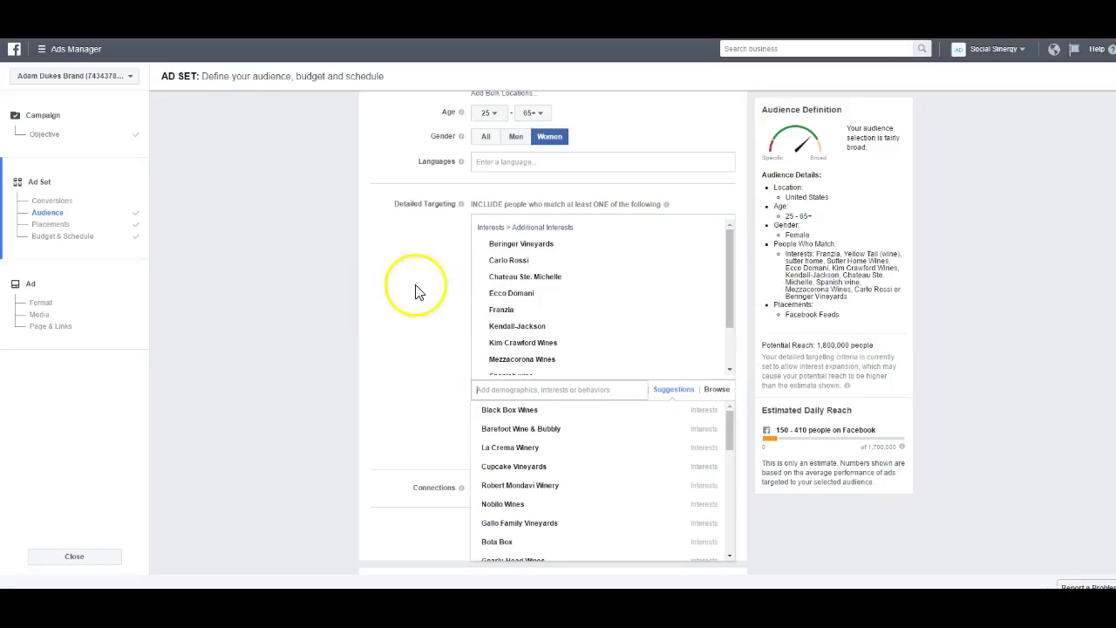
key("alt+Tab")
left_click_drag(436, 137, 697, 290)
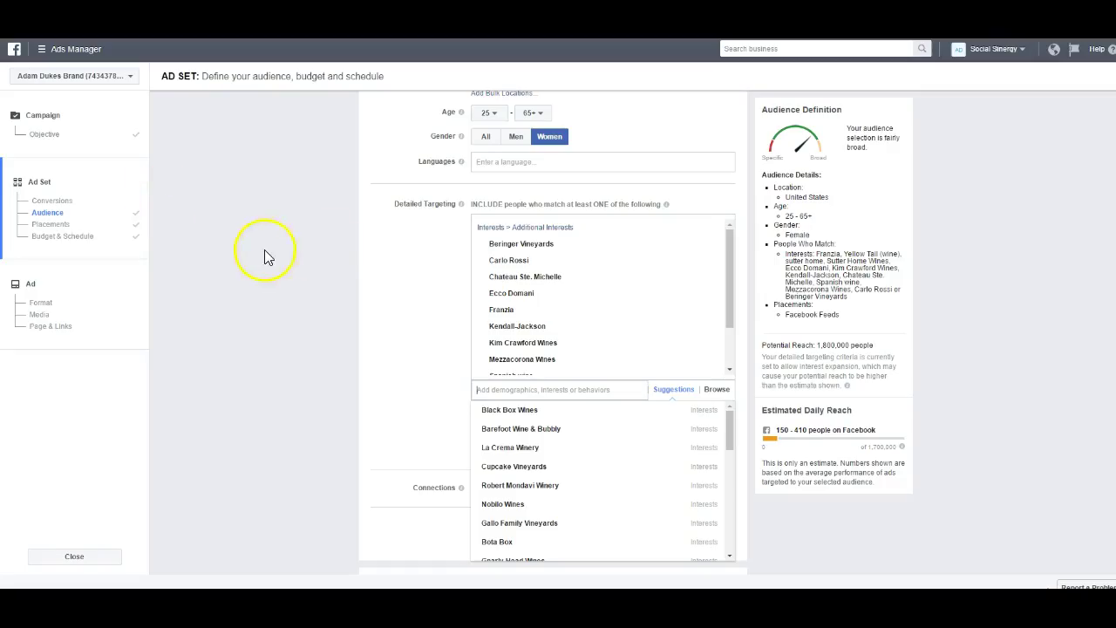
left_click(272, 249)
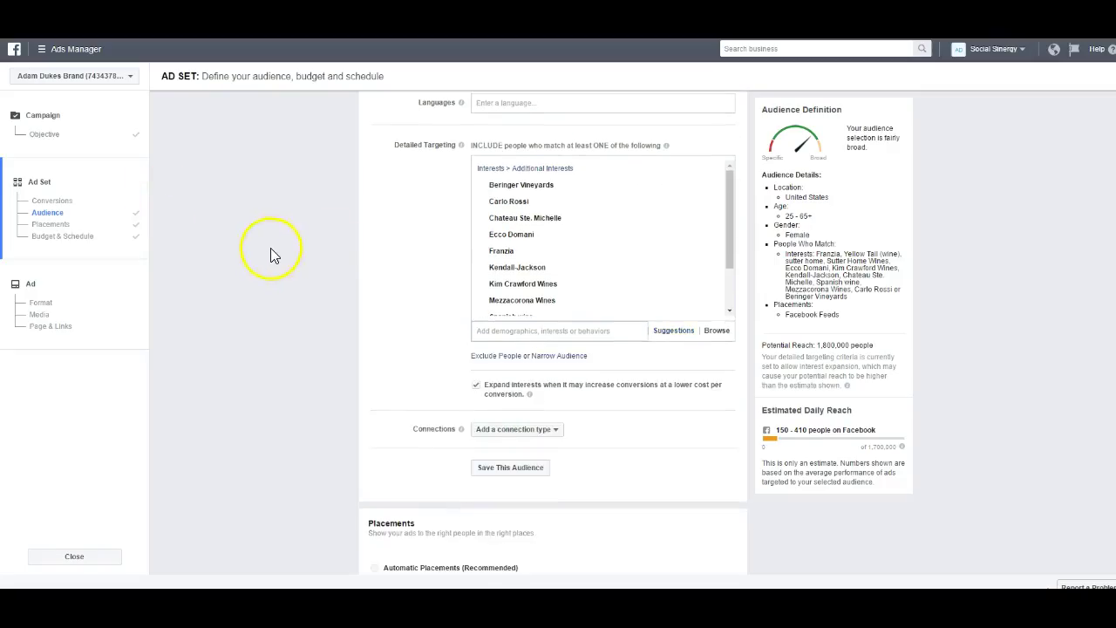
Start saving the audience with the name "Wine Brands (1.8M) - Women 25 - 65" and cancel without saving
scroll(279, 250, "down", 2)
left_click(511, 350)
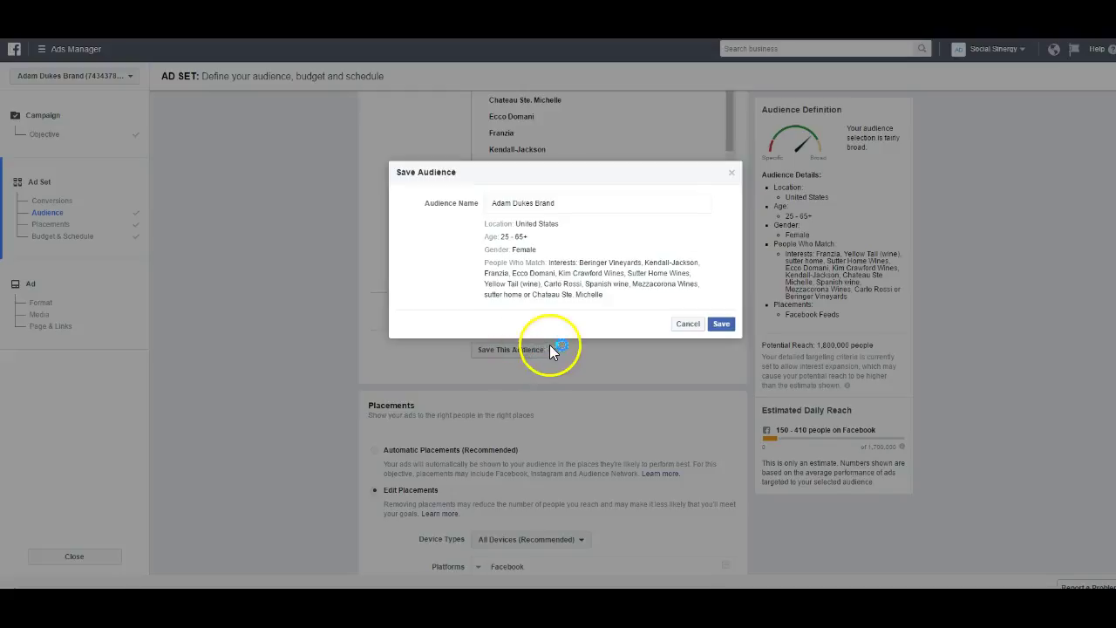
left_click(564, 206)
triple_click(563, 207)
type("Wine br")
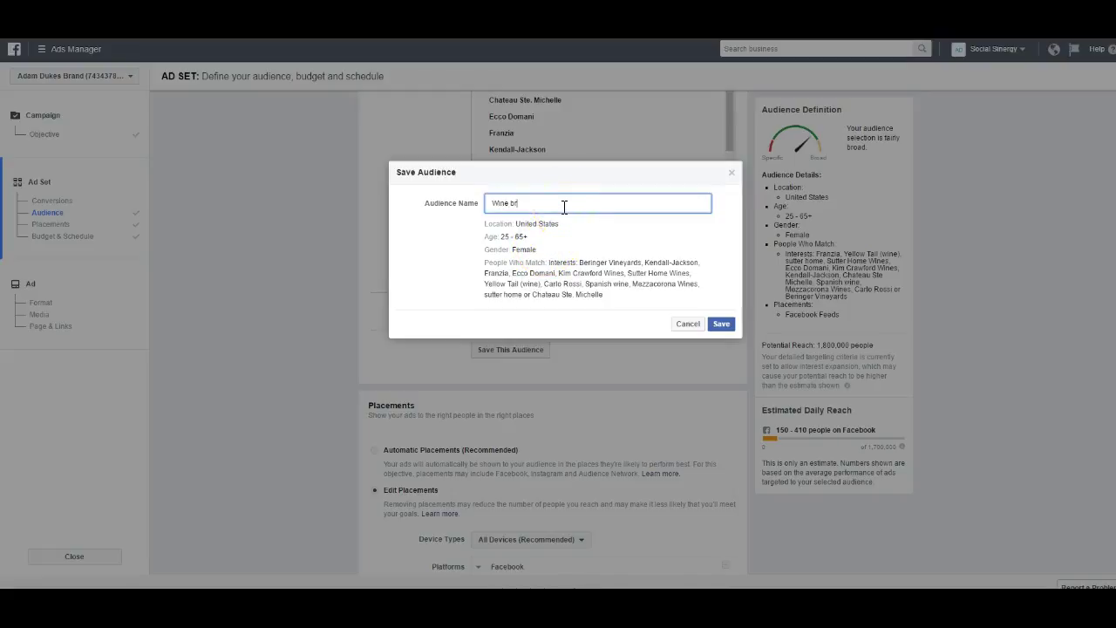
type("ands Women 25 - 65")
left_click(546, 208)
type("-")
key("BackSpace")
type("Brands (1.8M) - Women 25 - 65")
left_click(592, 244)
left_click(686, 325)
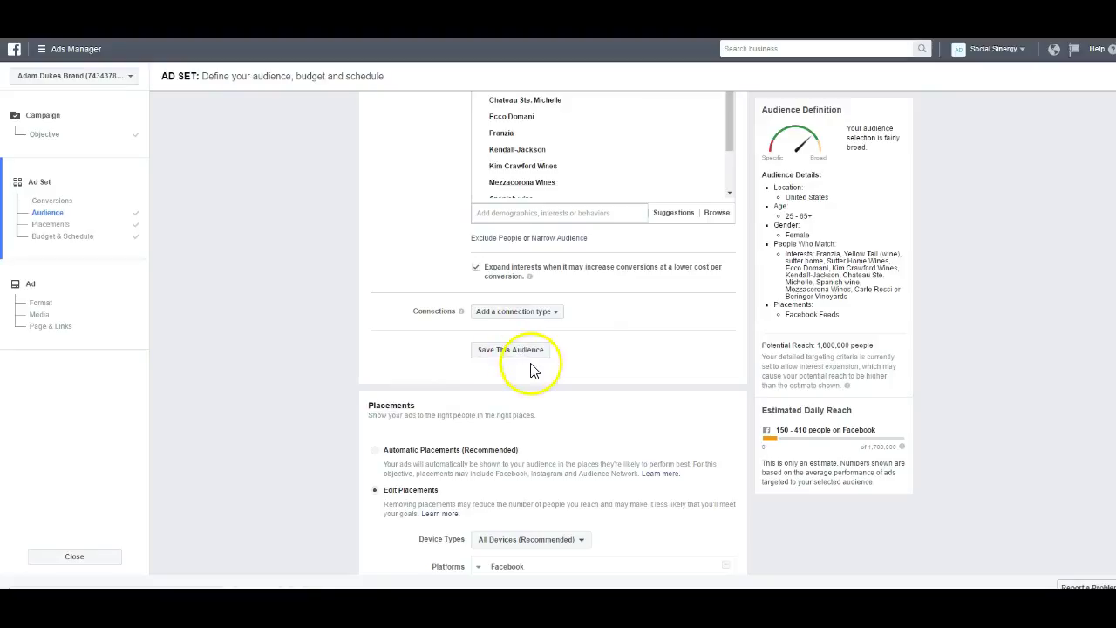
Look at the saved audience options without choosing one, and return to the Excel workbook's interest lists
scroll(530, 369, "up", 6)
left_click(541, 279)
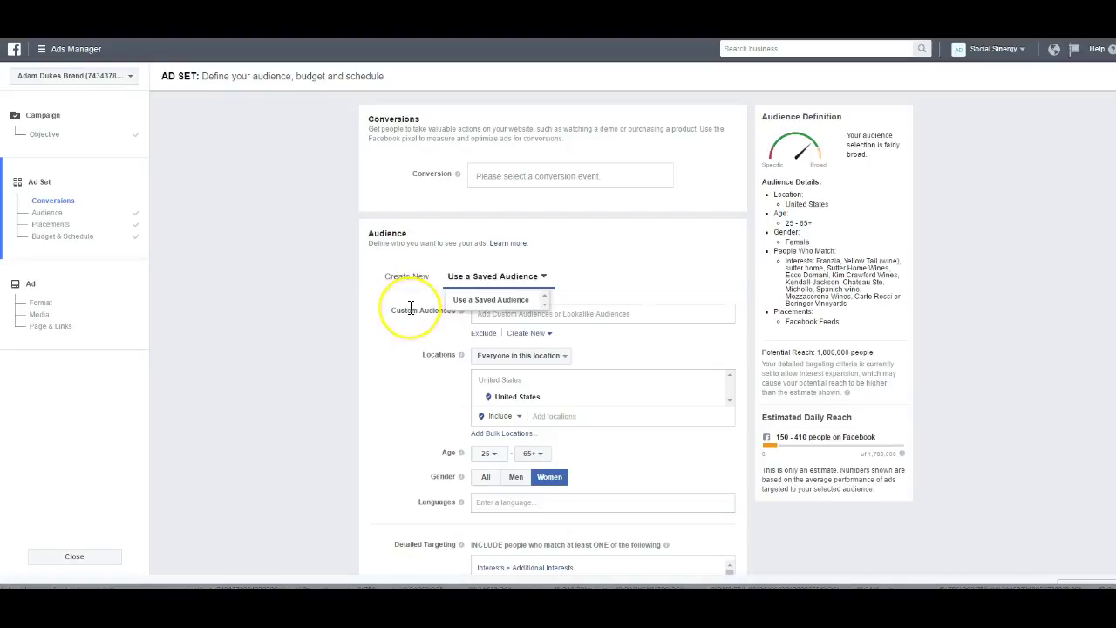
left_click(331, 291)
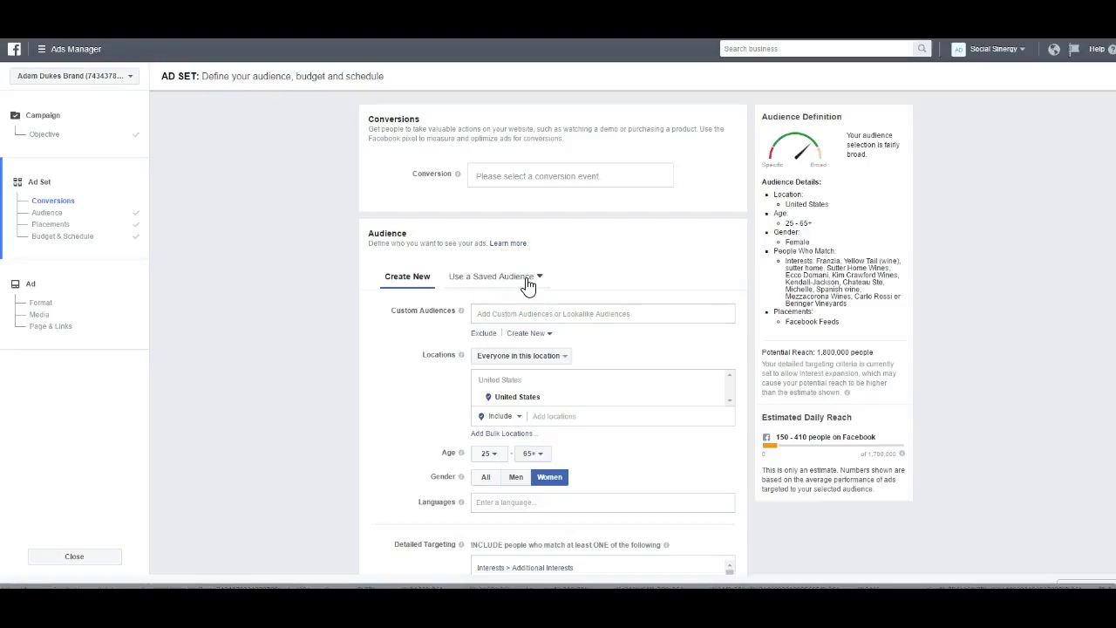
scroll(393, 301, "down", 1)
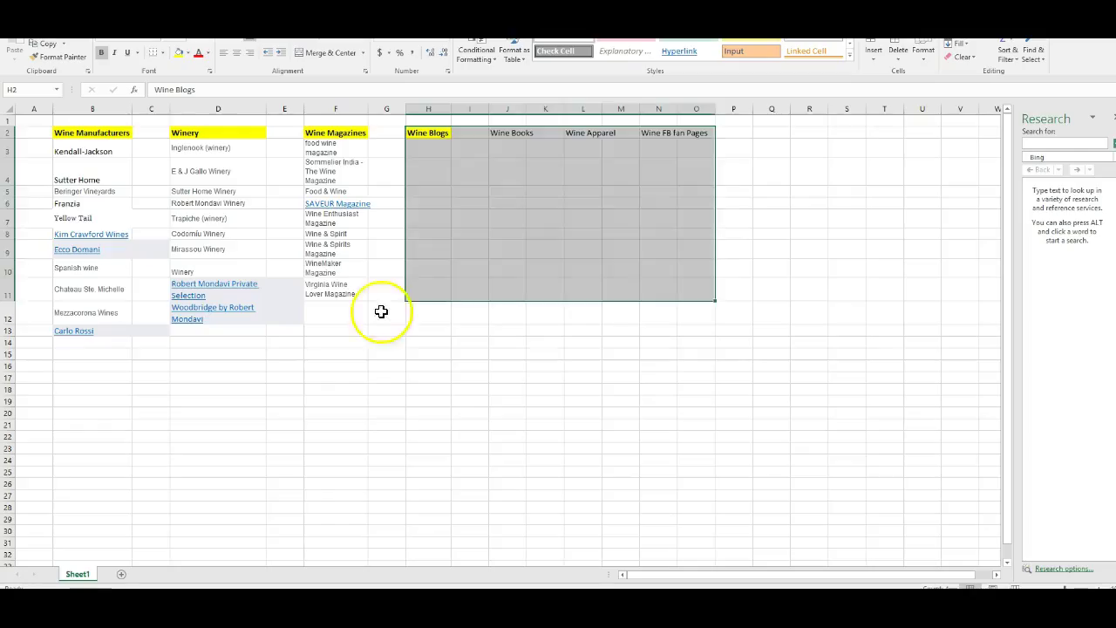
left_click(383, 329)
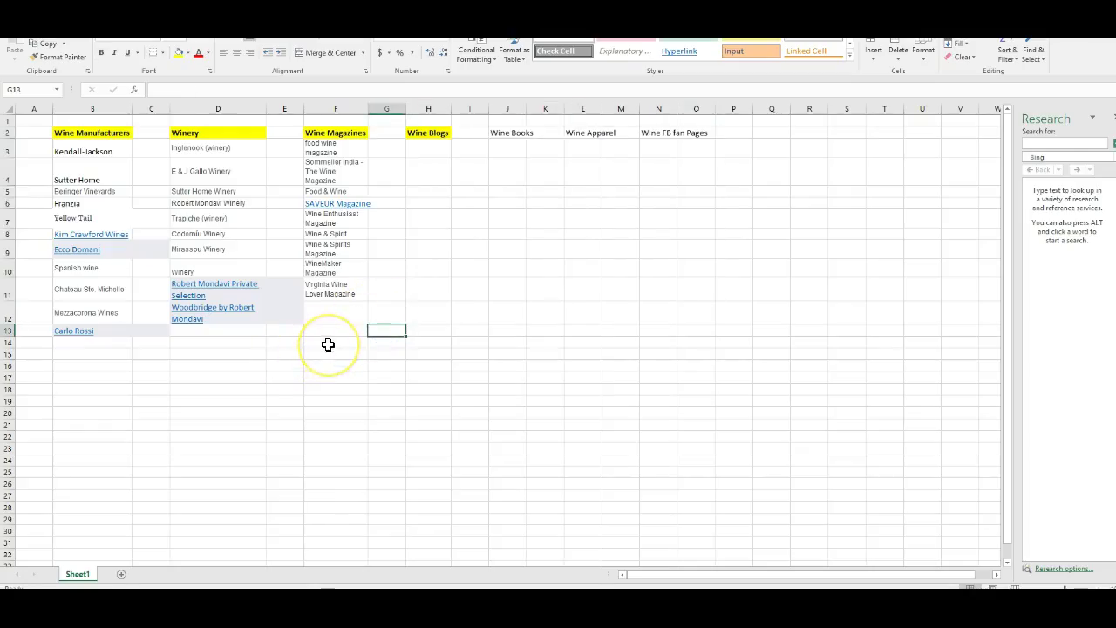